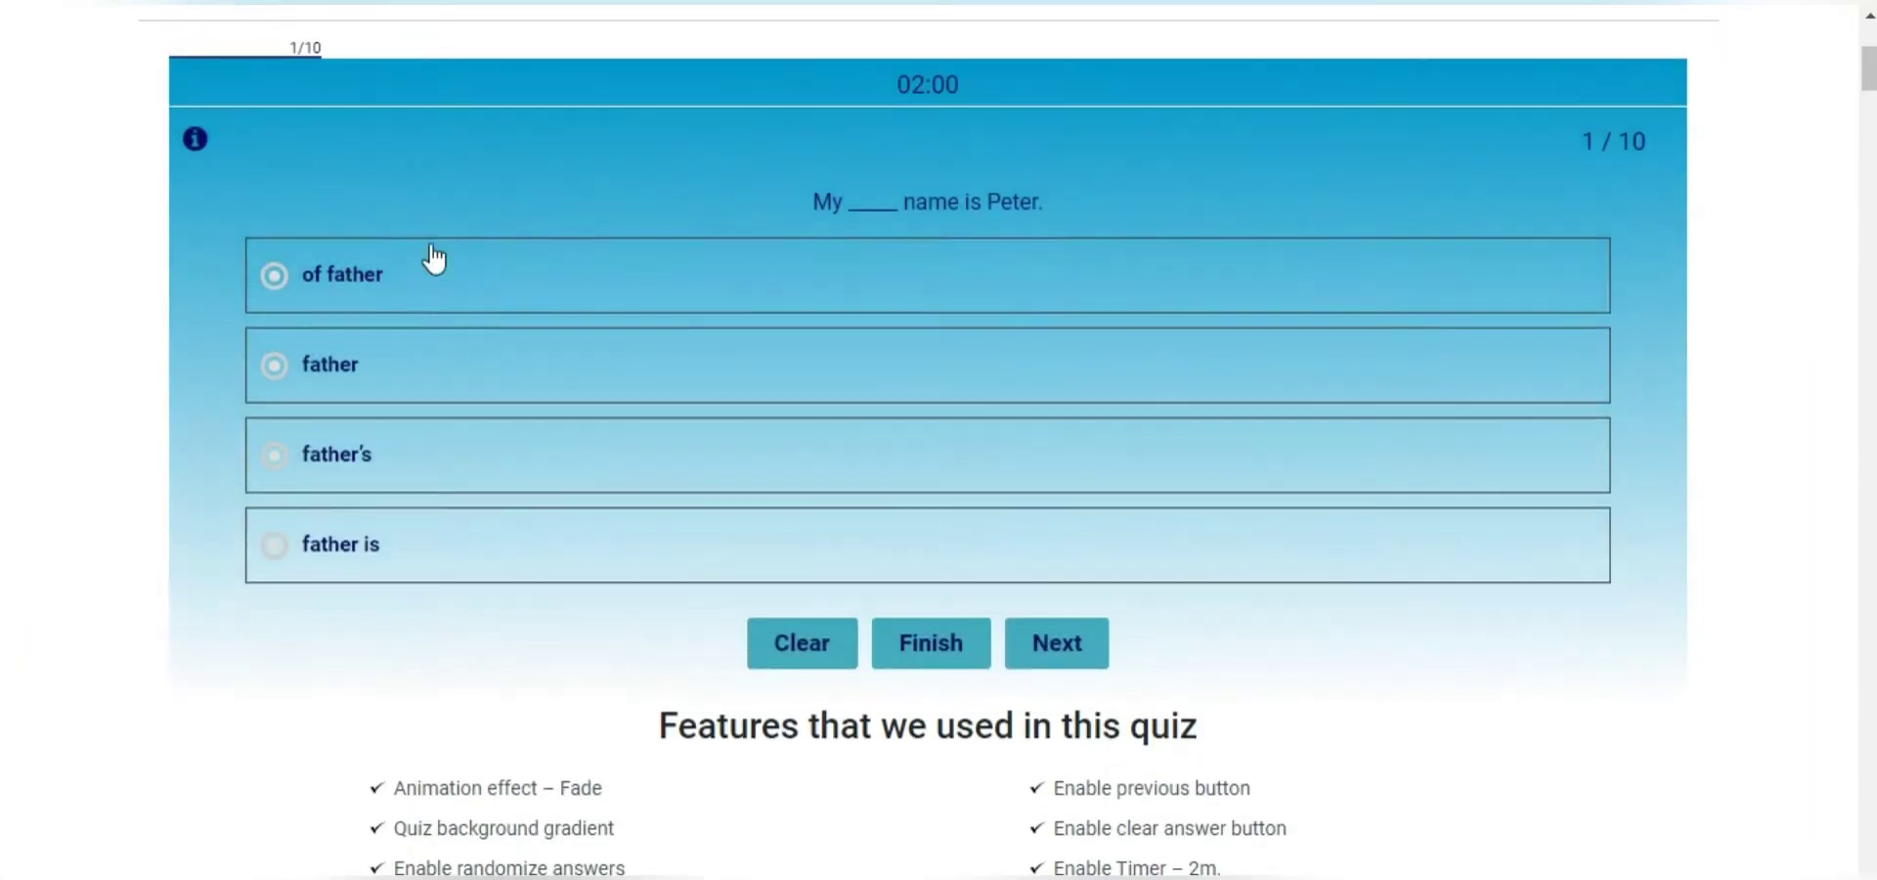
# - Answer the first two questions of the English demo quiz with "of father" and "were"
pyautogui.click(430, 273)
pyautogui.click(849, 627)
pyautogui.click(449, 486)
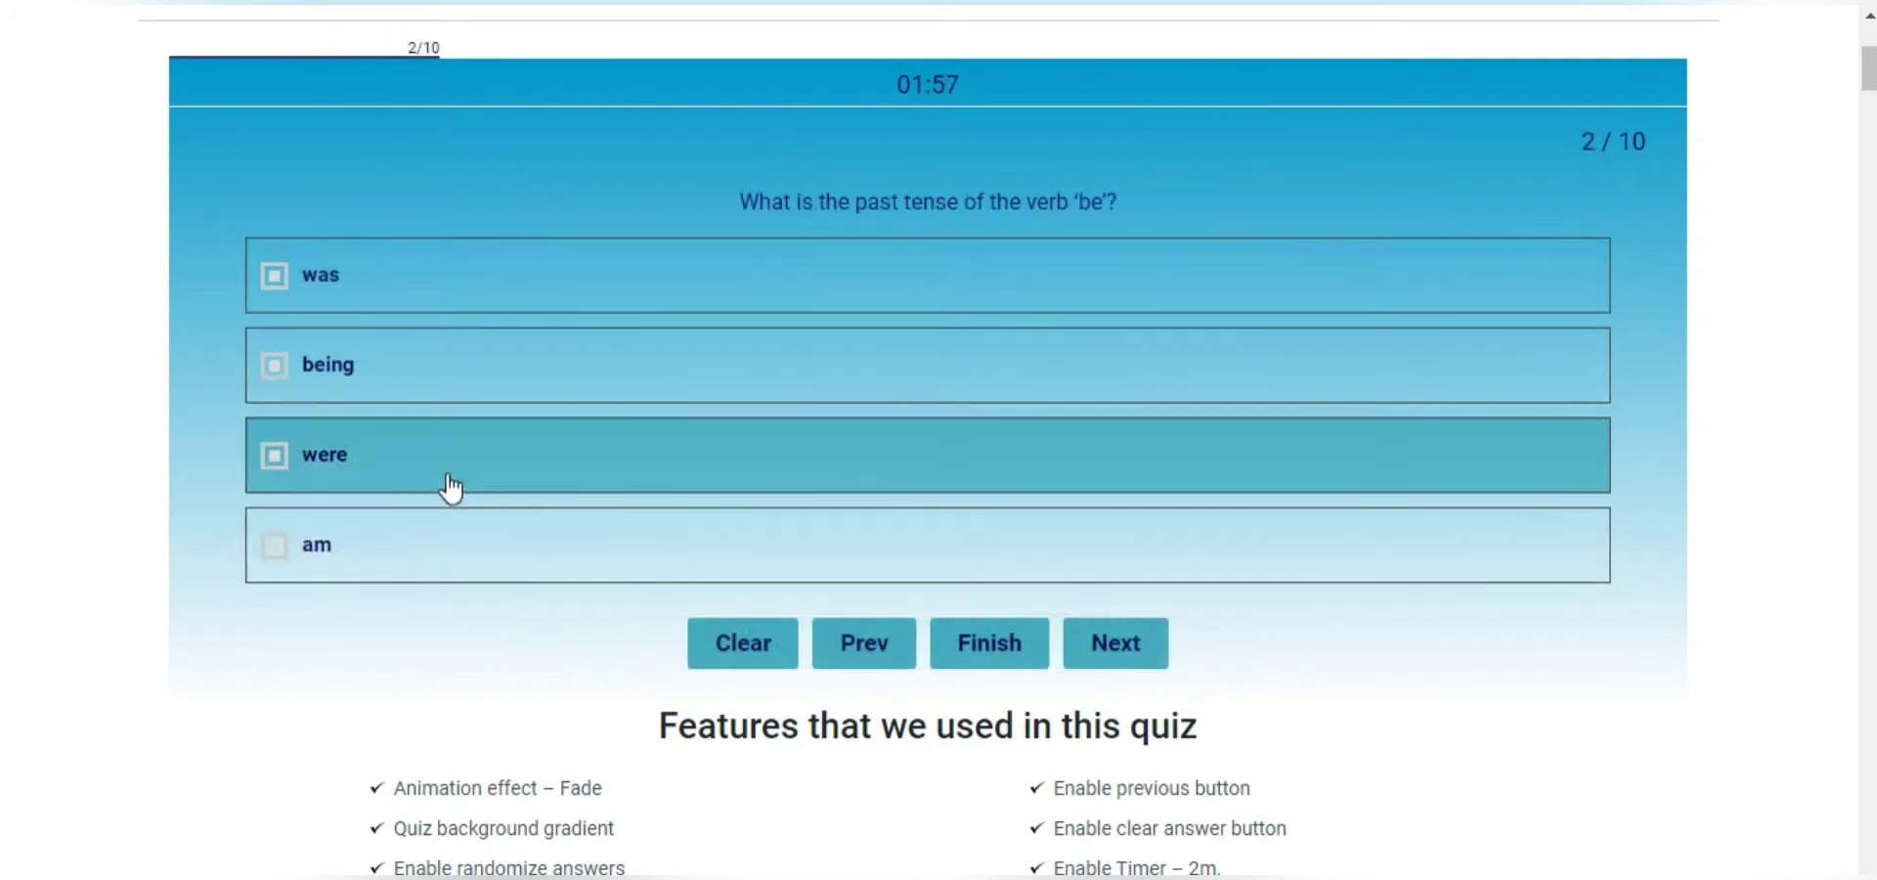
pyautogui.click(1085, 646)
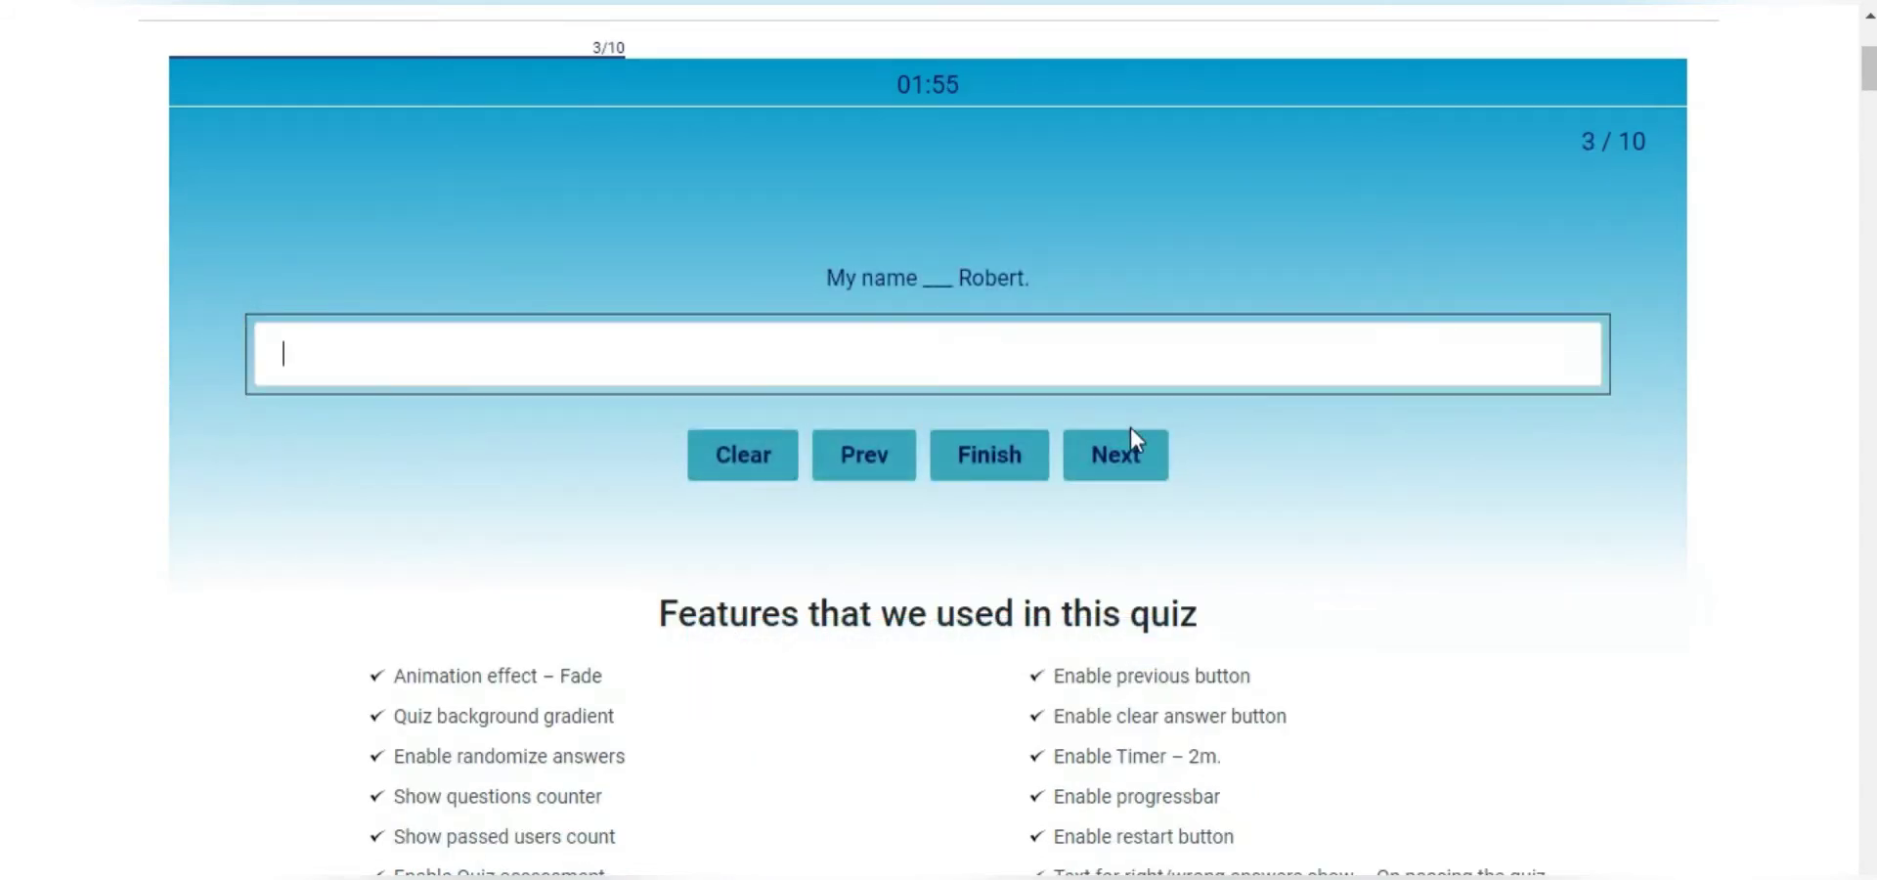
# - Skip questions 3 and 4 without answering, finish the English quiz at question 5 and confirm
pyautogui.click(1130, 431)
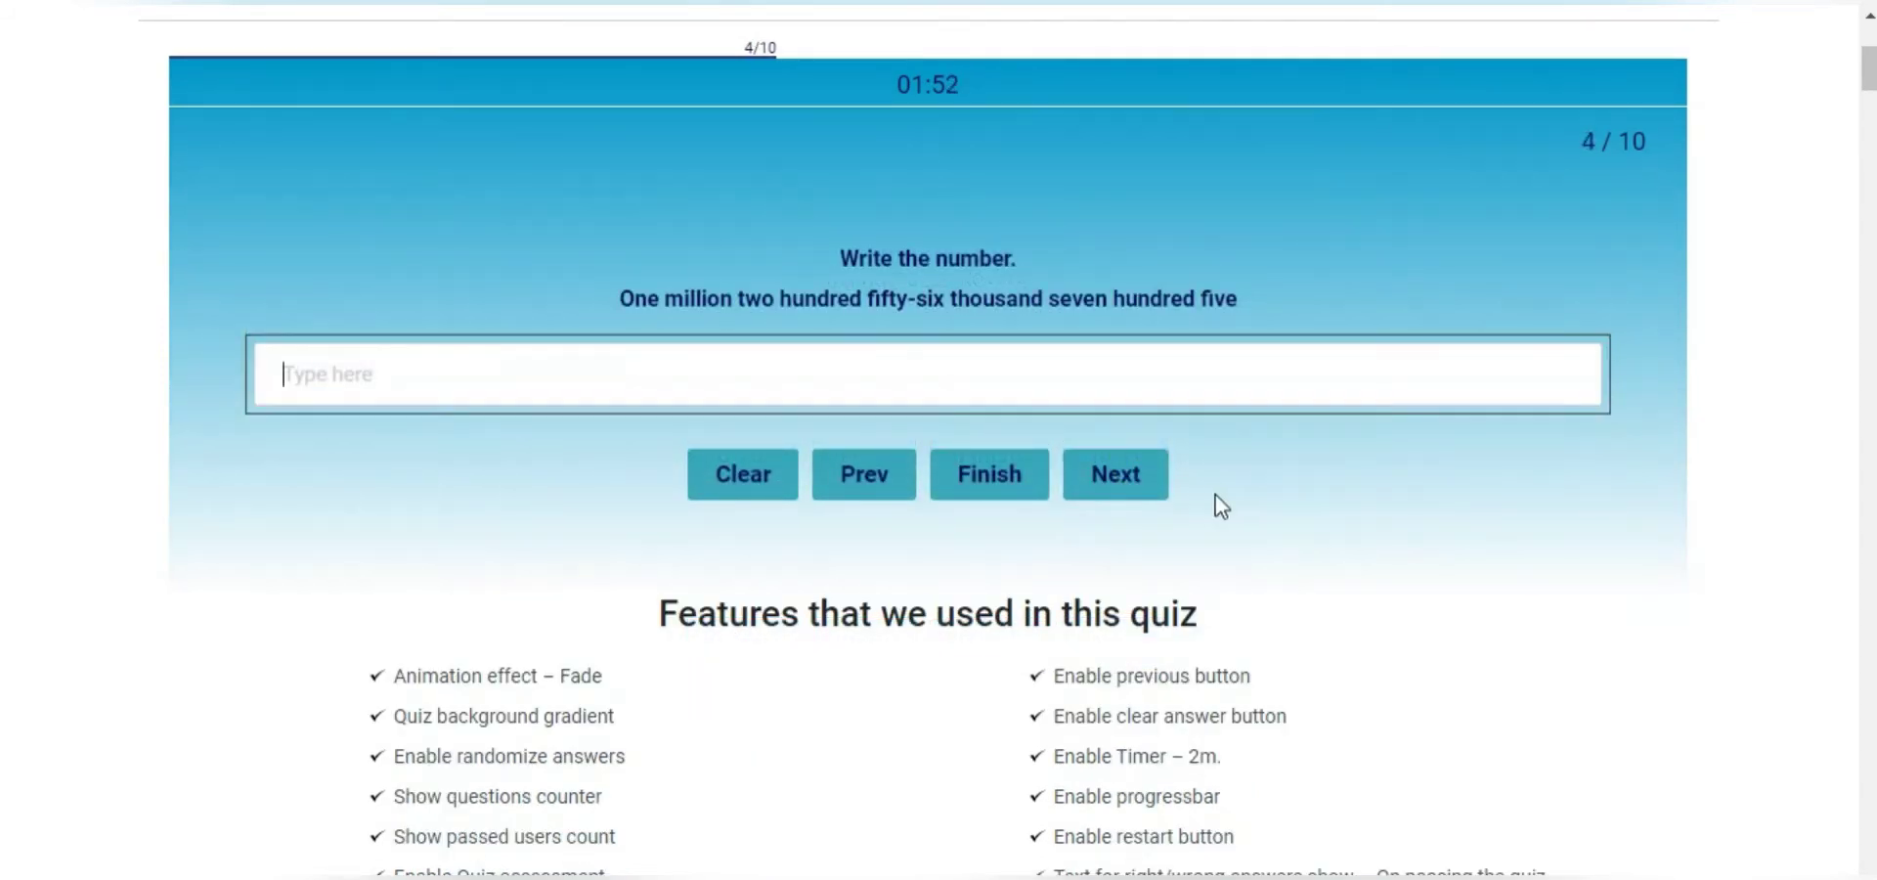
pyautogui.click(1153, 489)
pyautogui.click(989, 450)
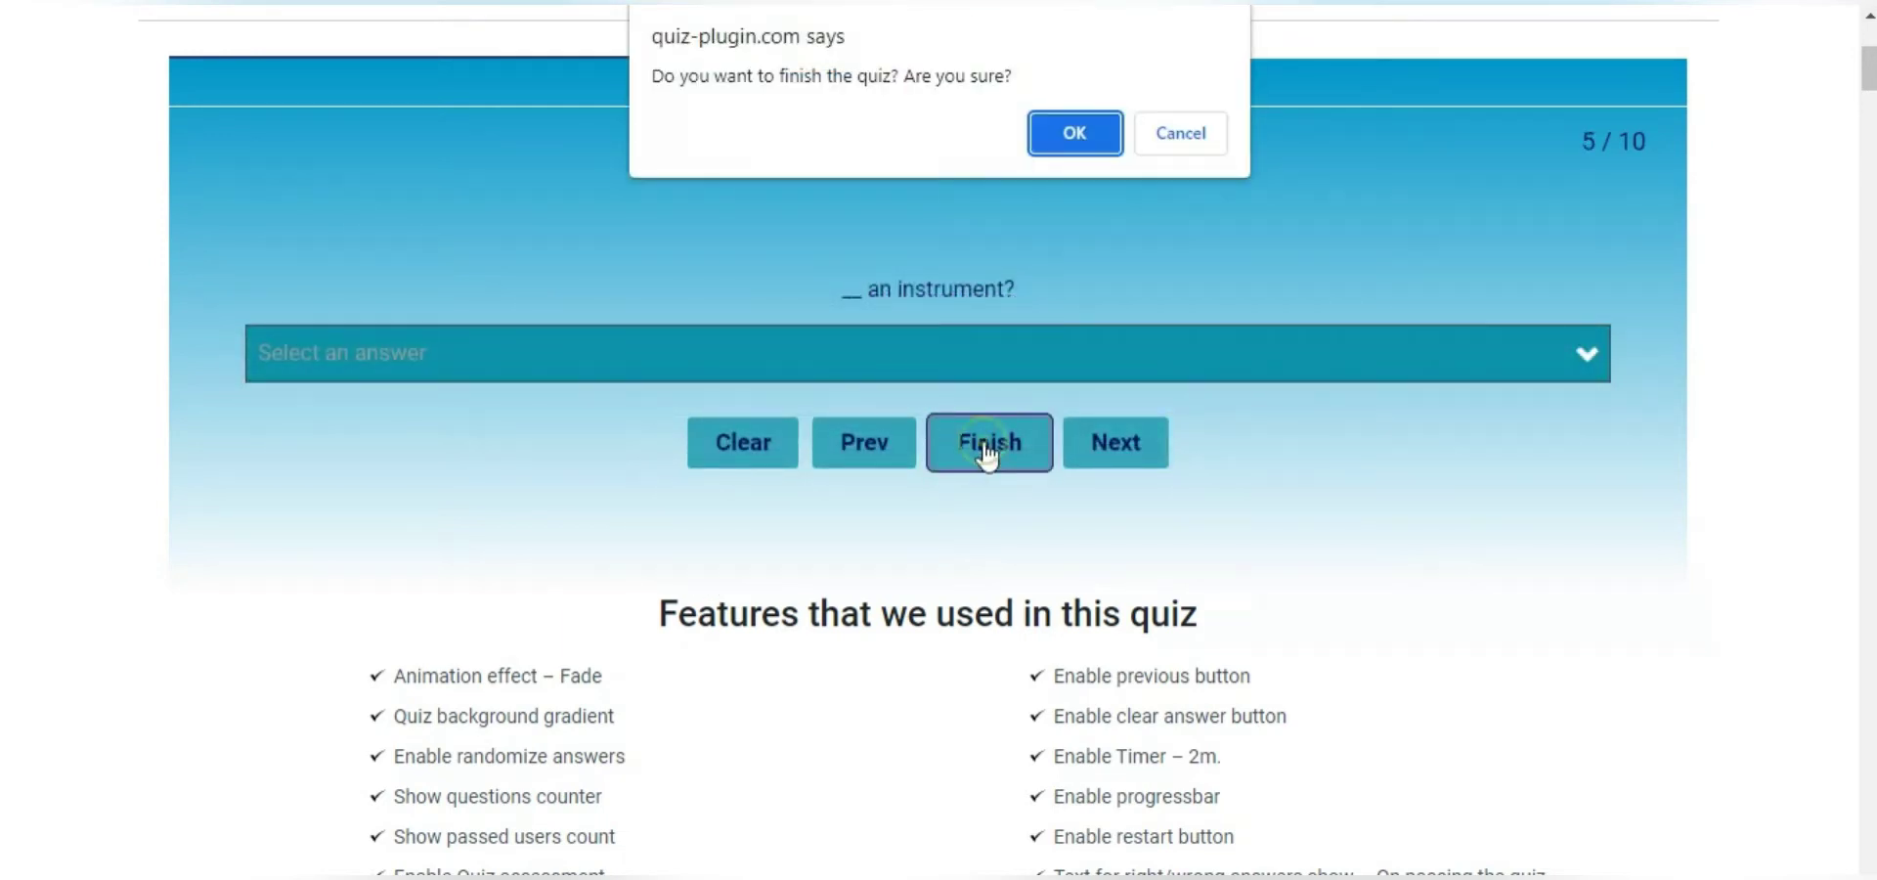
pyautogui.click(1077, 133)
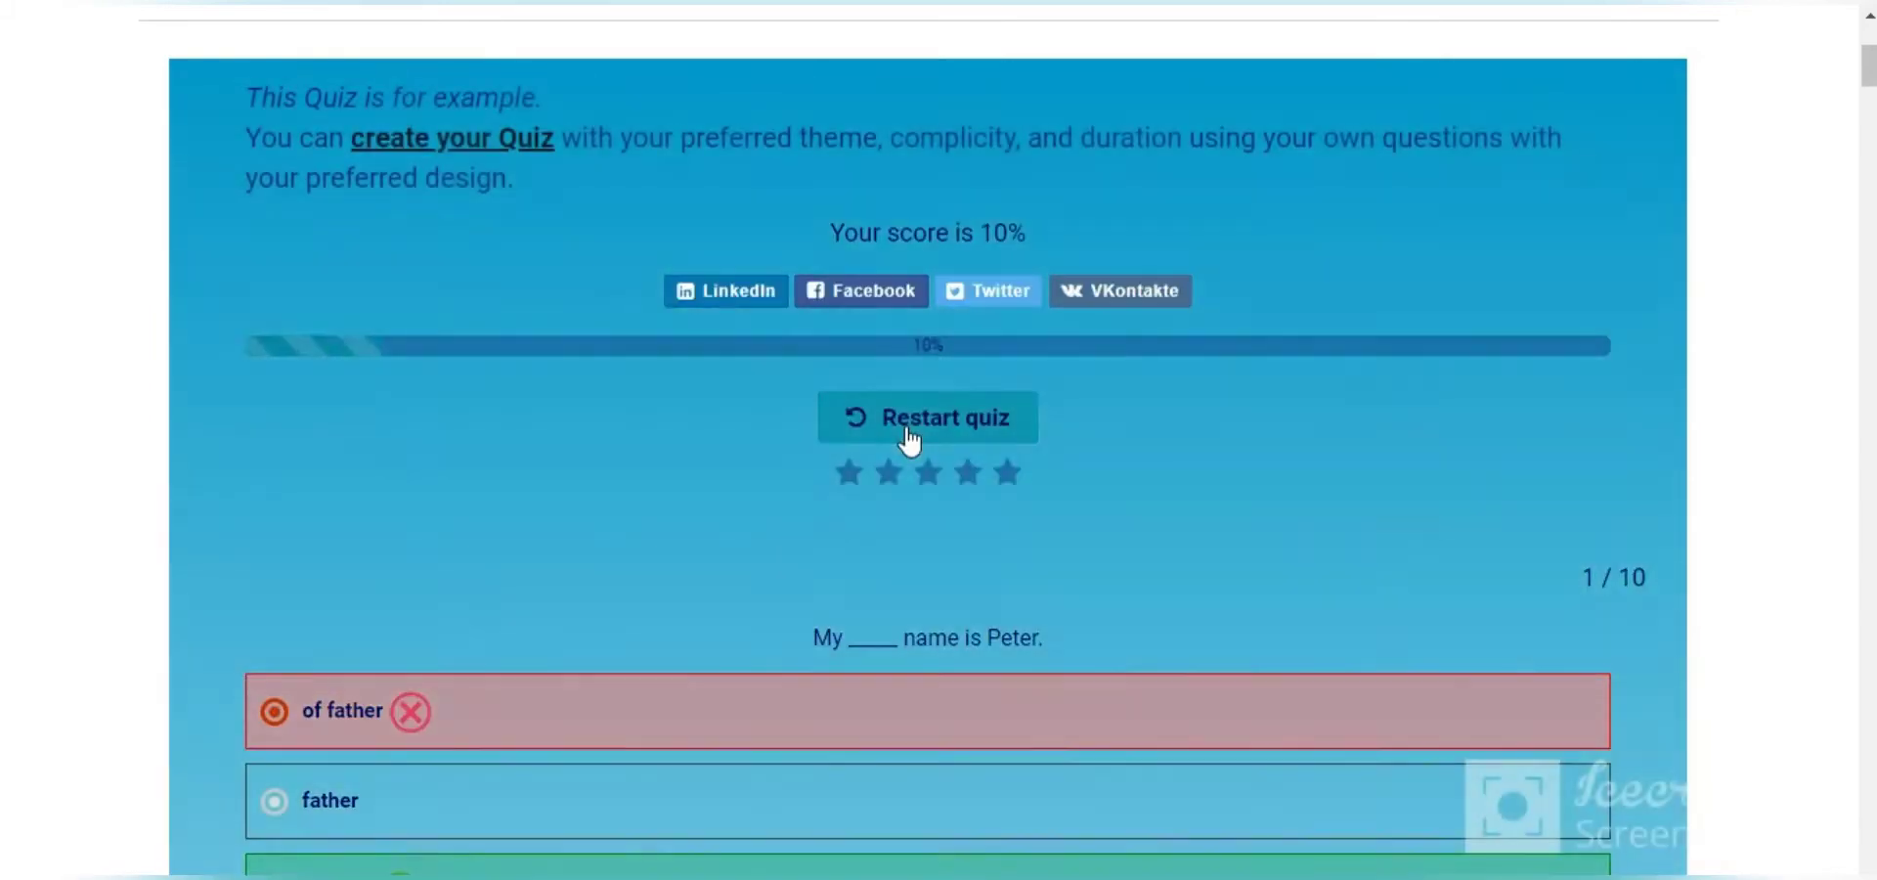
# - Start the "The Most of the Most" demo quiz, answer its first question and advance to the waterfall question
pyautogui.scroll(-10, 906, 427)
pyautogui.scroll(-20, 906, 427)
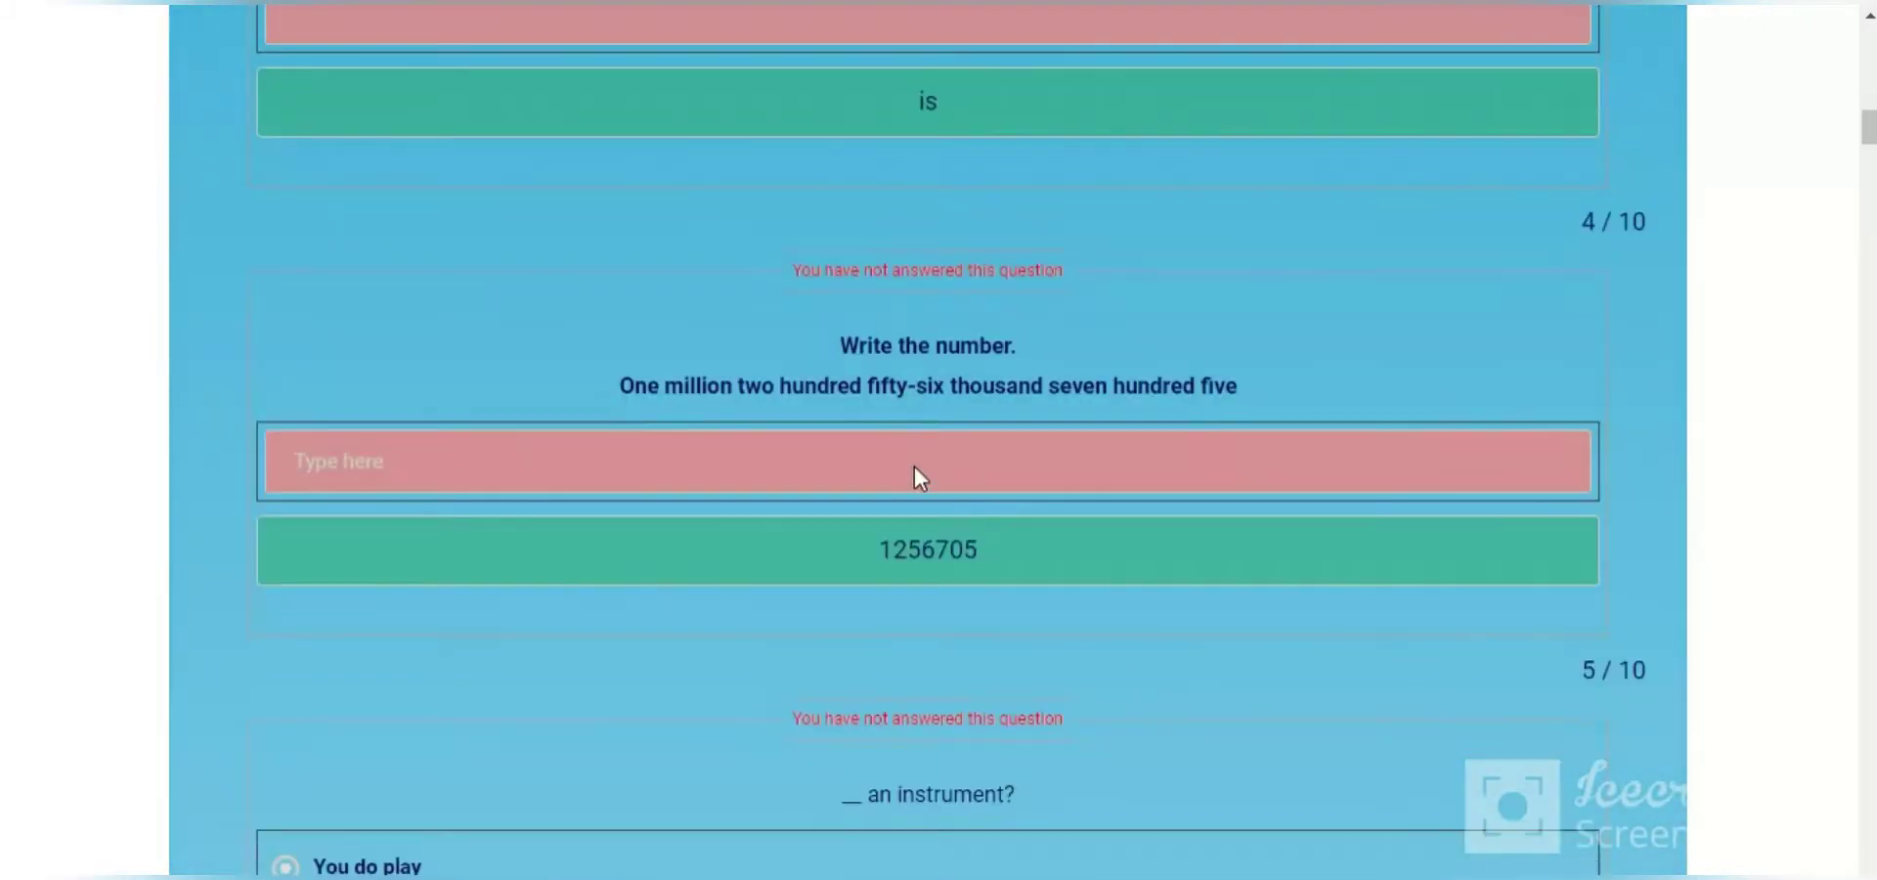
pyautogui.scroll(-20, 924, 485)
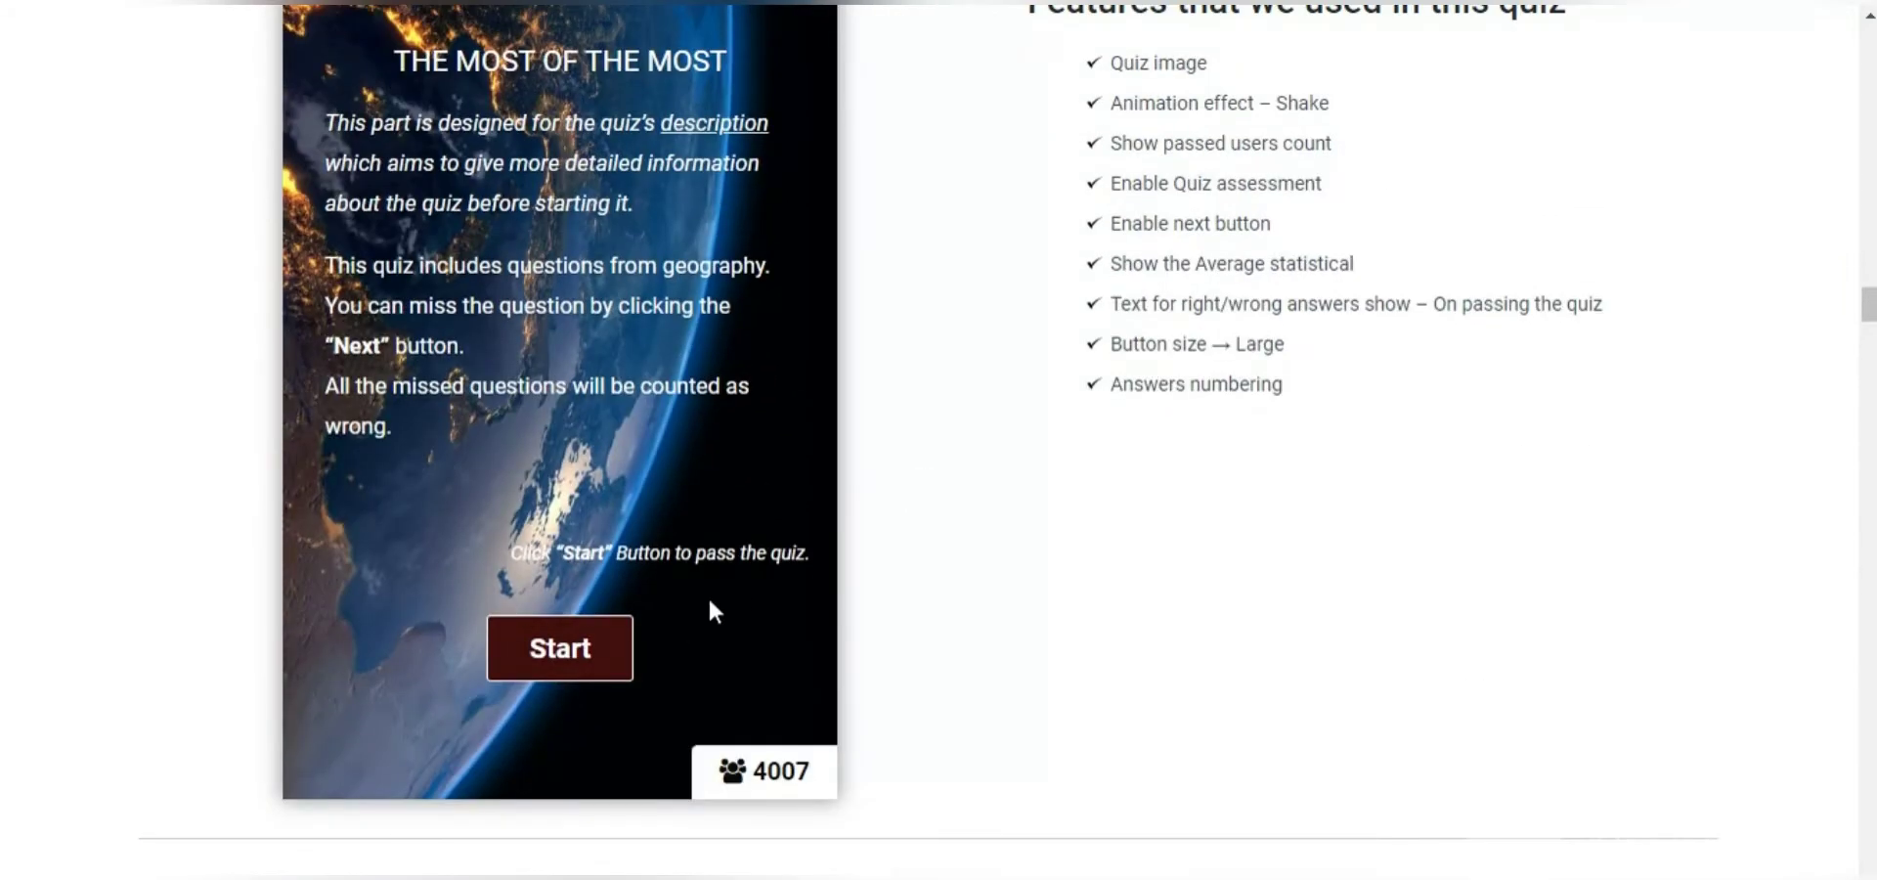
pyautogui.click(575, 647)
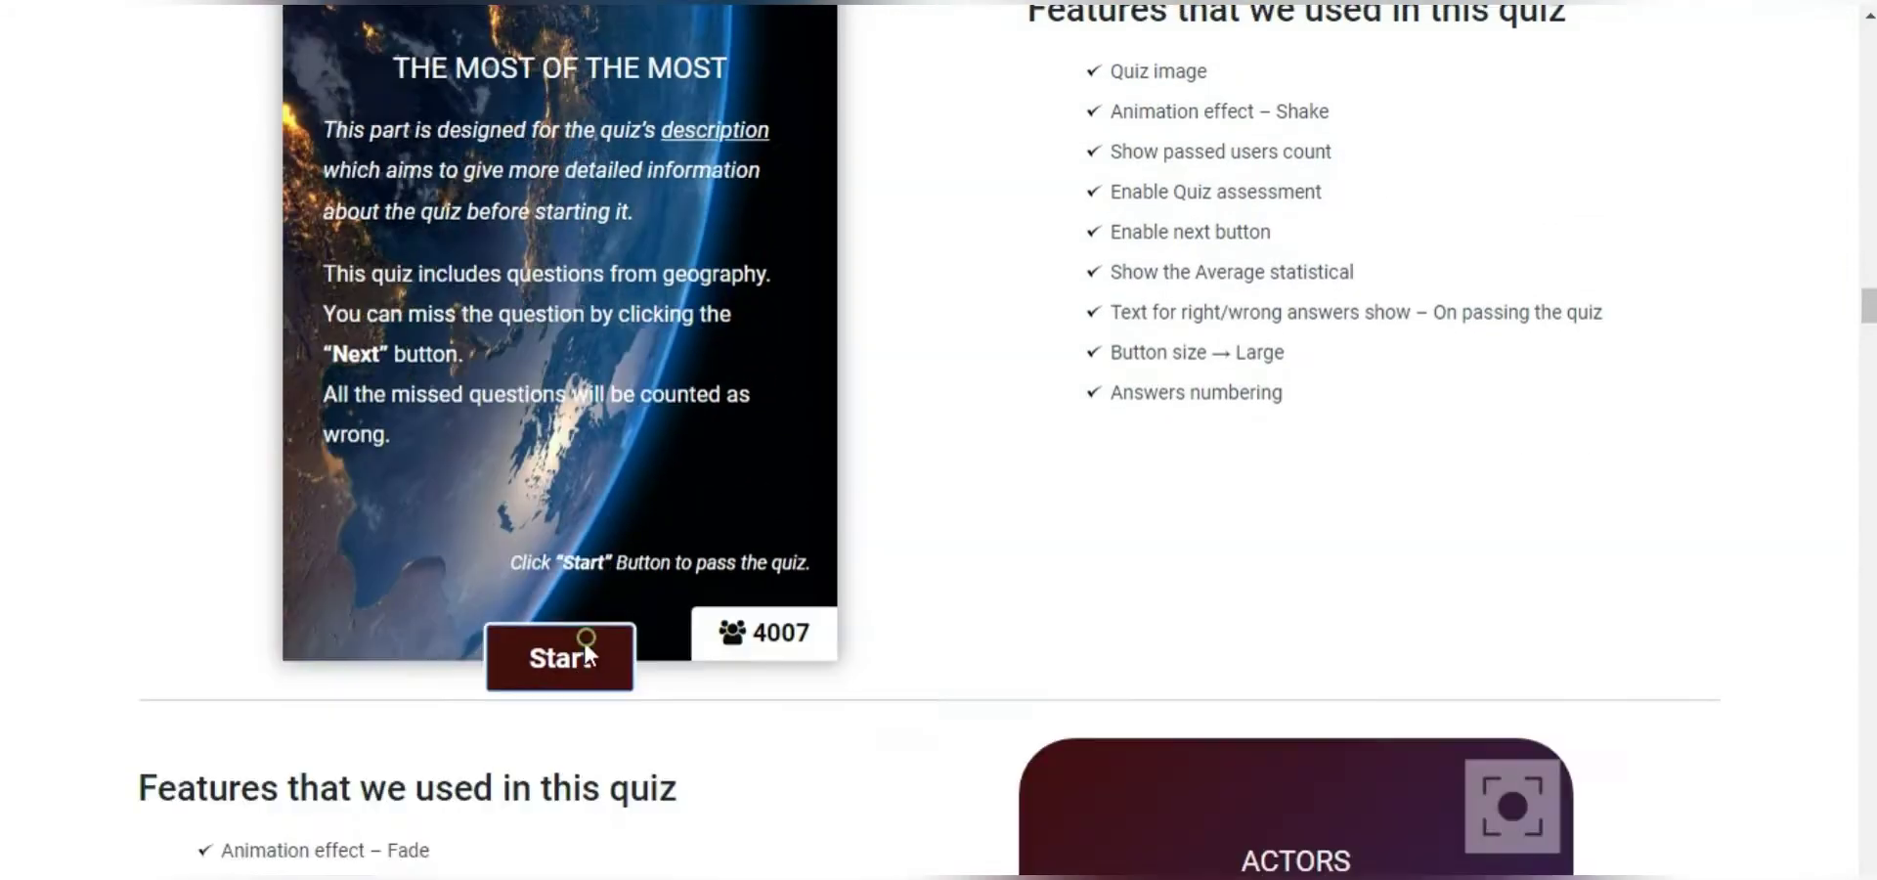
pyautogui.click(371, 508)
pyautogui.click(519, 688)
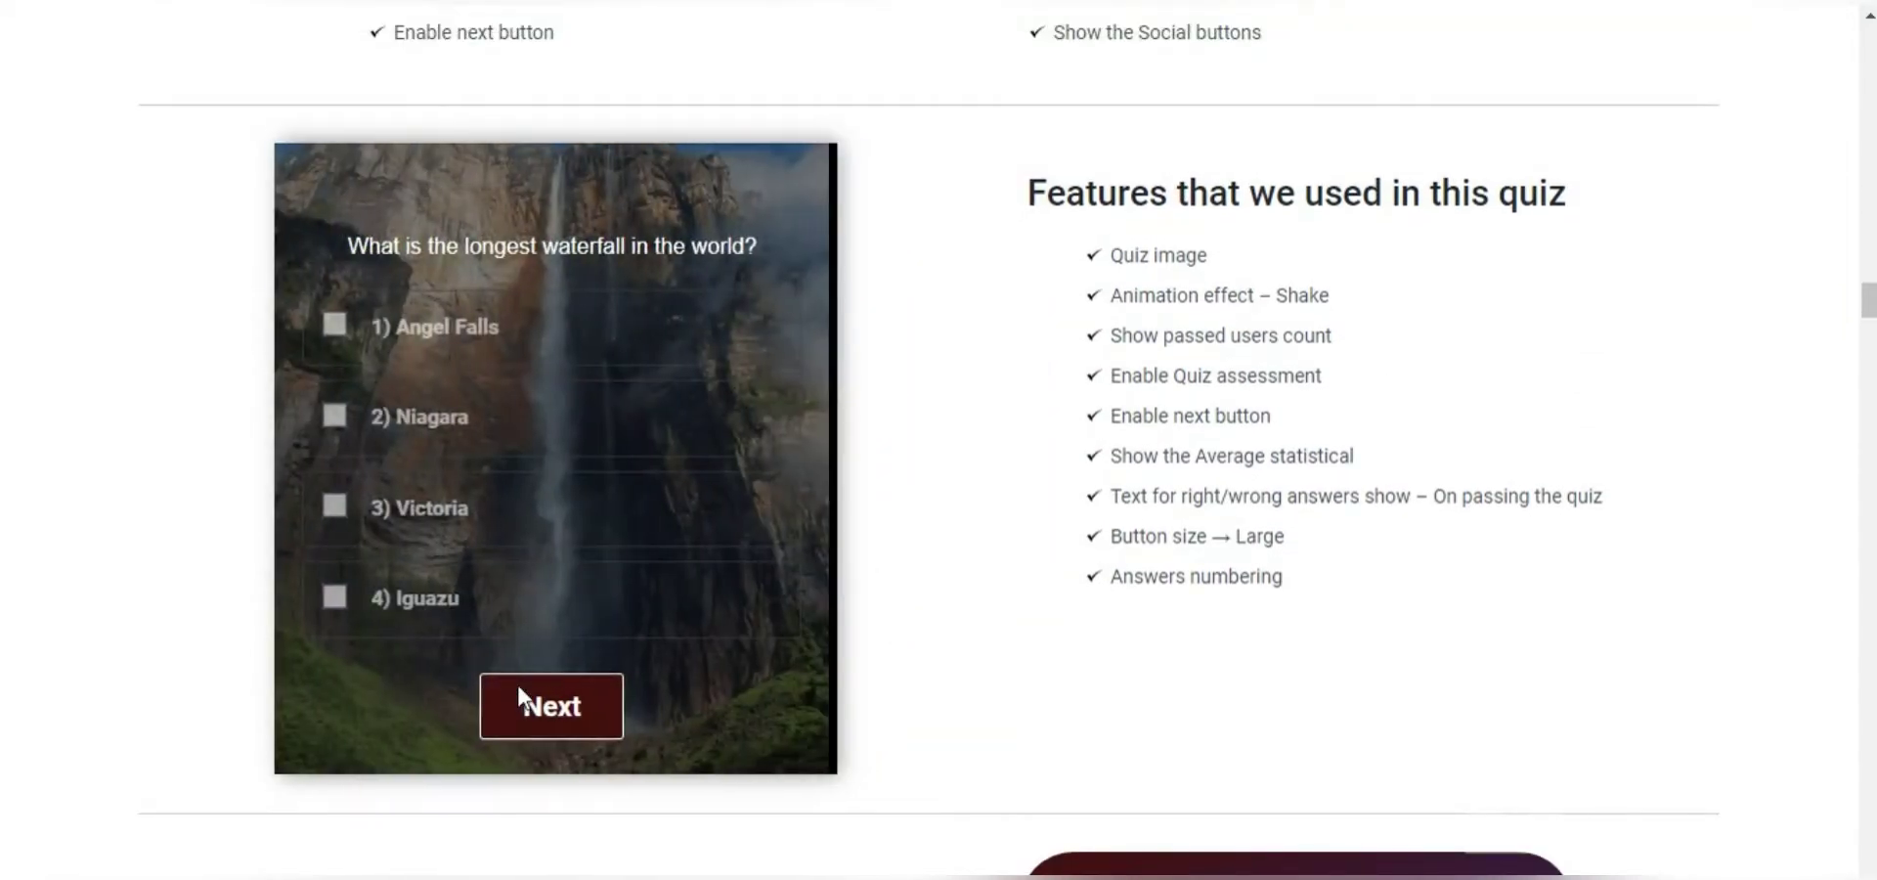
# - Skip the waterfall question, answer Vatican for the smallest city, pick the second option in the last question and complete the quiz
pyautogui.click(531, 725)
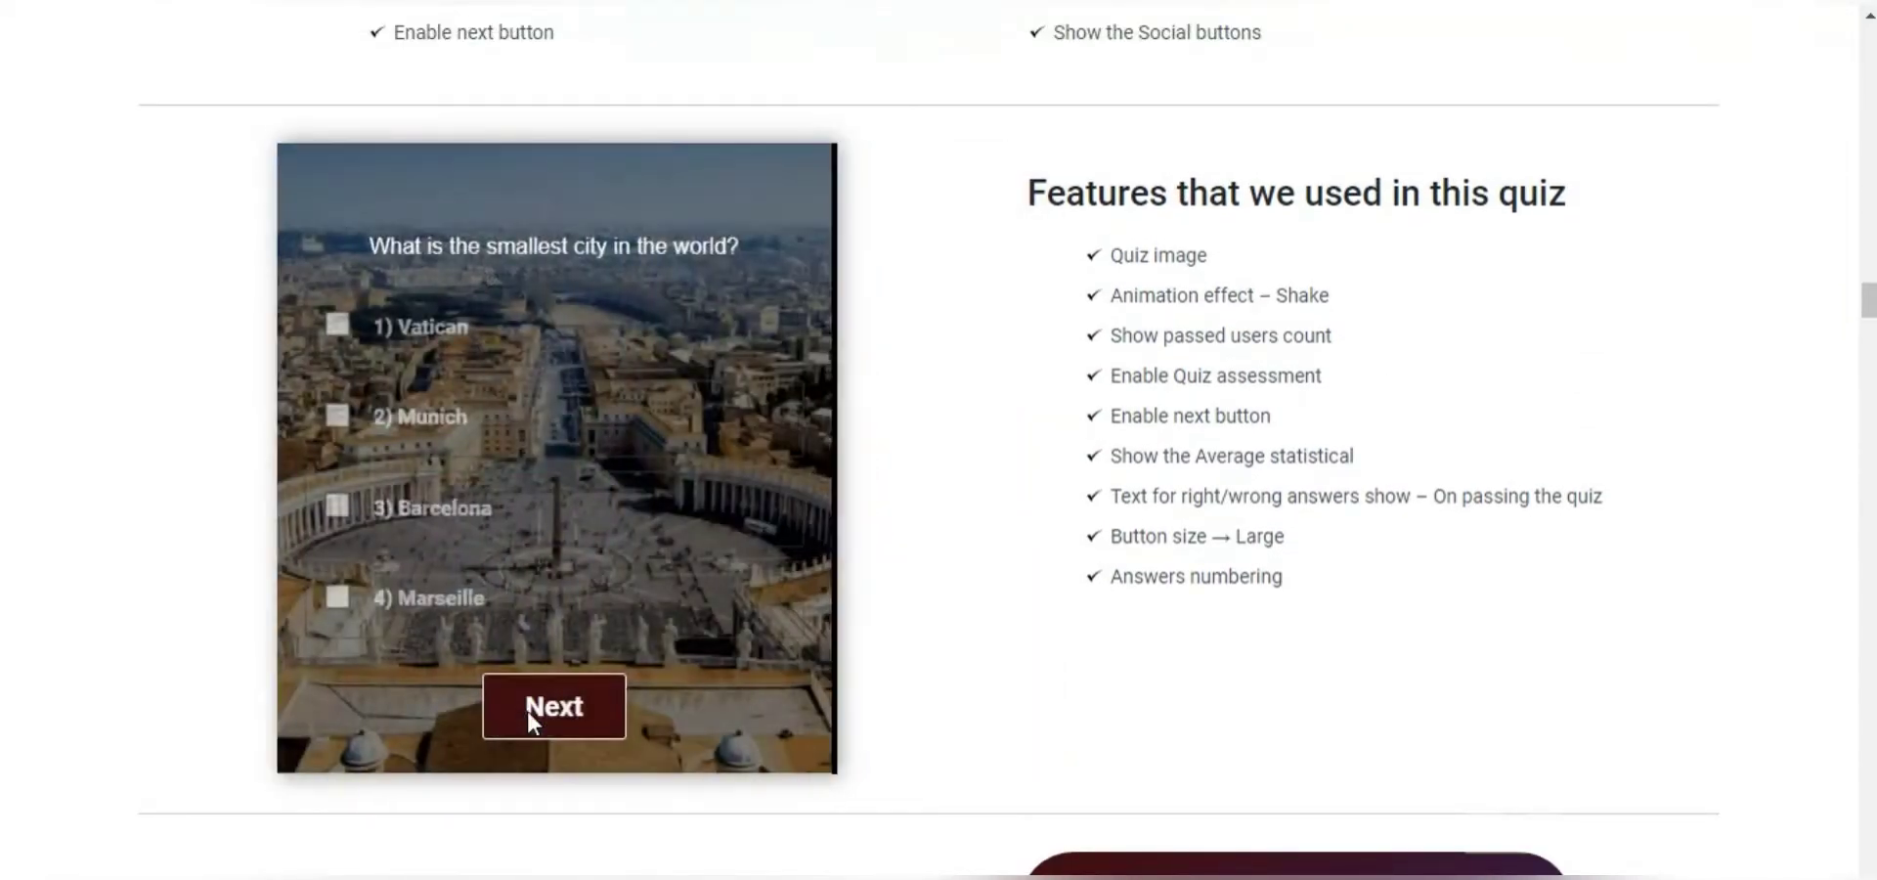
pyautogui.click(512, 704)
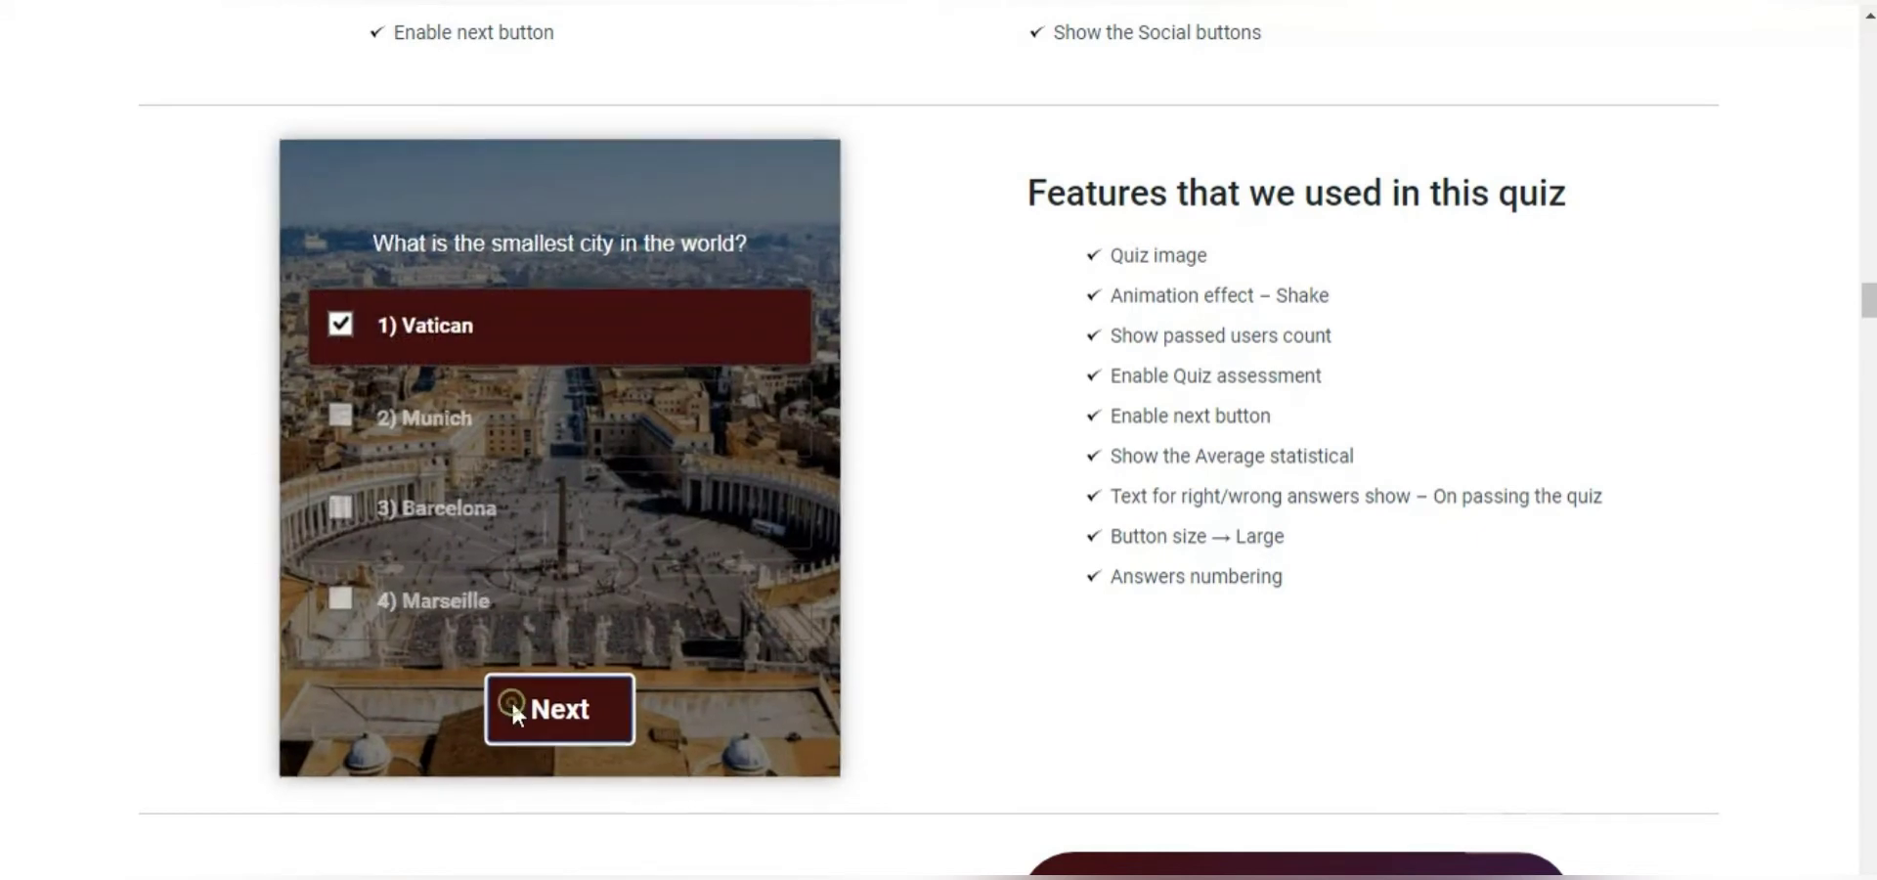
pyautogui.click(482, 420)
pyautogui.click(531, 712)
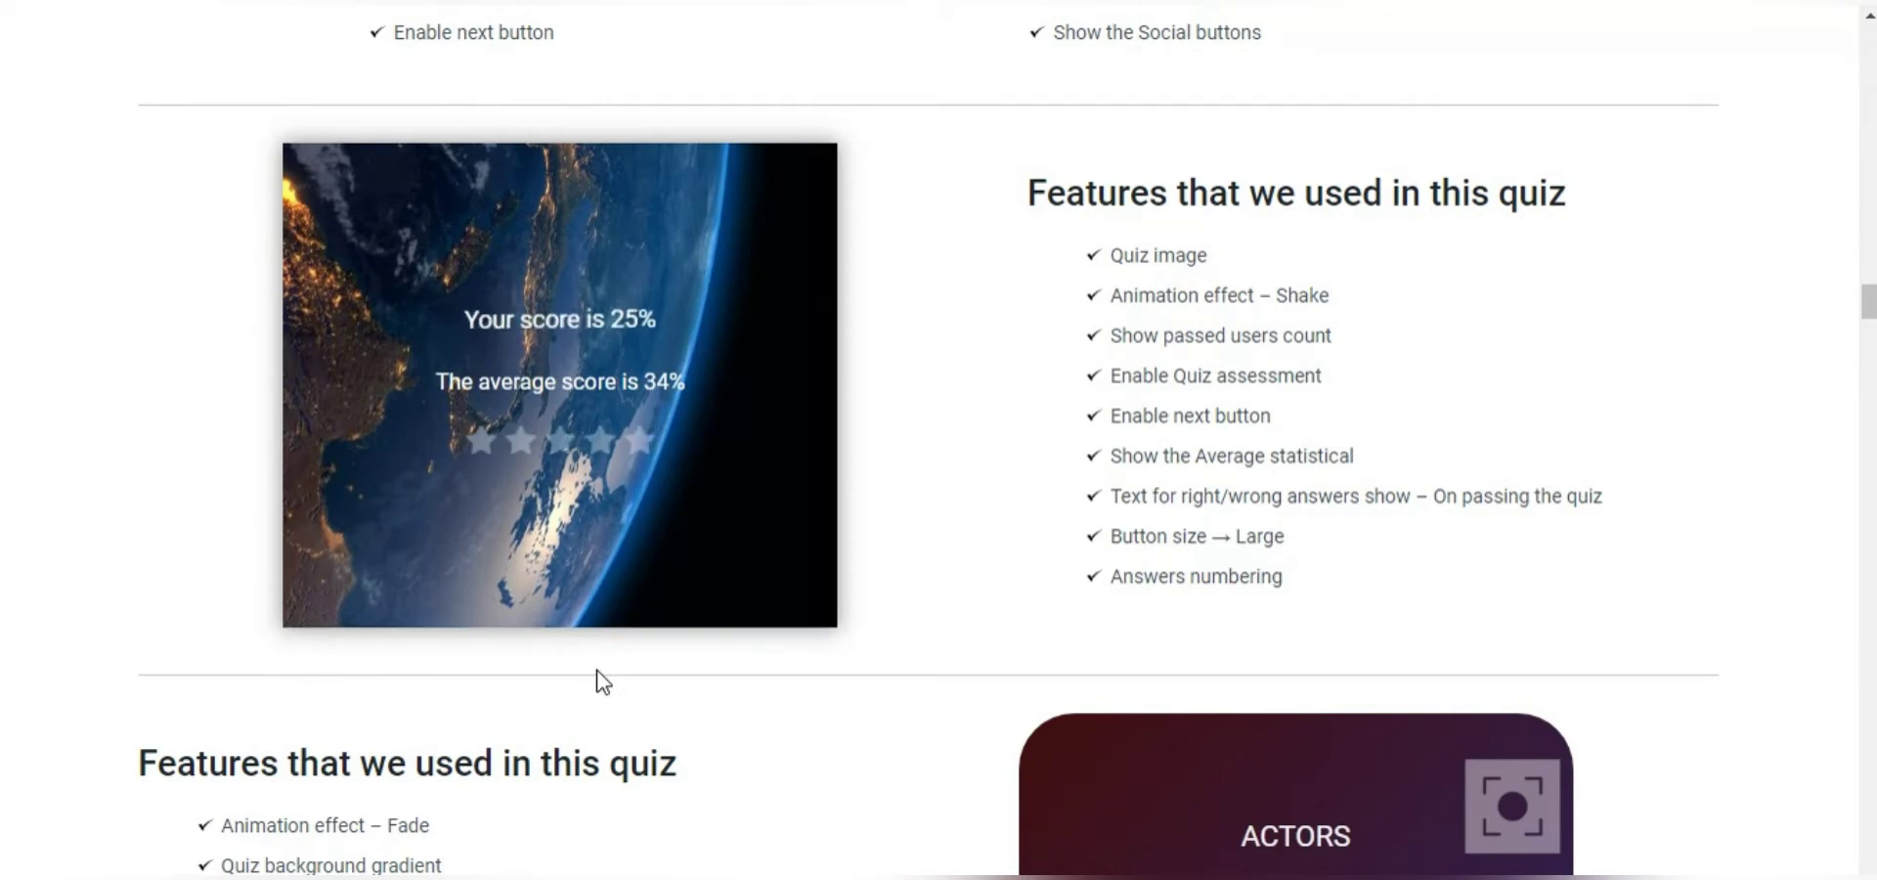
# - Start the Actors demo quiz, advance past its first two picture questions and choose Charlize Theron for the actress picture
pyautogui.scroll(-6, 601, 680)
pyautogui.click(1271, 596)
pyautogui.scroll(-2, 1268, 598)
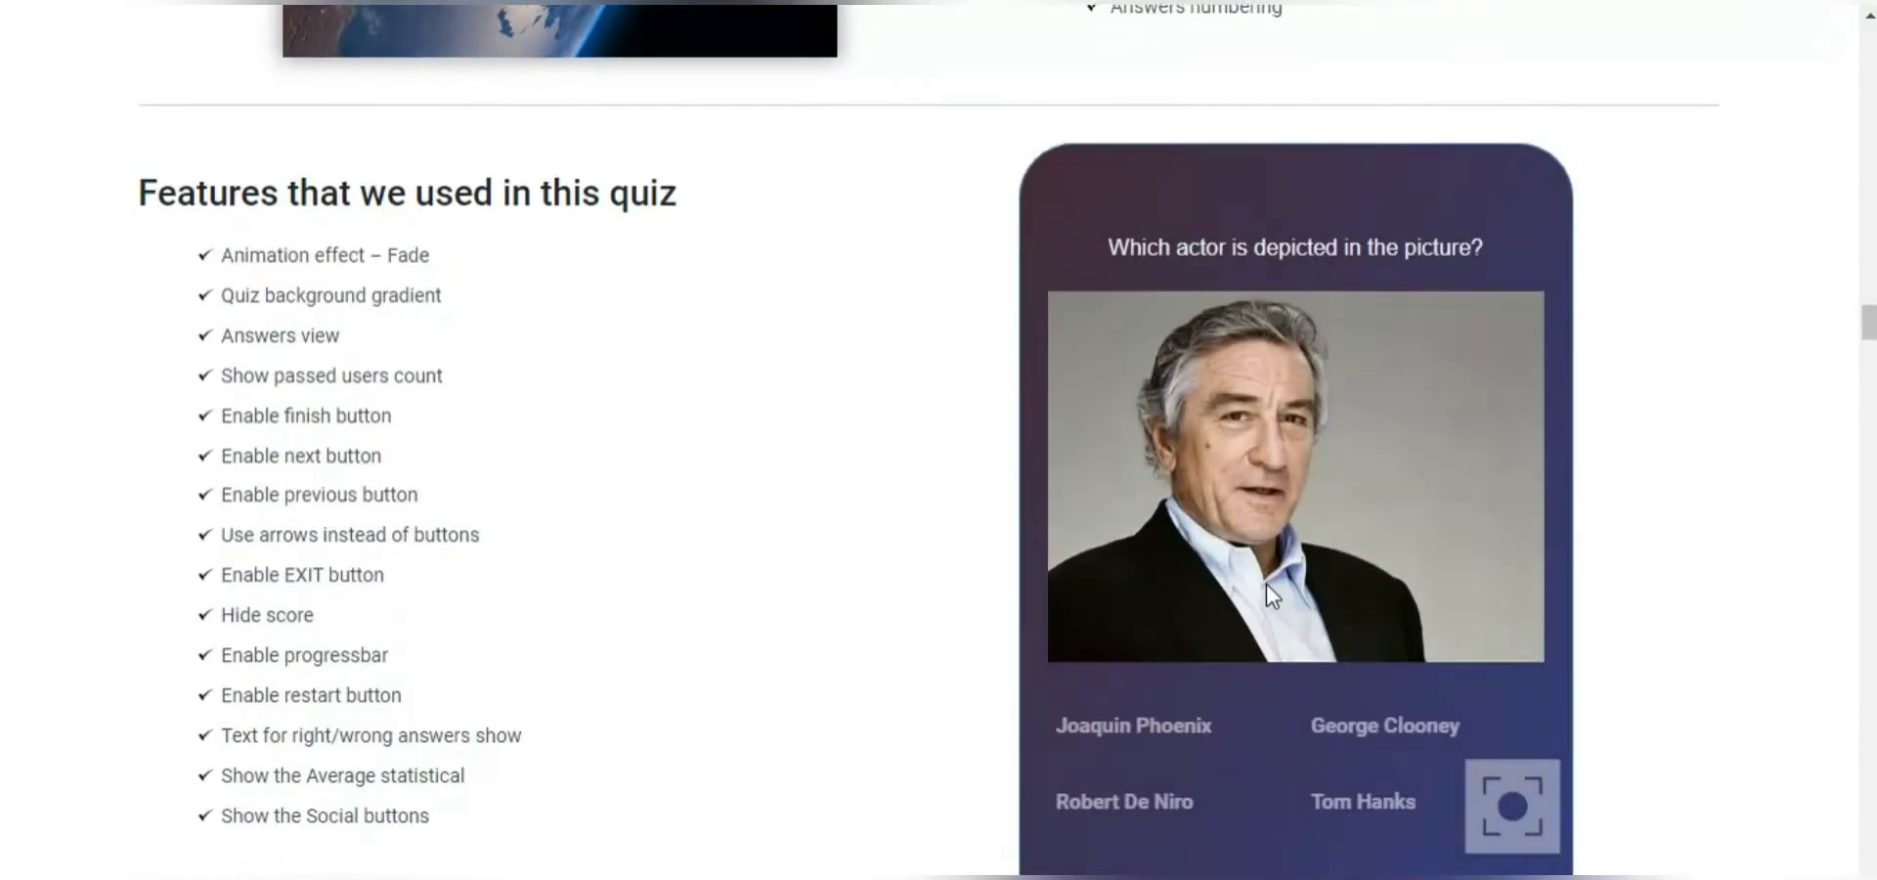
pyautogui.click(1348, 760)
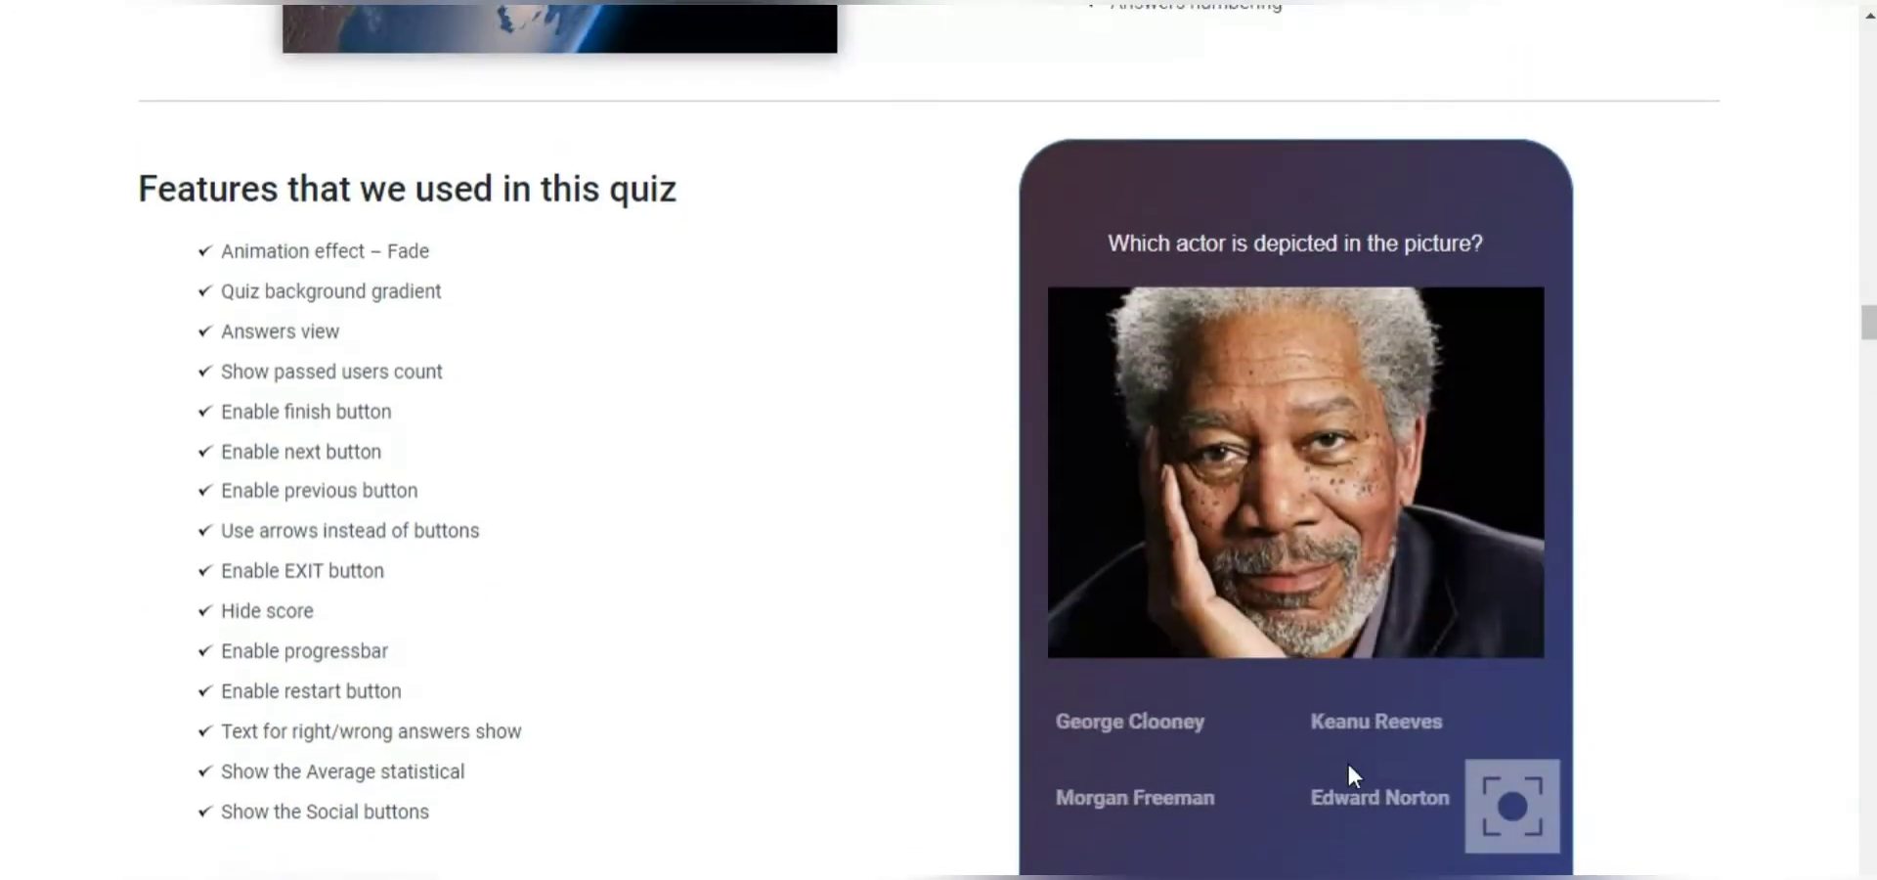
pyautogui.scroll(-2, 1349, 675)
pyautogui.click(1369, 775)
pyautogui.scroll(-1, 1367, 773)
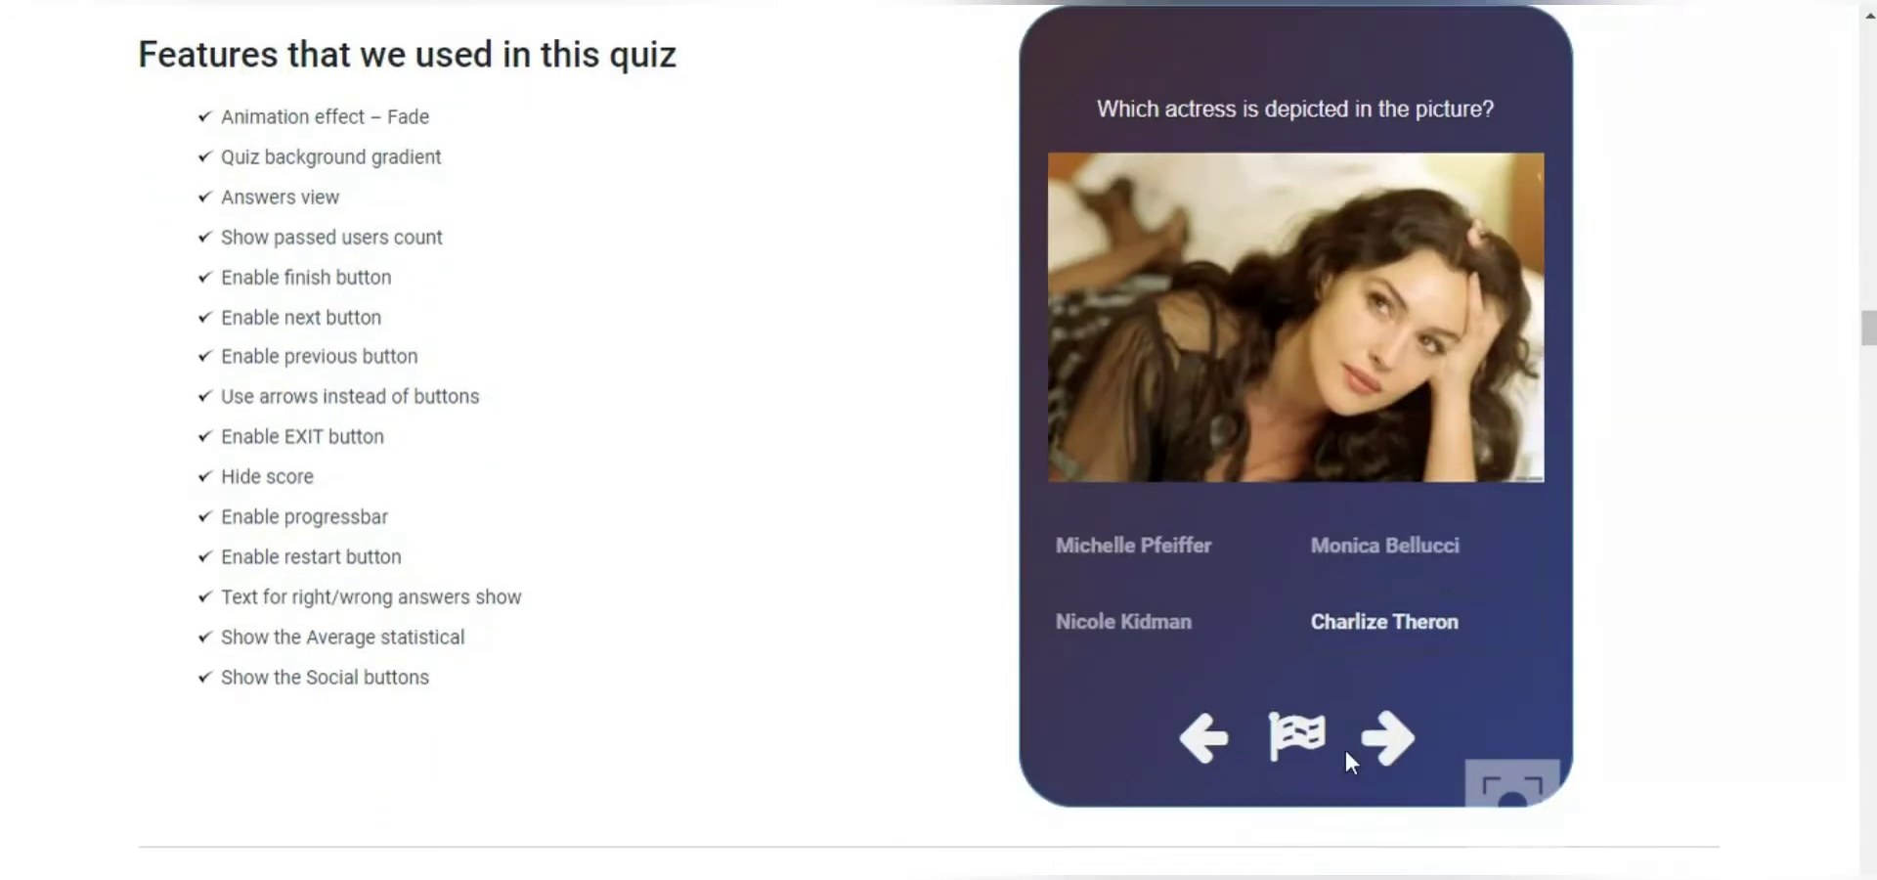
# - Answer the remaining actor questions with Russell Crowe and Robert De Niro, and finish the Actors quiz
pyautogui.click(1389, 738)
pyautogui.scroll(-2, 1404, 754)
pyautogui.click(1134, 555)
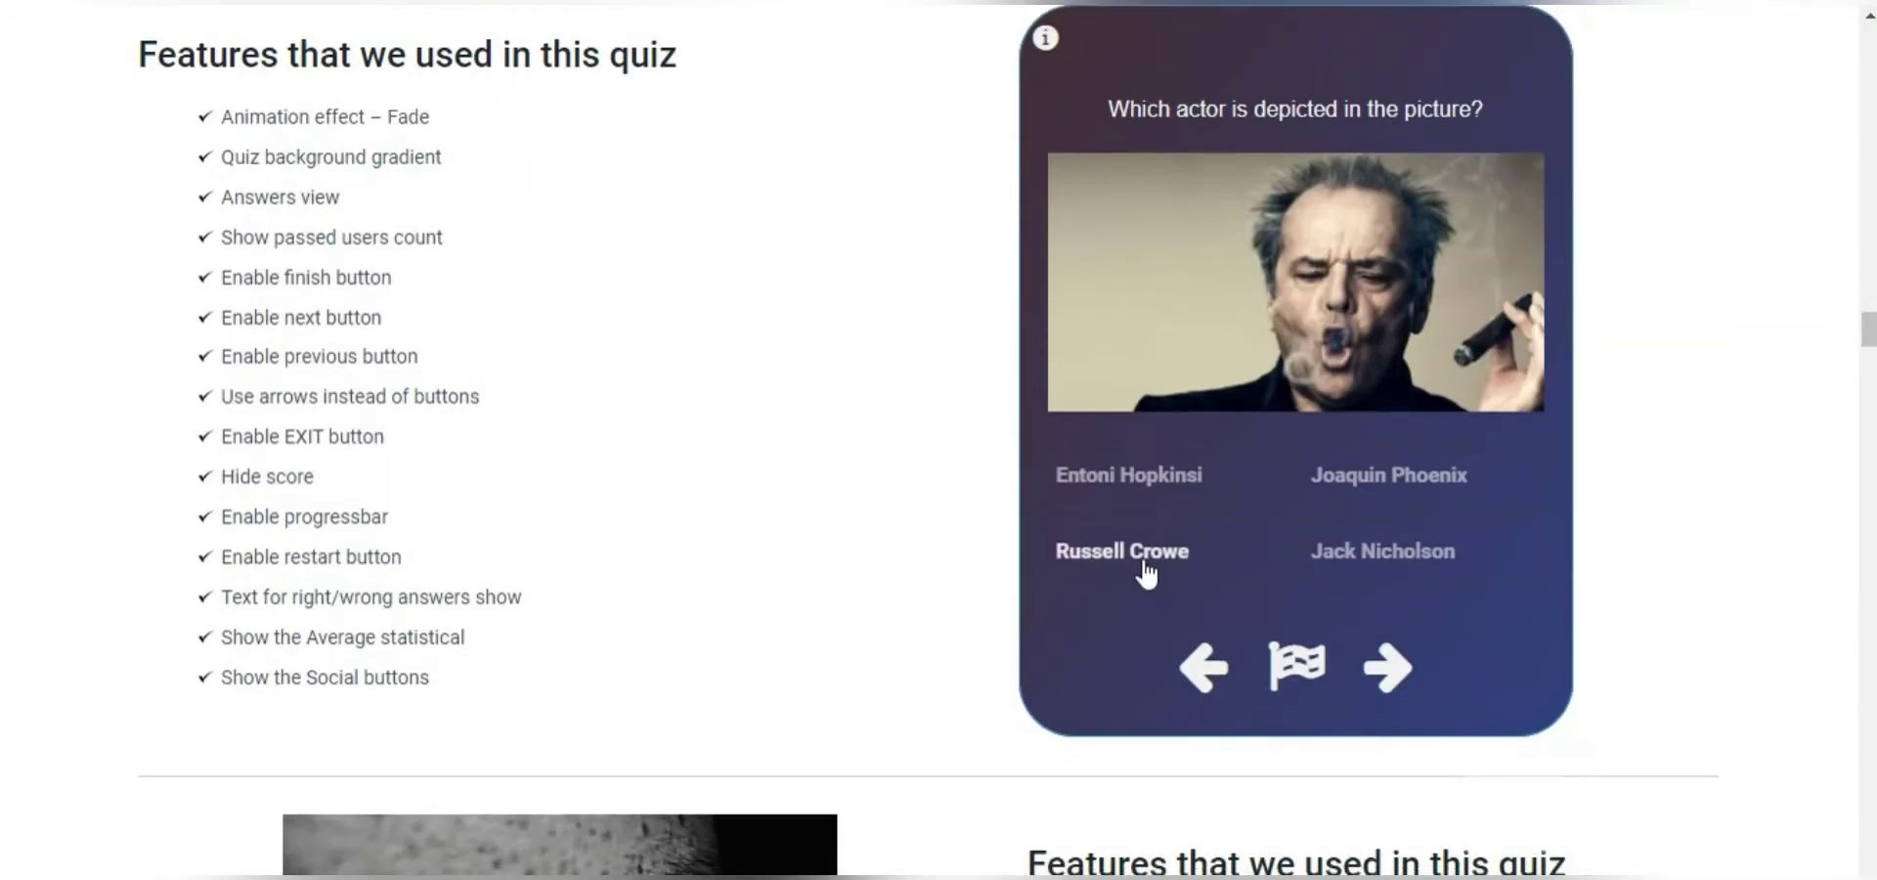
pyautogui.click(1379, 669)
pyautogui.scroll(-1, 1271, 674)
pyautogui.click(1379, 567)
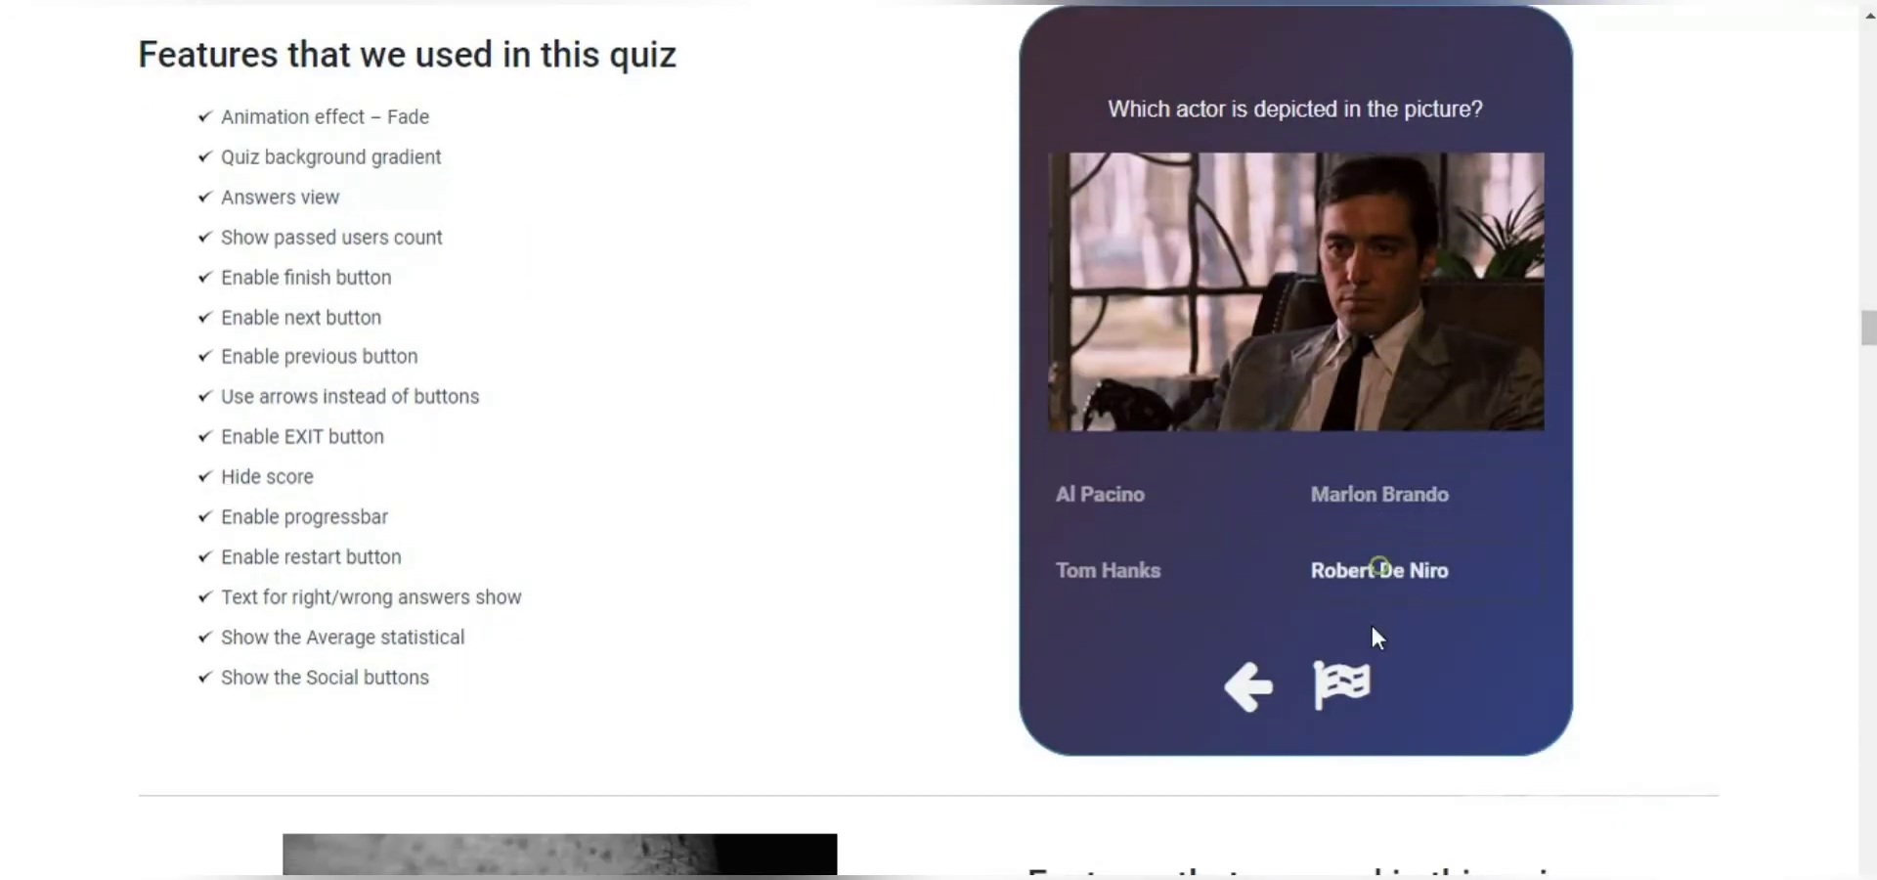
pyautogui.click(1367, 700)
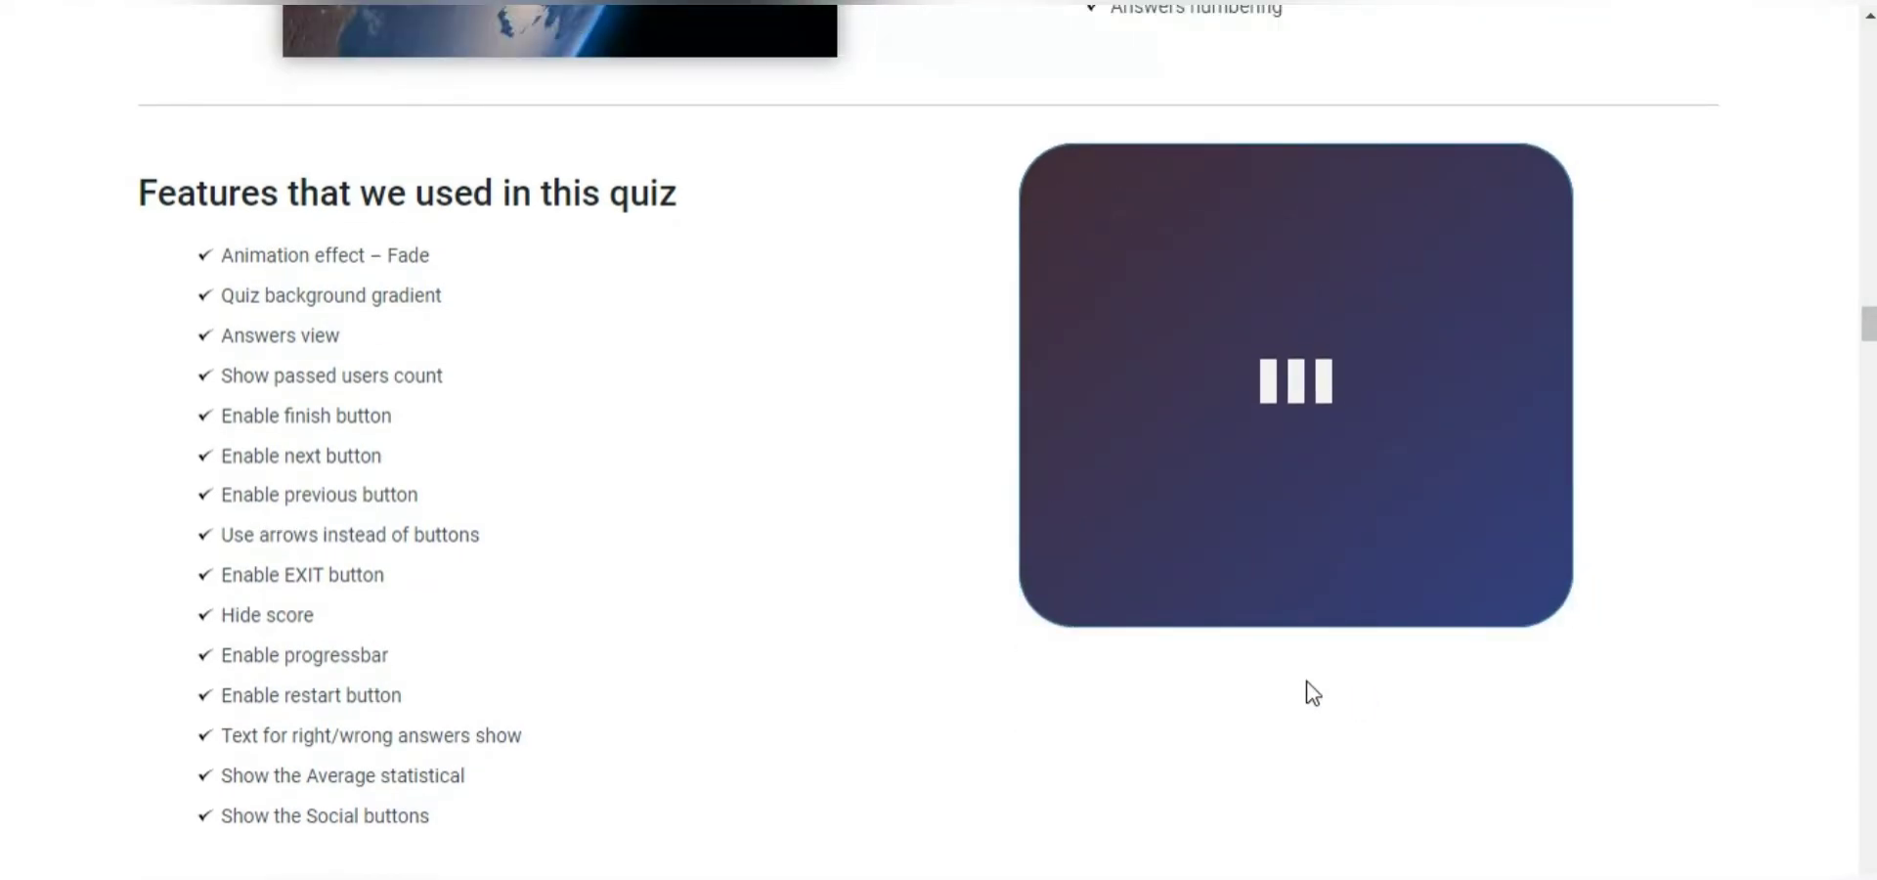
# - Start the Capitals demo quiz and answer Munich for the capital of Germany
pyautogui.scroll(-9, 922, 587)
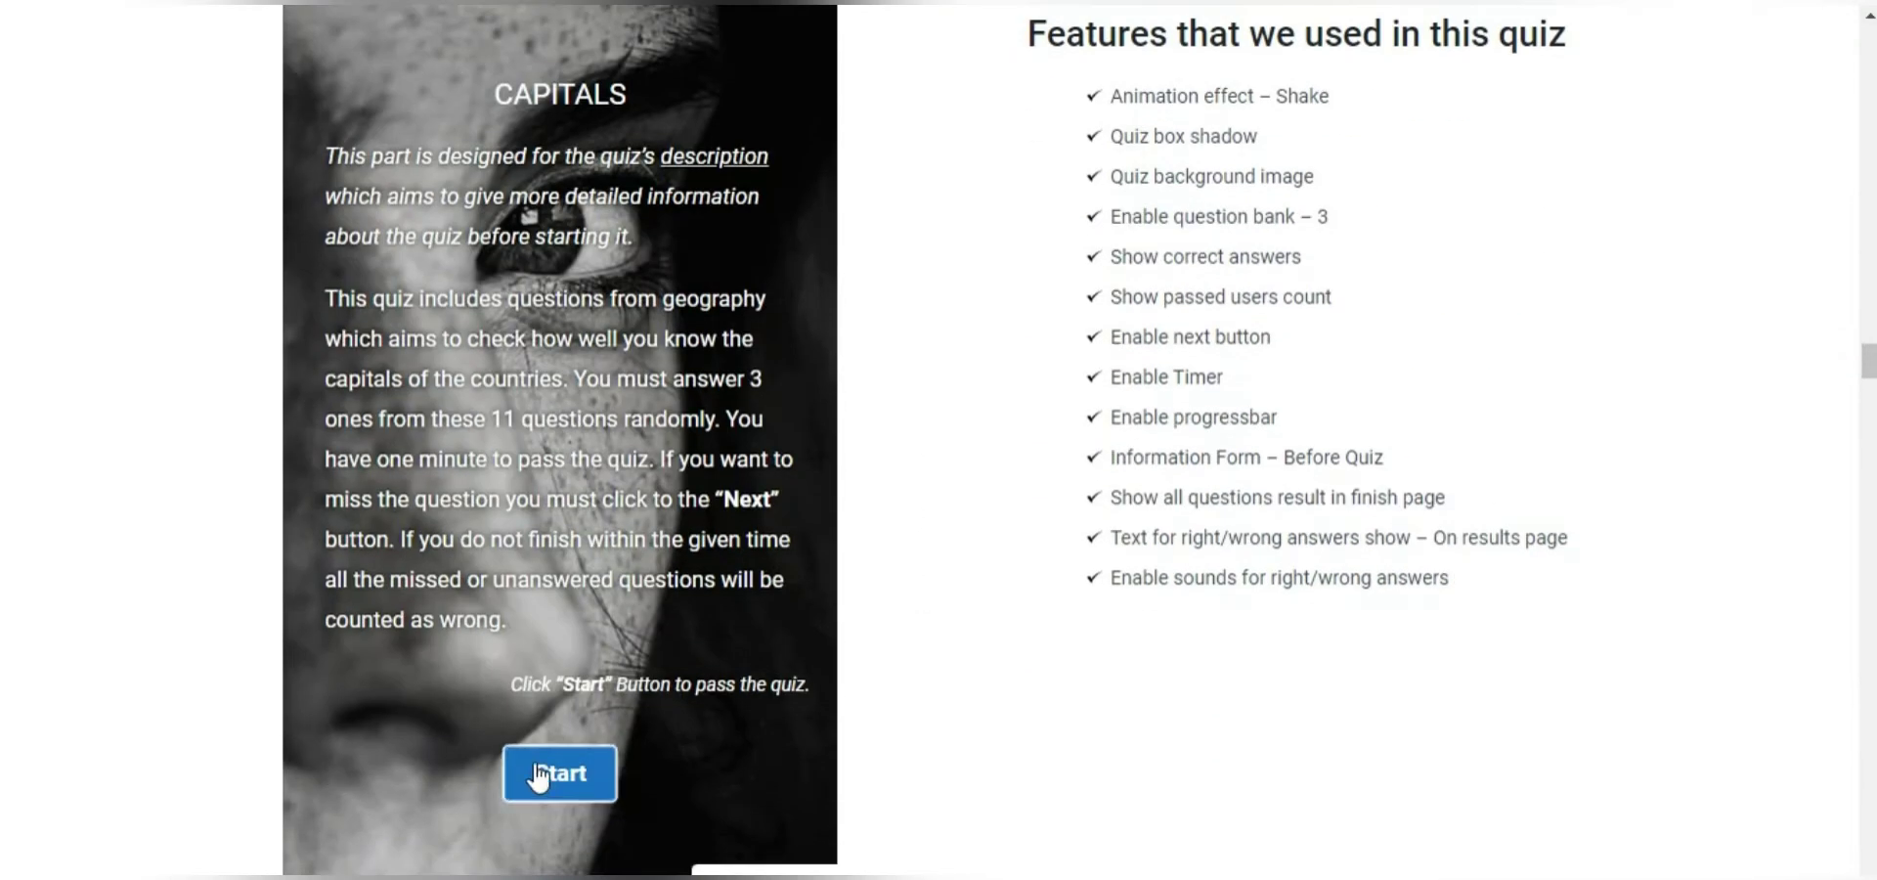
pyautogui.click(540, 777)
pyautogui.click(540, 562)
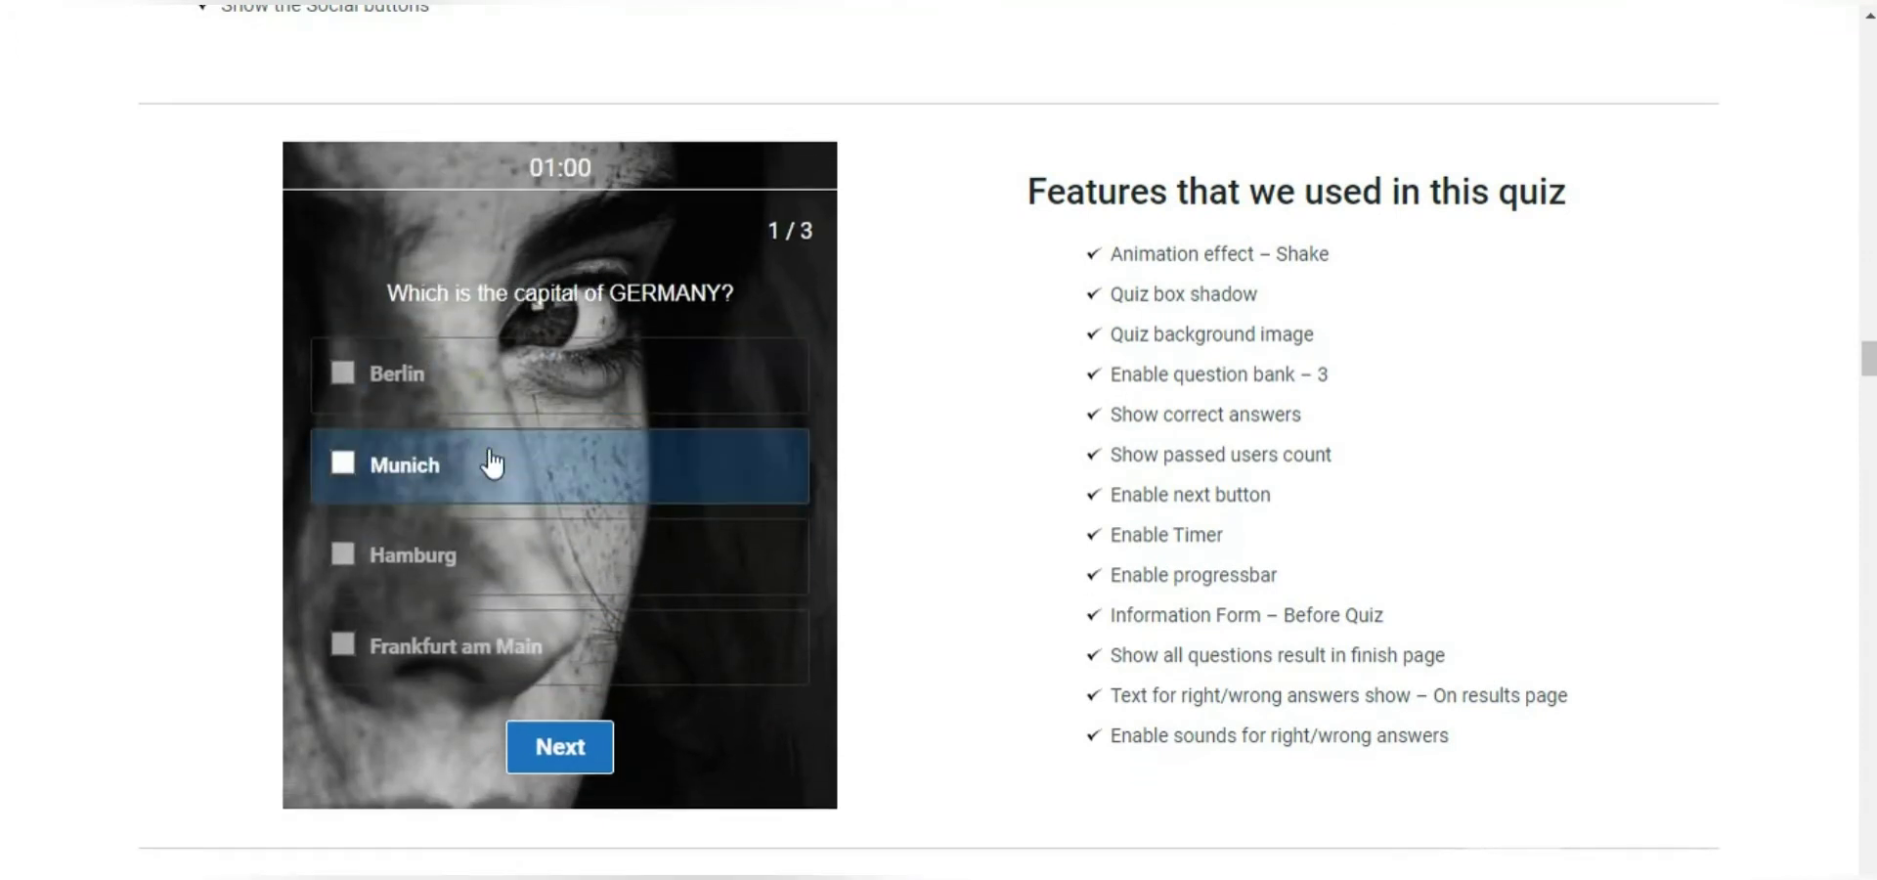
pyautogui.click(490, 469)
pyautogui.click(564, 746)
# - Answer St Petersburg for the capital of Russia, answer the third question and complete the Capitals quiz
pyautogui.click(515, 373)
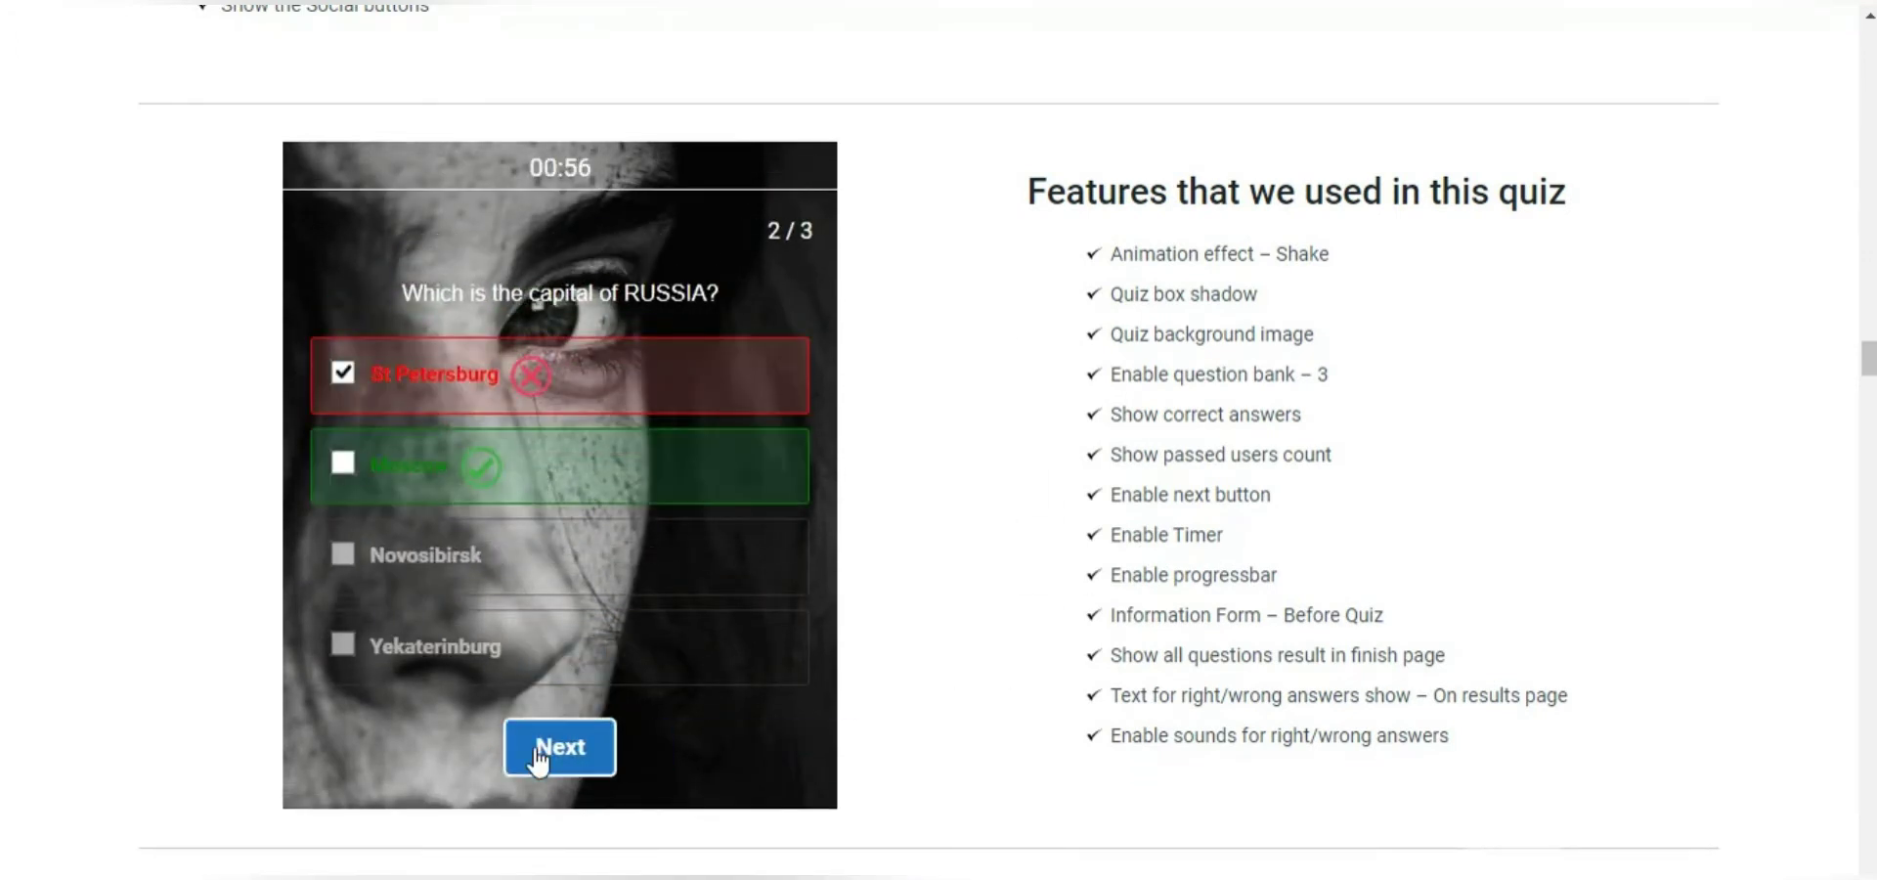
pyautogui.click(536, 748)
pyautogui.click(494, 582)
pyautogui.click(545, 792)
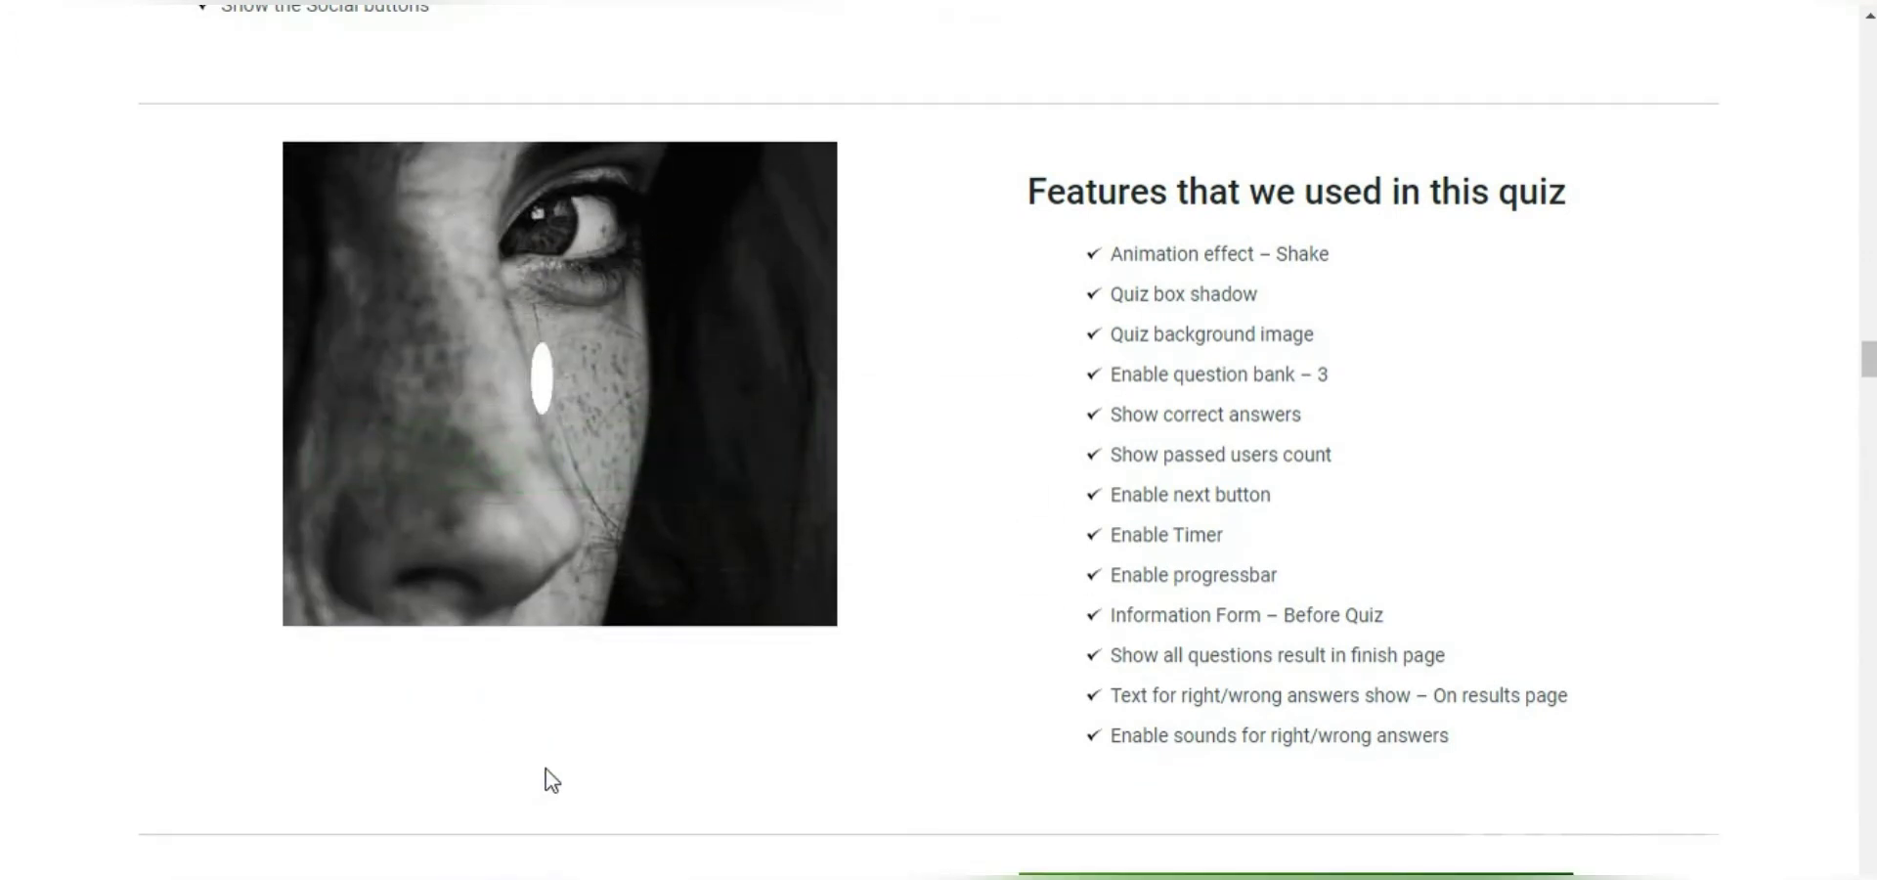
# - Go through the package survey with Business as the package and No for contacting support, leaving the feature suggestion blank
pyautogui.scroll(-15, 595, 678)
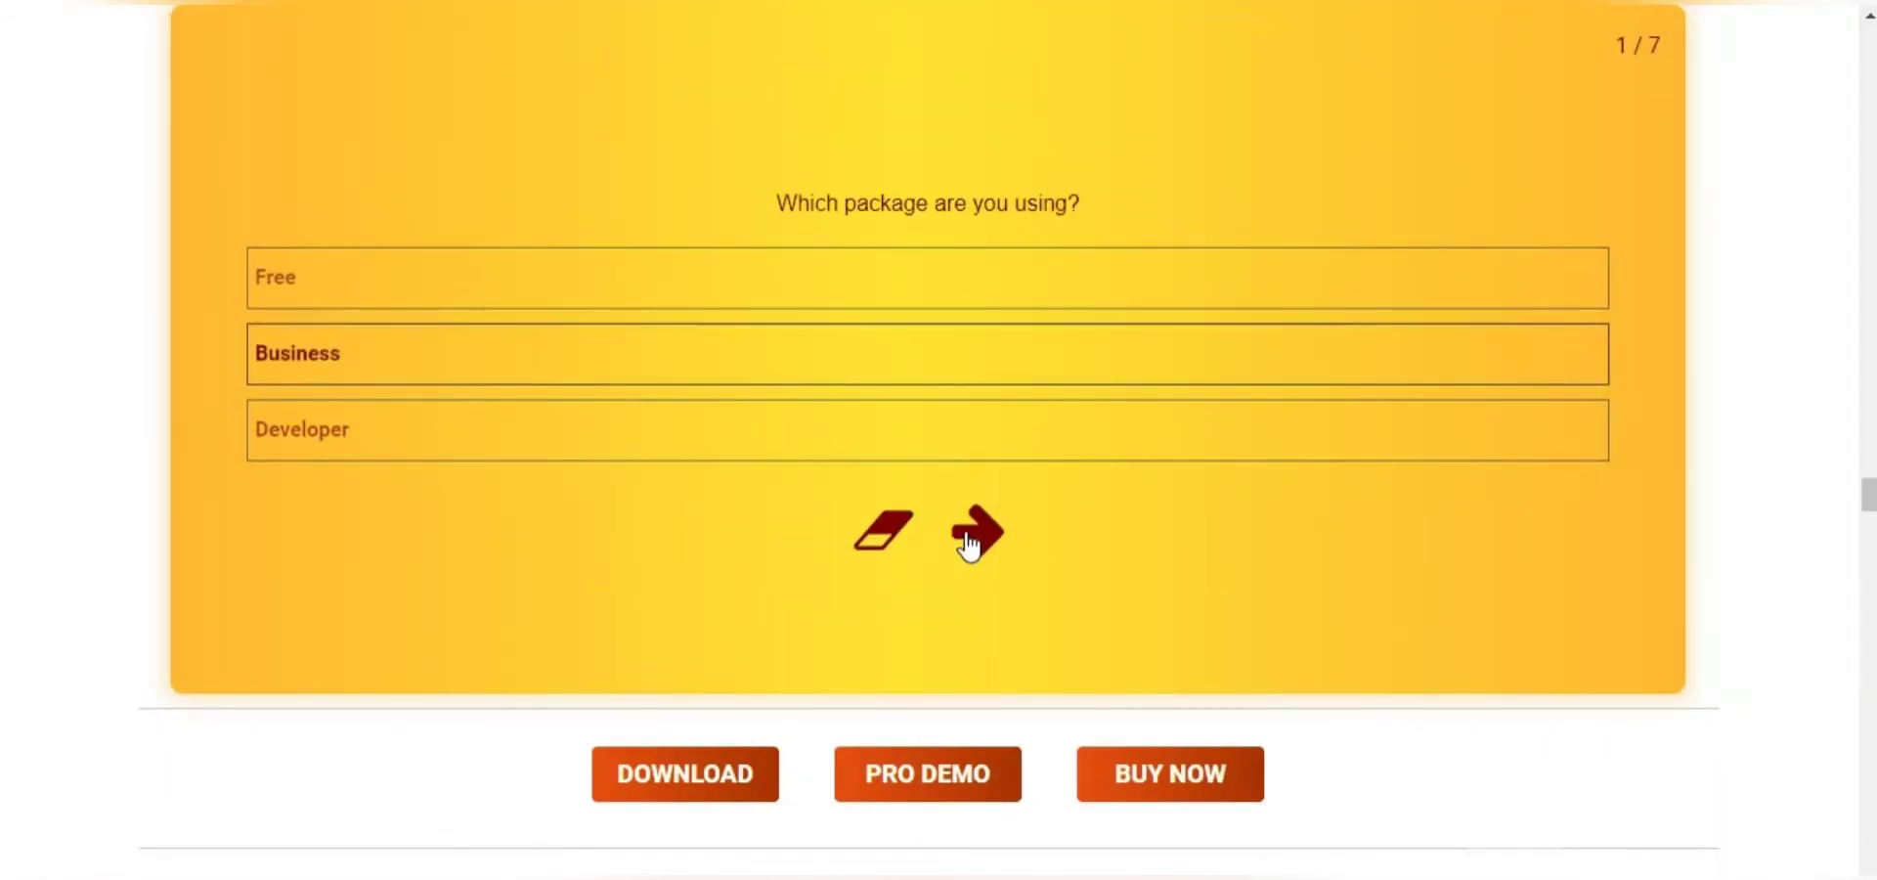
pyautogui.click(970, 540)
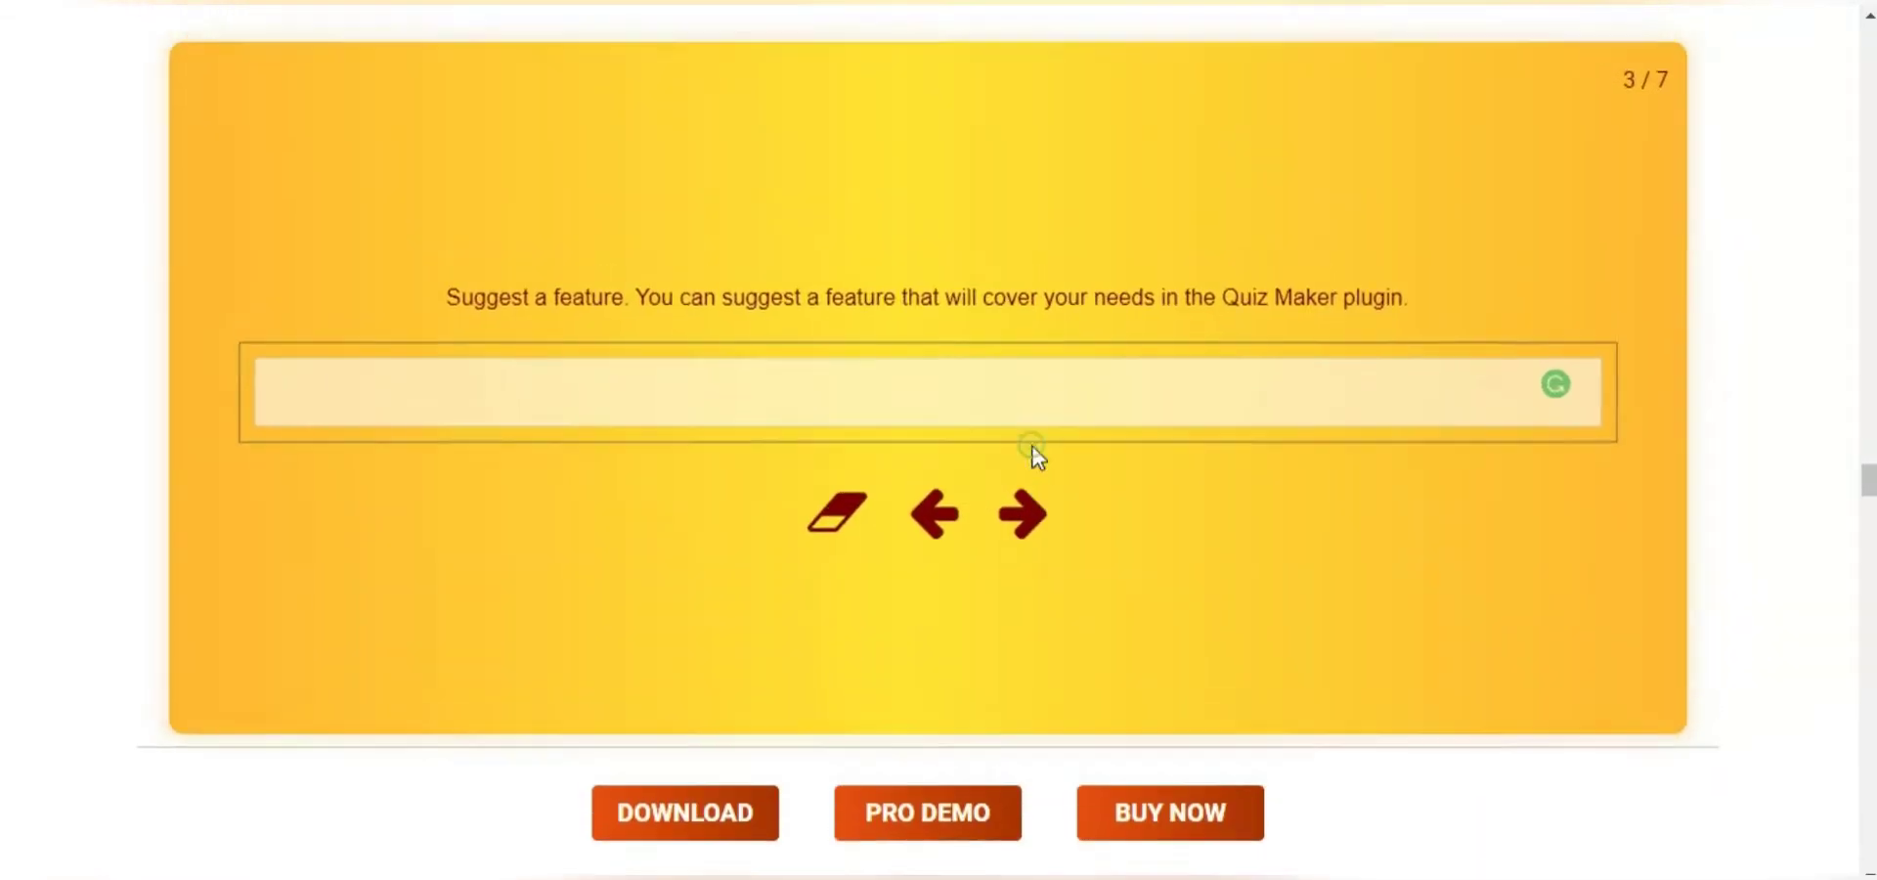
pyautogui.click(1025, 507)
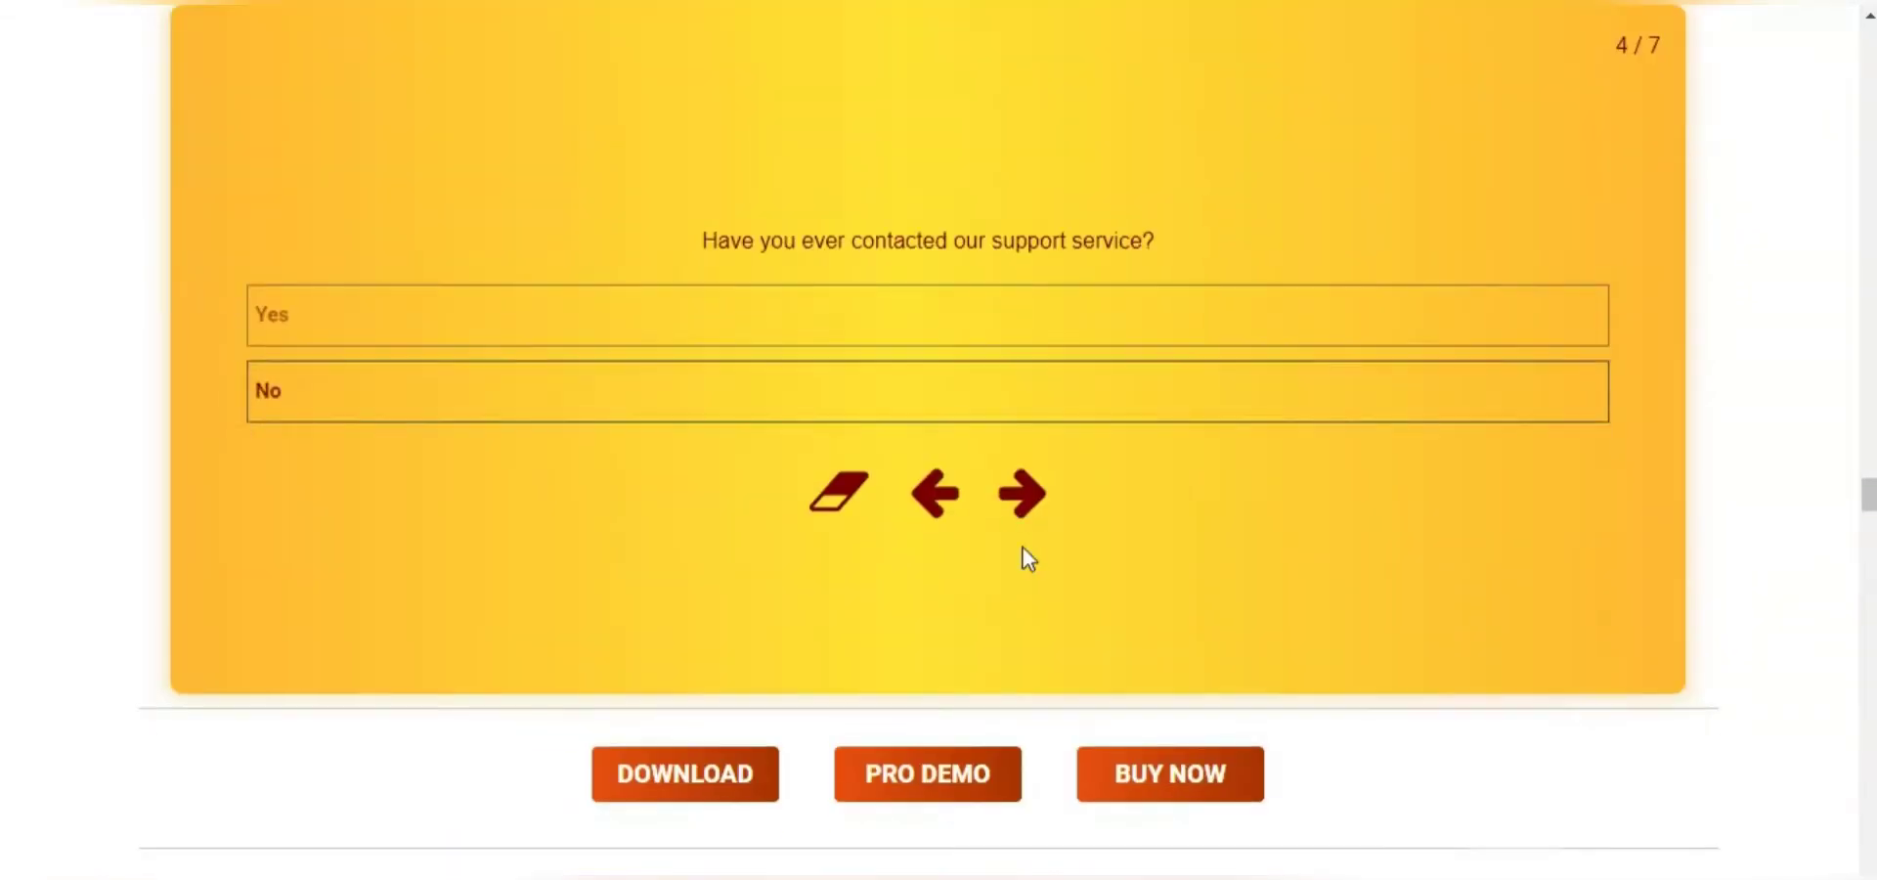
pyautogui.click(1024, 499)
pyautogui.click(1016, 668)
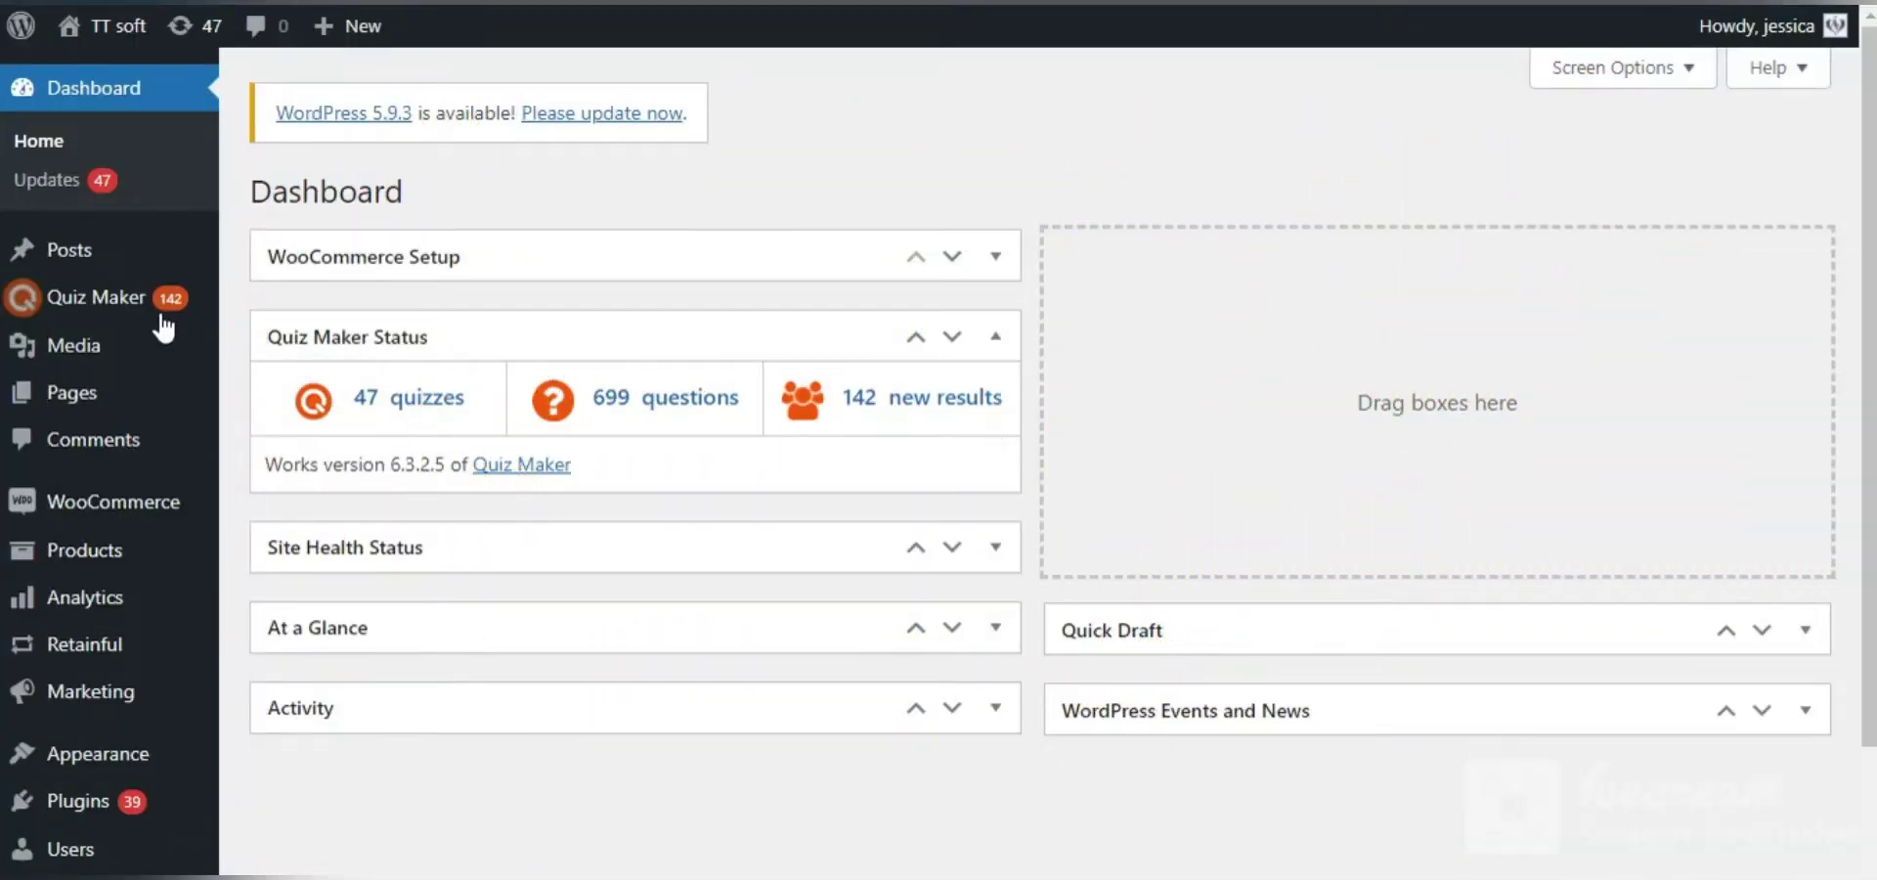
# - Open the Quiz Maker quizzes list in the WordPress dashboard and look over the existing quizzes
pyautogui.moveTo(110, 317)
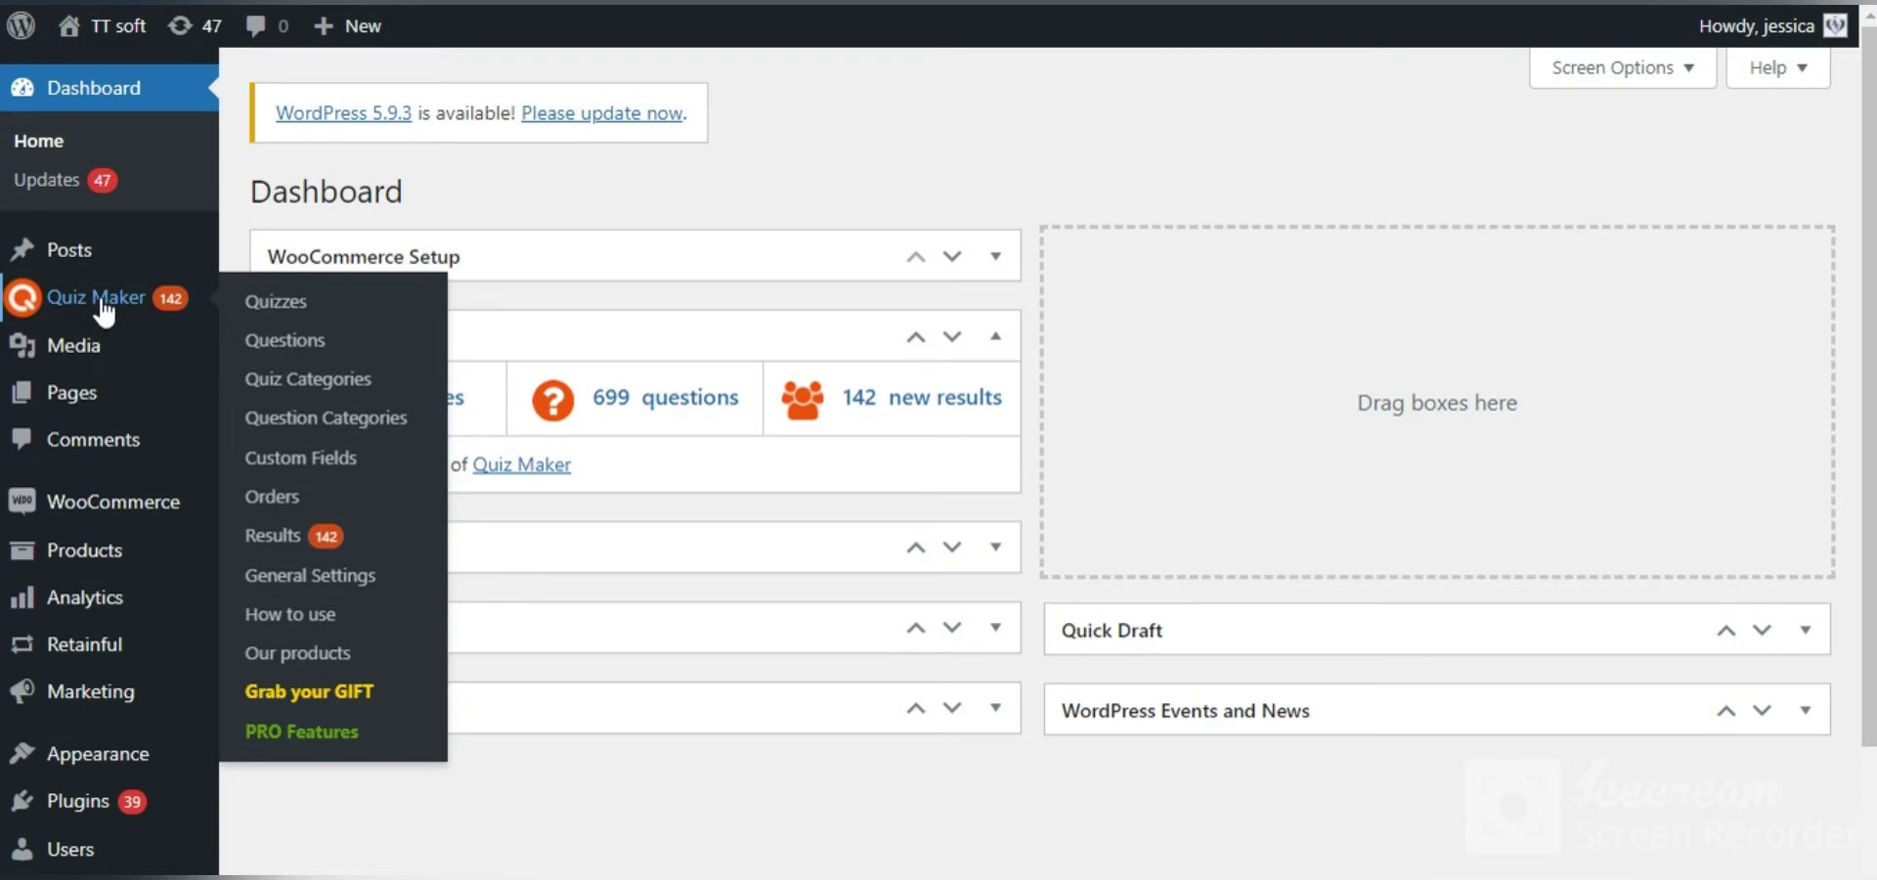
pyautogui.click(103, 311)
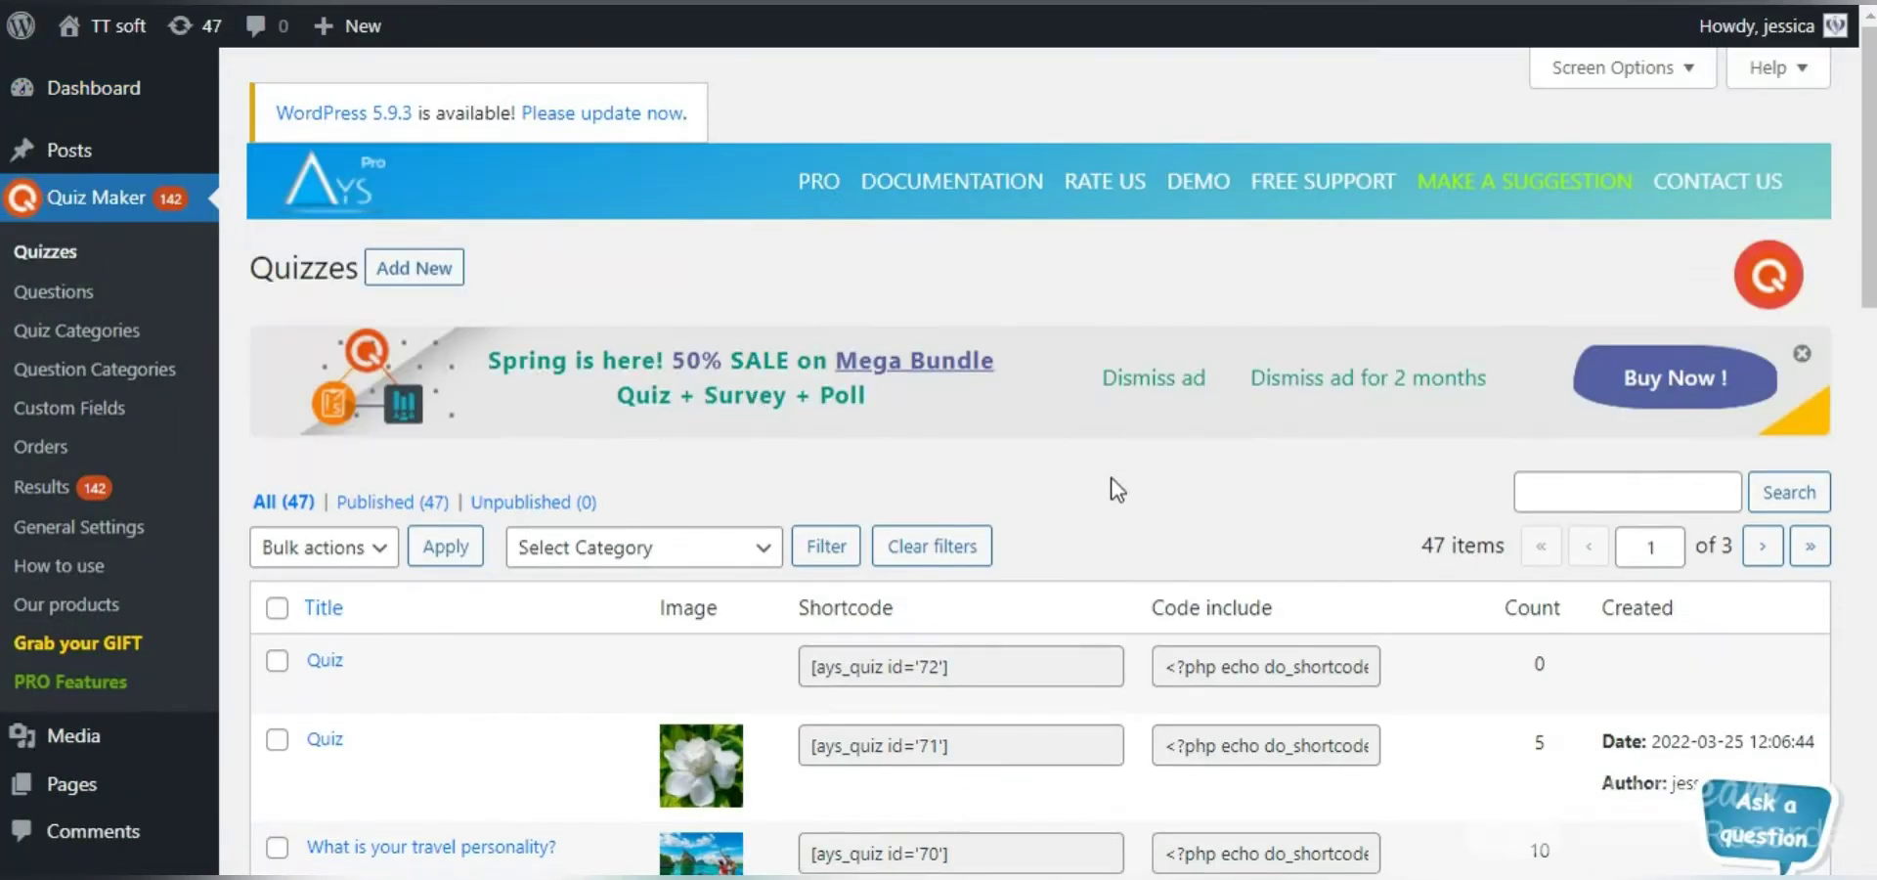
pyautogui.scroll(-5, 995, 547)
pyautogui.scroll(-8, 989, 543)
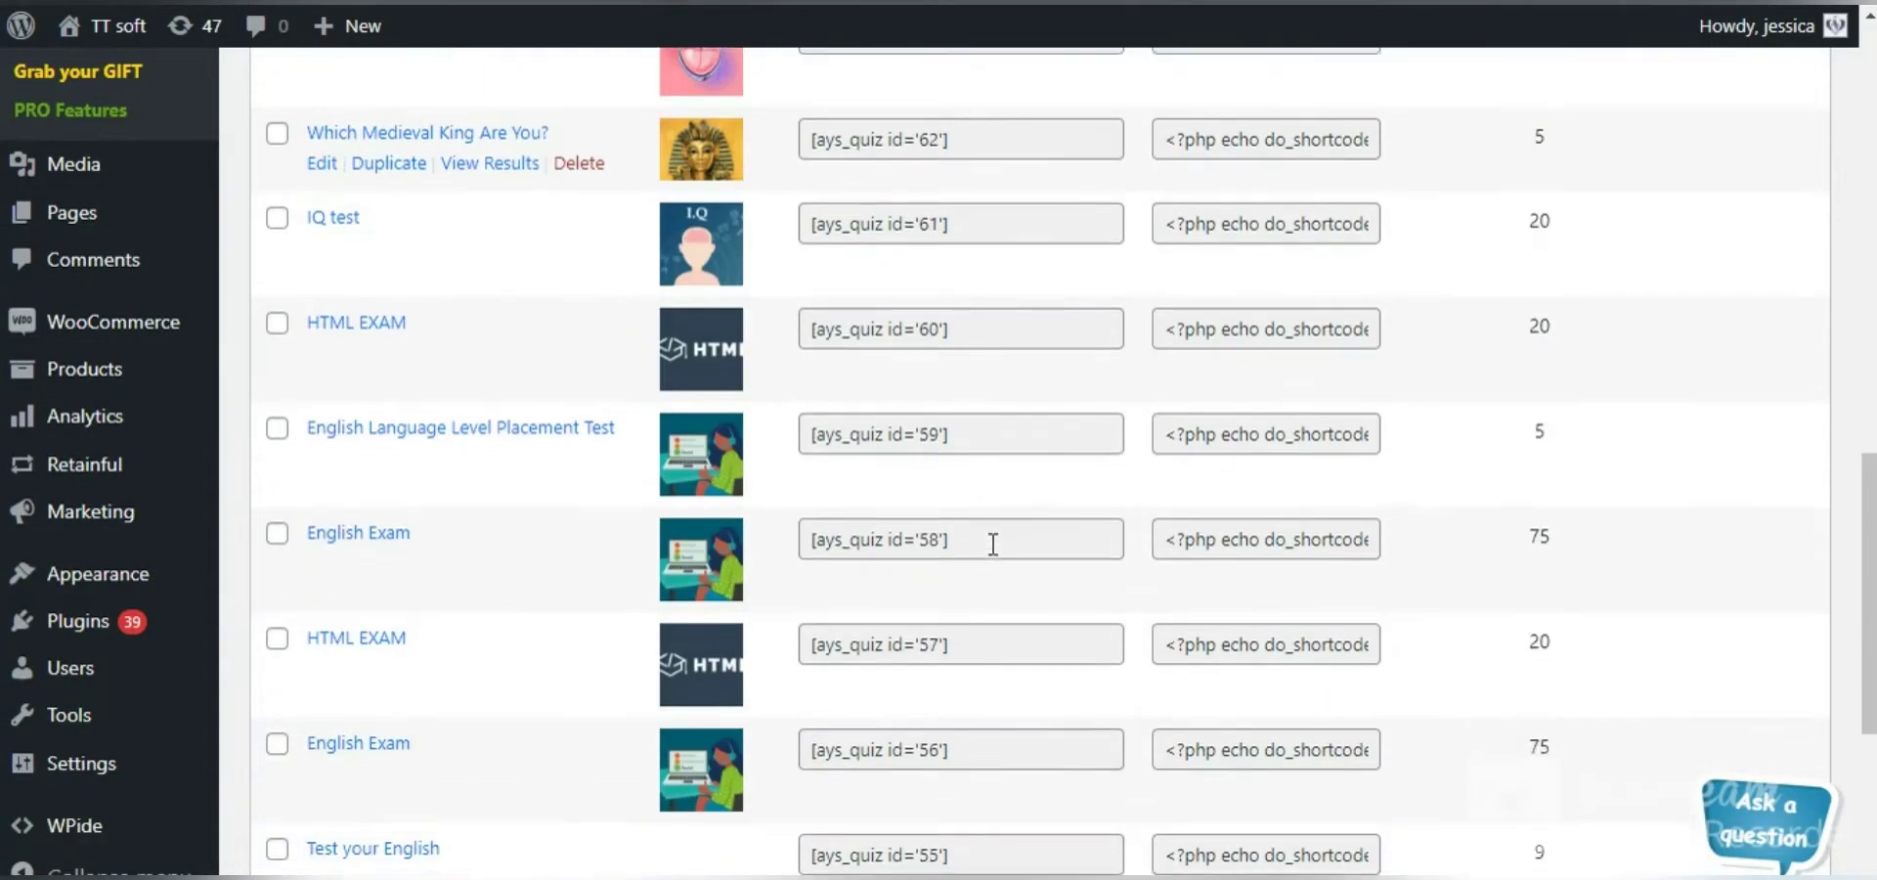
pyautogui.scroll(12, 989, 543)
pyautogui.scroll(1, 992, 560)
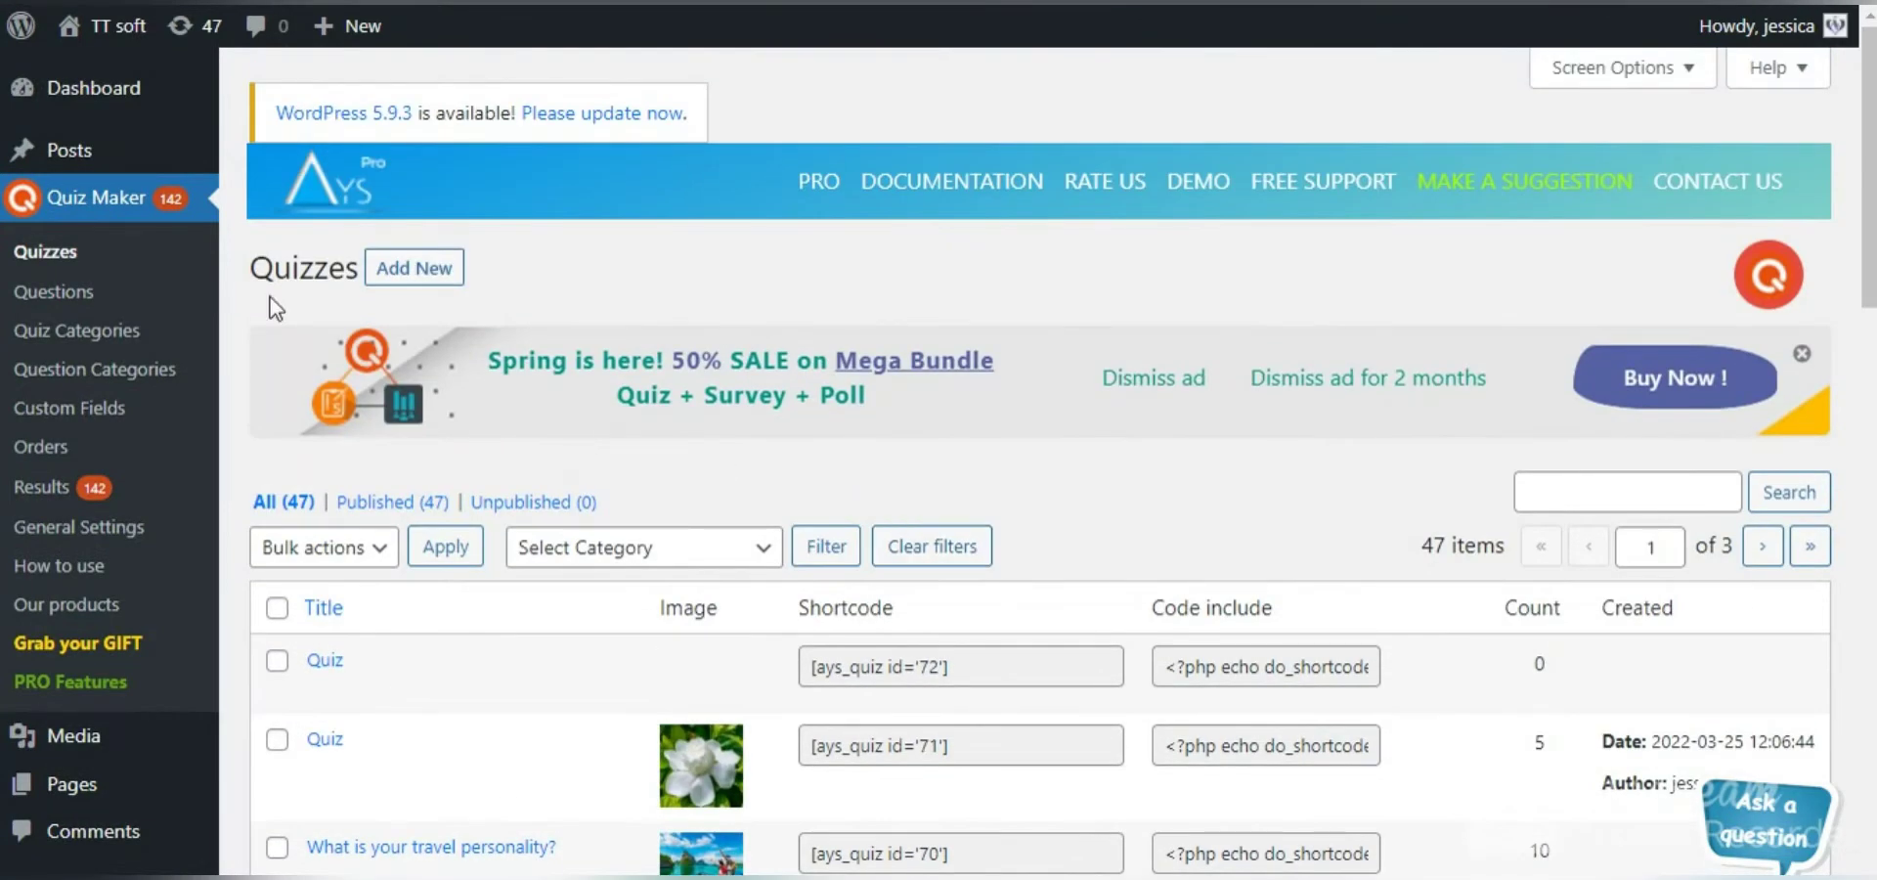
# - Open the Quiz Maker questions list and edit the question beginning "Would you rather spend a"
pyautogui.click(85, 287)
pyautogui.scroll(-3, 879, 587)
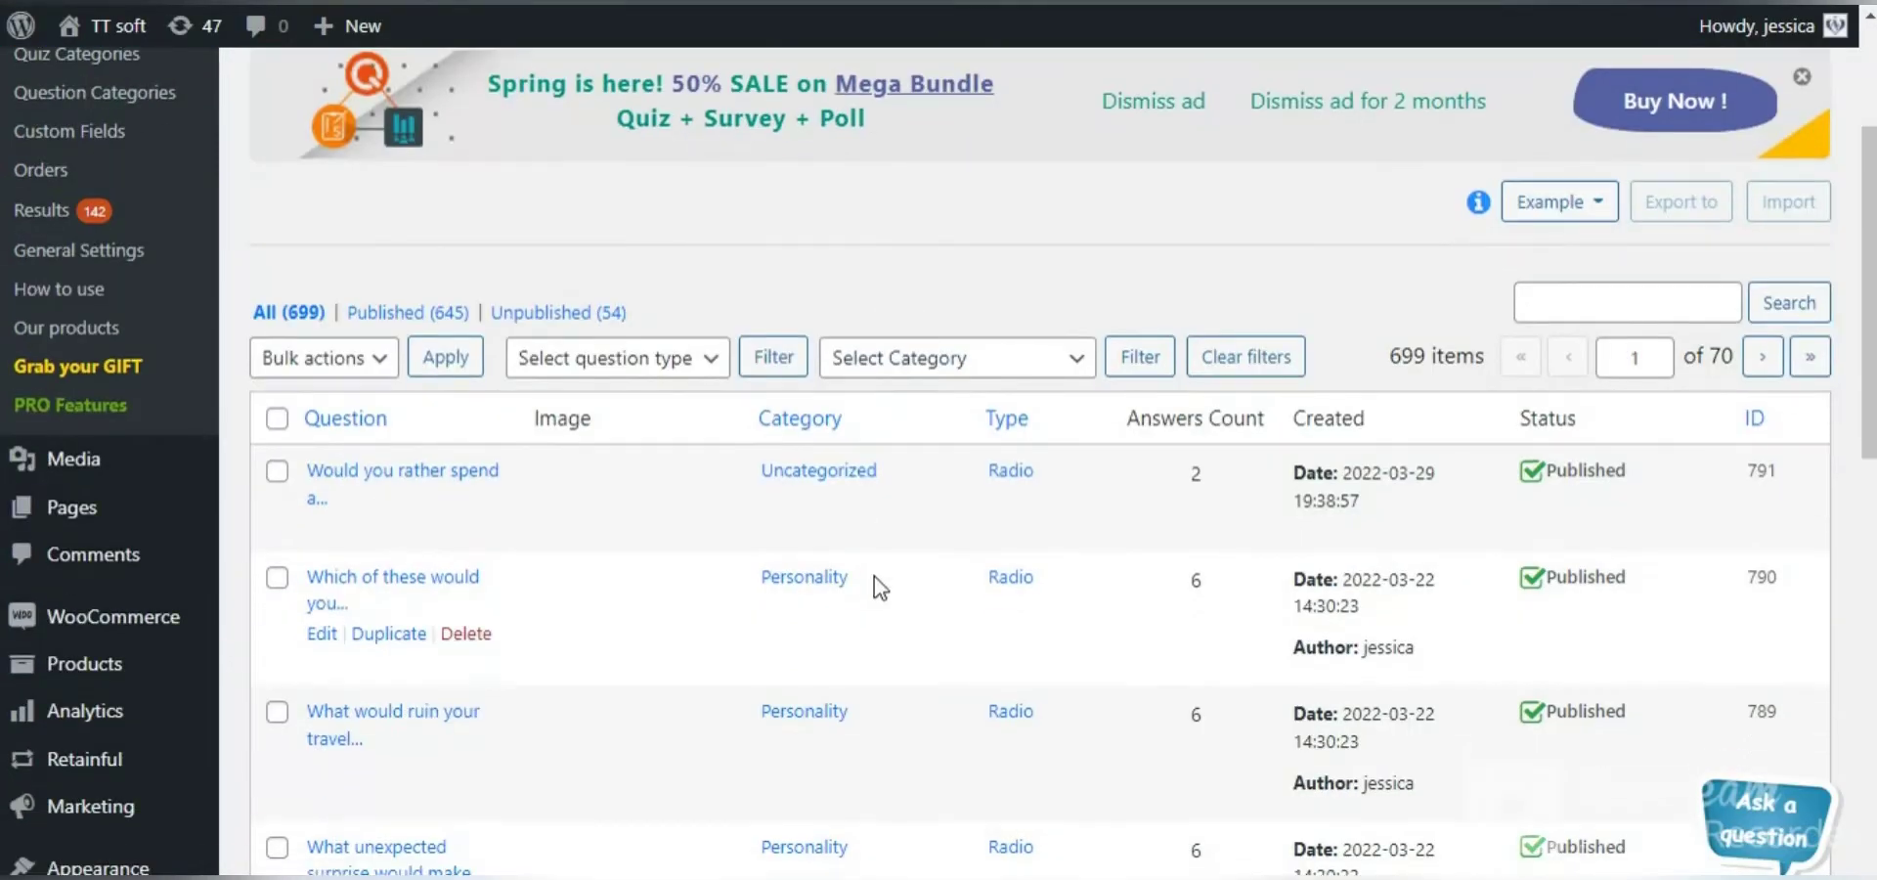
pyautogui.click(380, 491)
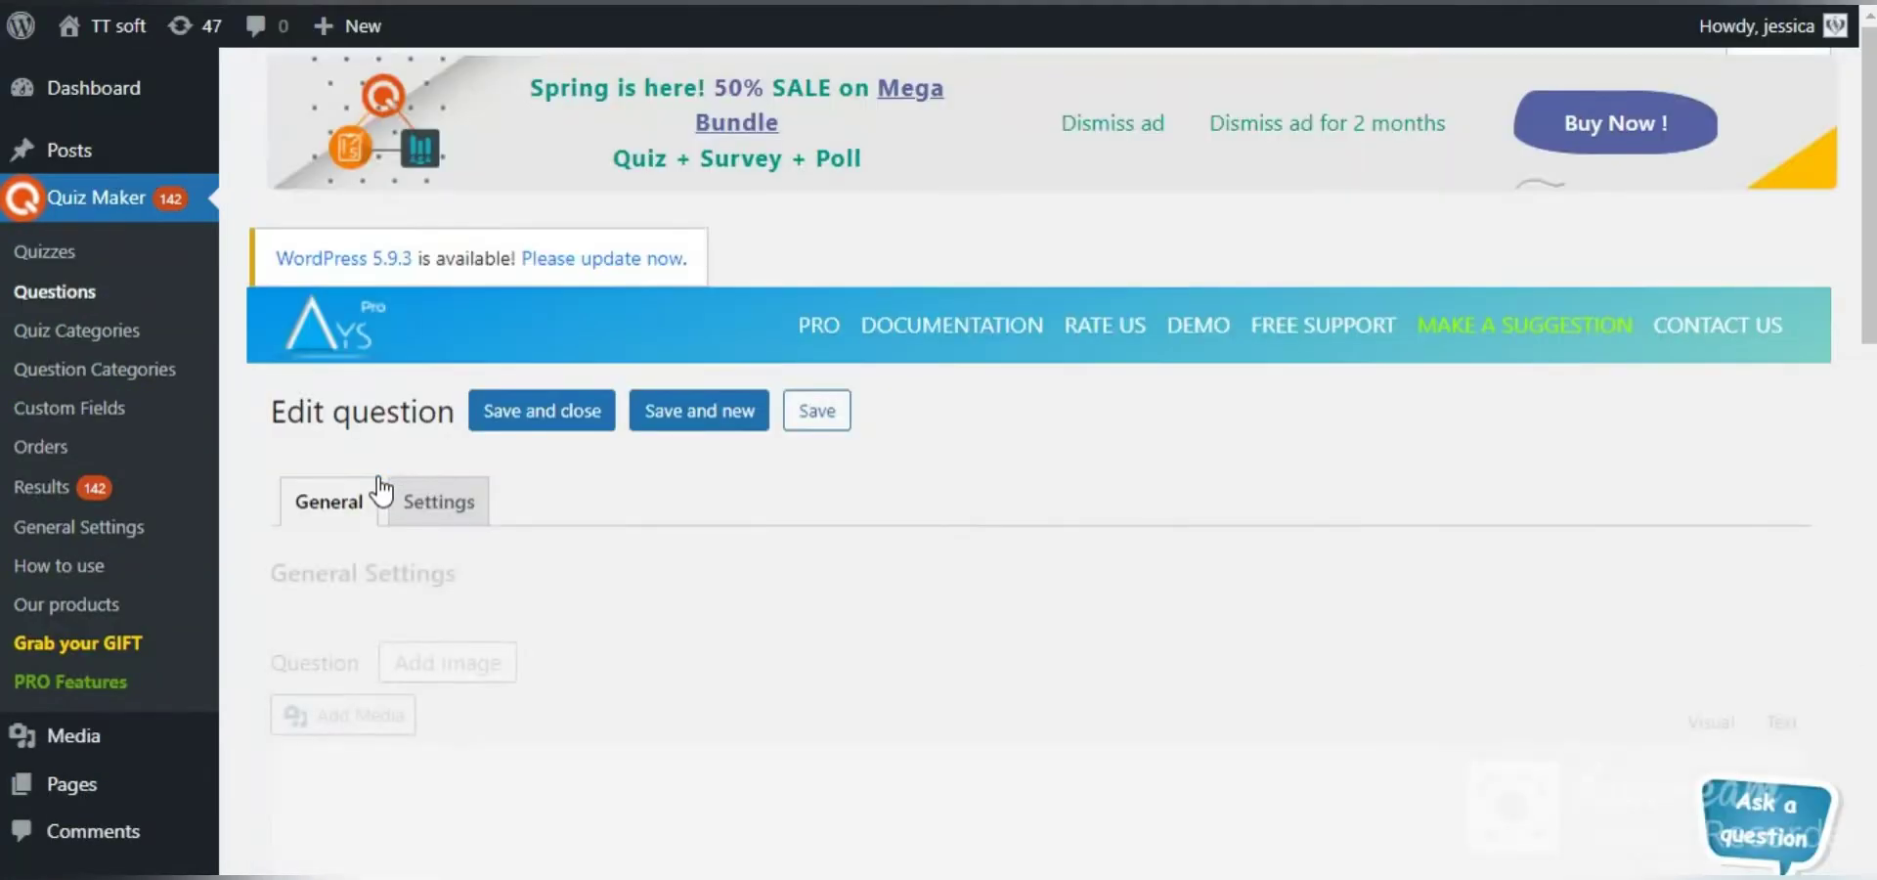
# - Look through the question types available for the "Would you rather spend a night out, or at home?" question
pyautogui.scroll(-3, 1000, 548)
pyautogui.scroll(-3, 1096, 532)
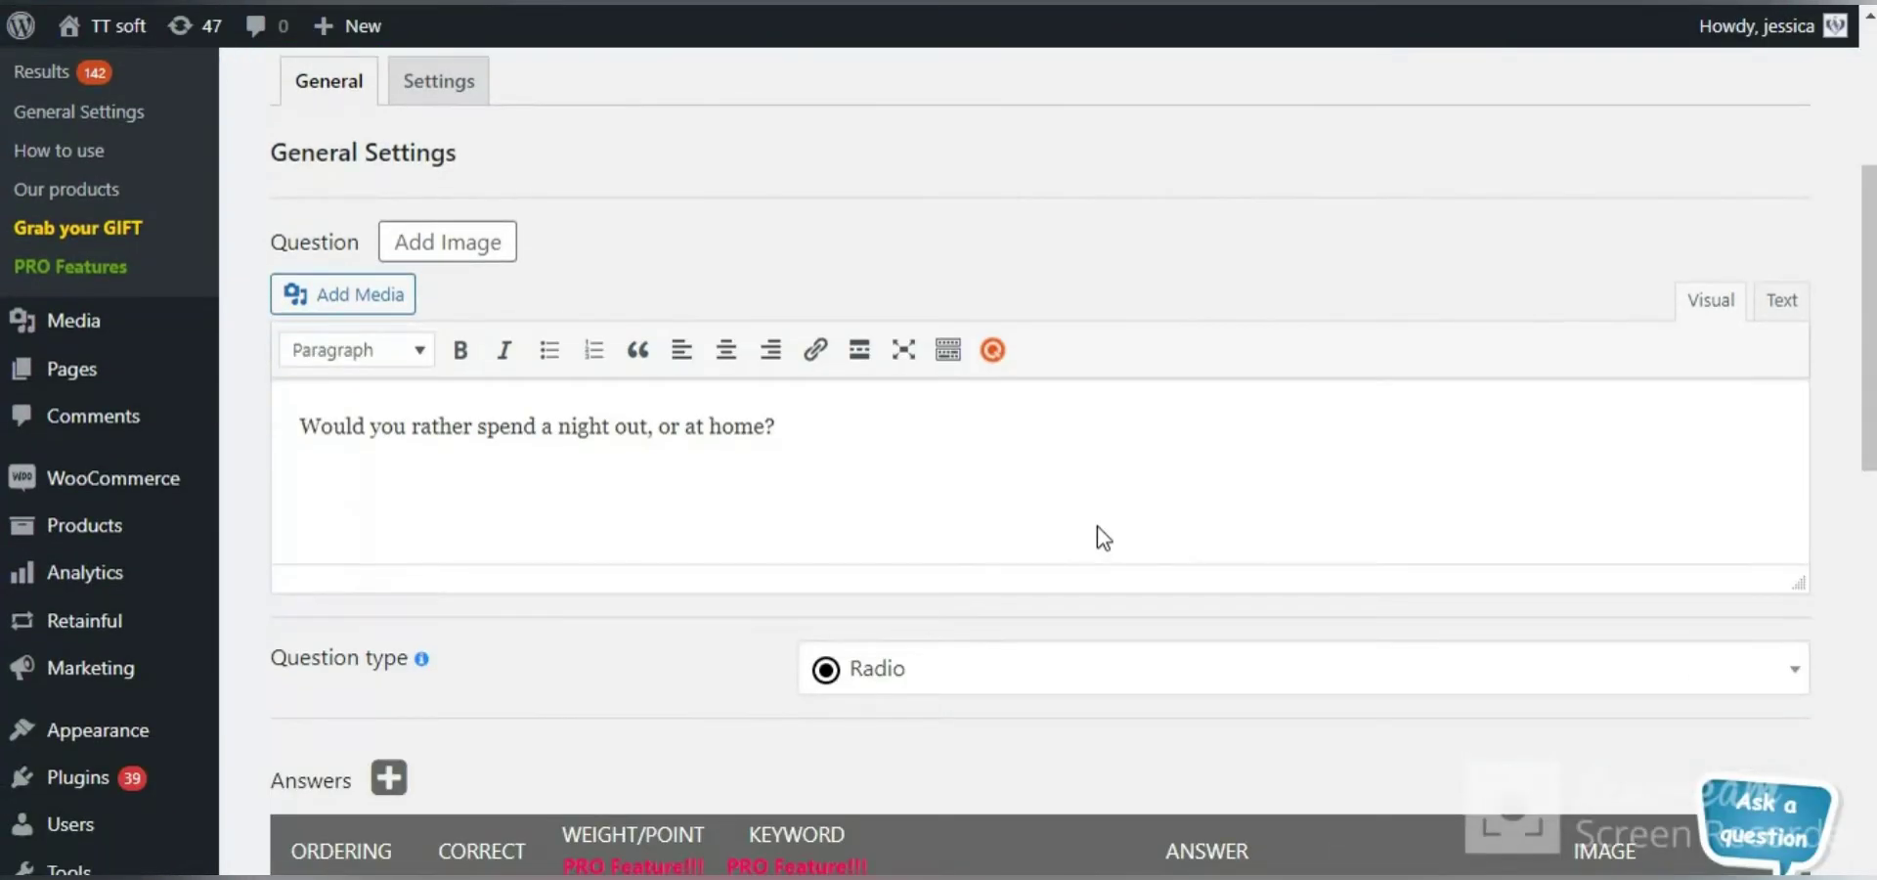
pyautogui.click(1067, 503)
pyautogui.scroll(-1, 1066, 587)
pyautogui.scroll(-4, 1060, 592)
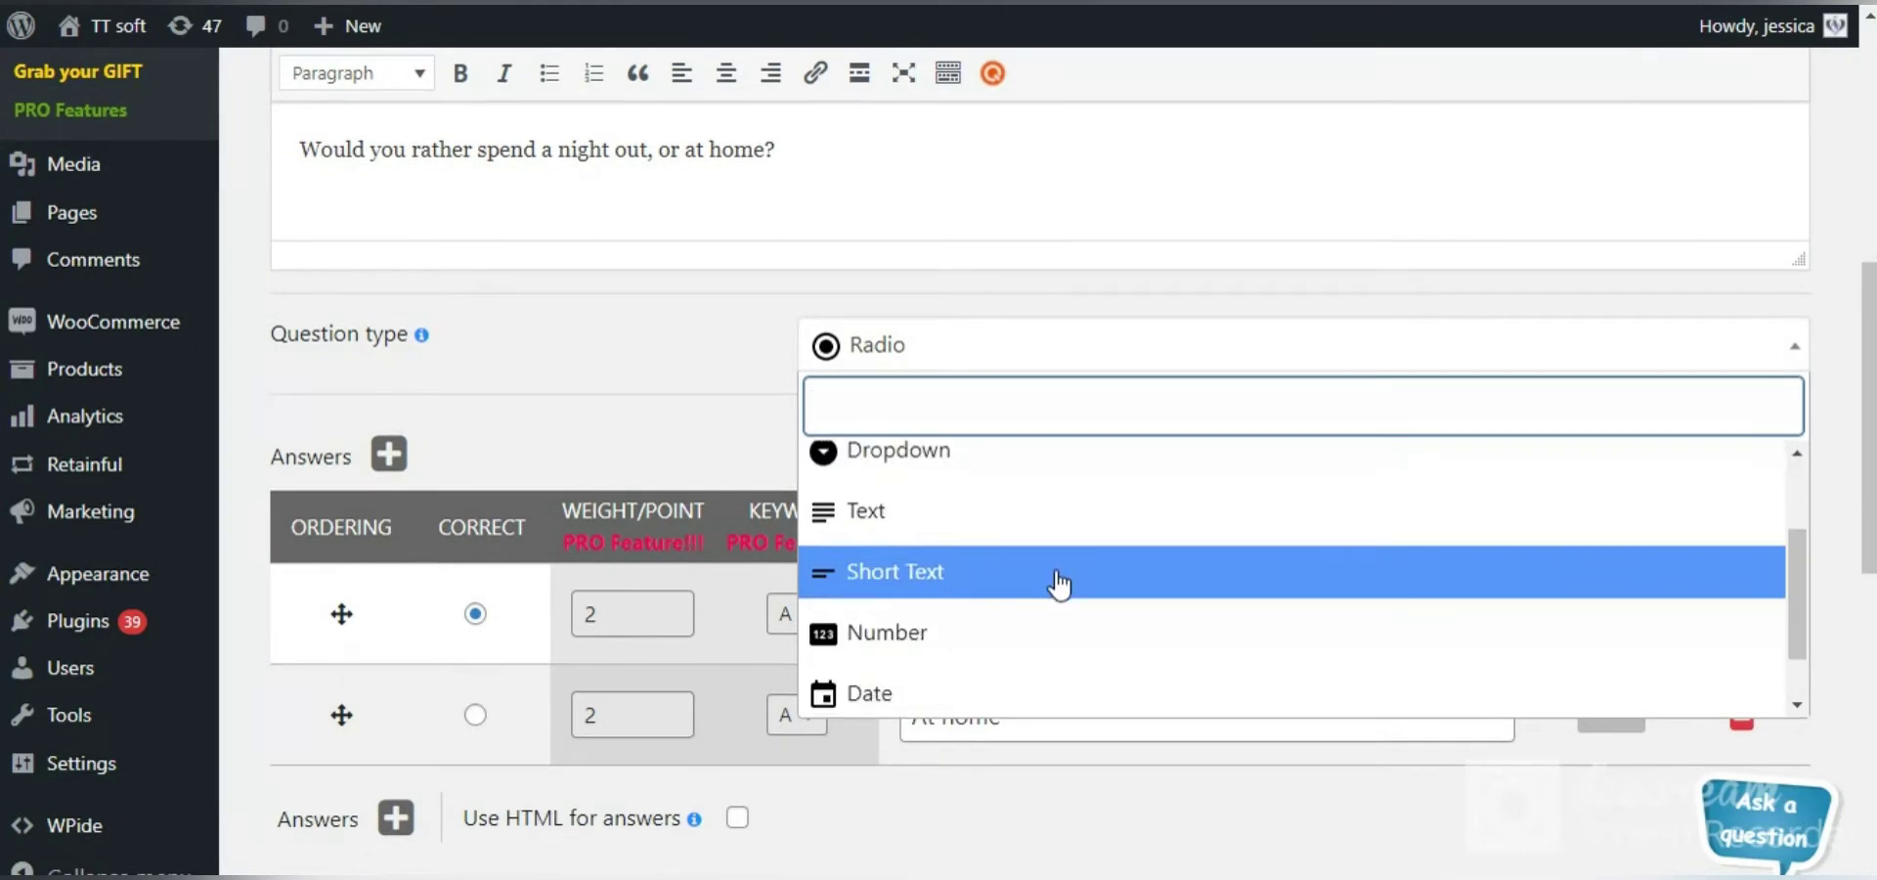
pyautogui.scroll(2, 1042, 631)
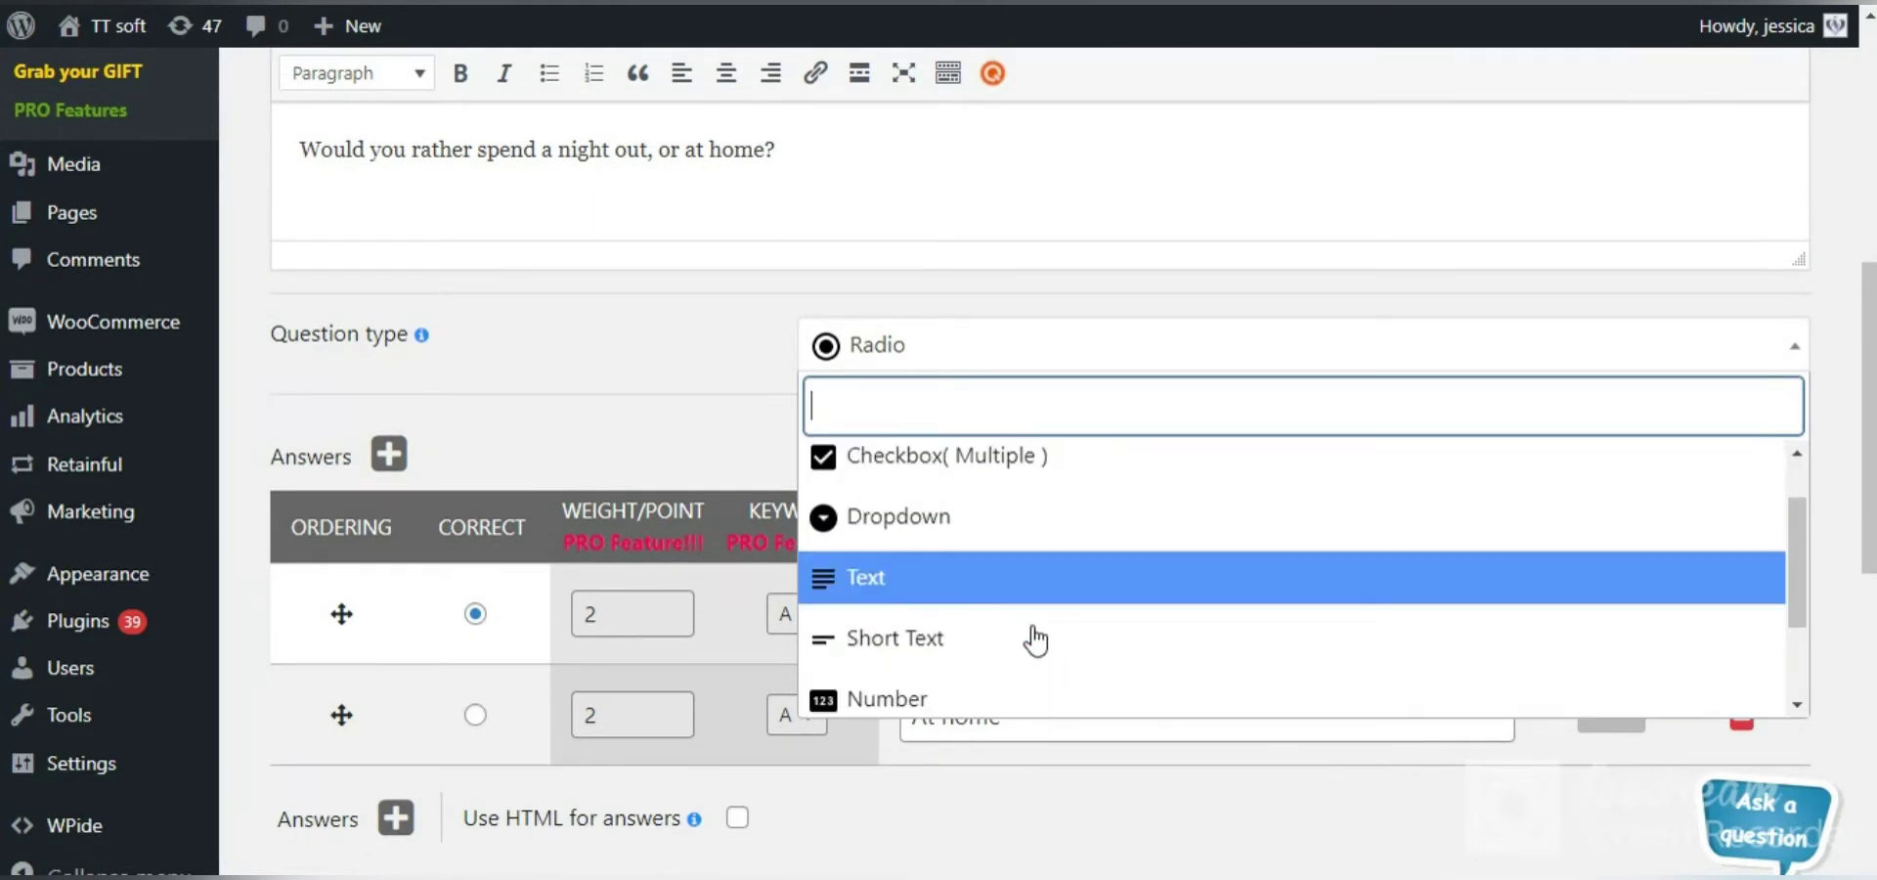
pyautogui.click(958, 796)
# - Look through the question categories and mark the question Unpublished, with its text hidden on the front-end and no influence to score
pyautogui.scroll(-4, 955, 772)
pyautogui.scroll(-3, 934, 673)
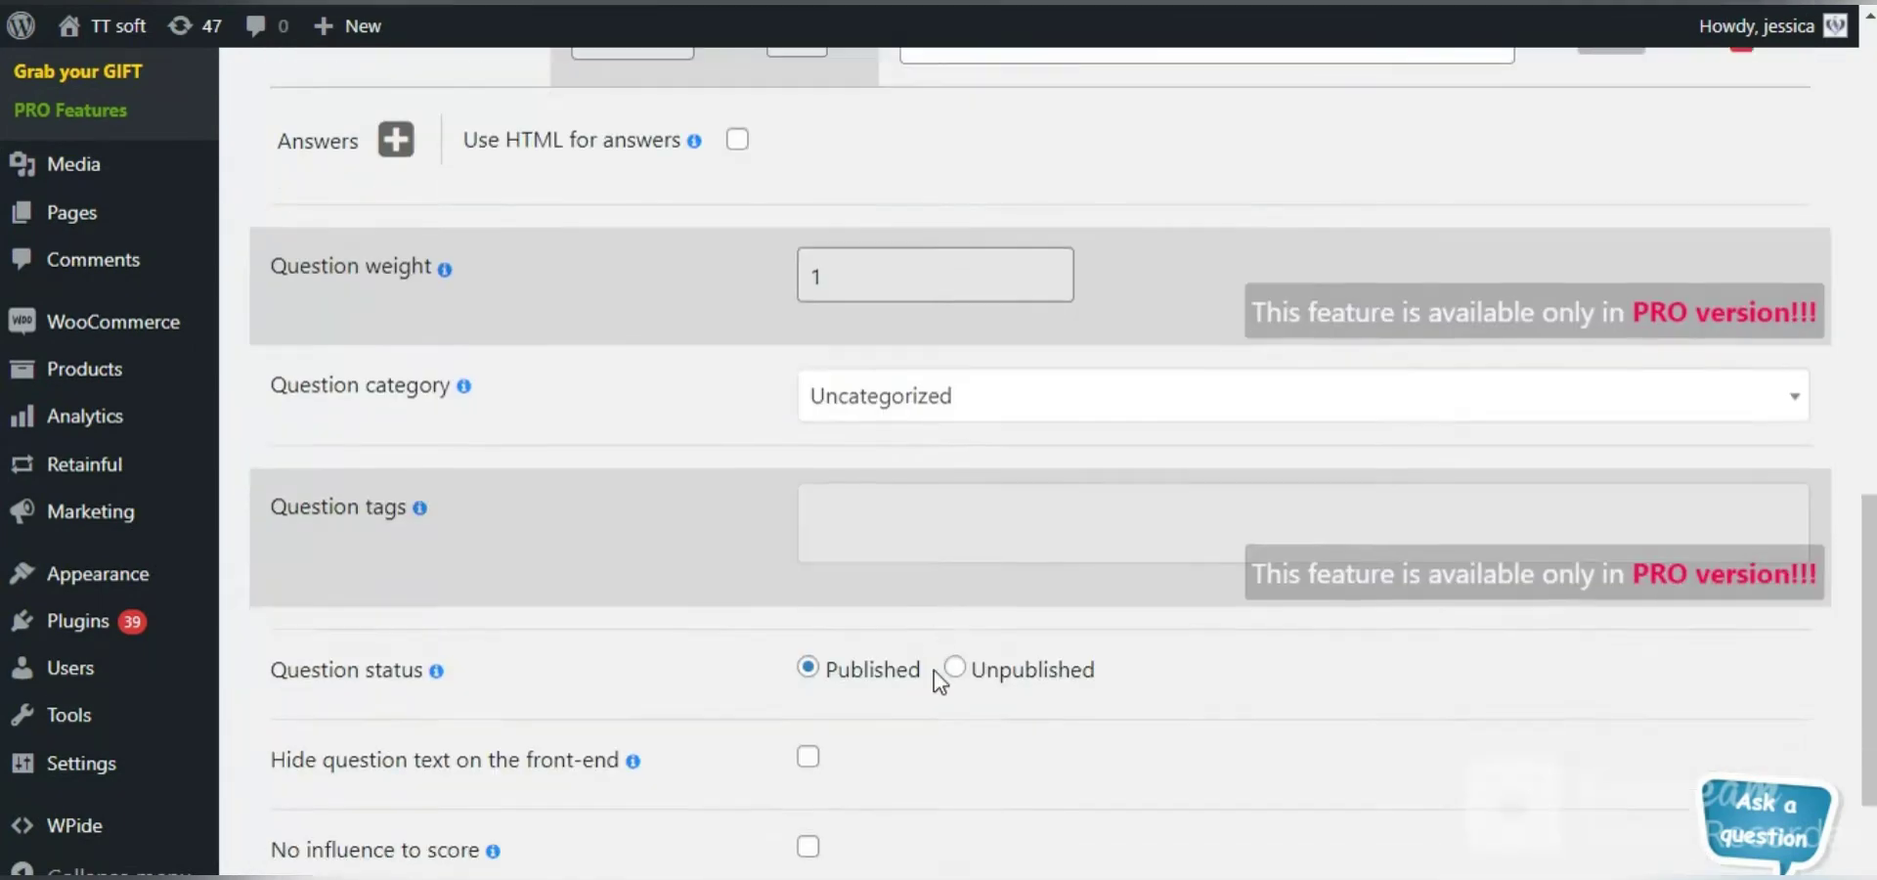
pyautogui.click(856, 391)
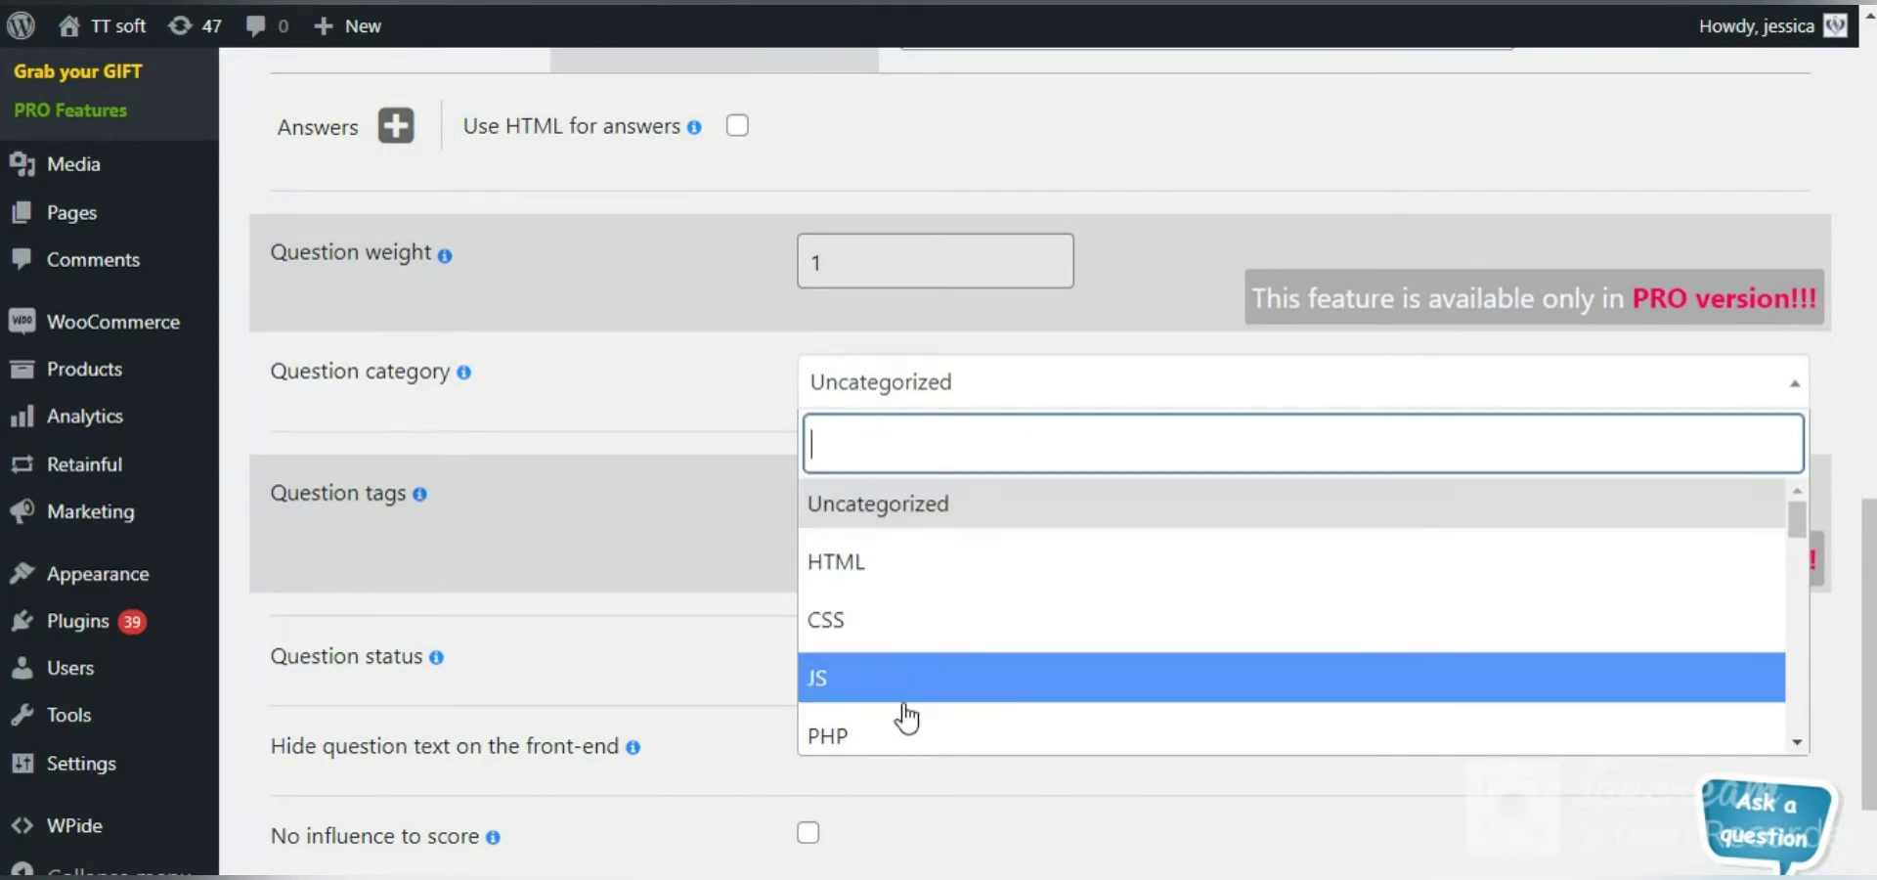
pyautogui.scroll(-5, 922, 662)
pyautogui.scroll(-5, 922, 672)
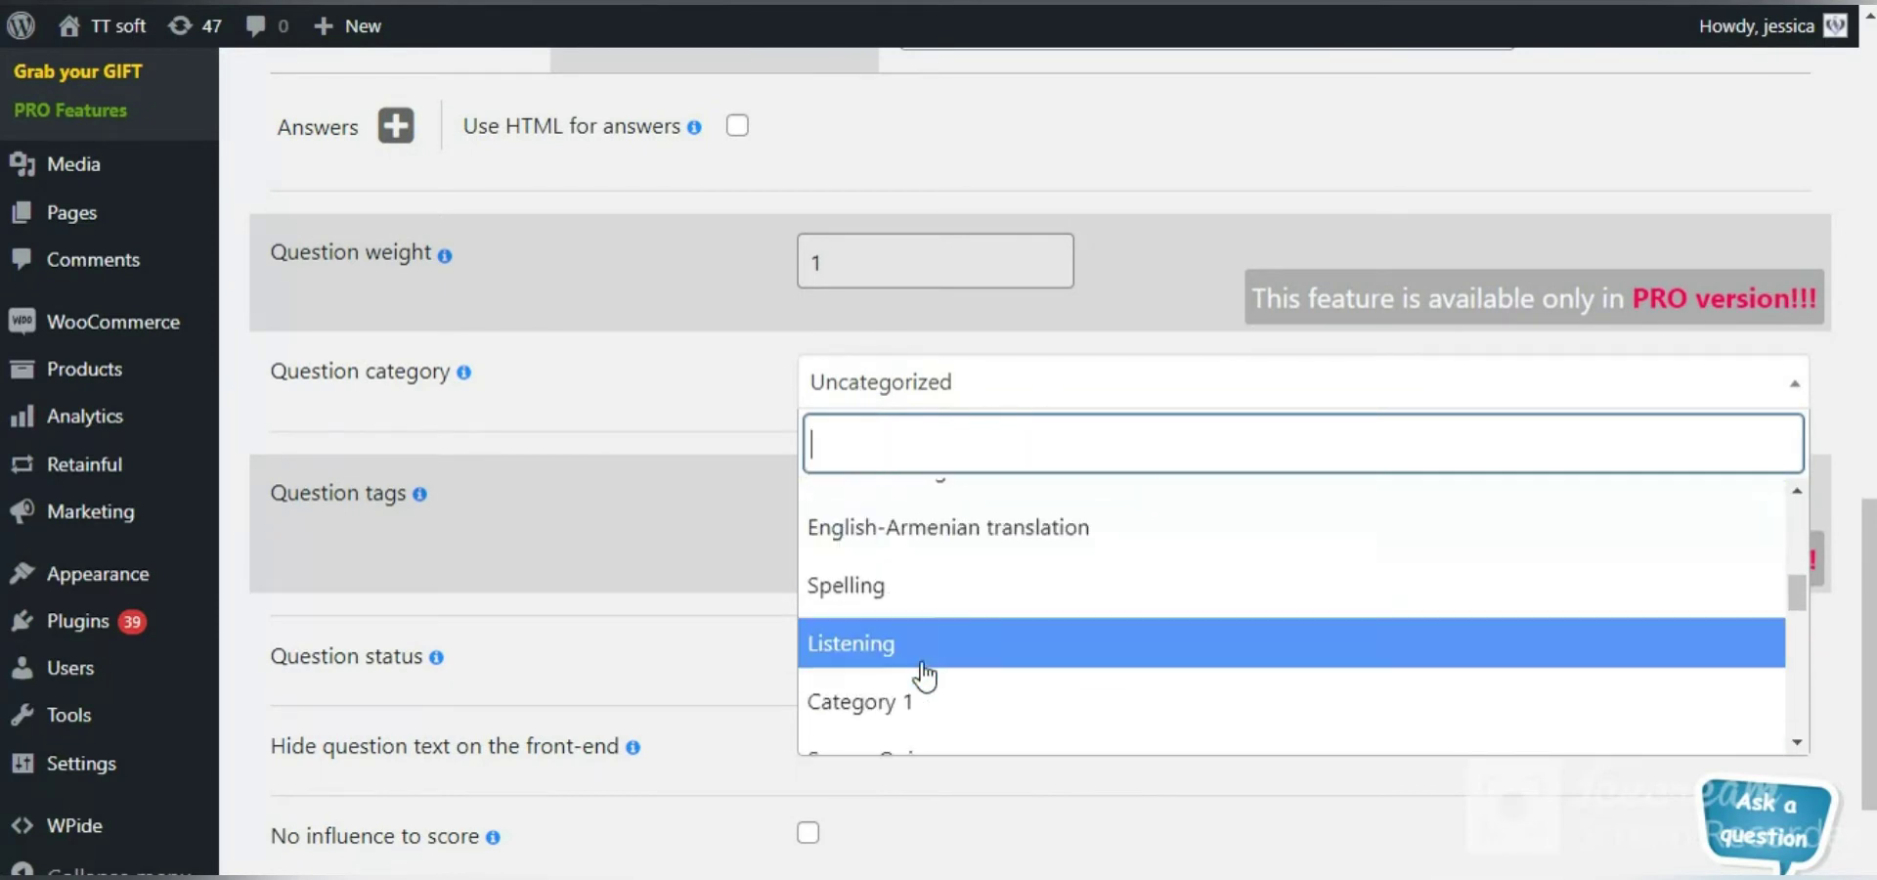
pyautogui.click(643, 437)
pyautogui.scroll(-3, 713, 515)
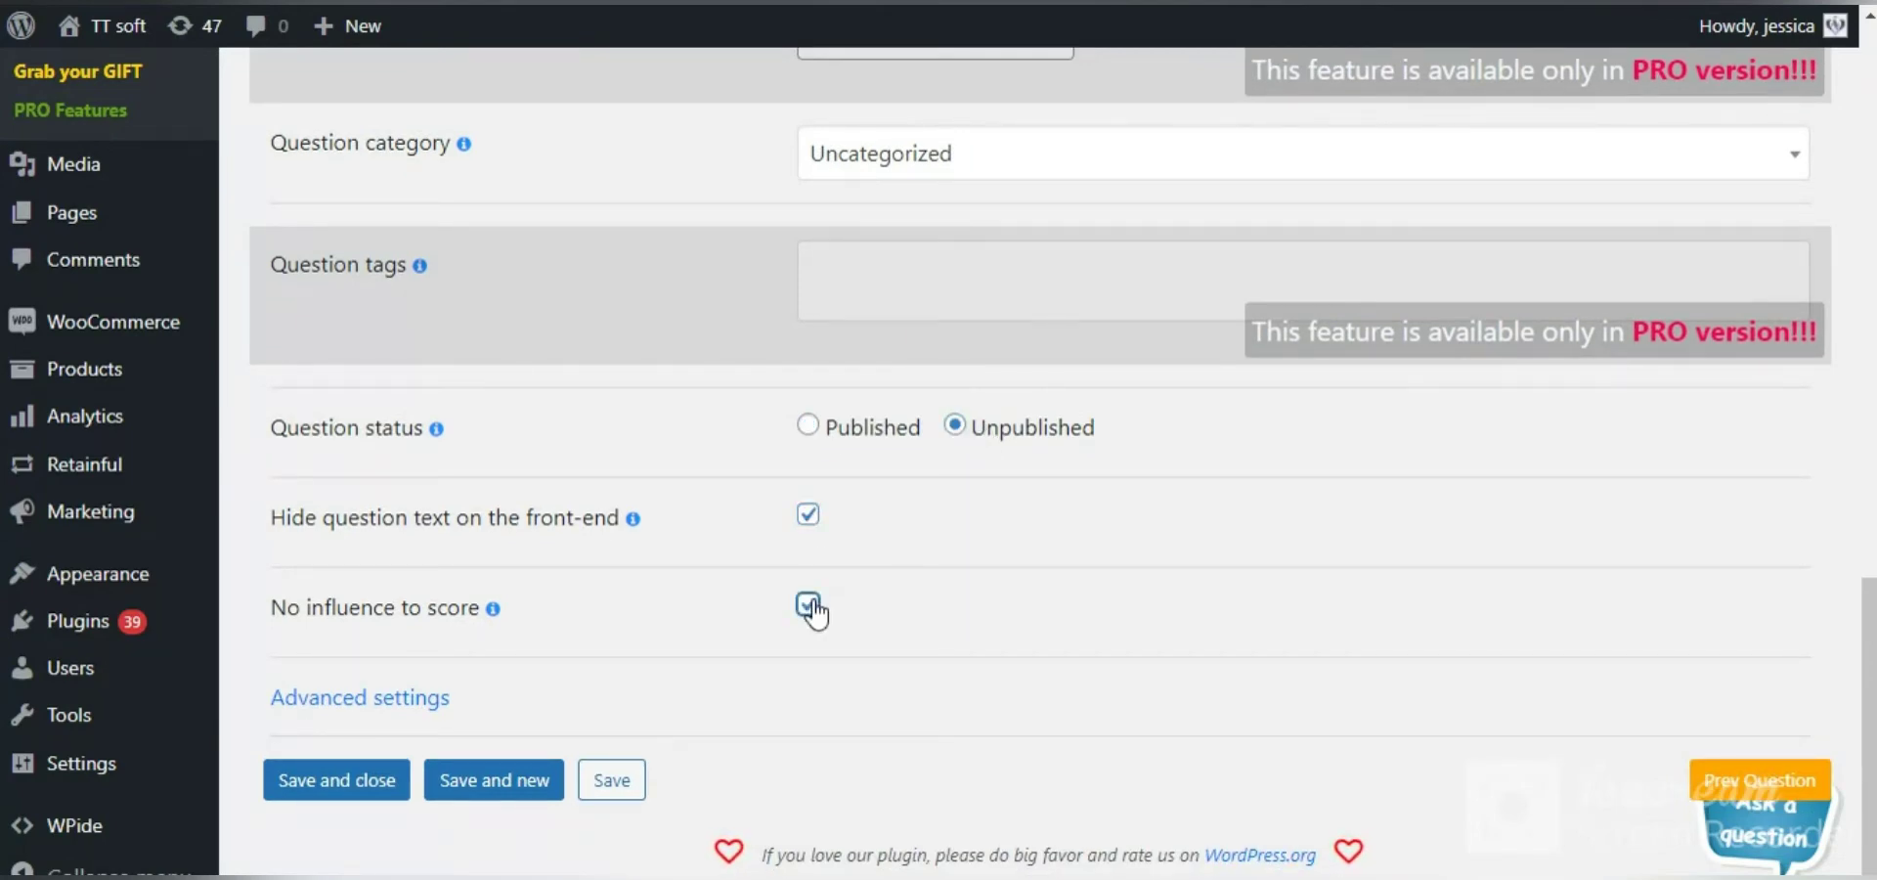
# - Examine the question's own settings, including the hint, explanation, wrong and right answer messages and note text
pyautogui.scroll(15, 824, 599)
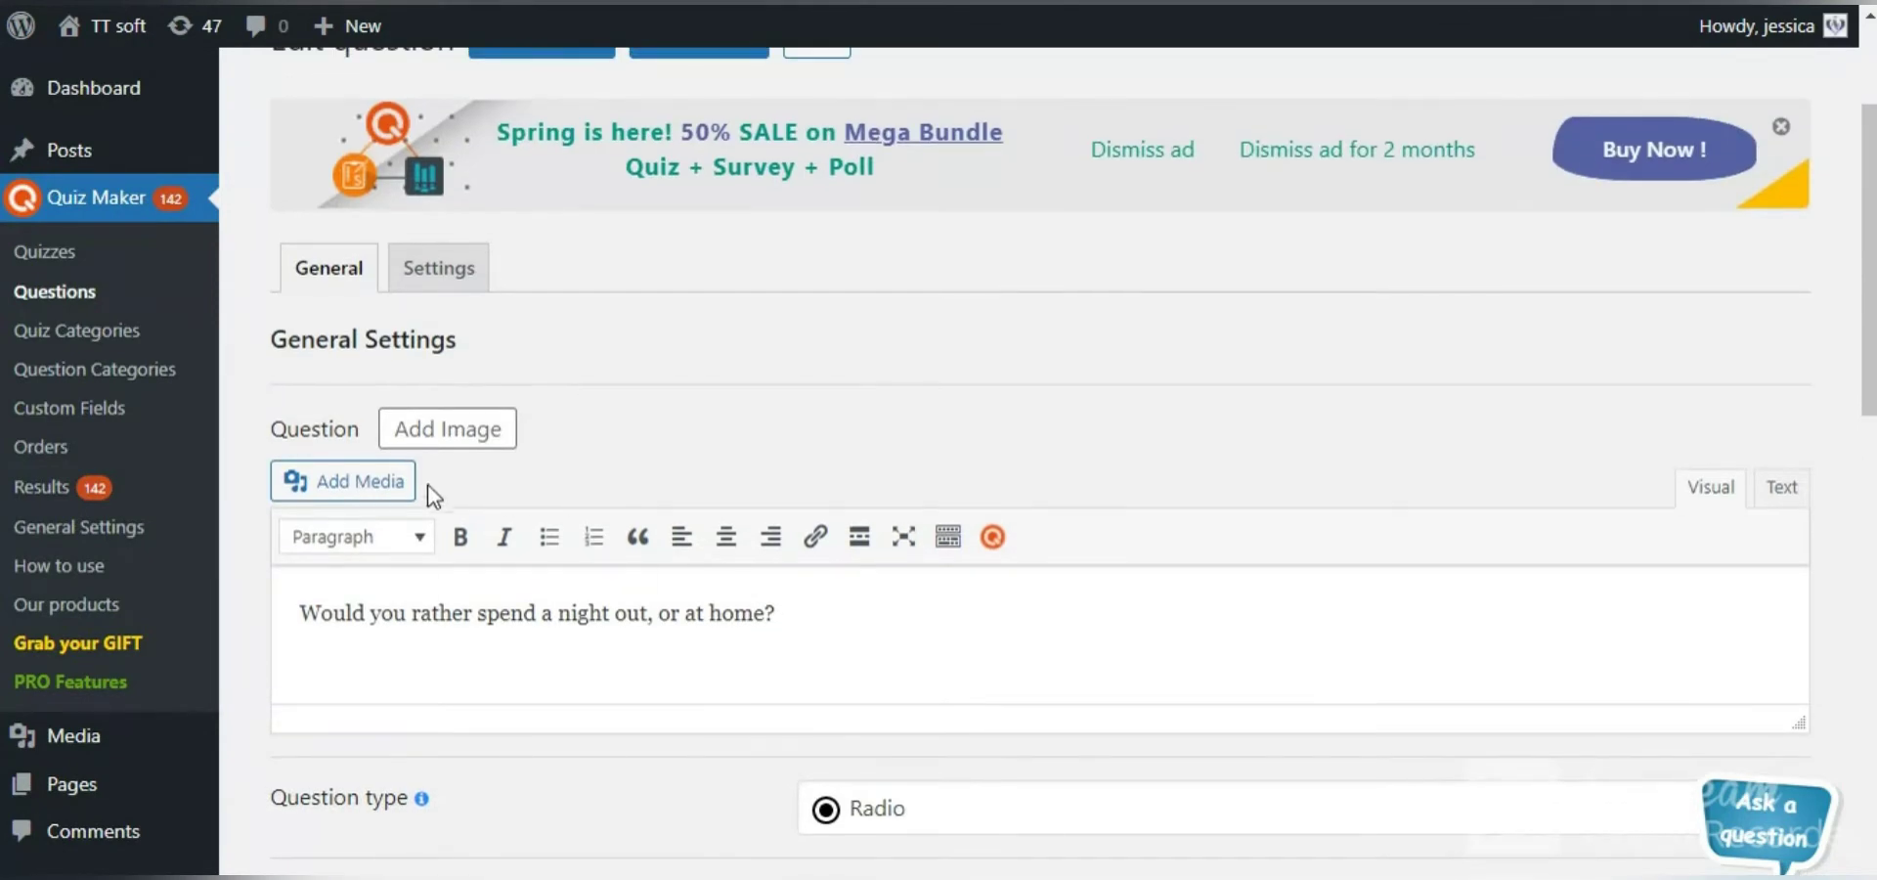
pyautogui.click(437, 267)
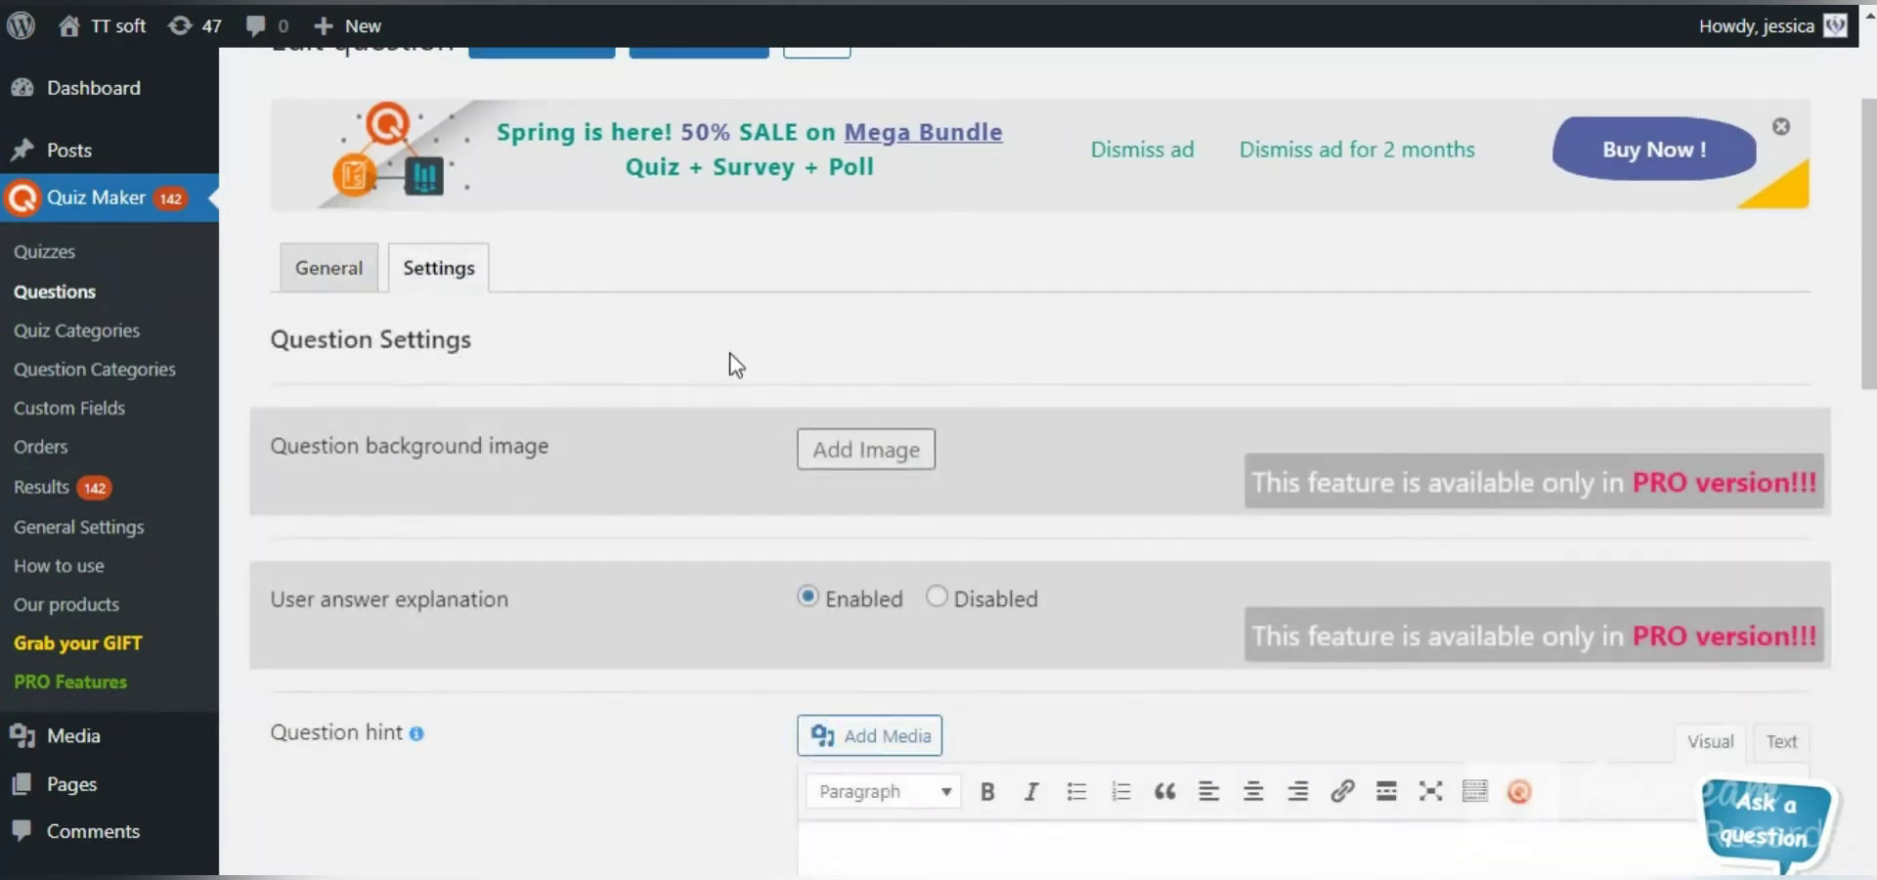
pyautogui.scroll(-5, 1103, 587)
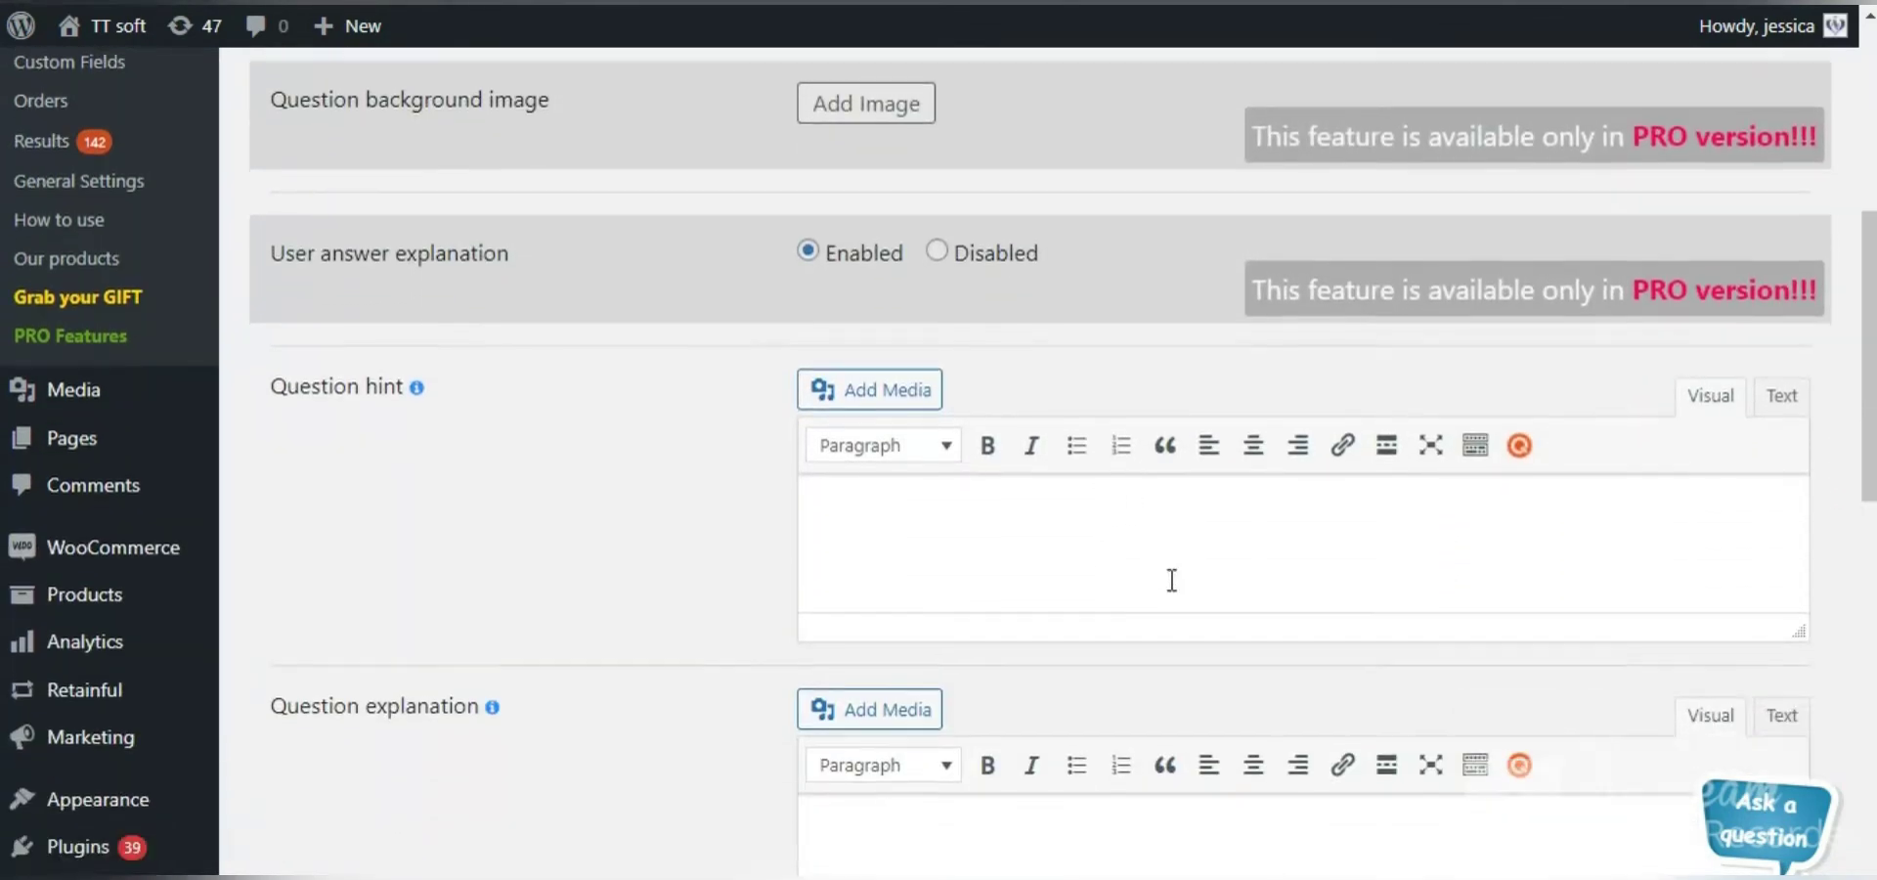
pyautogui.scroll(-12, 1176, 596)
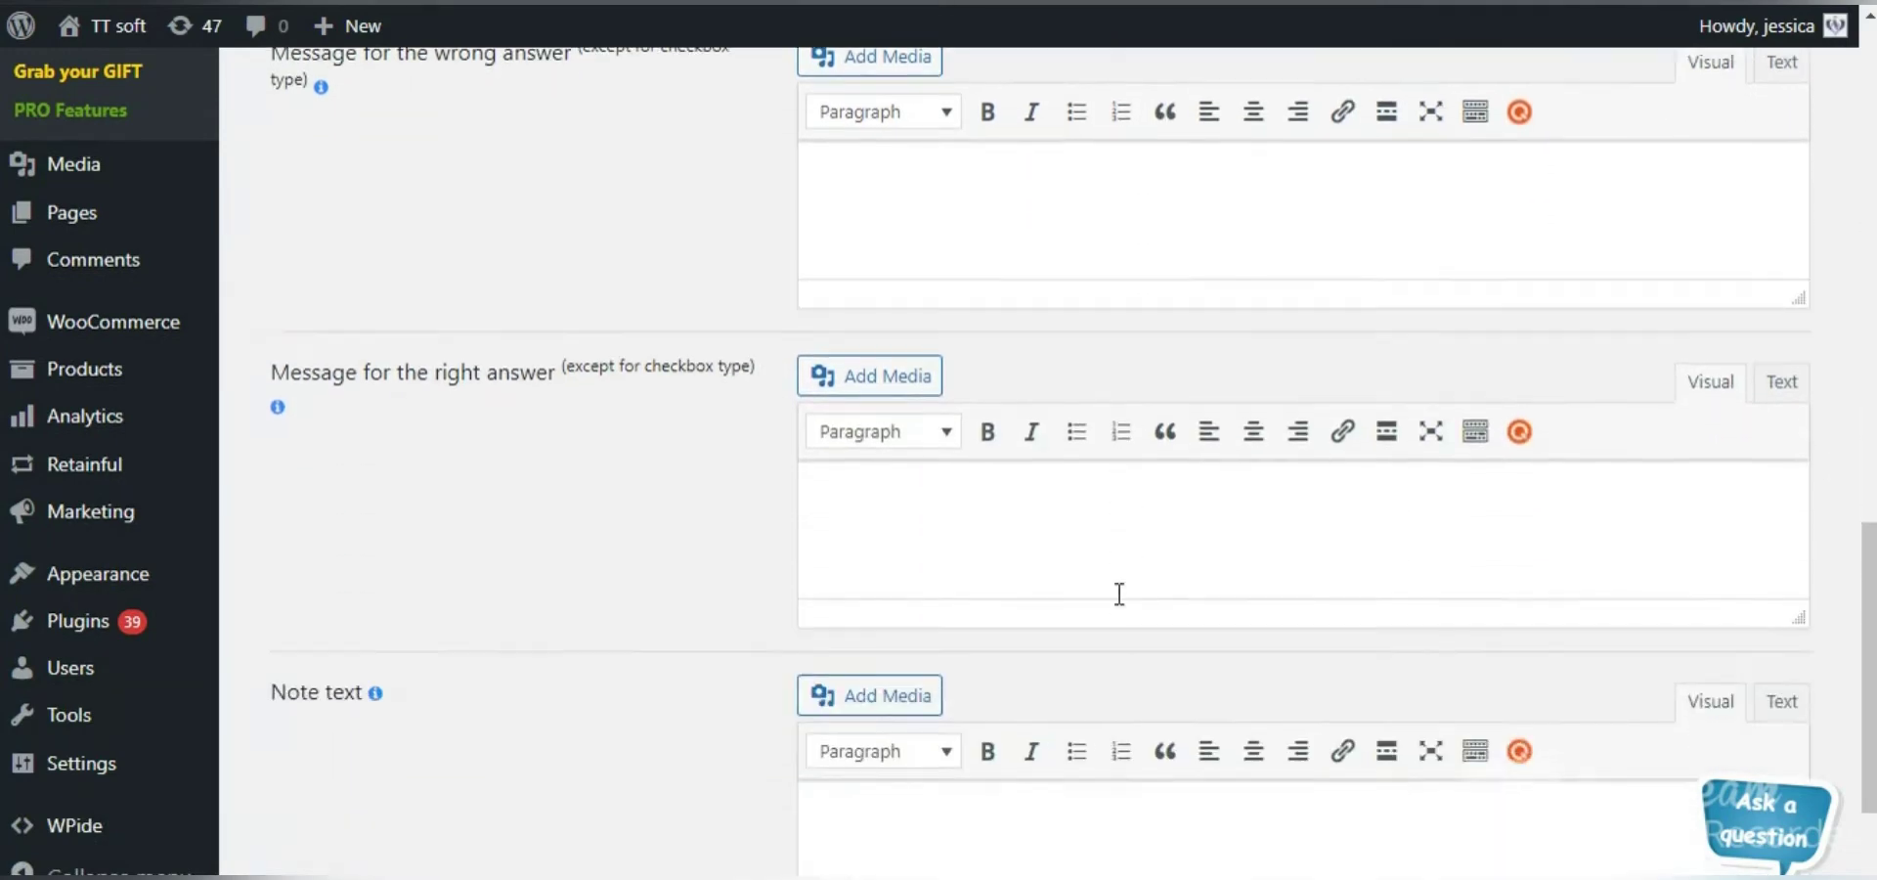
pyautogui.scroll(20, 1120, 593)
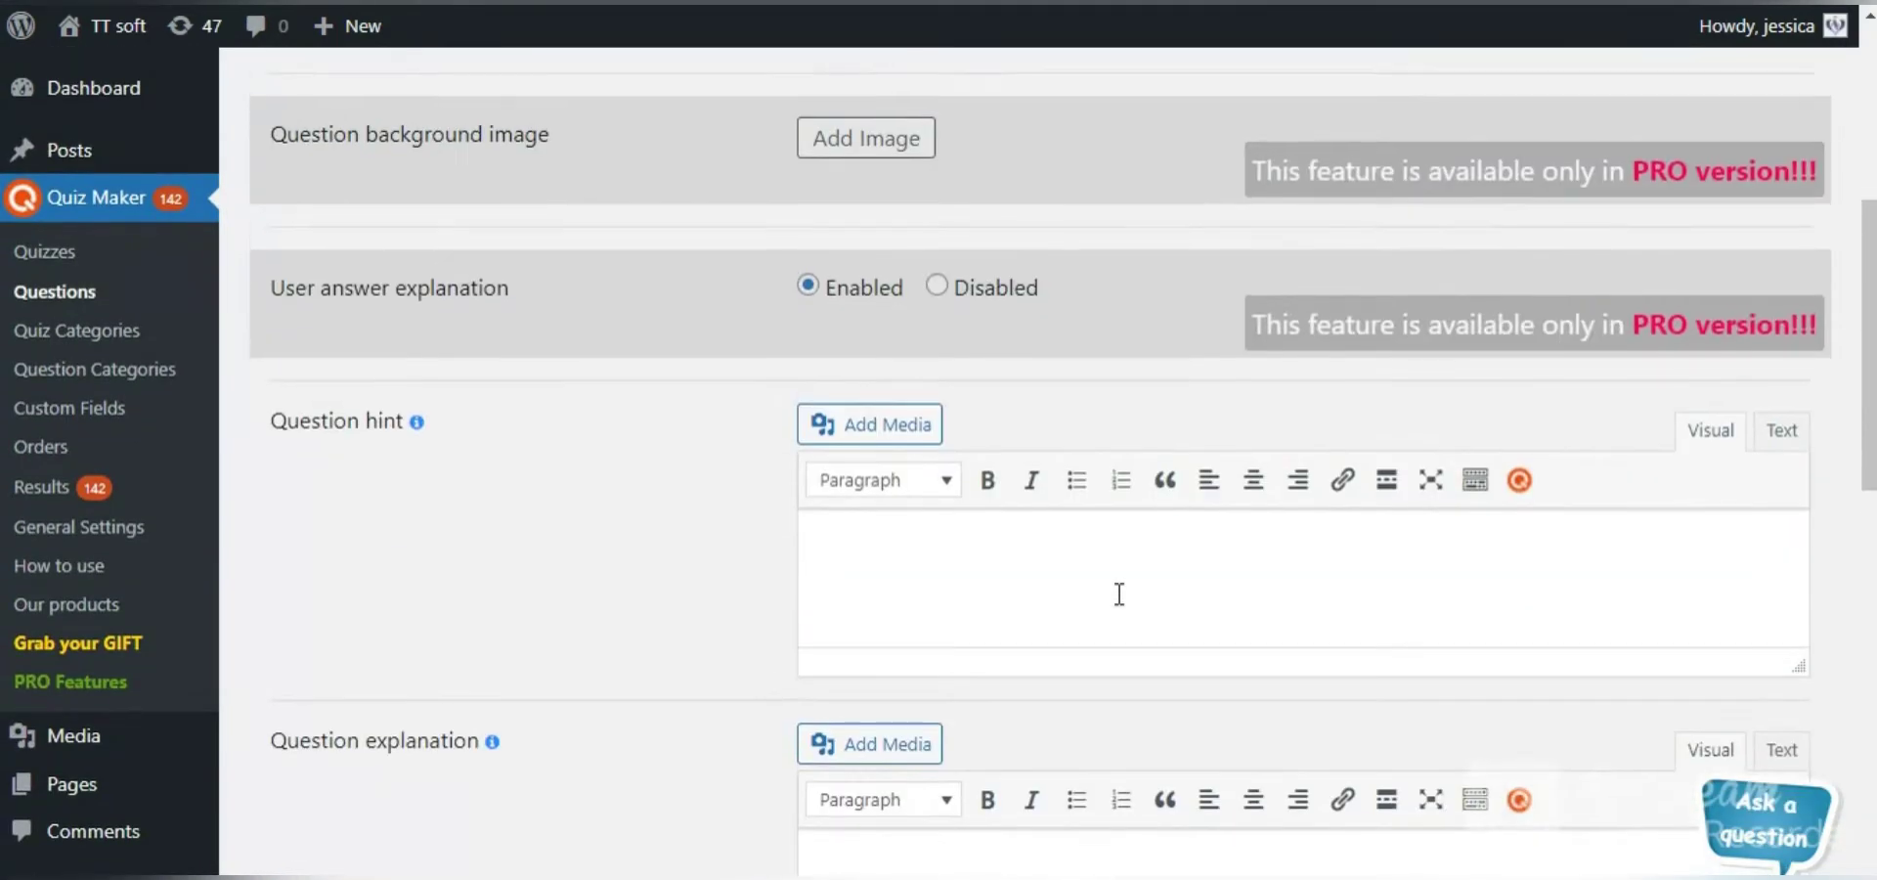
pyautogui.scroll(2, 1119, 594)
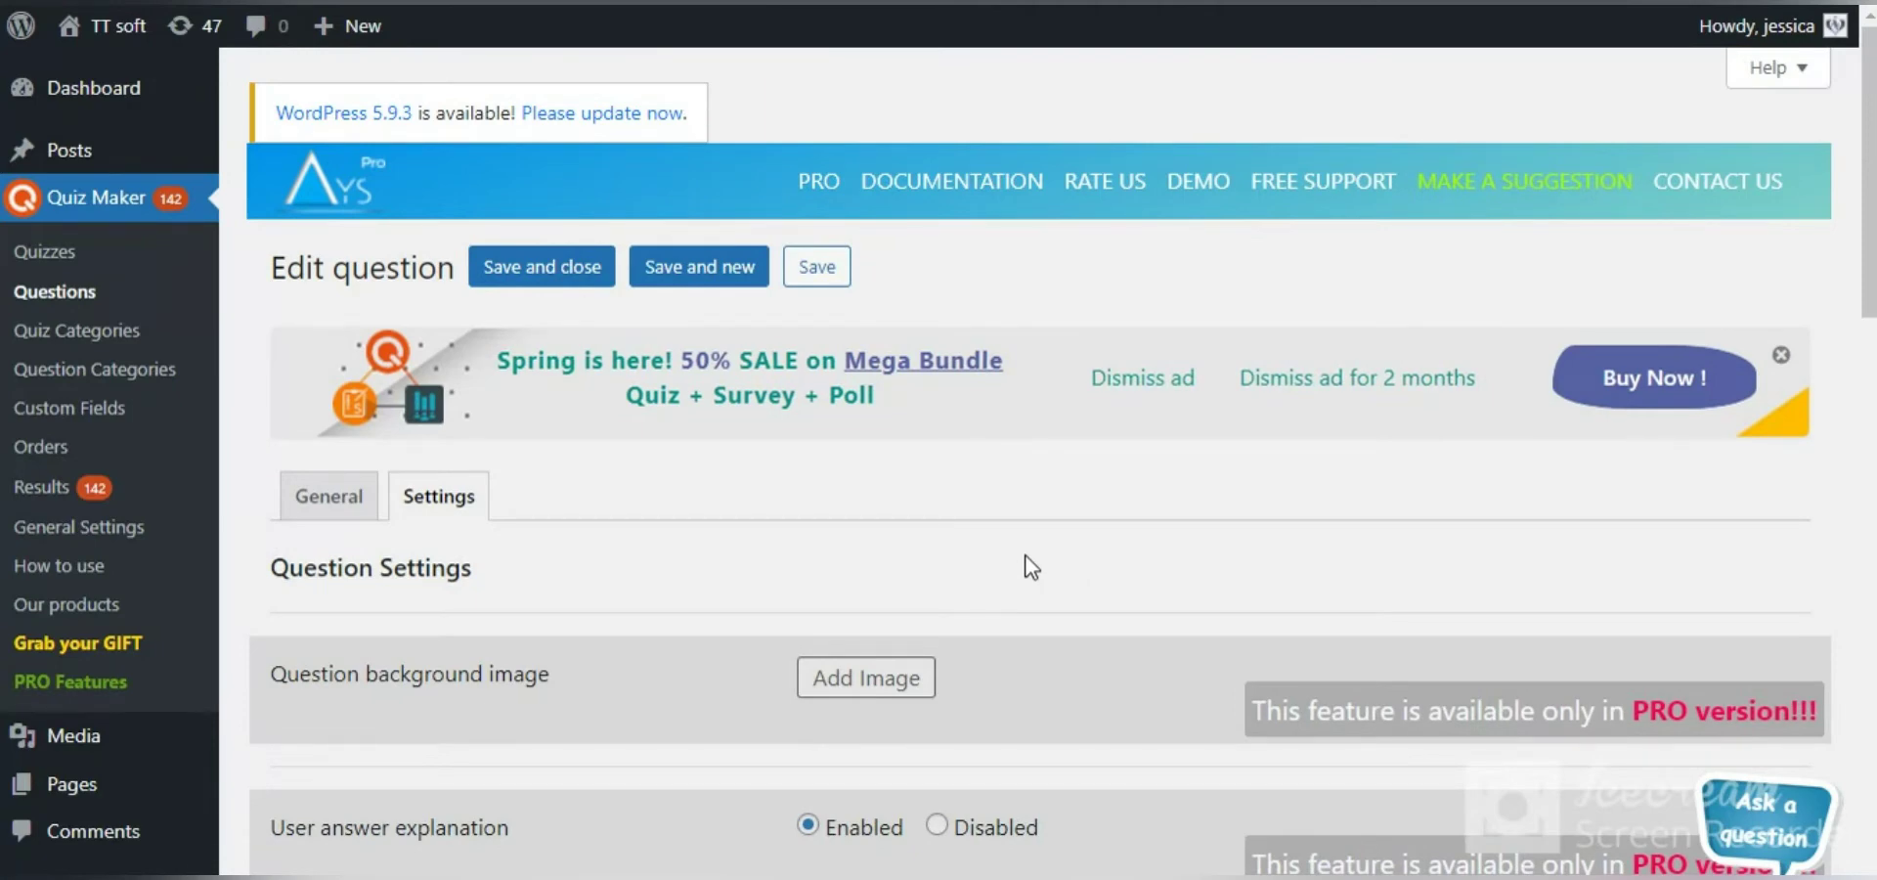
# - Return to the Quiz Maker quizzes list and open the quiz with shortcode id 72 for editing
pyautogui.click(134, 262)
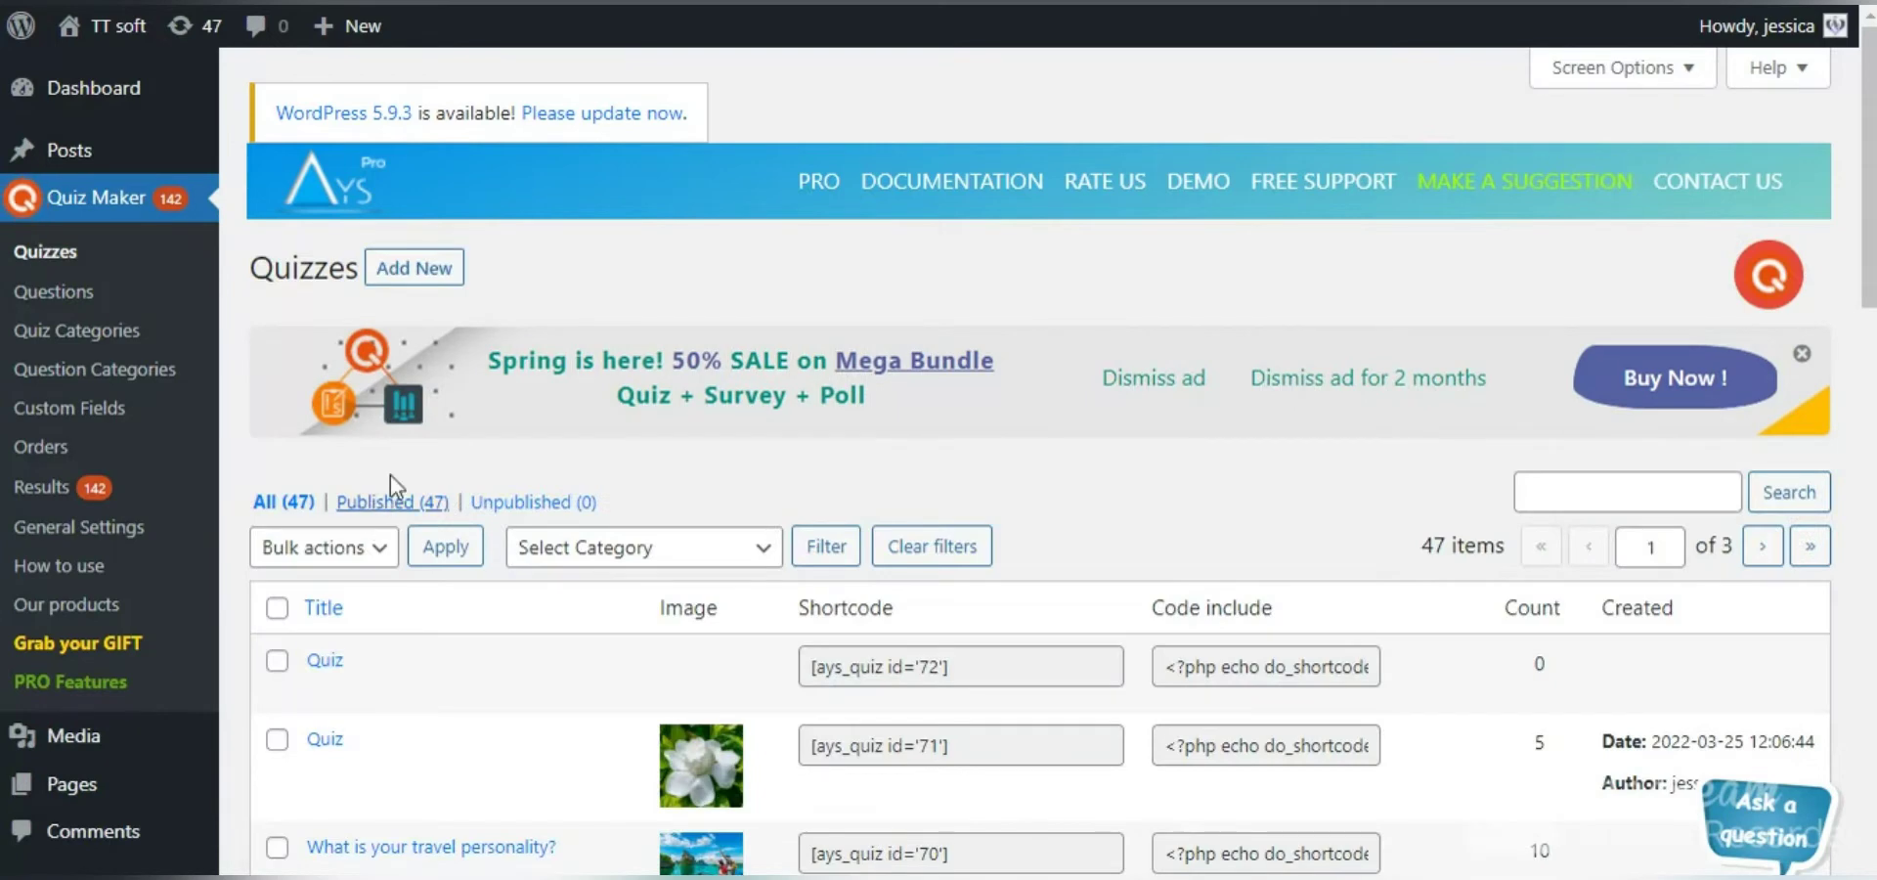
pyautogui.scroll(-2, 498, 543)
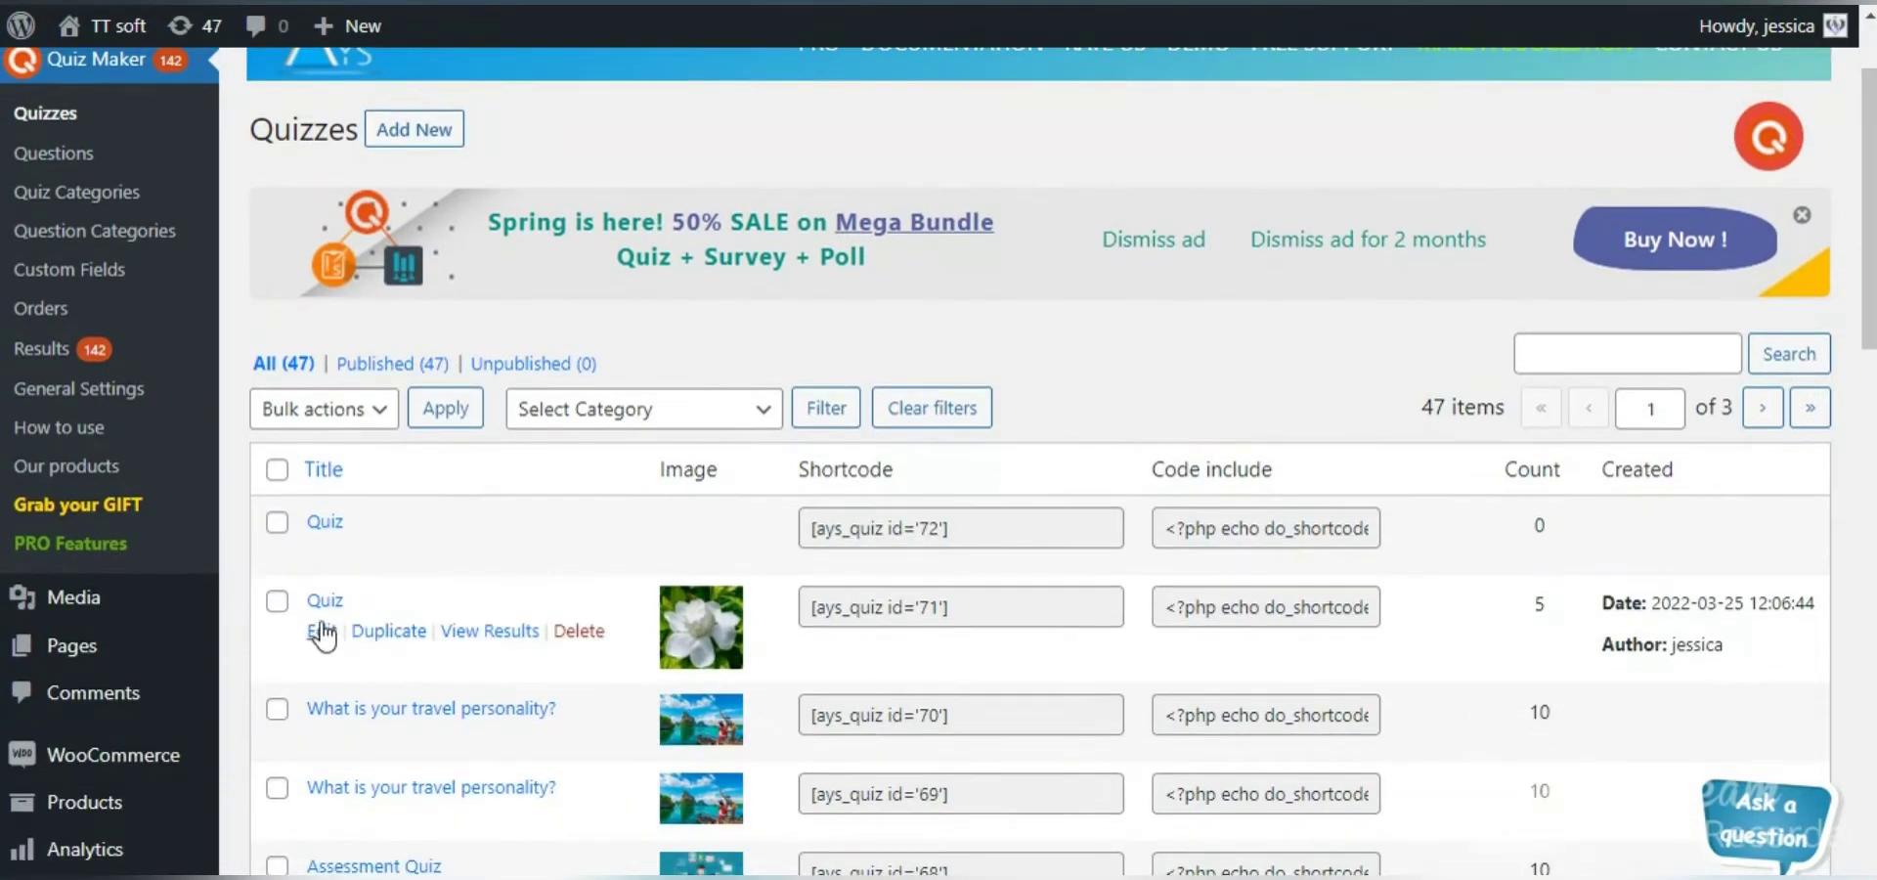
pyautogui.click(328, 523)
# - Look over the quiz's general settings and the available quiz categories
pyautogui.scroll(-5, 1134, 728)
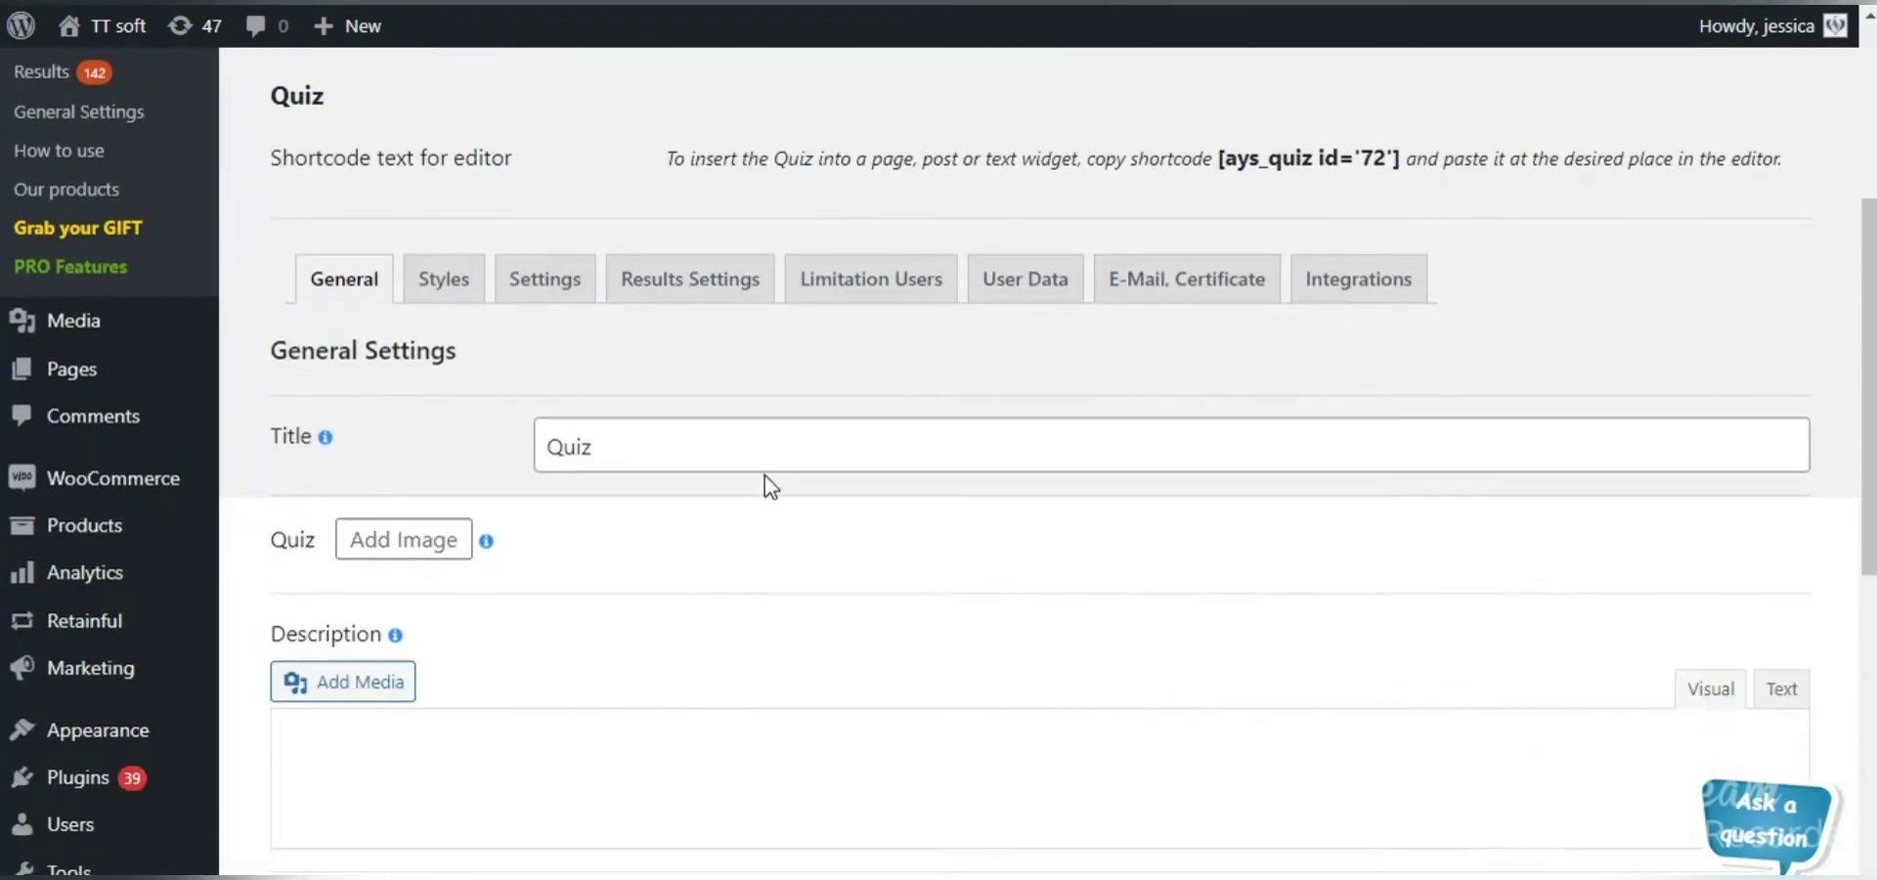
pyautogui.scroll(-2, 406, 675)
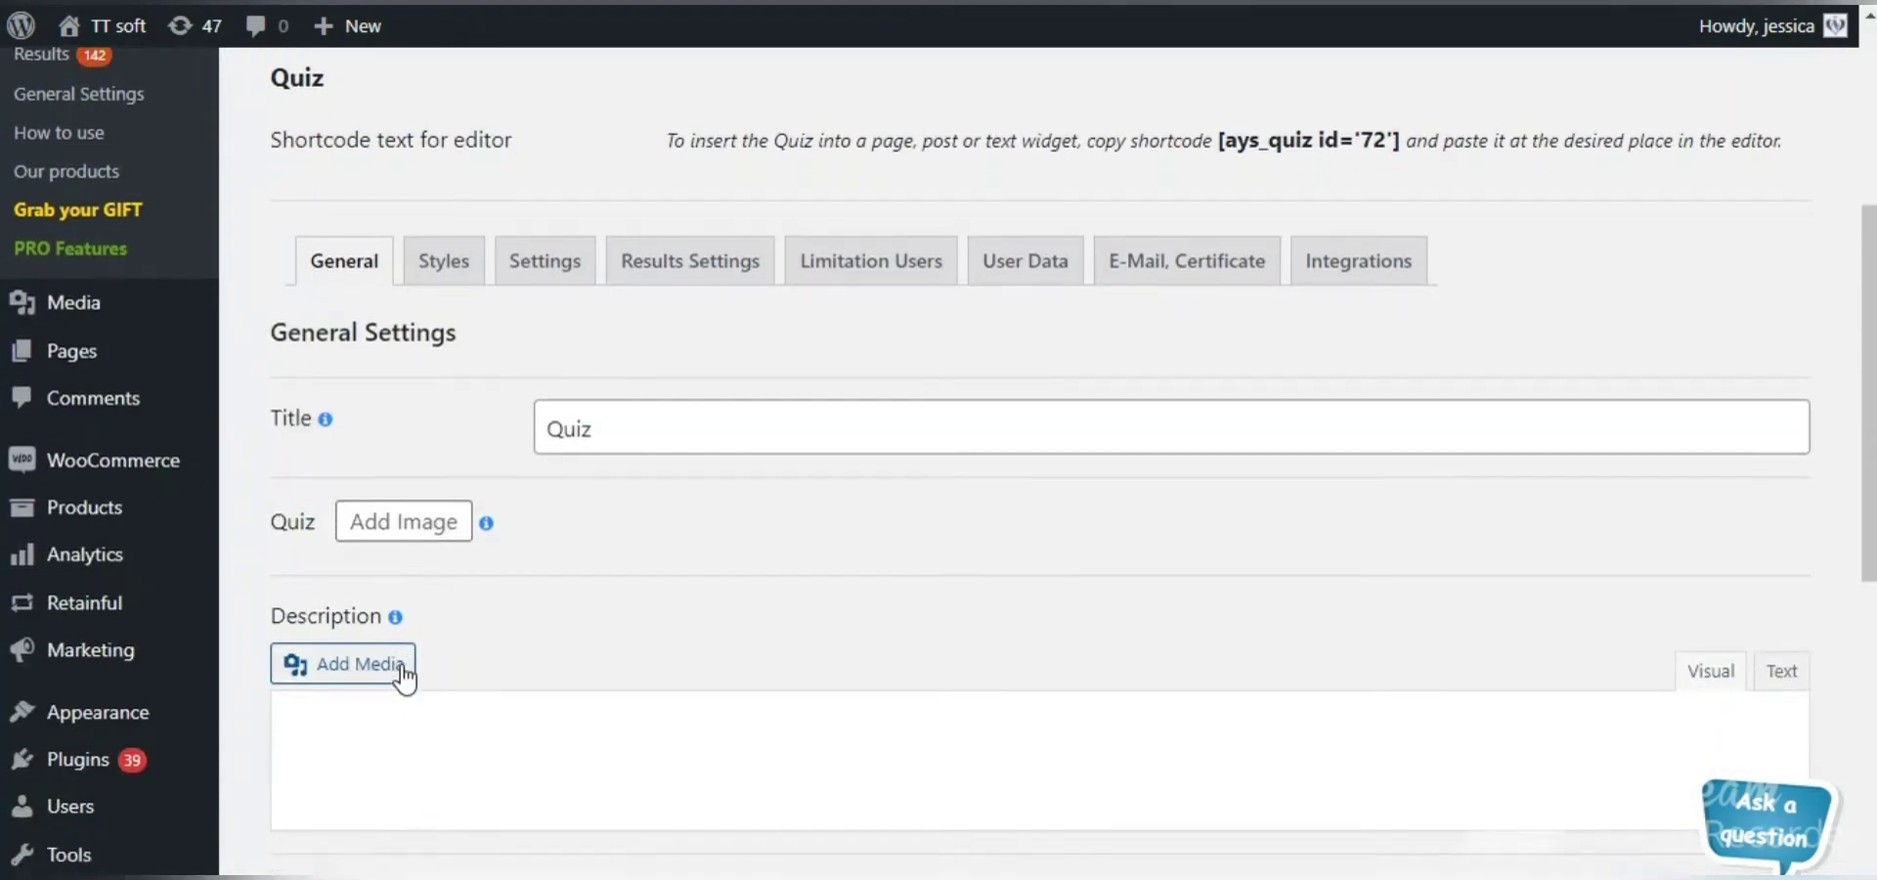
pyautogui.scroll(-2, 801, 612)
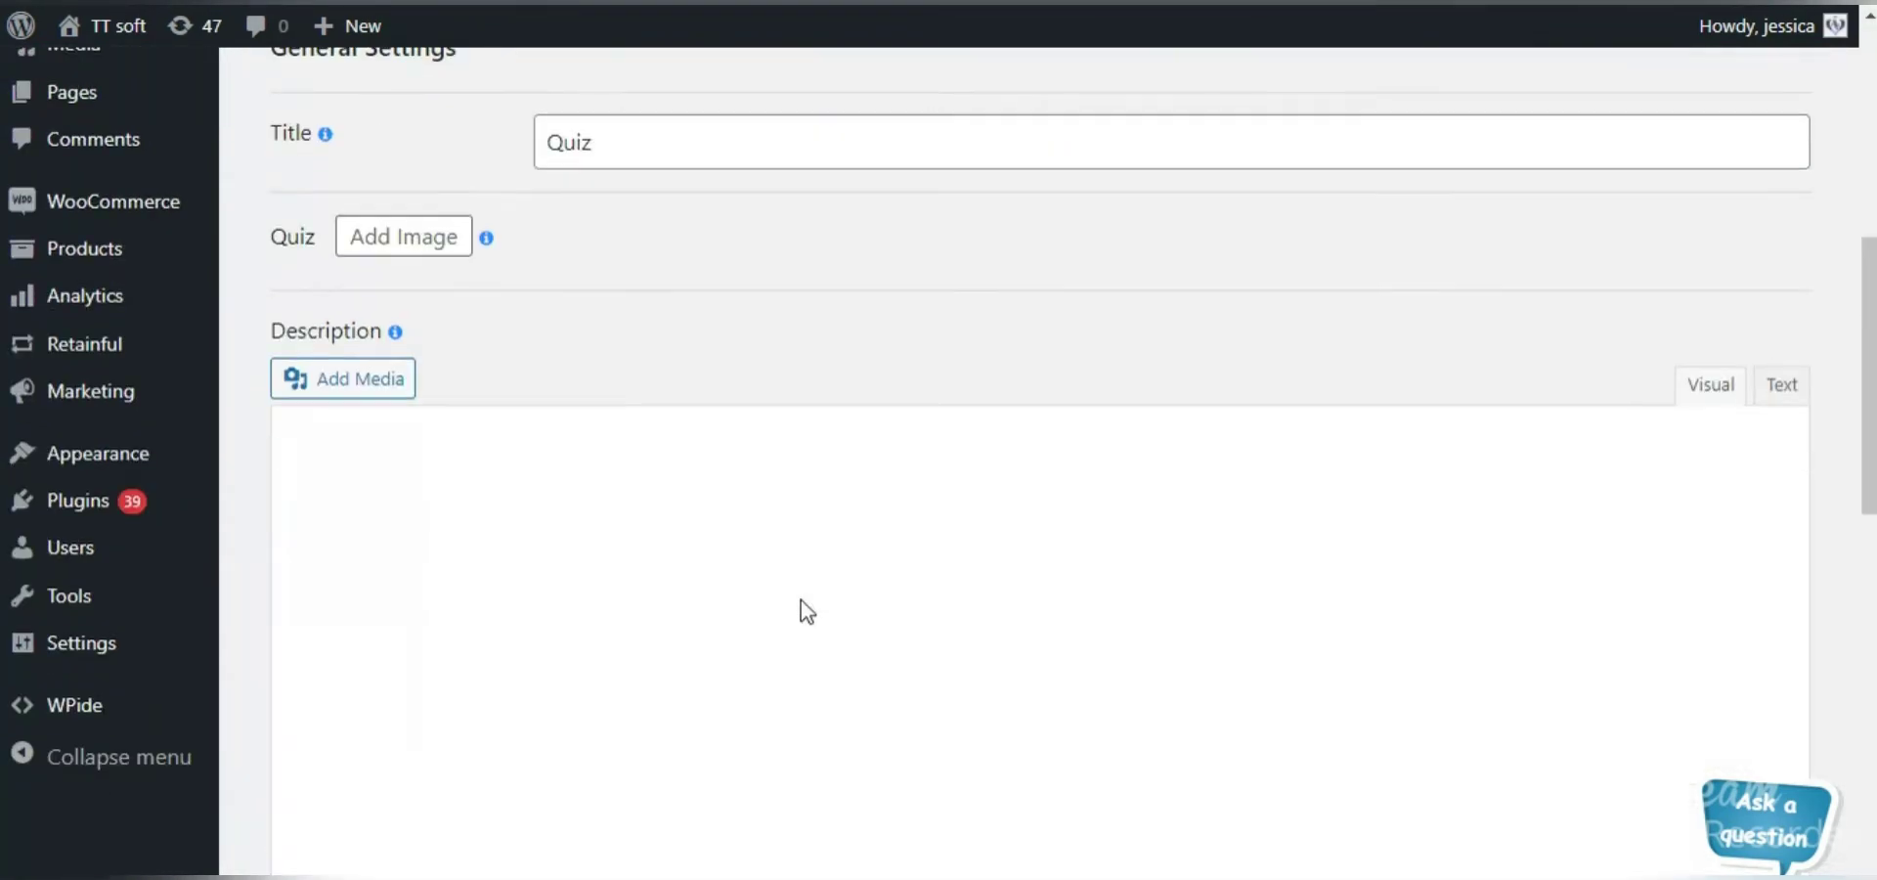
pyautogui.scroll(-3, 763, 547)
pyautogui.click(721, 489)
pyautogui.scroll(-3, 724, 494)
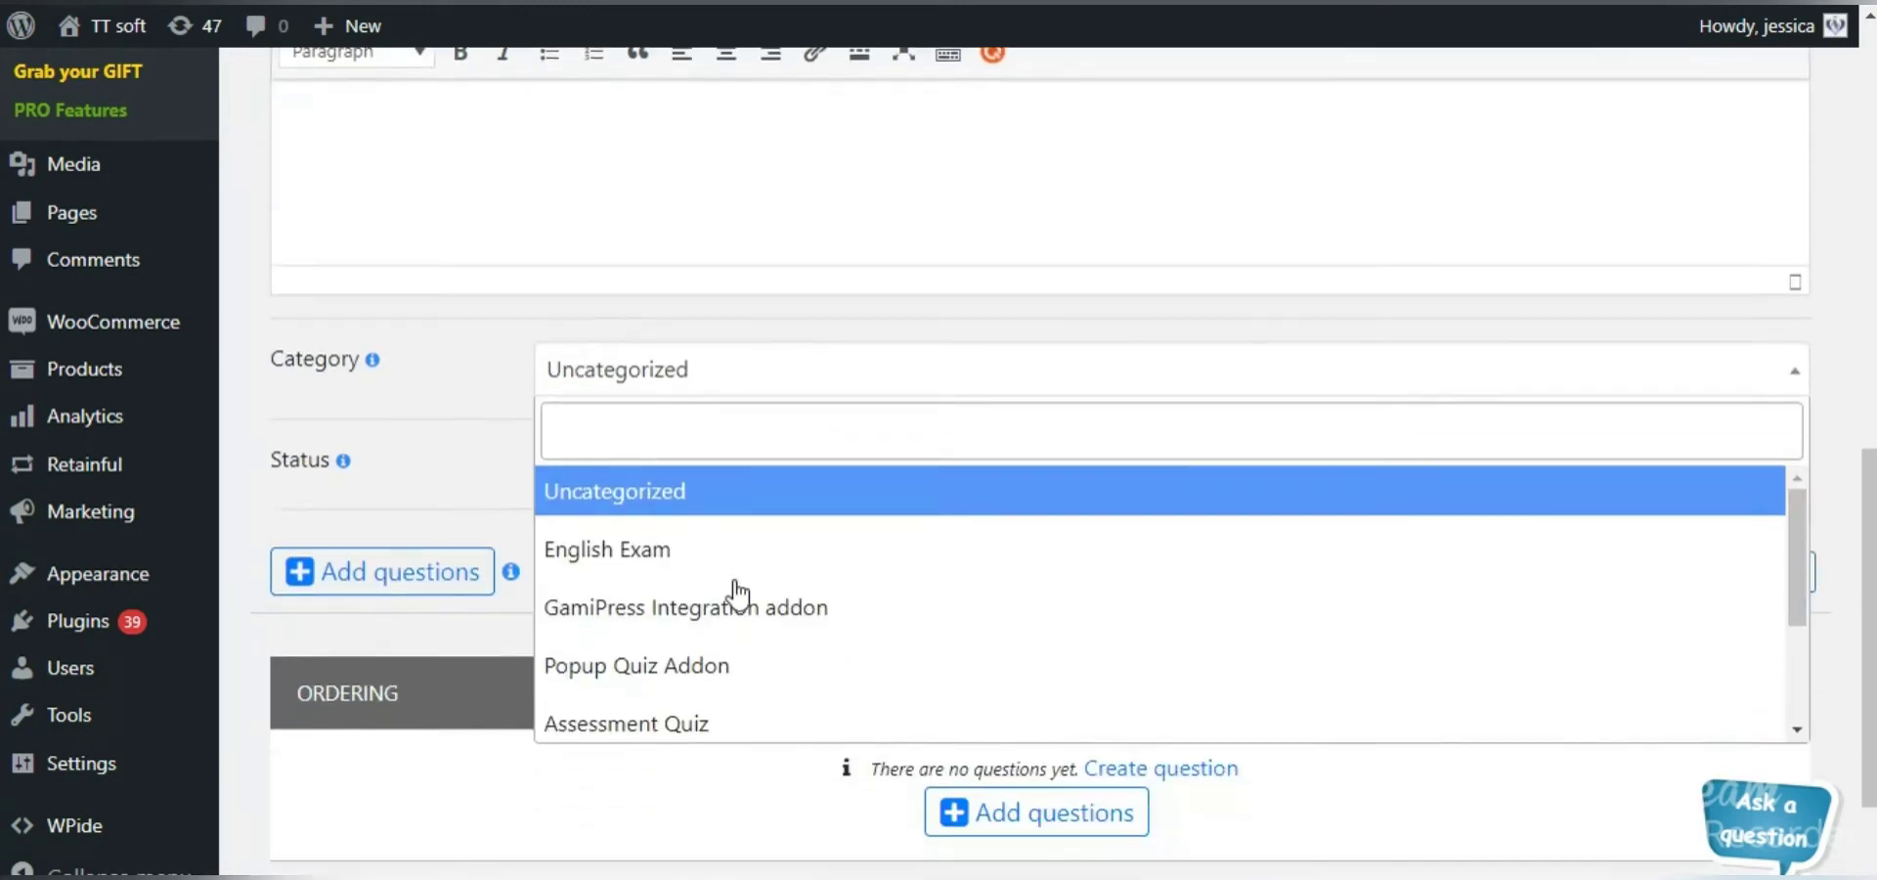
pyautogui.click(476, 469)
# - View the existing questions that can be added to the quiz and leave the selection without choosing any
pyautogui.scroll(-1, 412, 421)
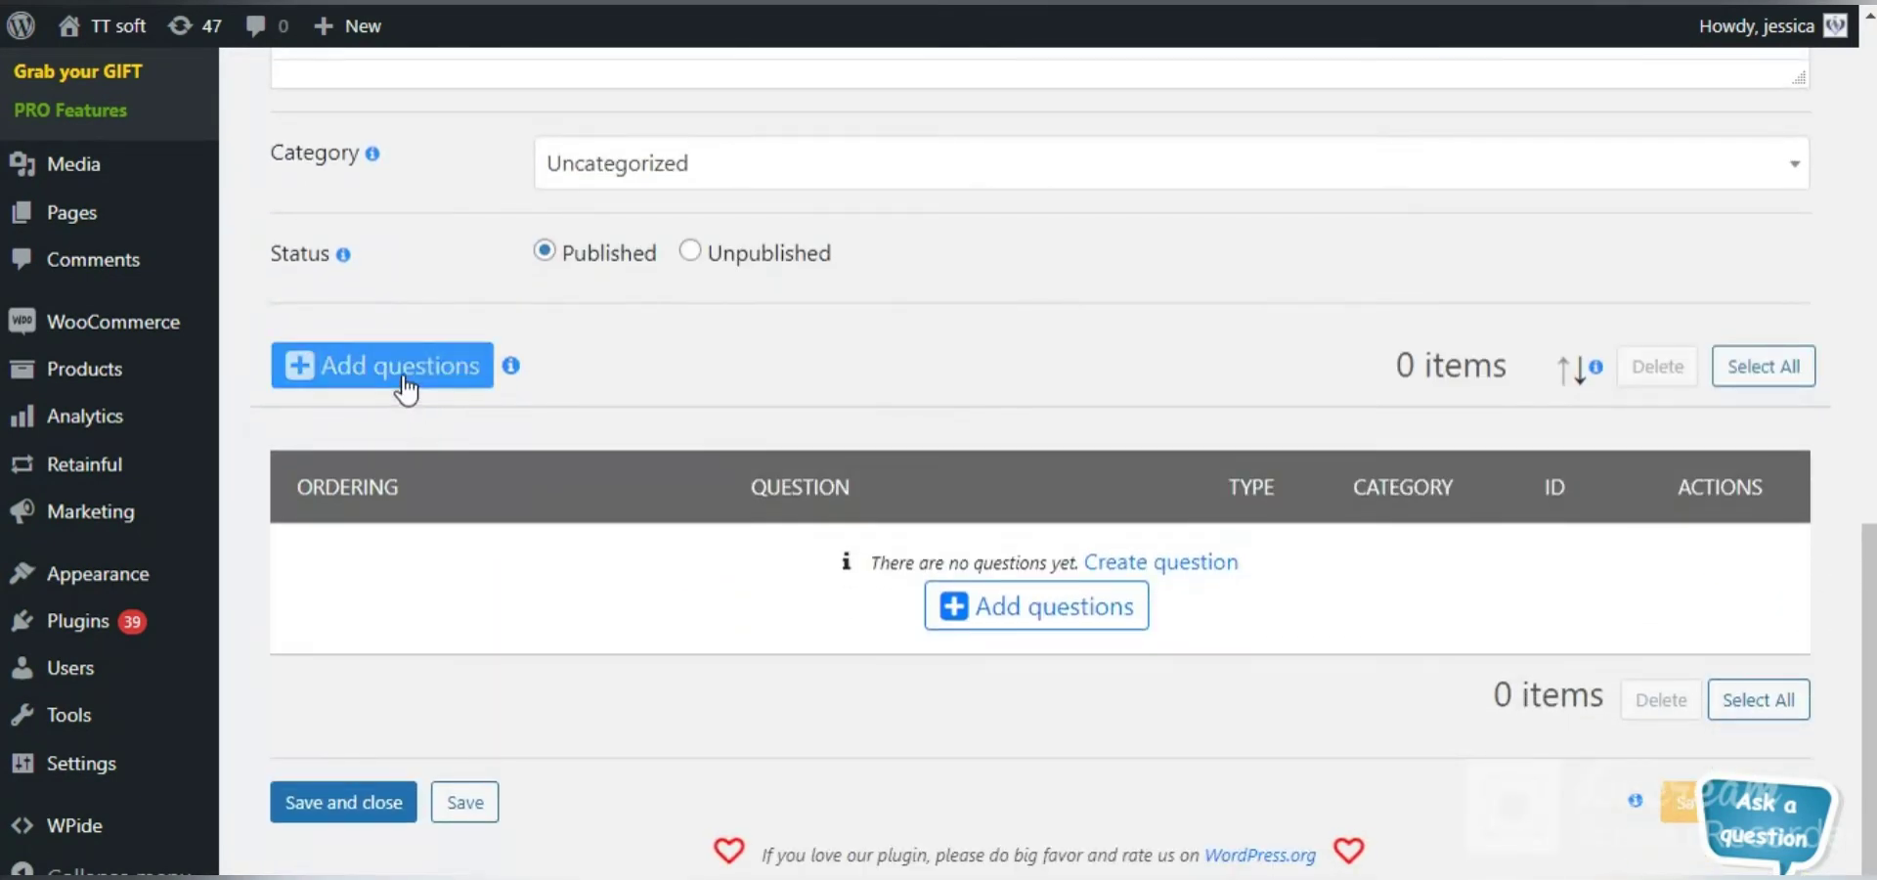
pyautogui.click(402, 377)
pyautogui.scroll(-2, 1164, 650)
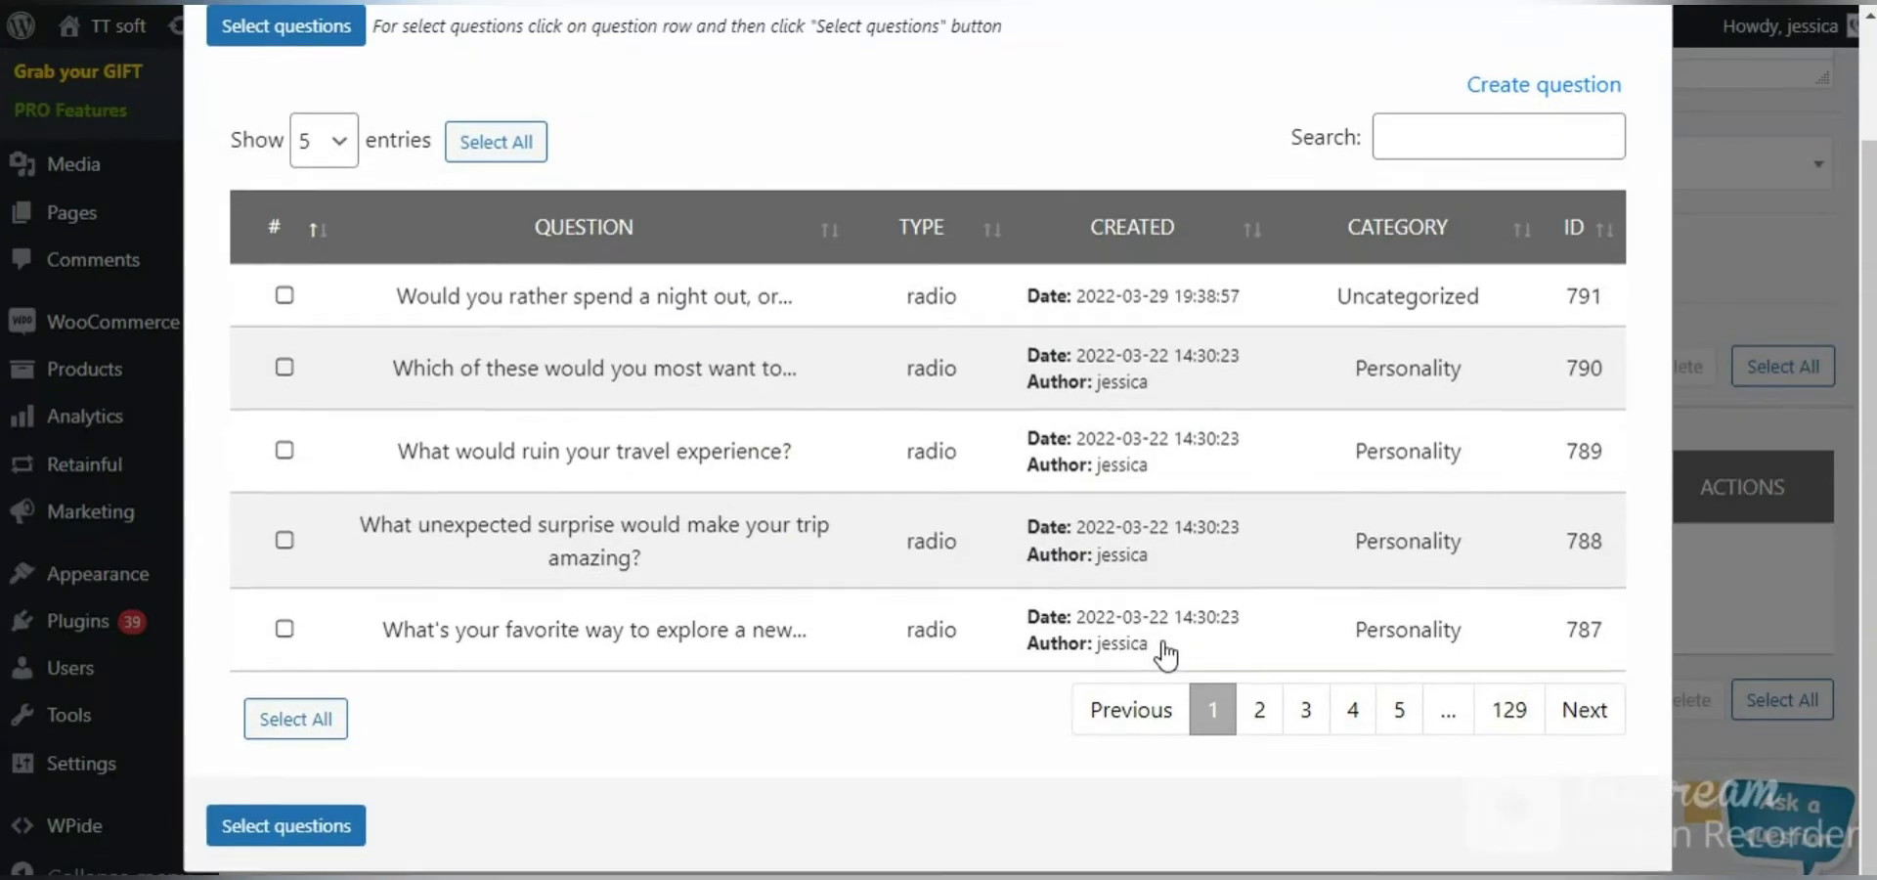
pyautogui.scroll(2, 1164, 649)
pyautogui.click(1635, 101)
# - In the quiz styles, set the theme to Rect Light and the animation effect to Fade
pyautogui.scroll(10, 694, 626)
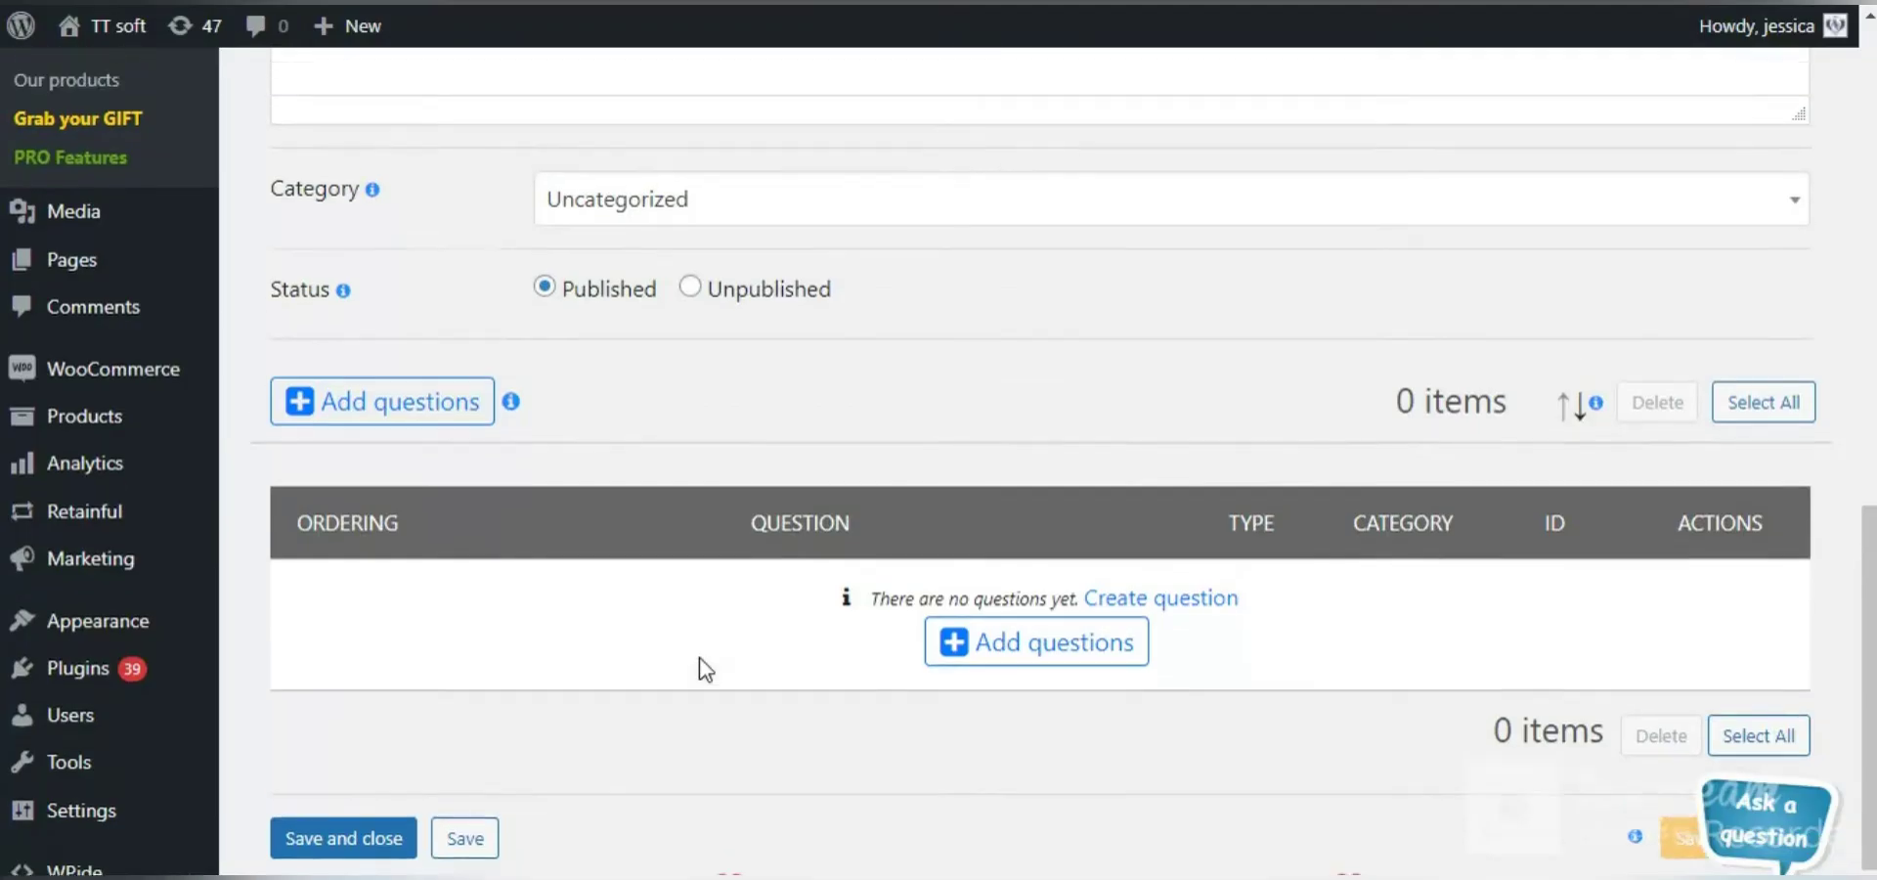
pyautogui.click(446, 269)
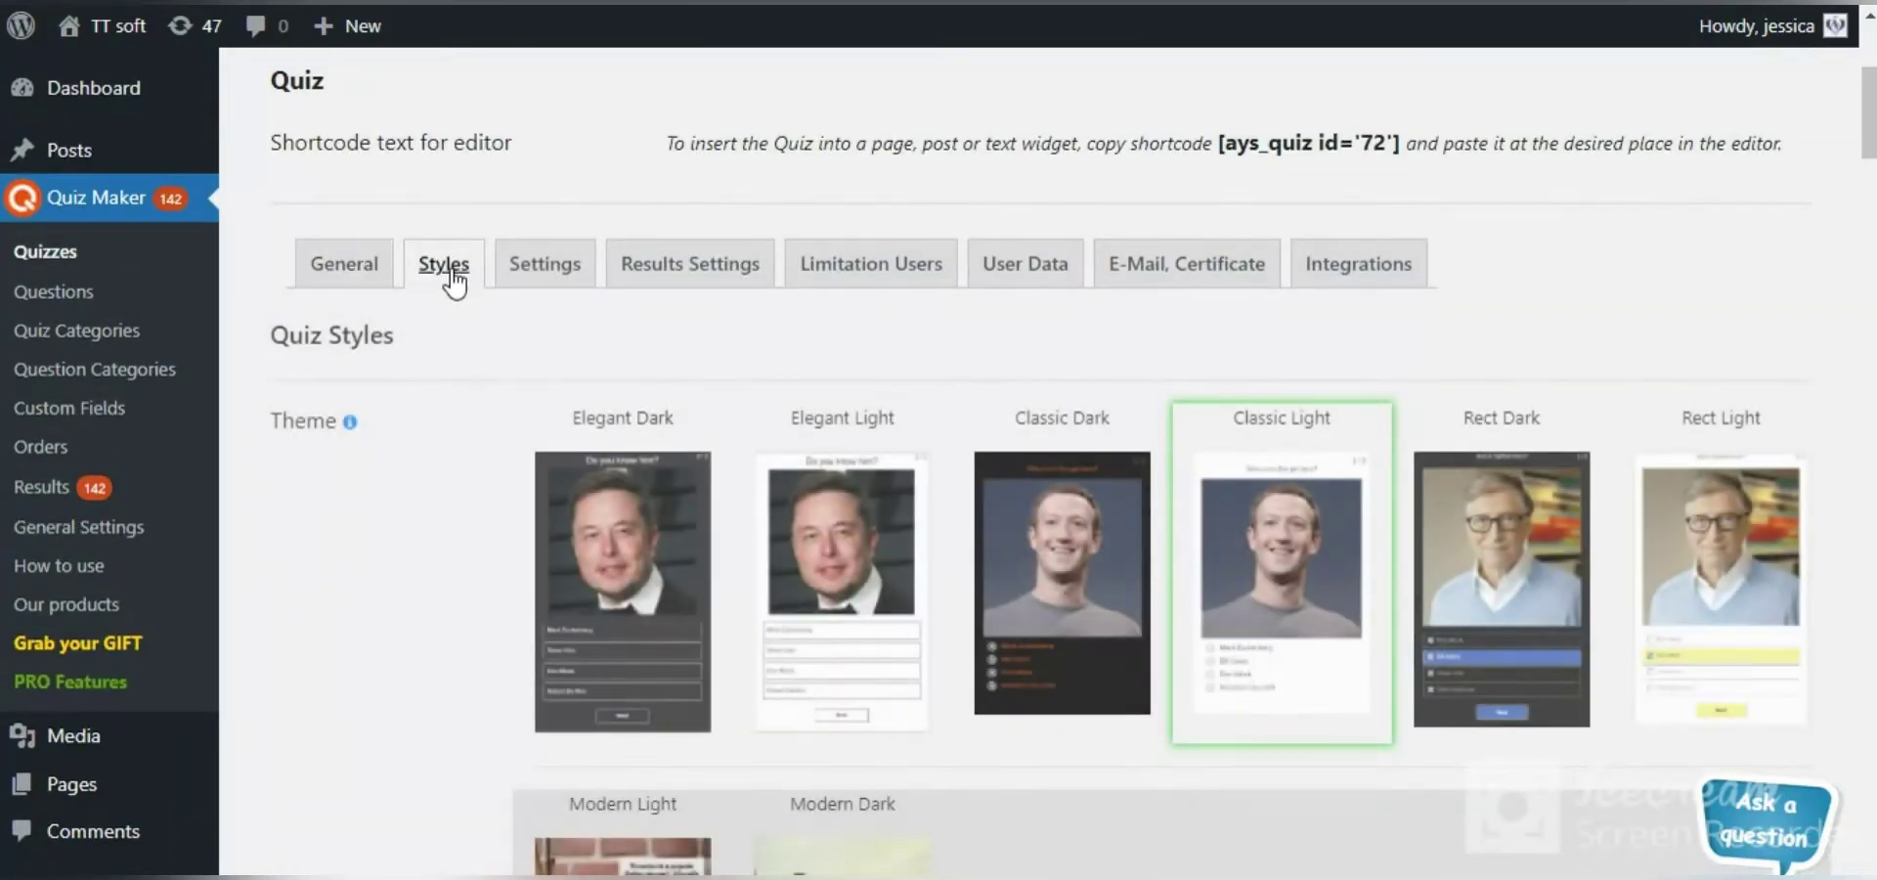
pyautogui.scroll(-3, 1173, 587)
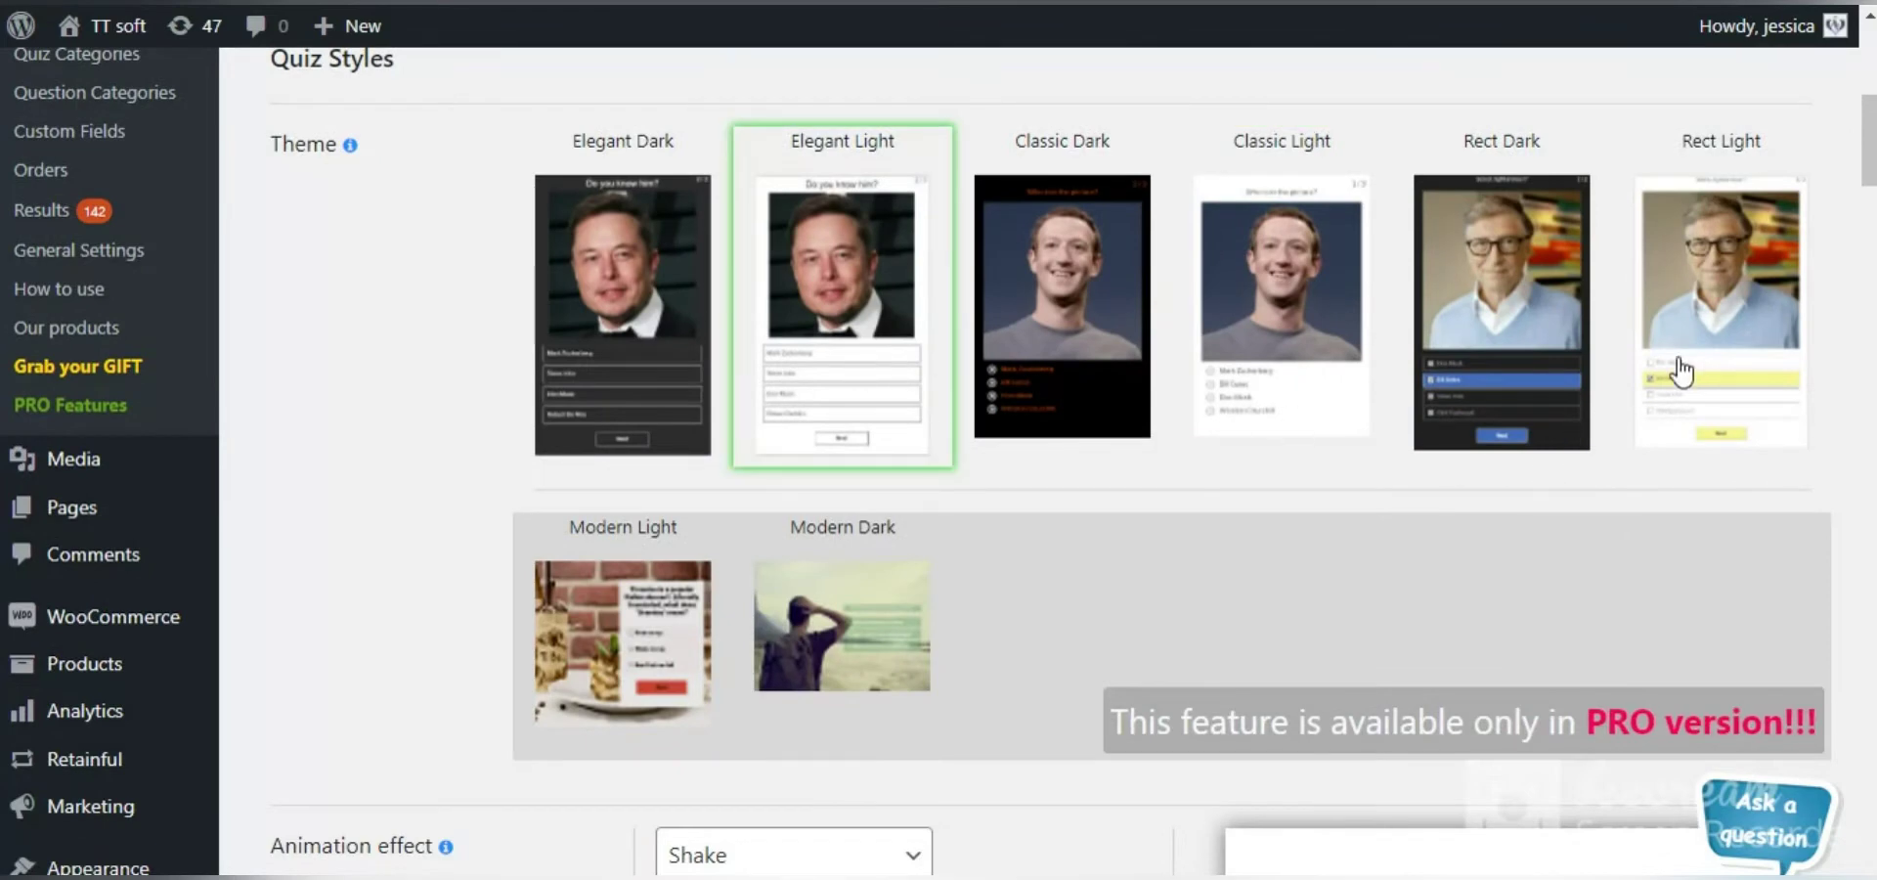
pyautogui.click(1681, 371)
pyautogui.scroll(-4, 1177, 504)
pyautogui.click(797, 440)
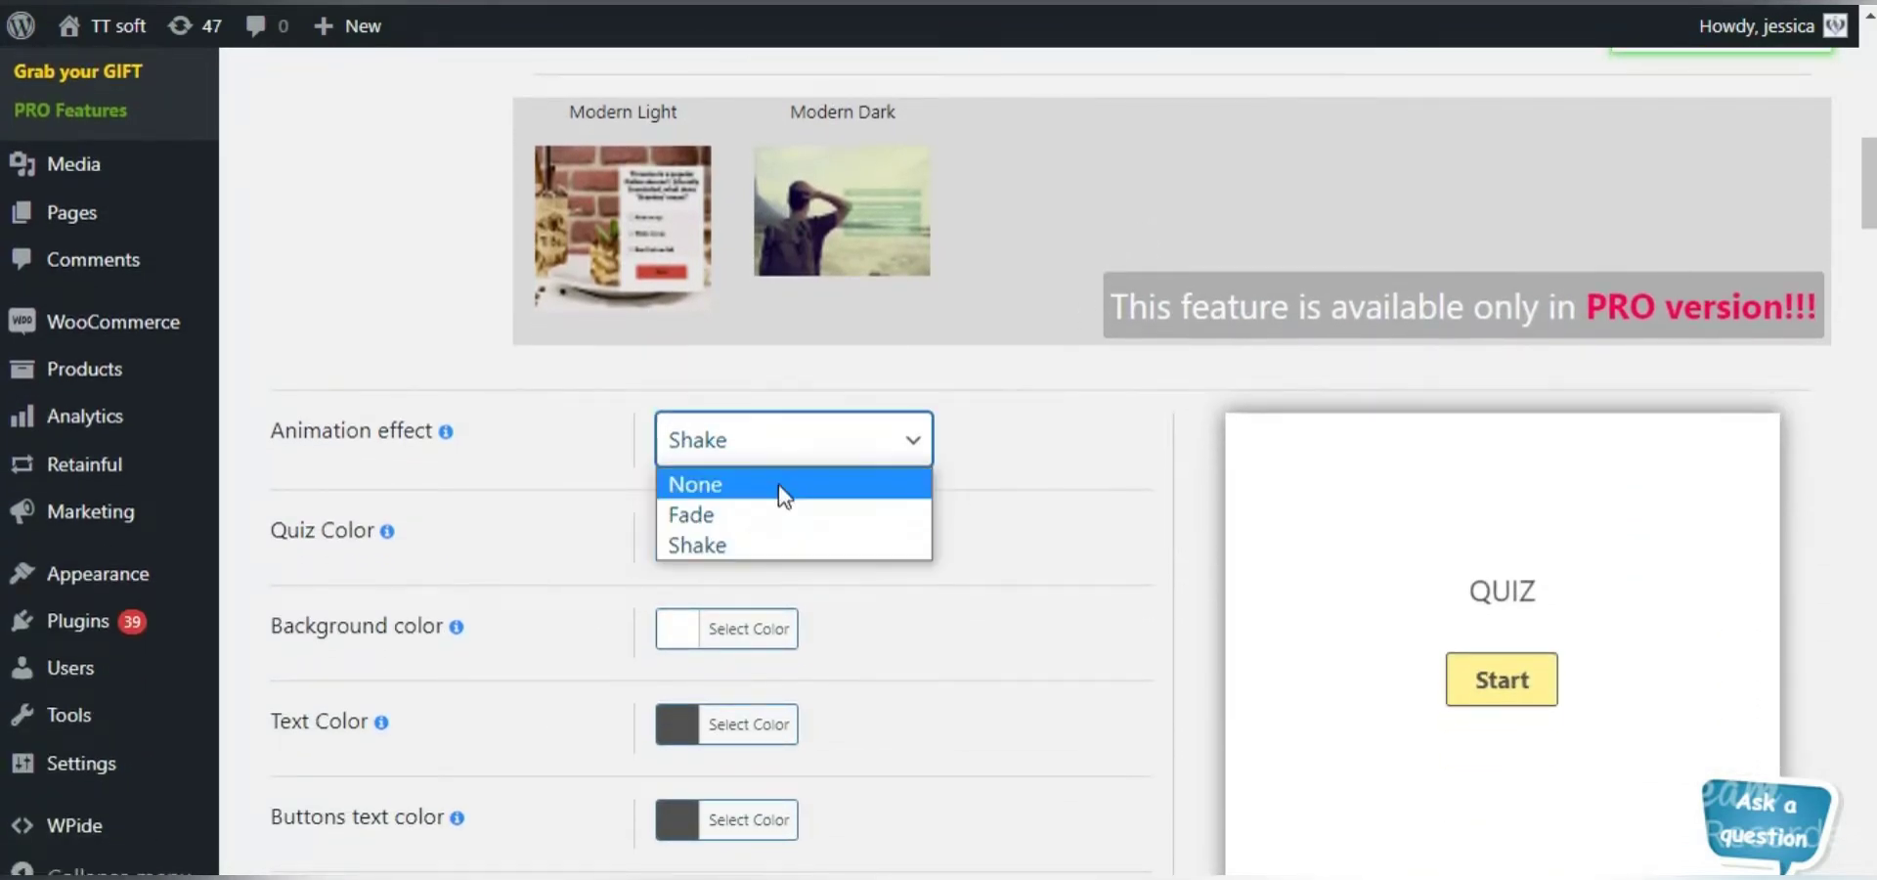
pyautogui.click(762, 505)
# - Set the quiz's buttons text color to the green preset
pyautogui.scroll(-3, 997, 543)
pyautogui.scroll(-2, 947, 526)
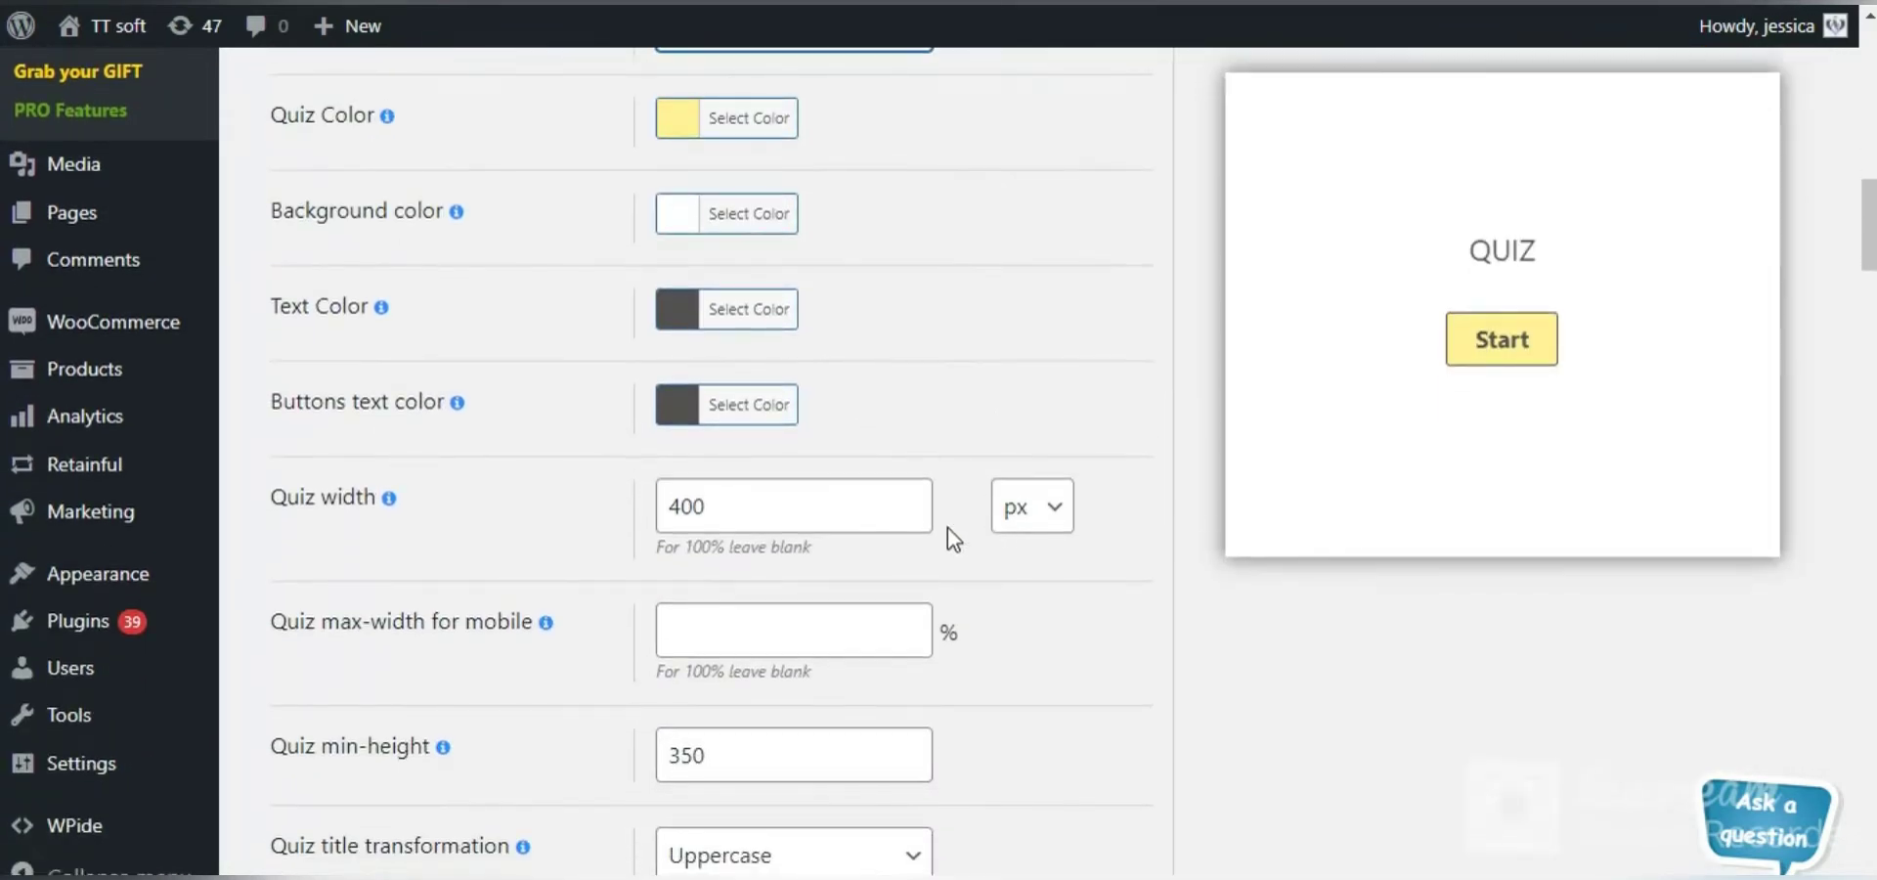
pyautogui.click(675, 275)
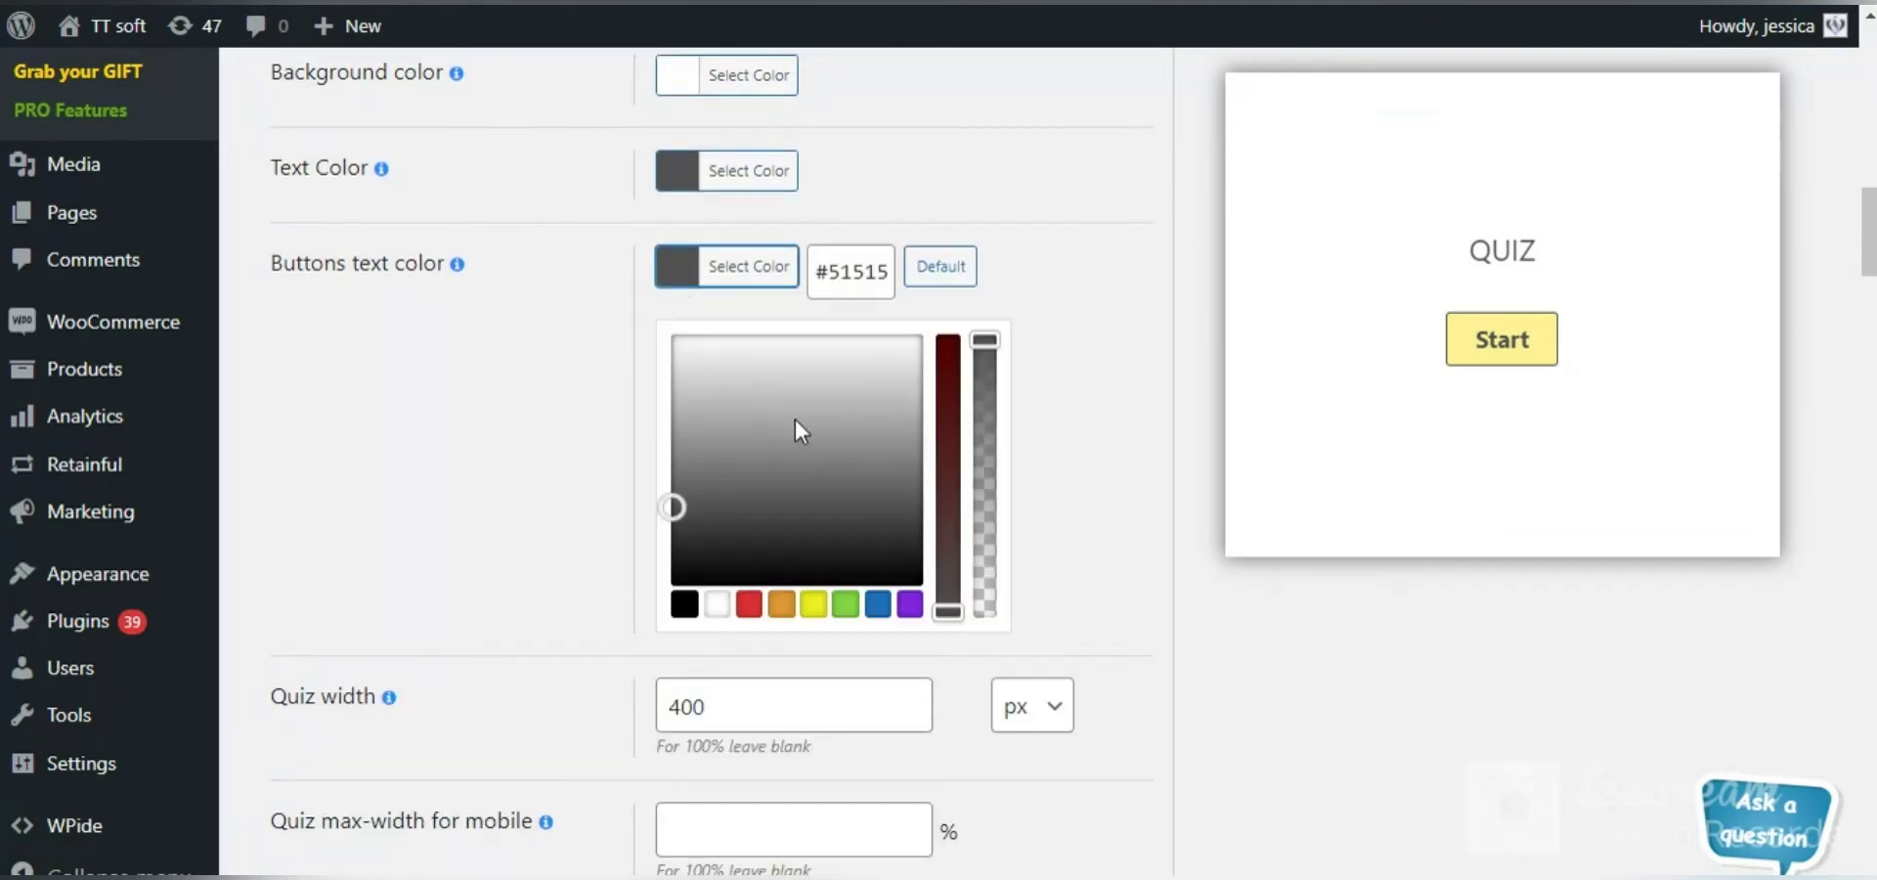
pyautogui.click(846, 604)
pyautogui.click(1066, 570)
pyautogui.scroll(-1, 649, 448)
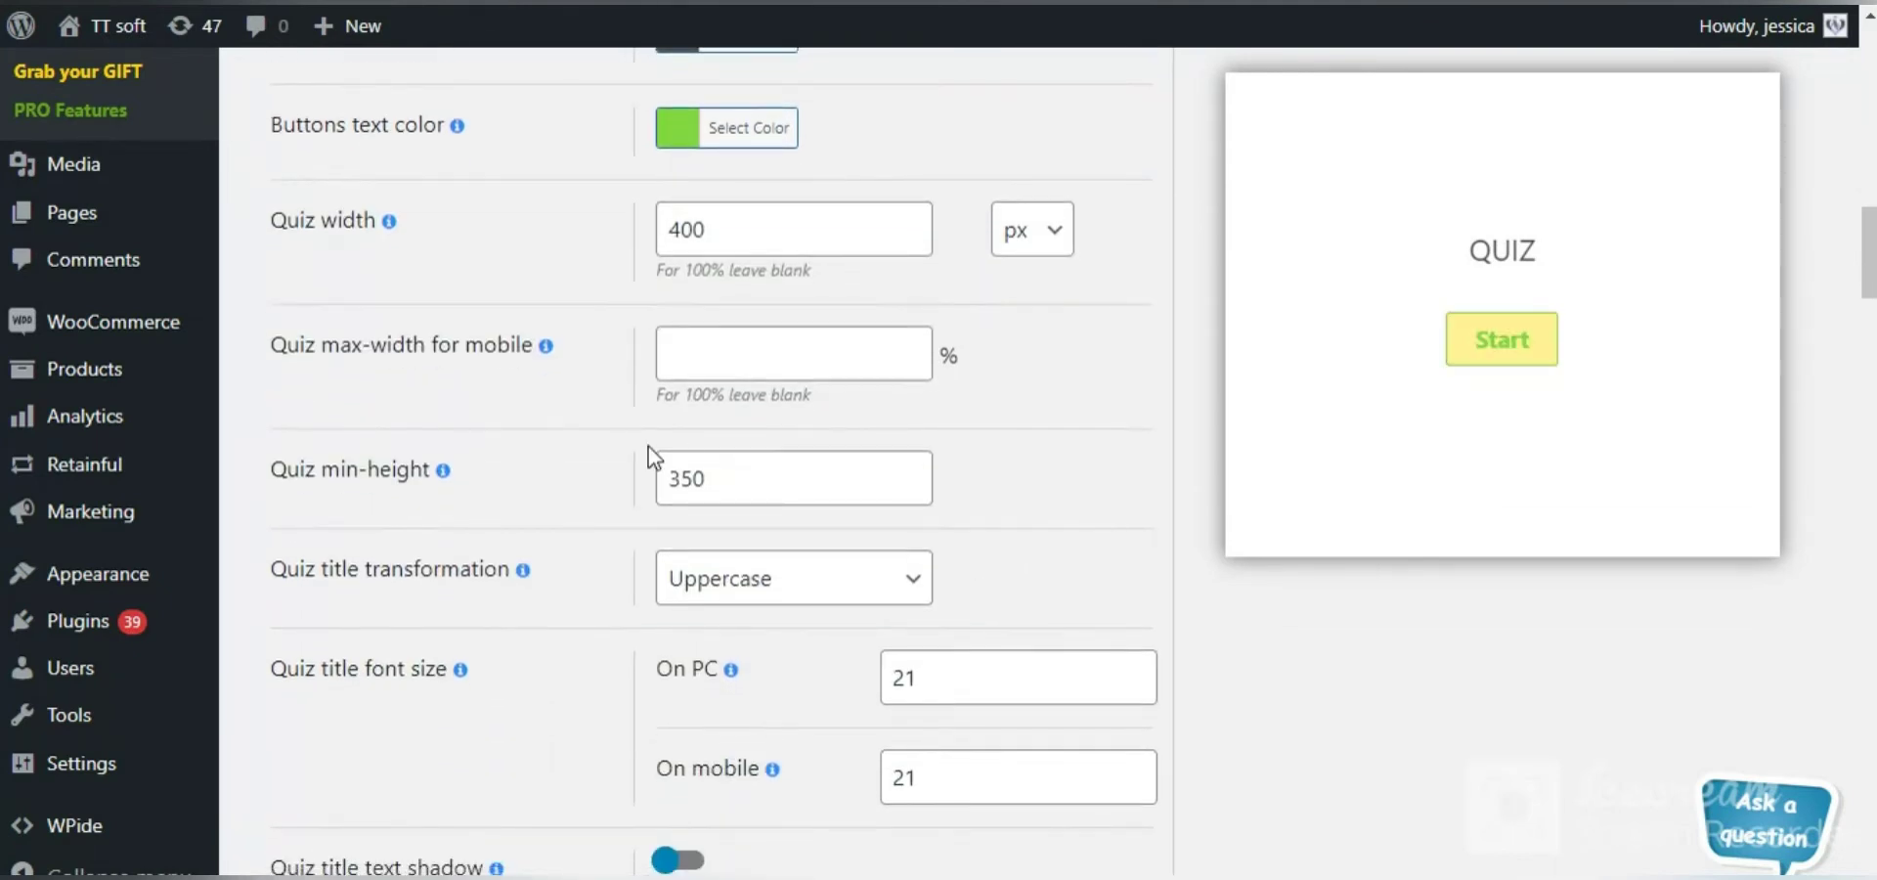
# - Enable the quiz title text shadow and the quiz container border
pyautogui.scroll(-2, 665, 465)
pyautogui.scroll(-2, 770, 544)
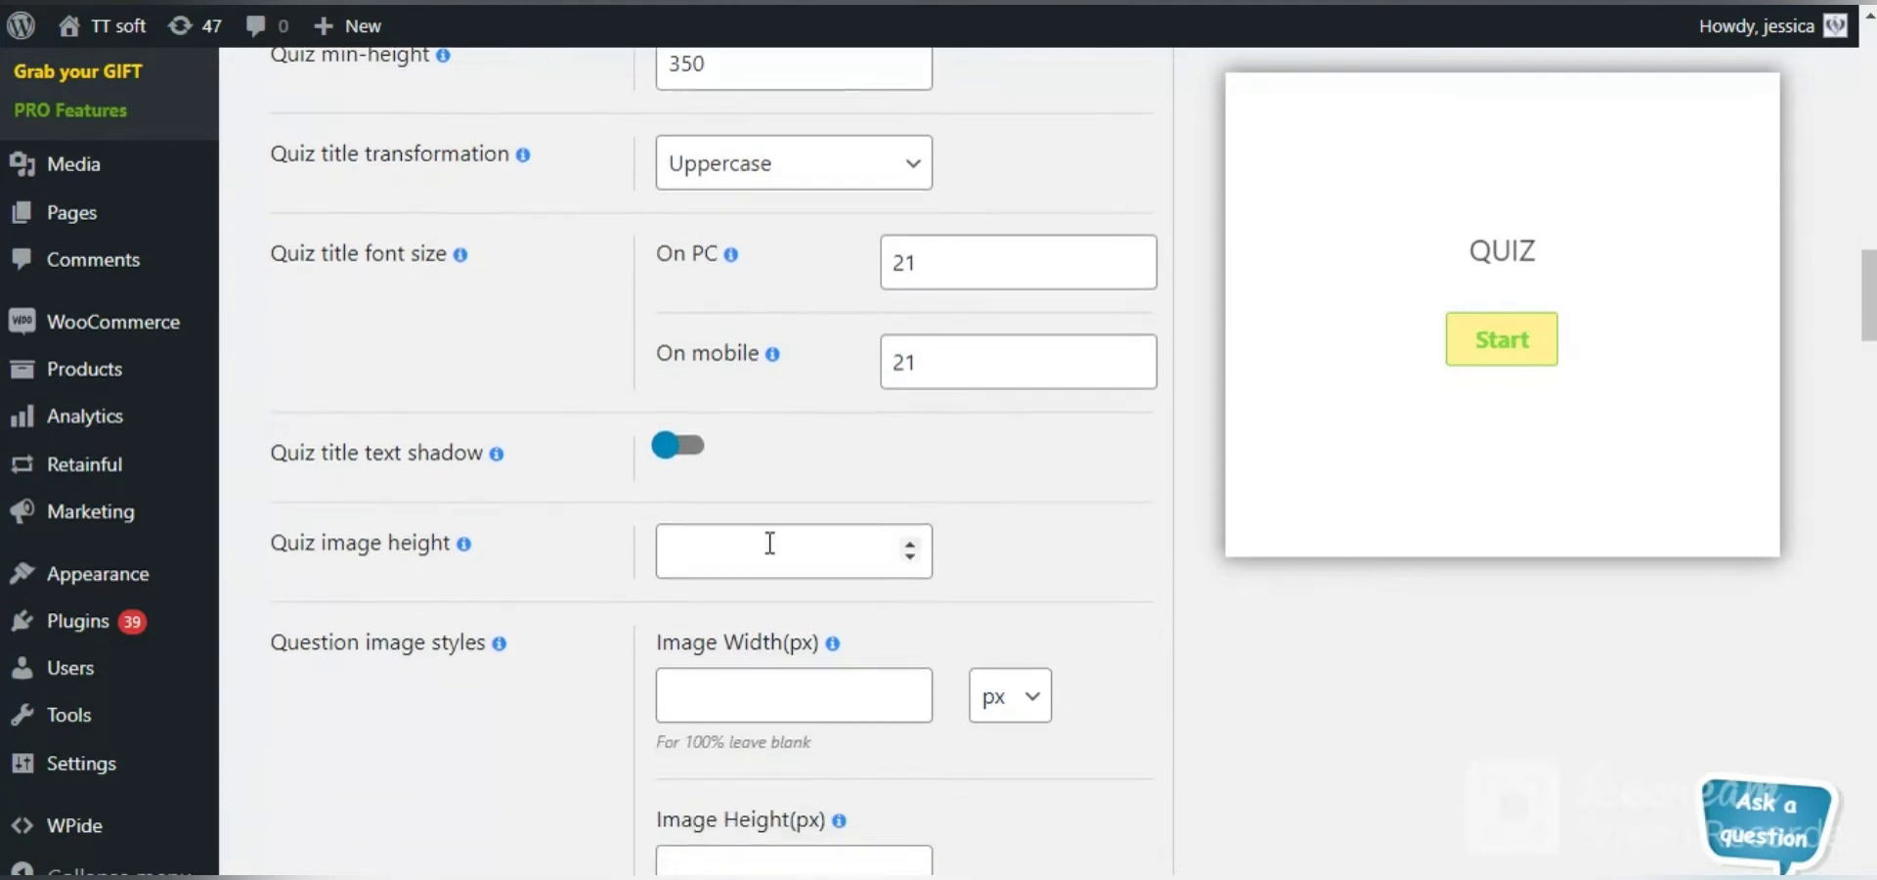
pyautogui.click(685, 447)
pyautogui.scroll(-5, 736, 585)
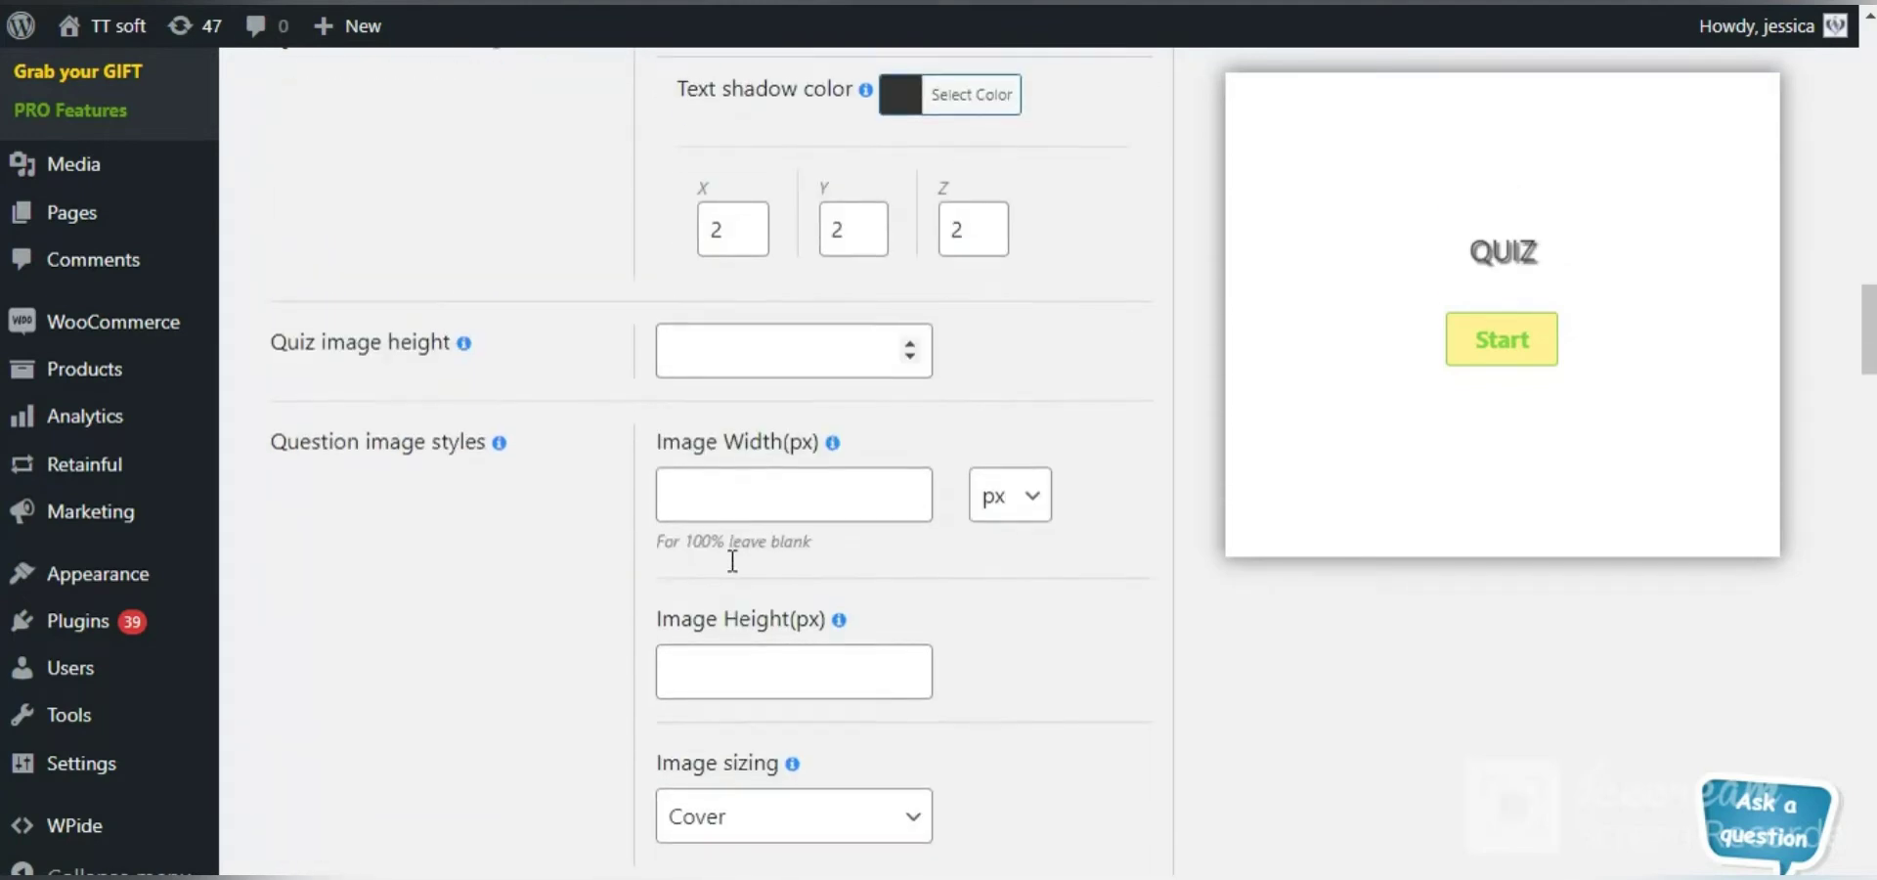
pyautogui.scroll(-1, 738, 584)
pyautogui.click(687, 645)
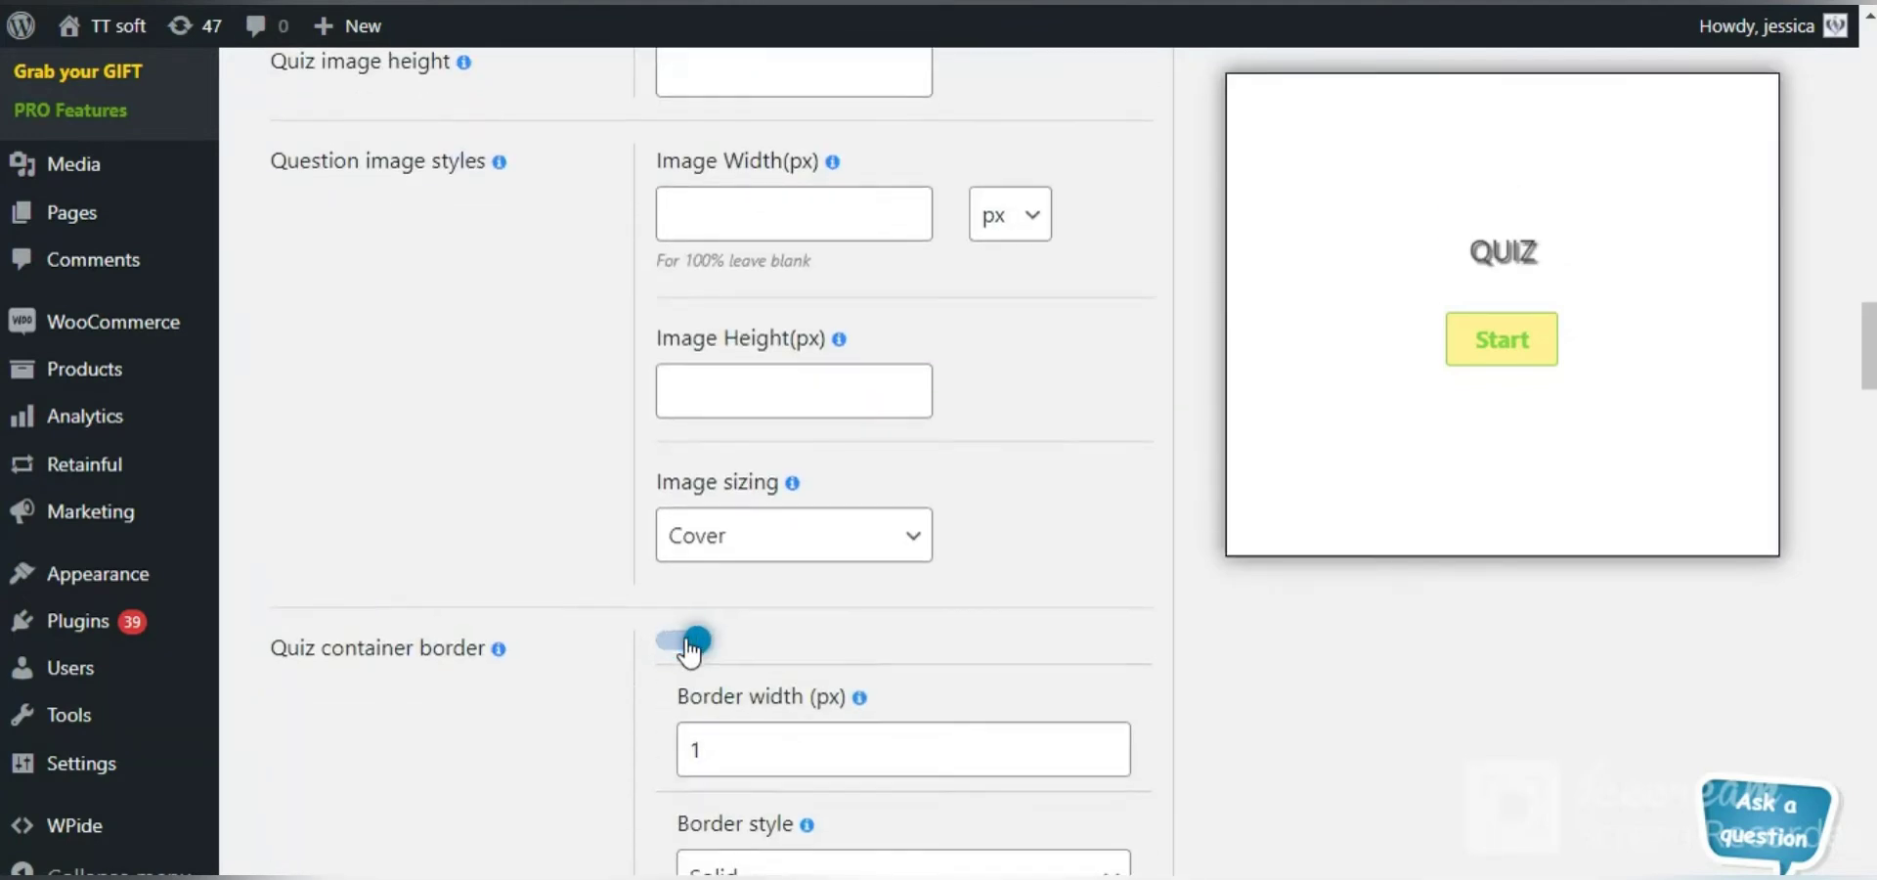
# - Switch the quiz's box shadow off and back on
pyautogui.scroll(-5, 685, 567)
pyautogui.click(686, 459)
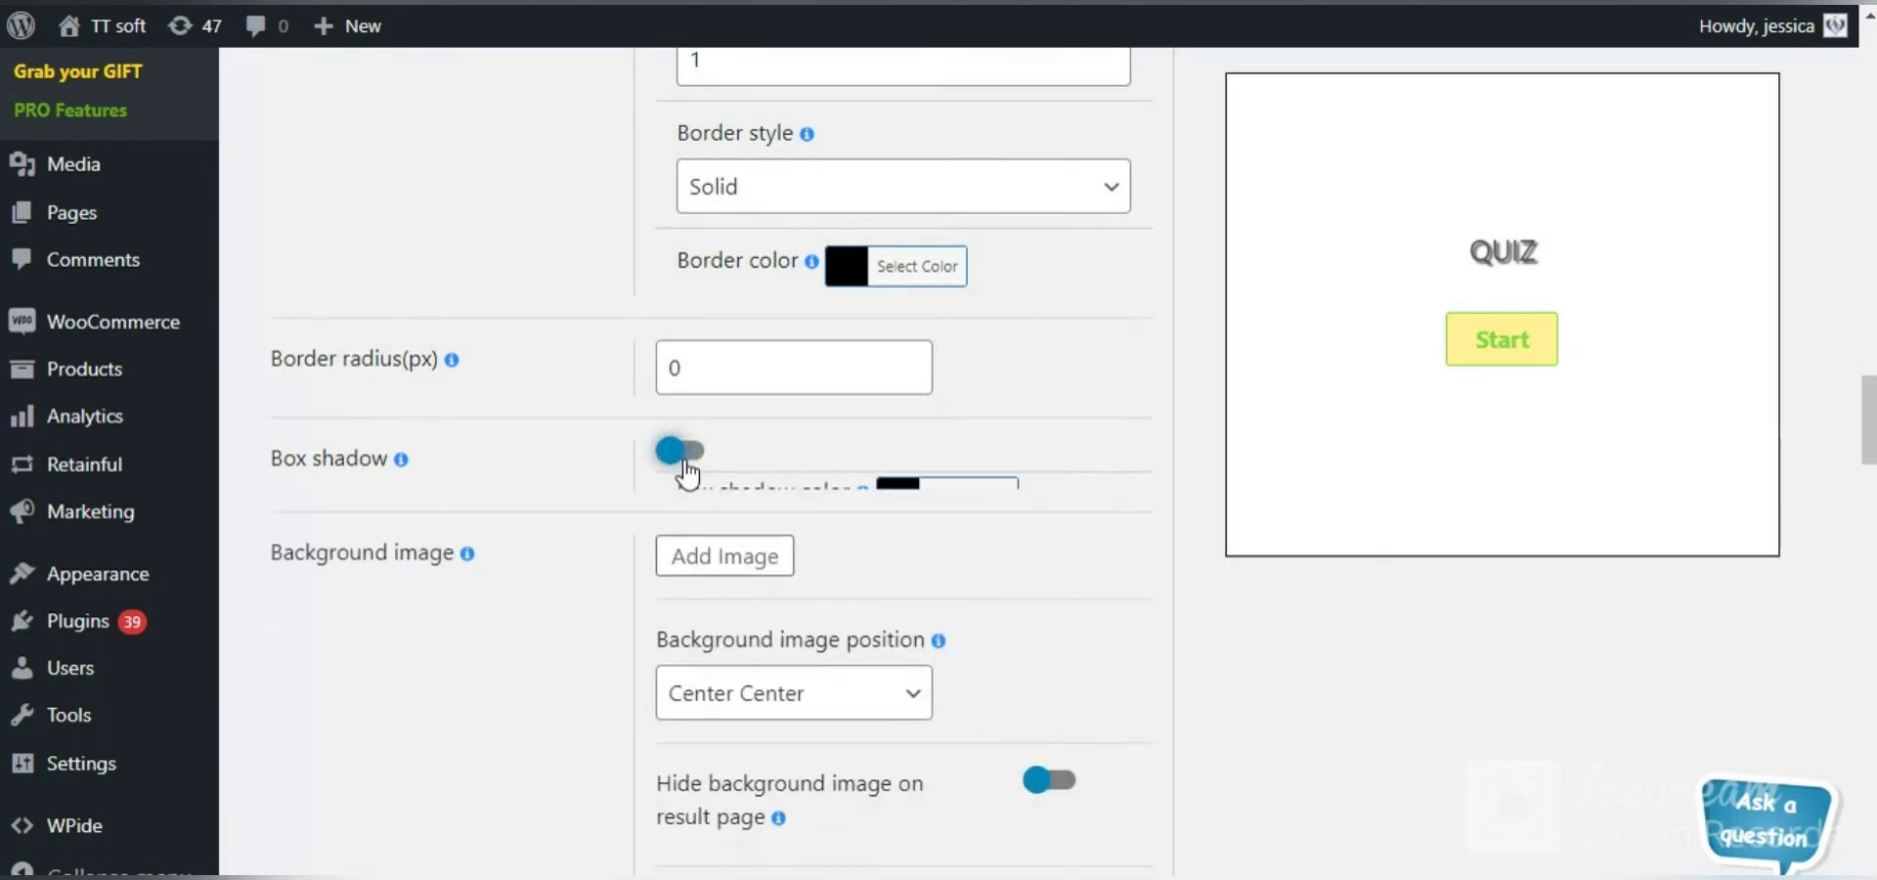
pyautogui.click(687, 455)
# - Enable the quiz's background gradient and turn on Disable answer hover in the answers styles
pyautogui.scroll(-2, 743, 548)
pyautogui.scroll(-3, 765, 572)
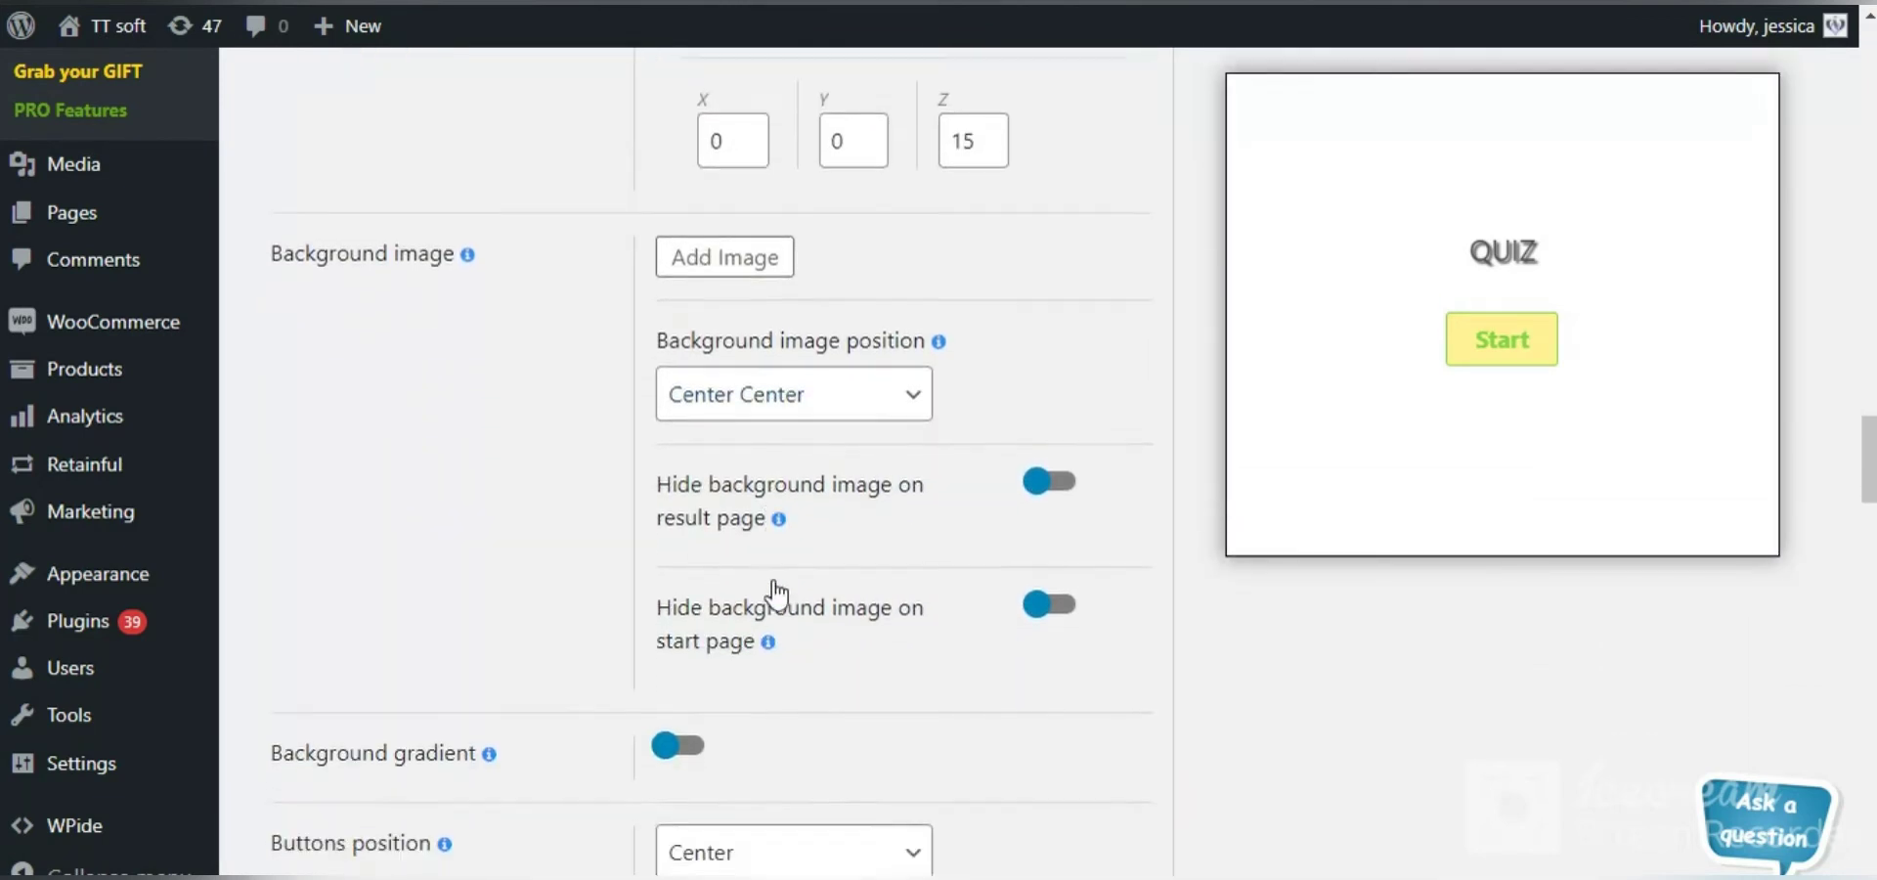
pyautogui.click(700, 570)
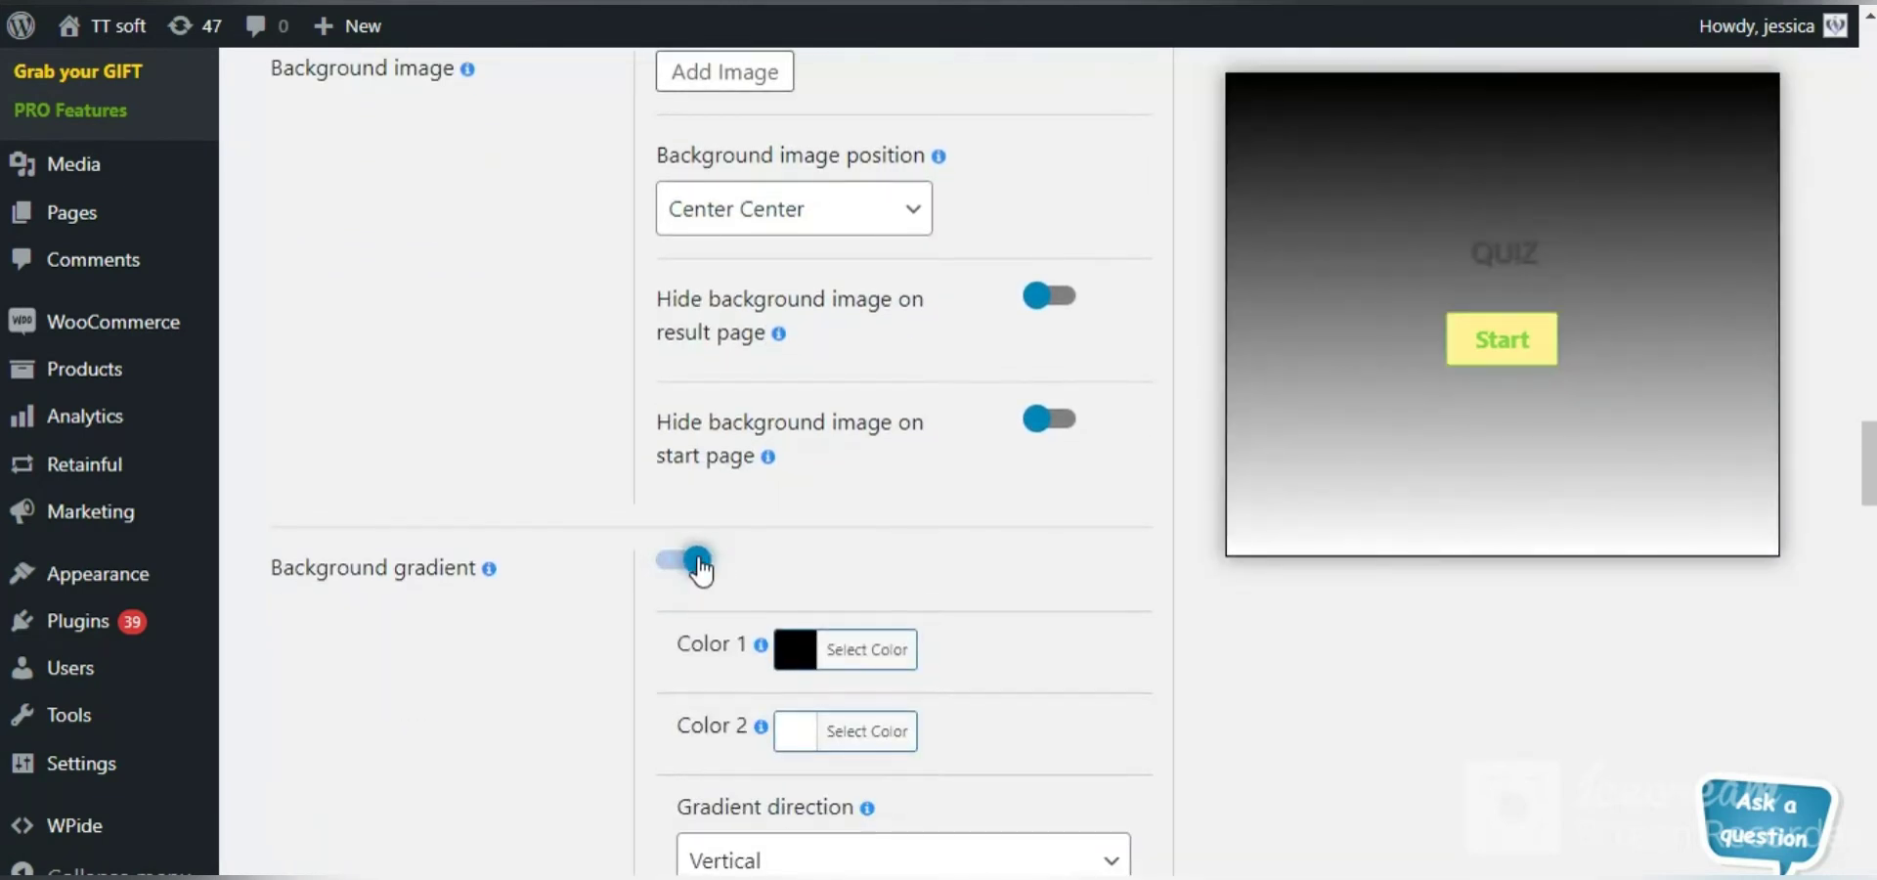
pyautogui.scroll(-7, 867, 586)
pyautogui.scroll(-4, 919, 572)
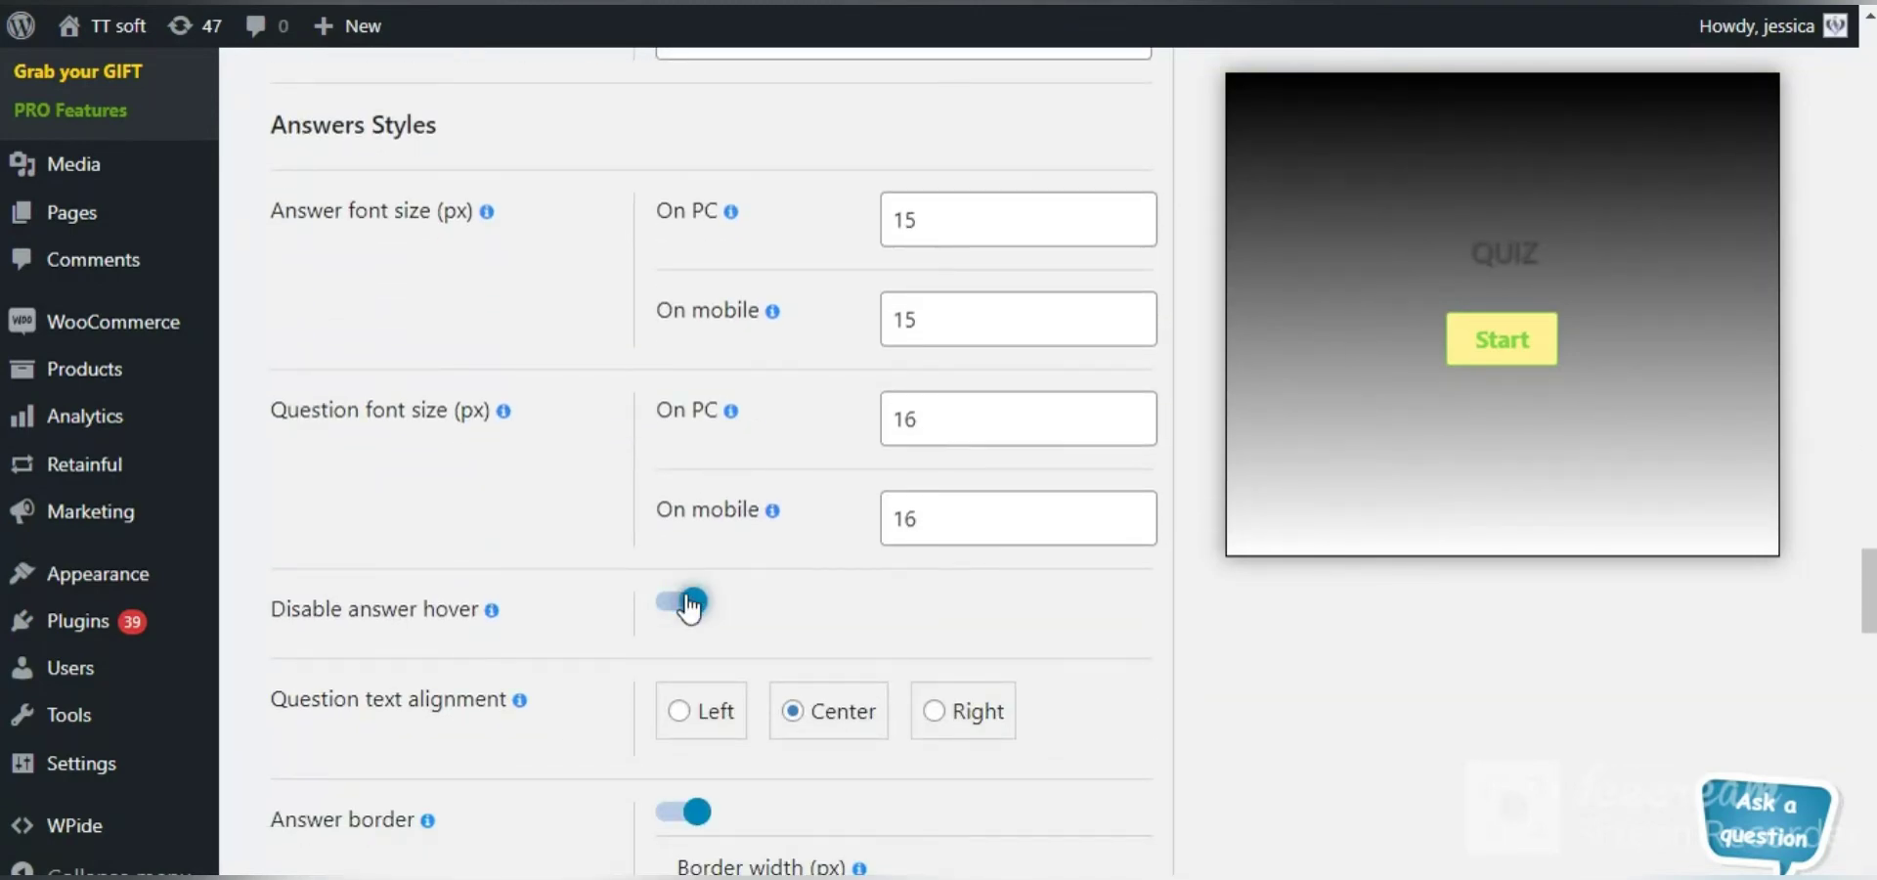
# - Enable the answers box shadow and set its color to a very light grey
pyautogui.scroll(-6, 911, 606)
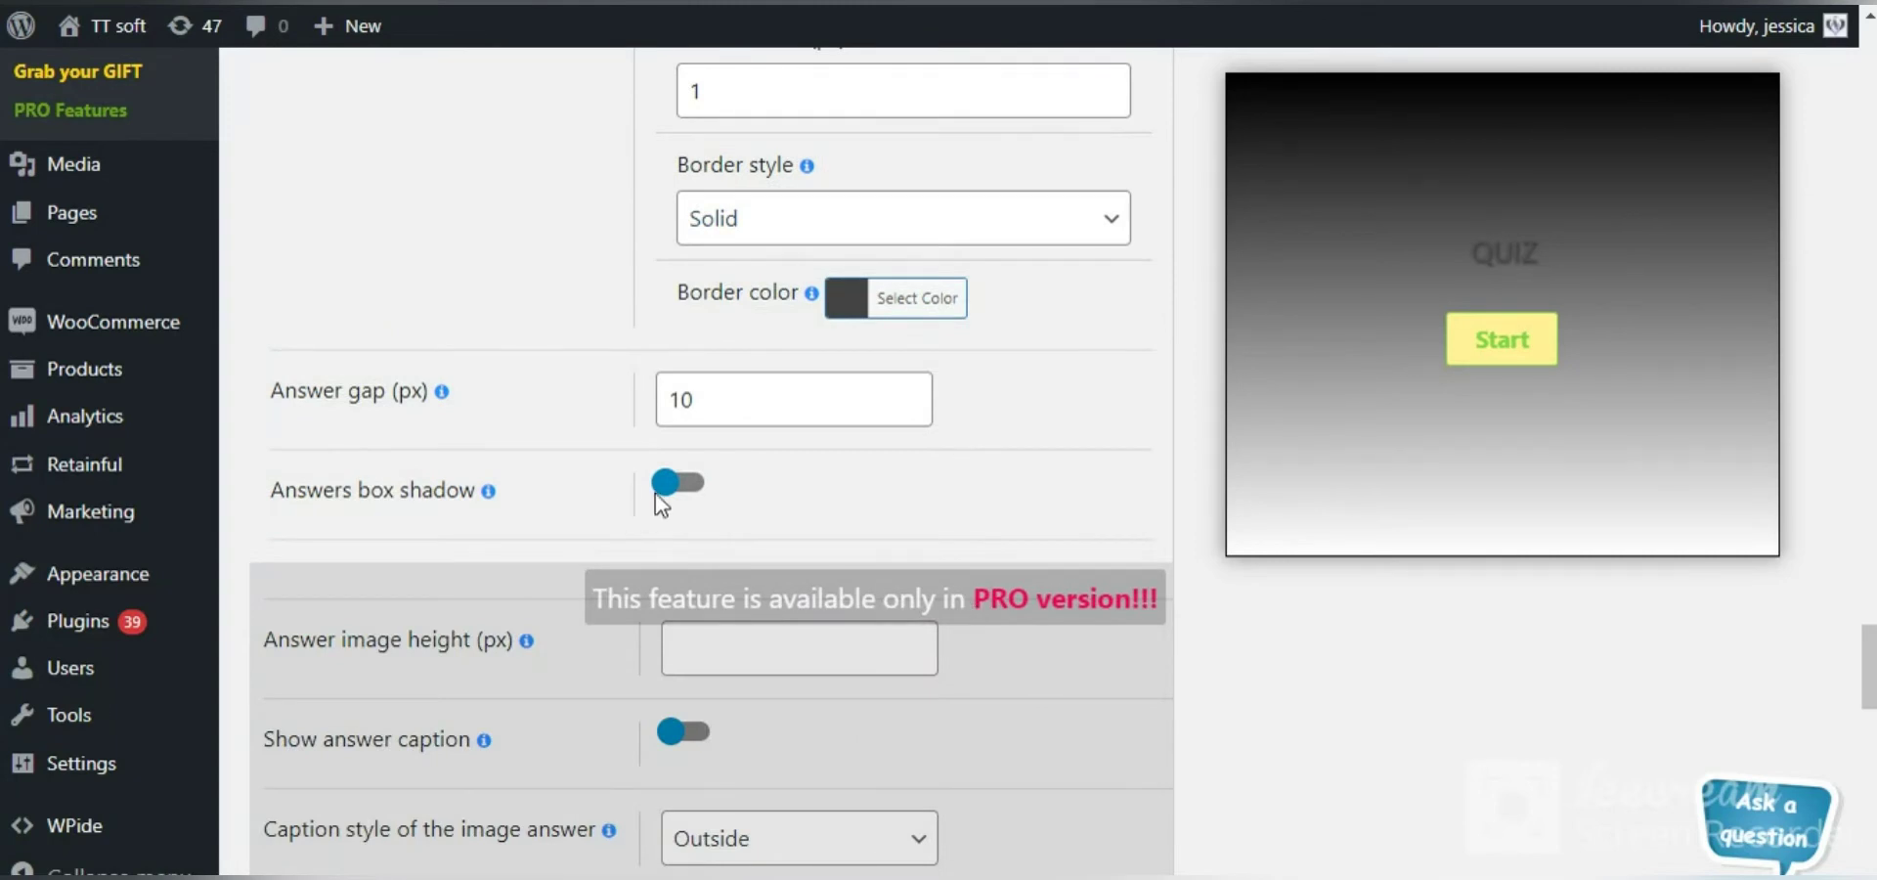
pyautogui.click(666, 487)
pyautogui.click(973, 553)
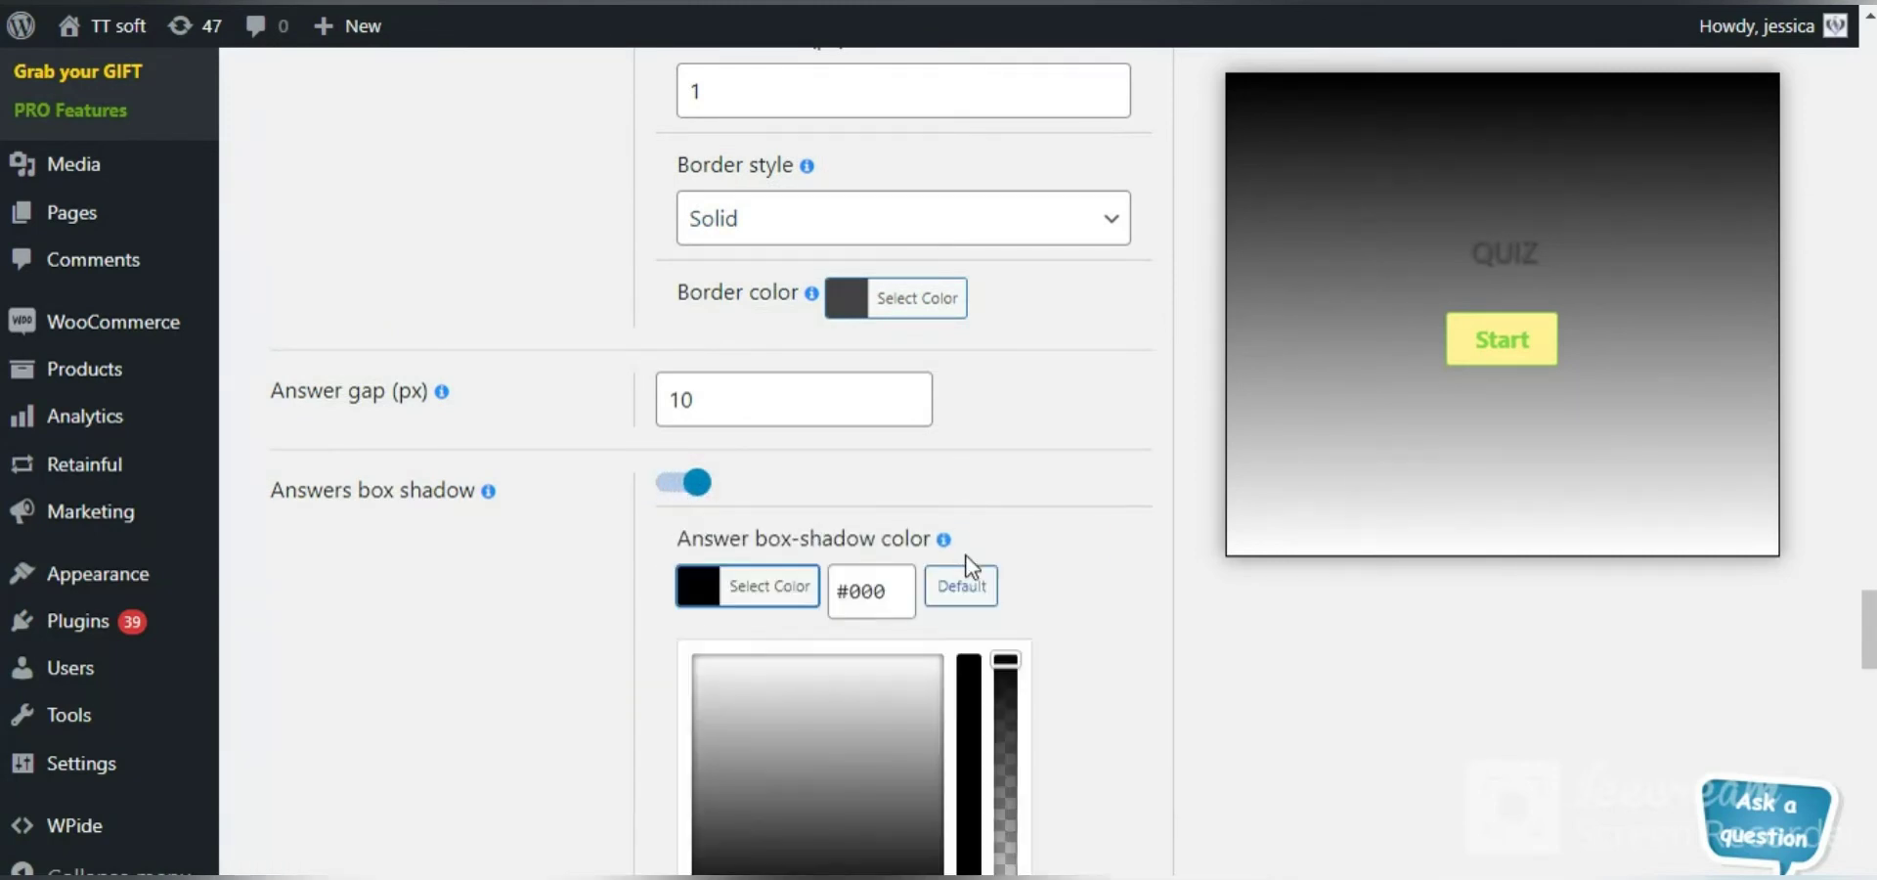
pyautogui.moveTo(901, 684); pyautogui.dragTo(928, 661)
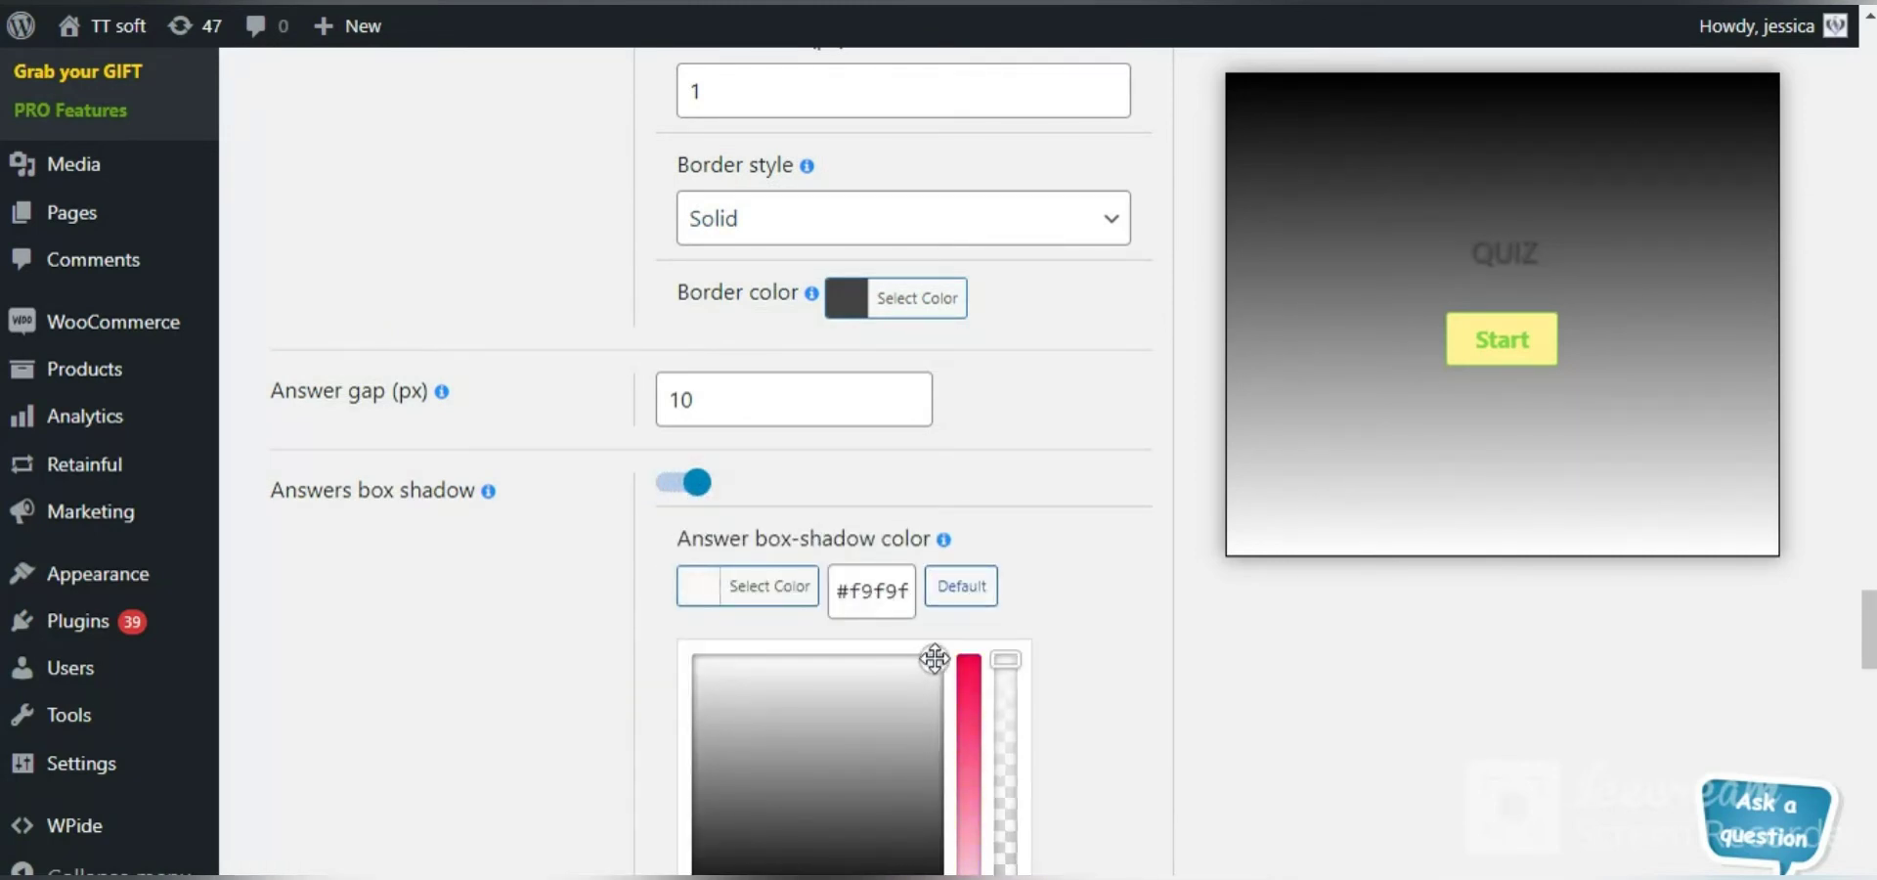
pyautogui.click(1118, 570)
# - Open the quiz's general behaviour settings and enable randomized answers and randomized questions
pyautogui.scroll(-15, 1119, 570)
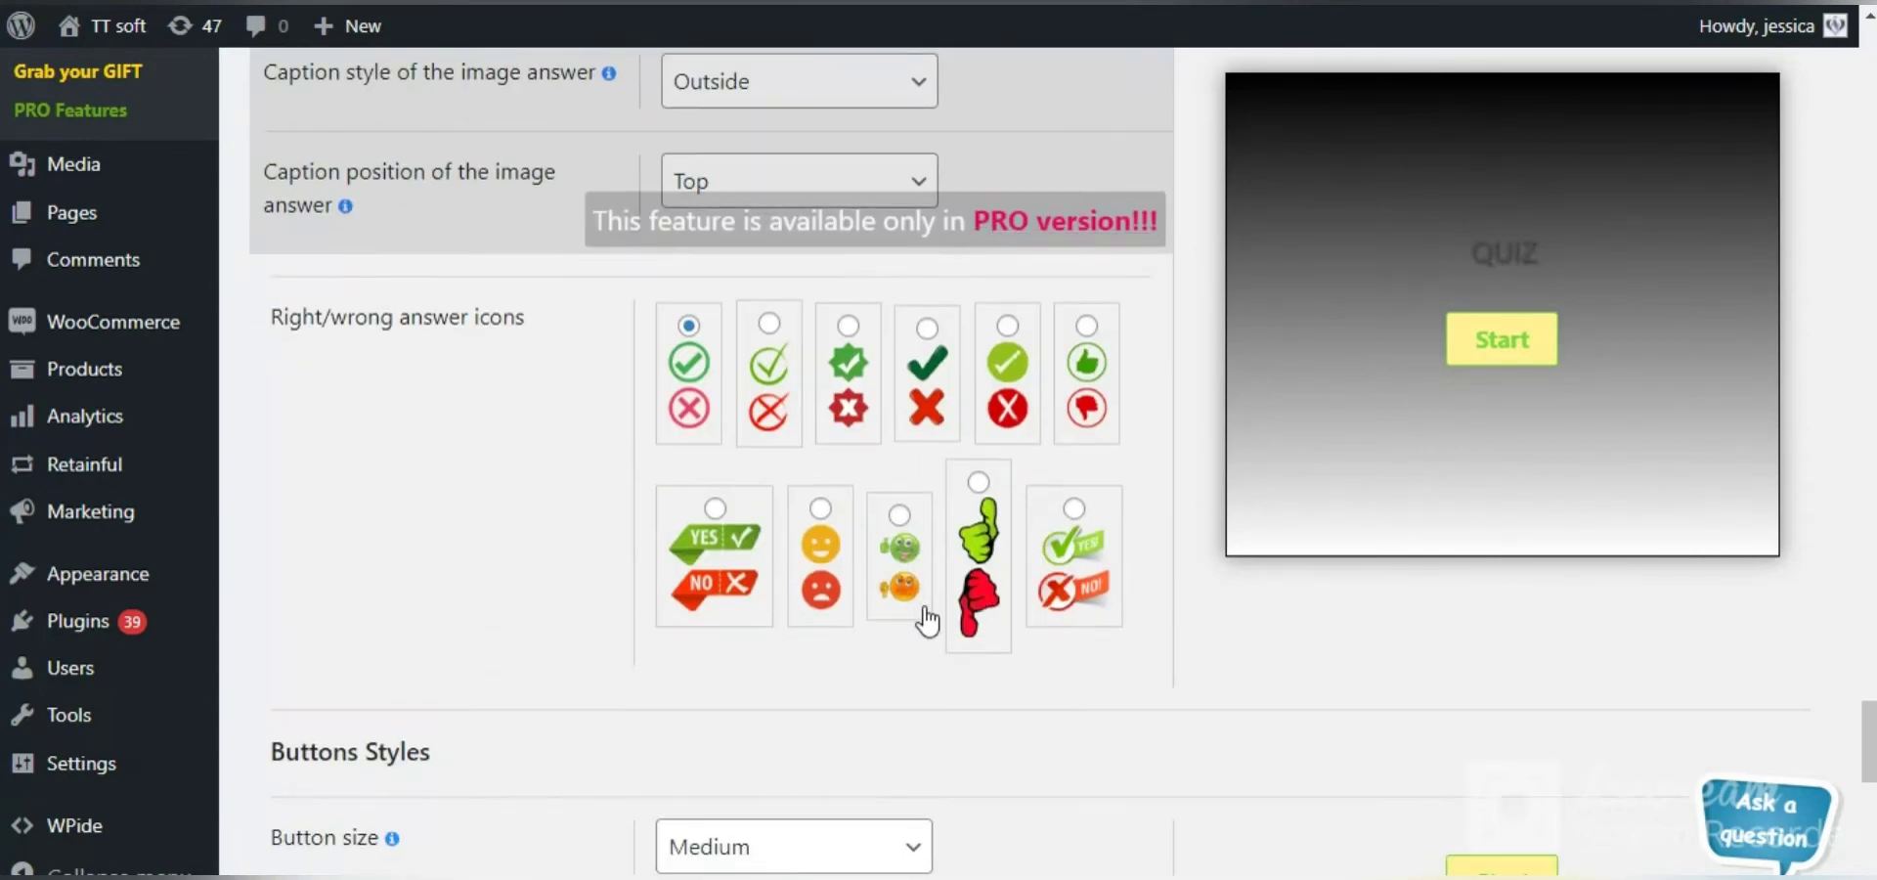
pyautogui.scroll(-9, 913, 613)
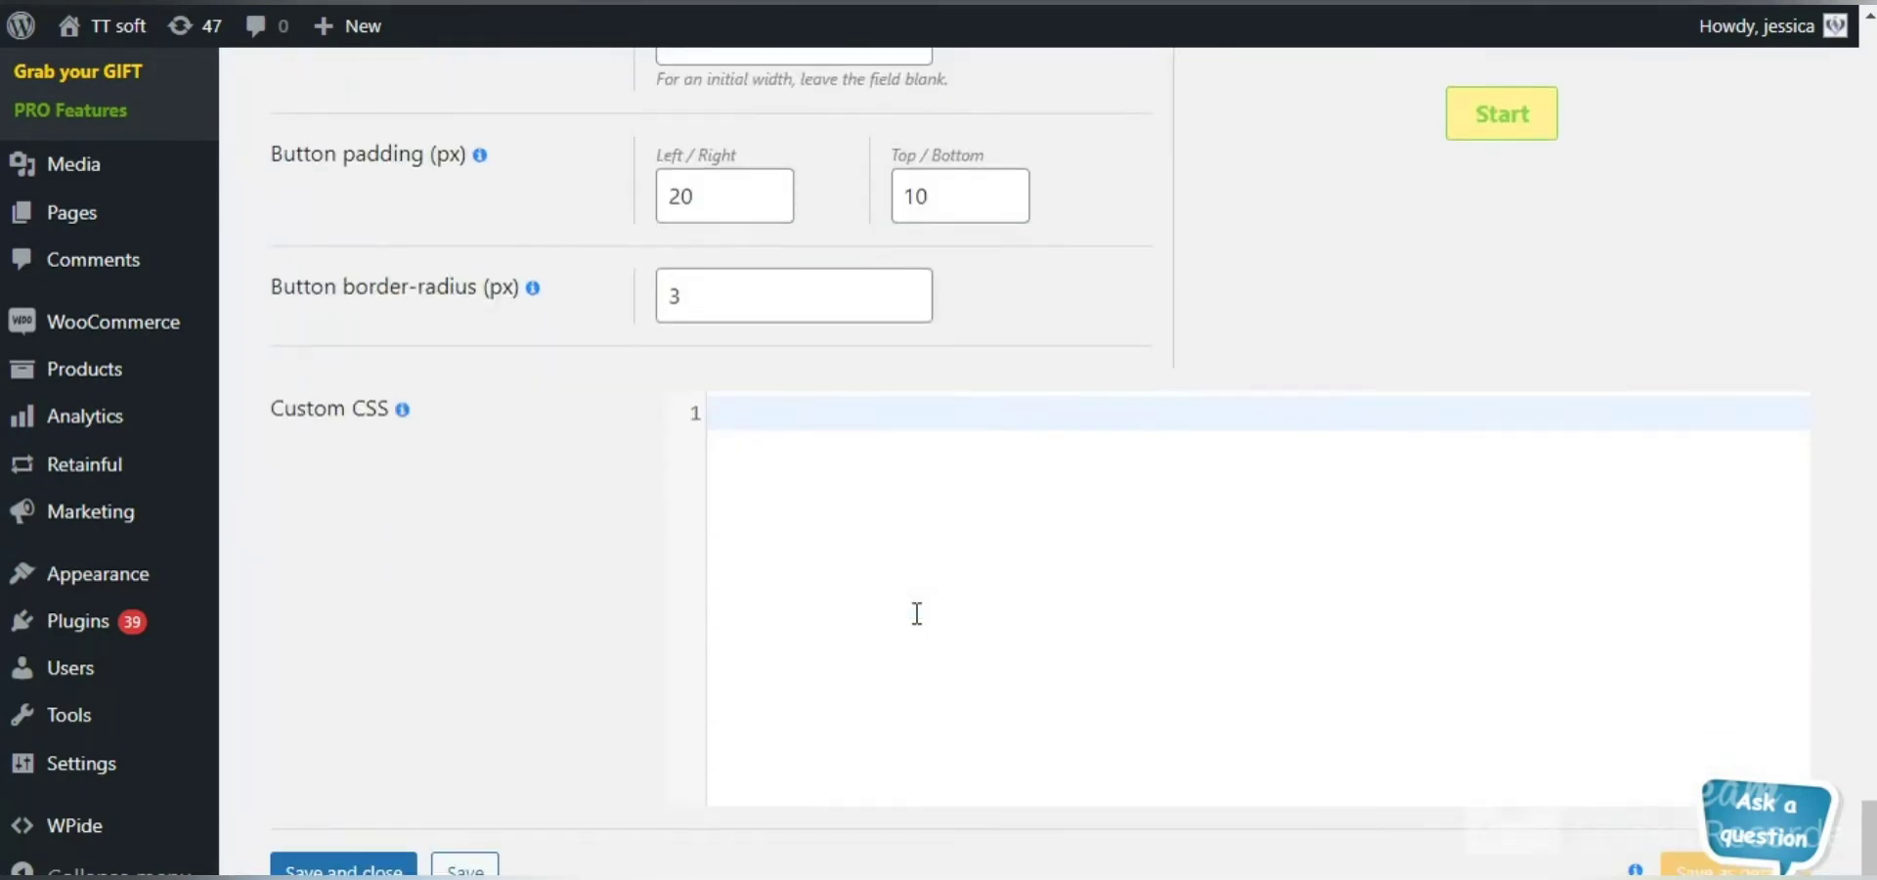
pyautogui.scroll(12, 1054, 583)
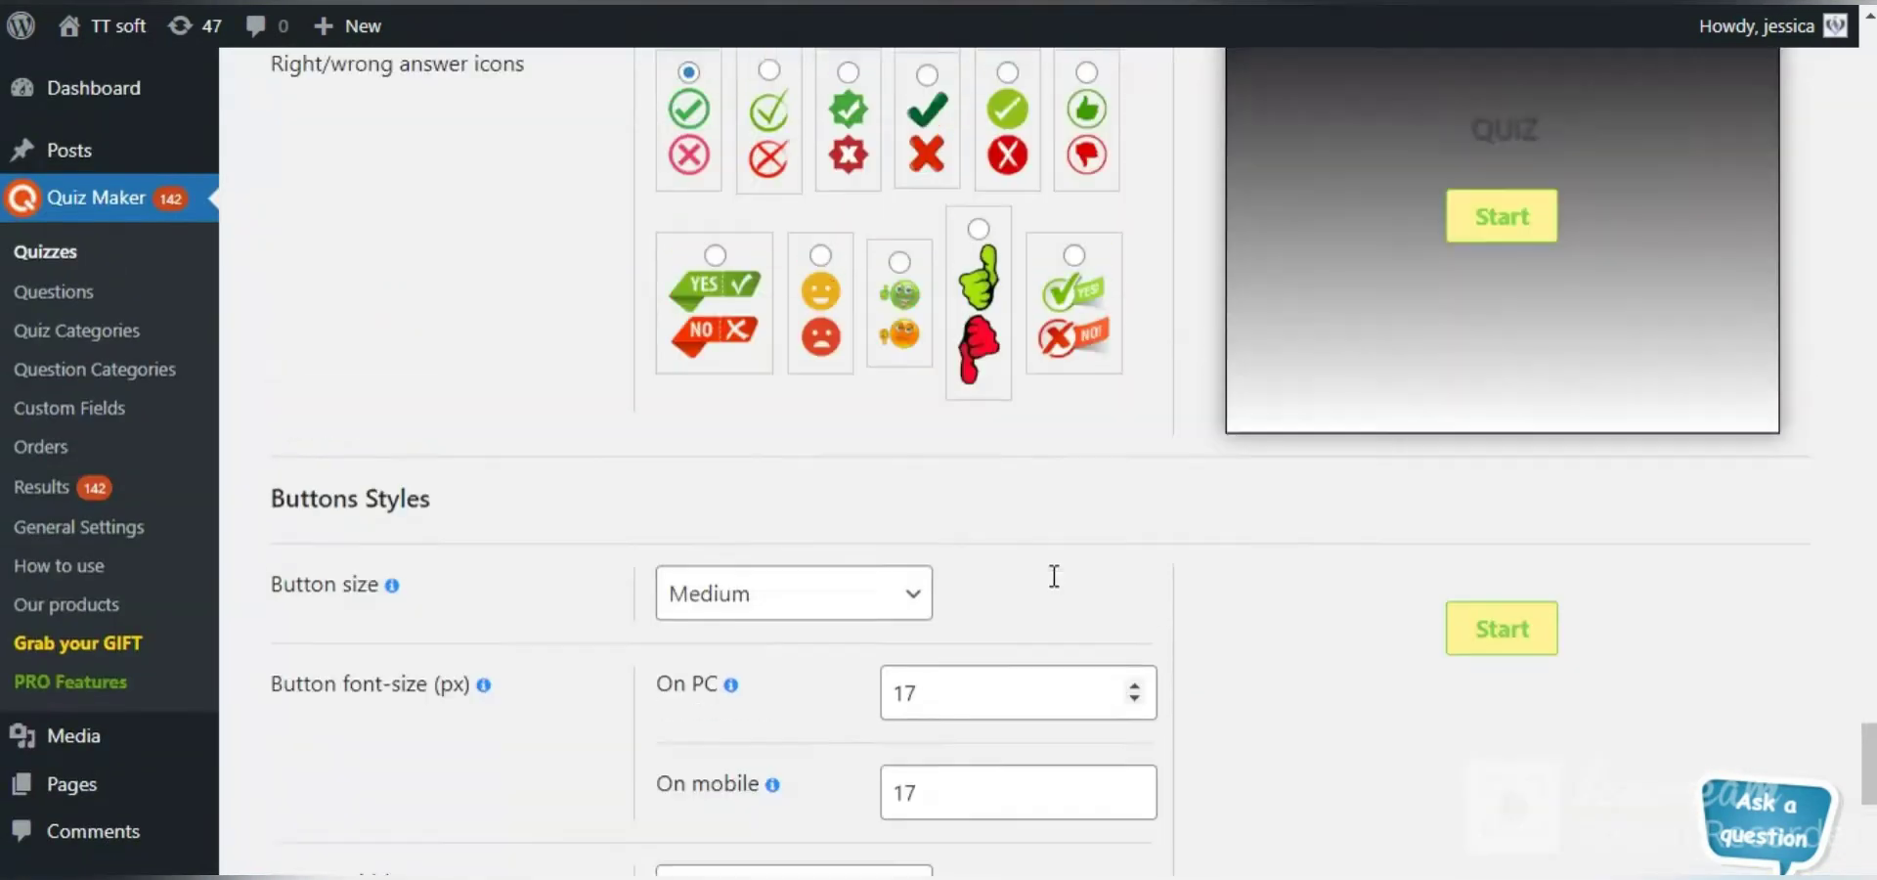
pyautogui.scroll(15, 1054, 587)
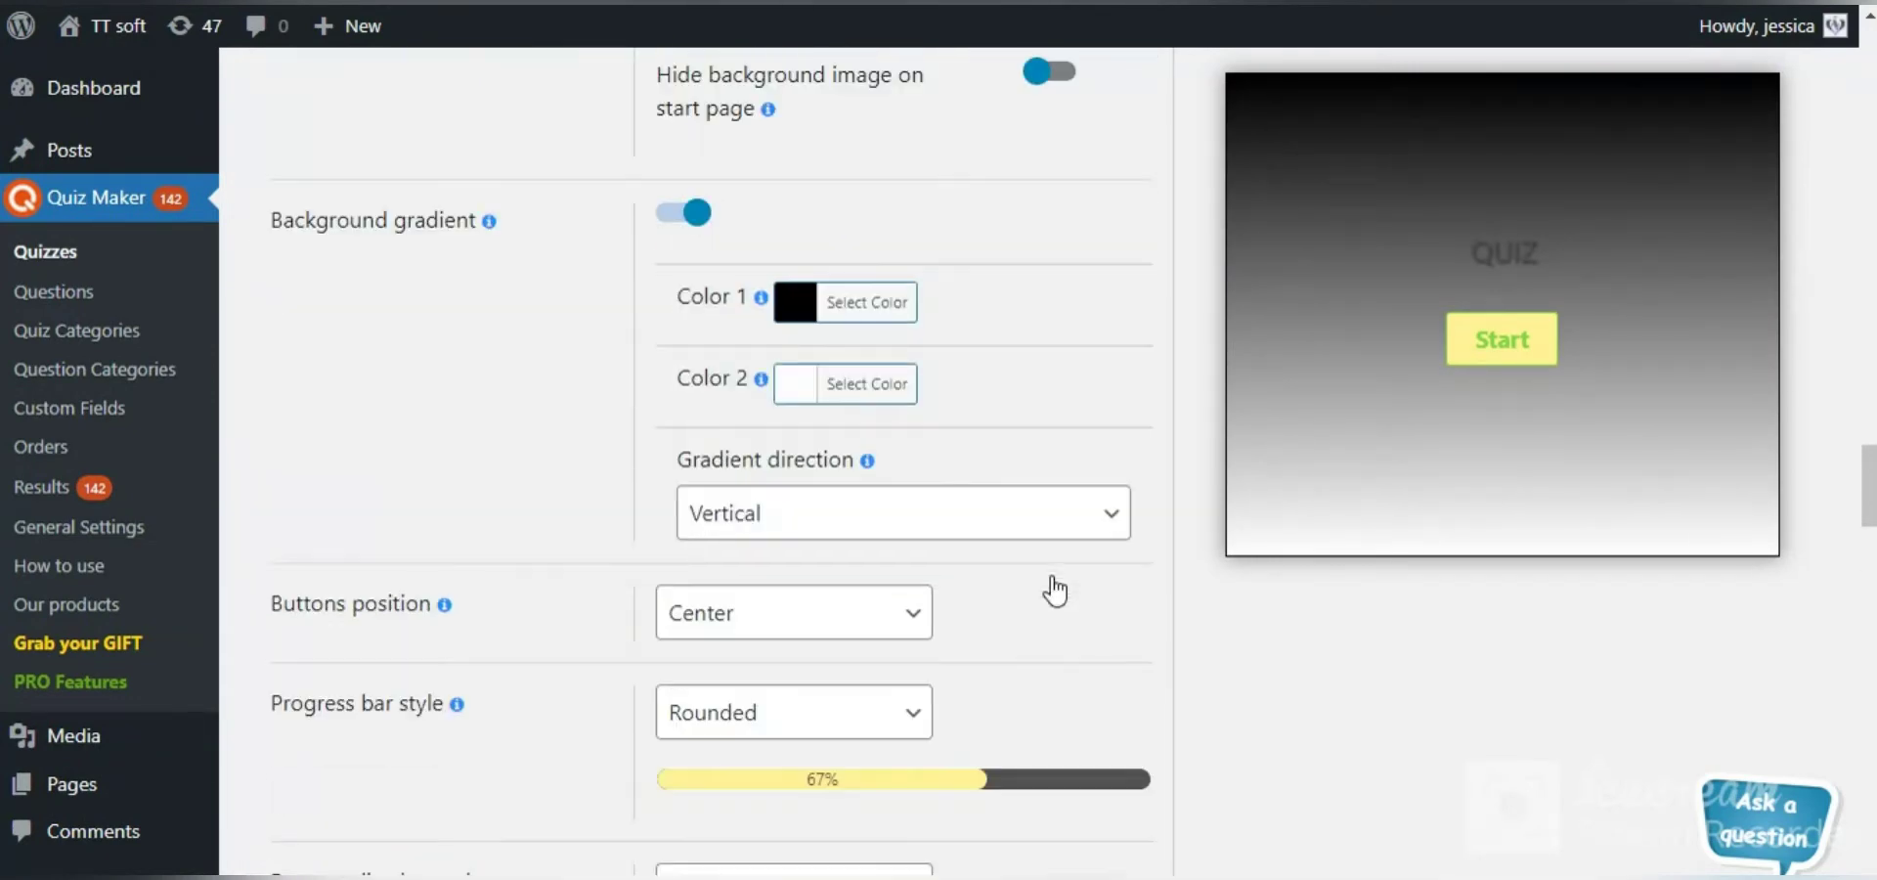
pyautogui.scroll(15, 1056, 586)
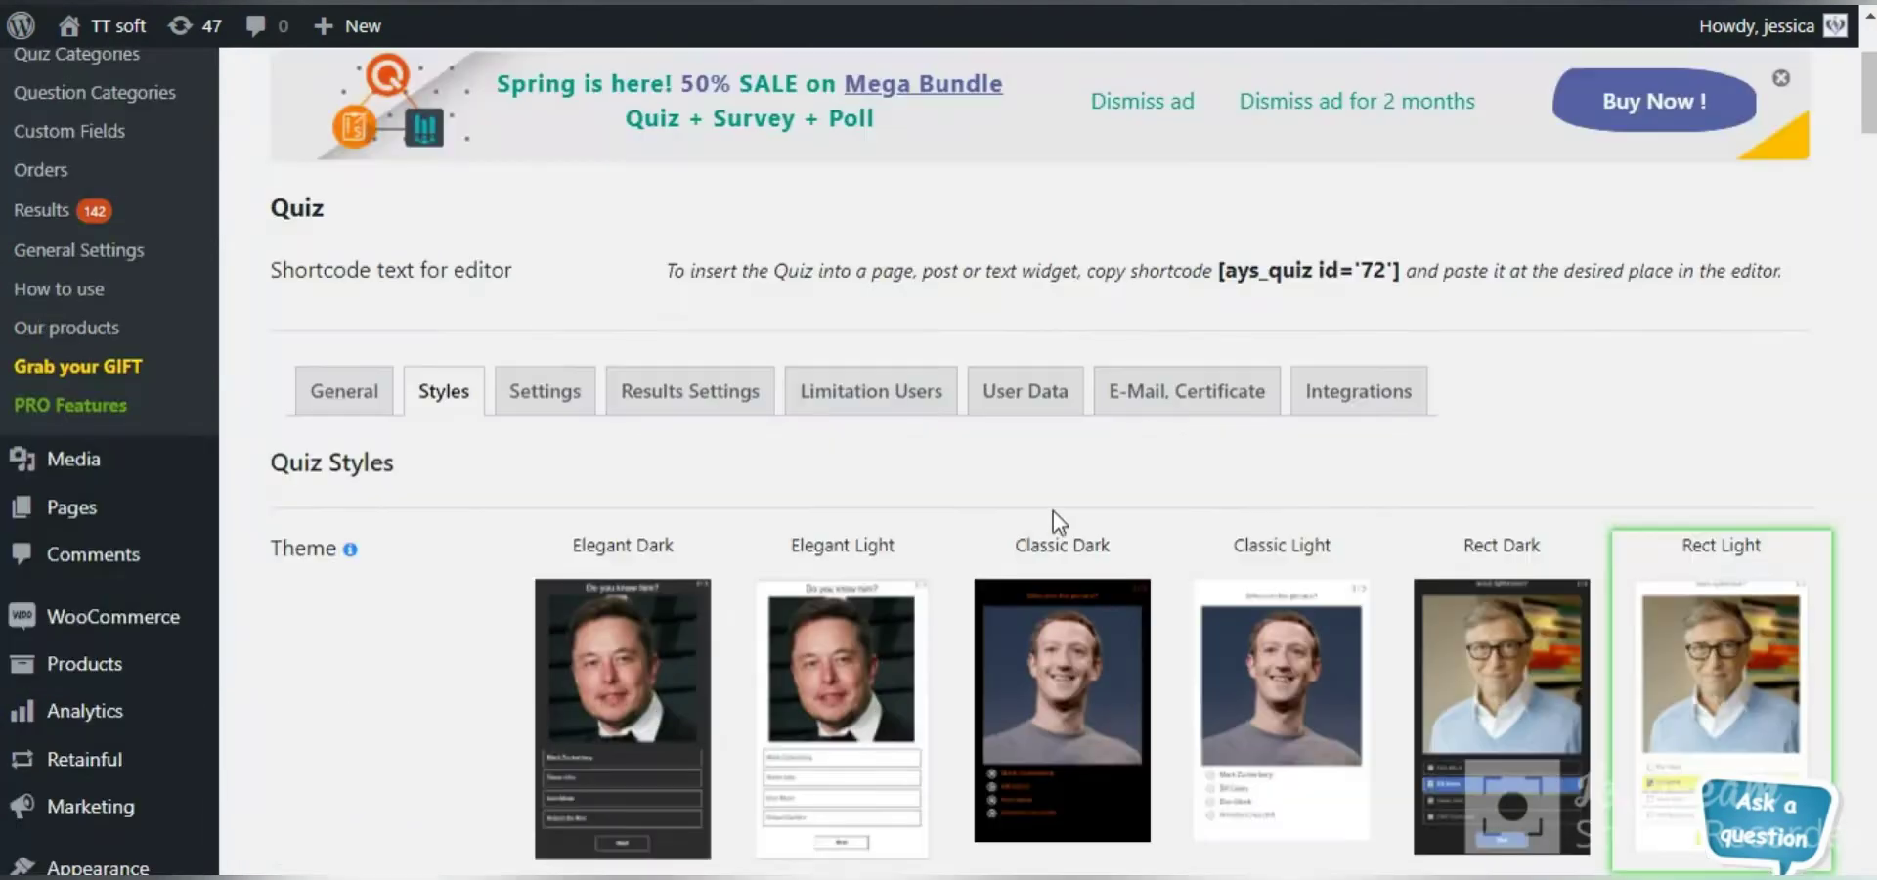
pyautogui.click(545, 391)
pyautogui.scroll(-1, 548, 409)
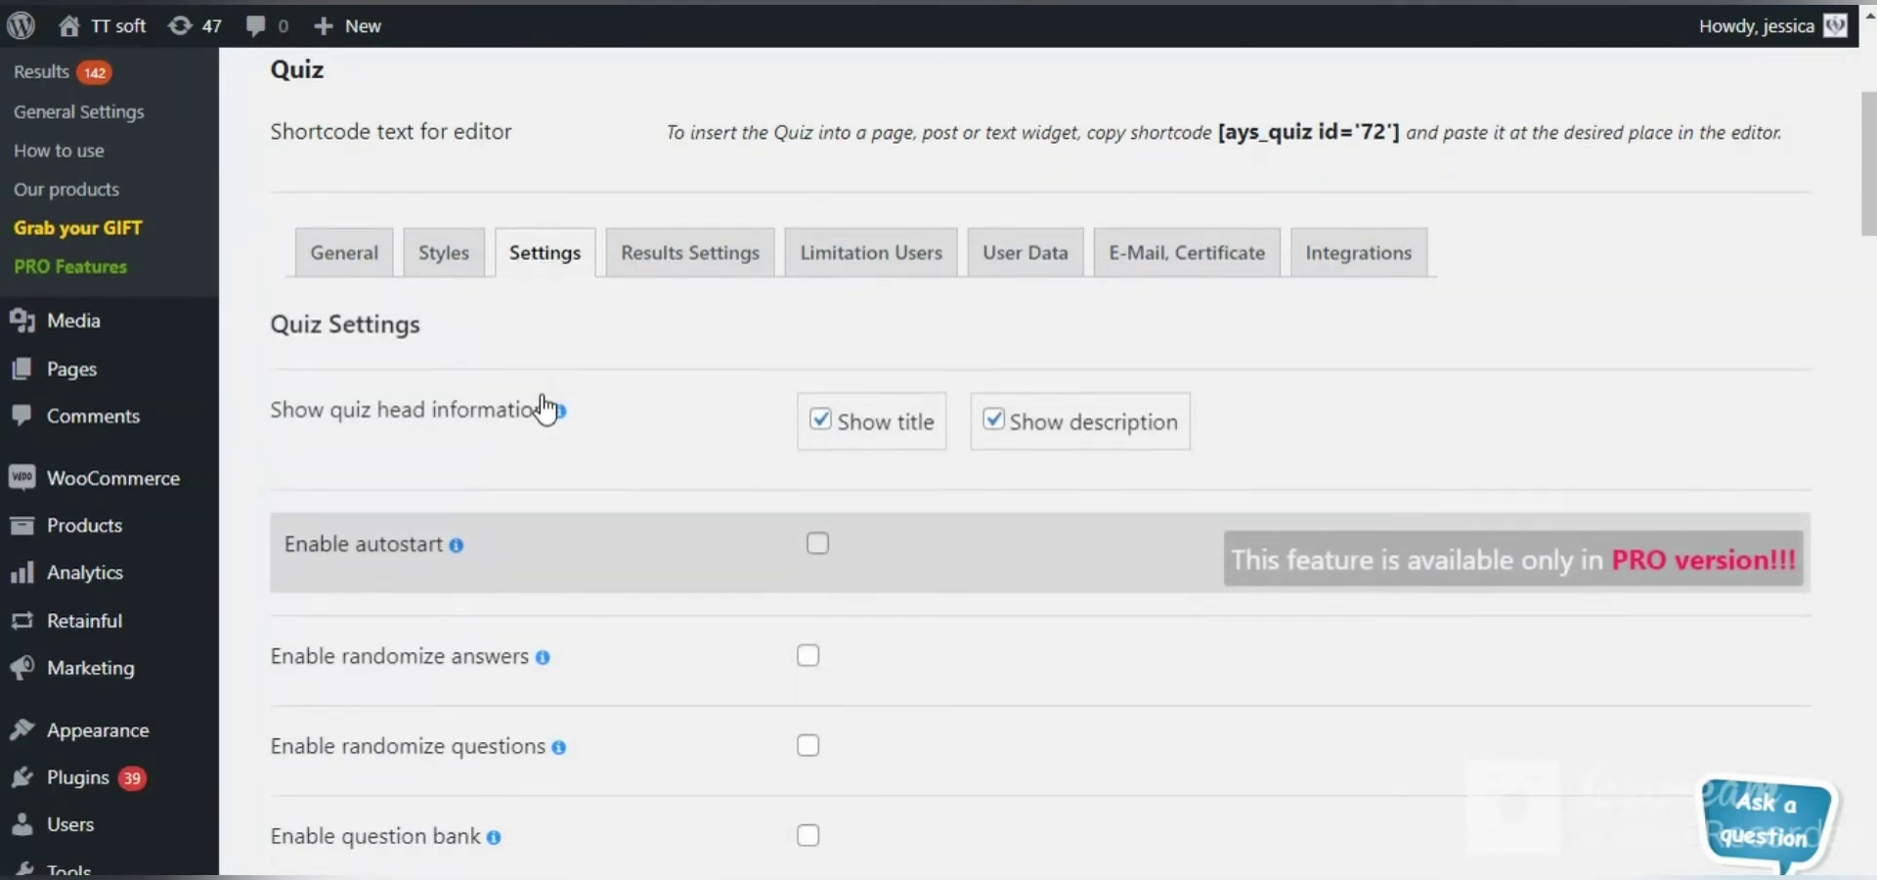
pyautogui.scroll(-1, 792, 533)
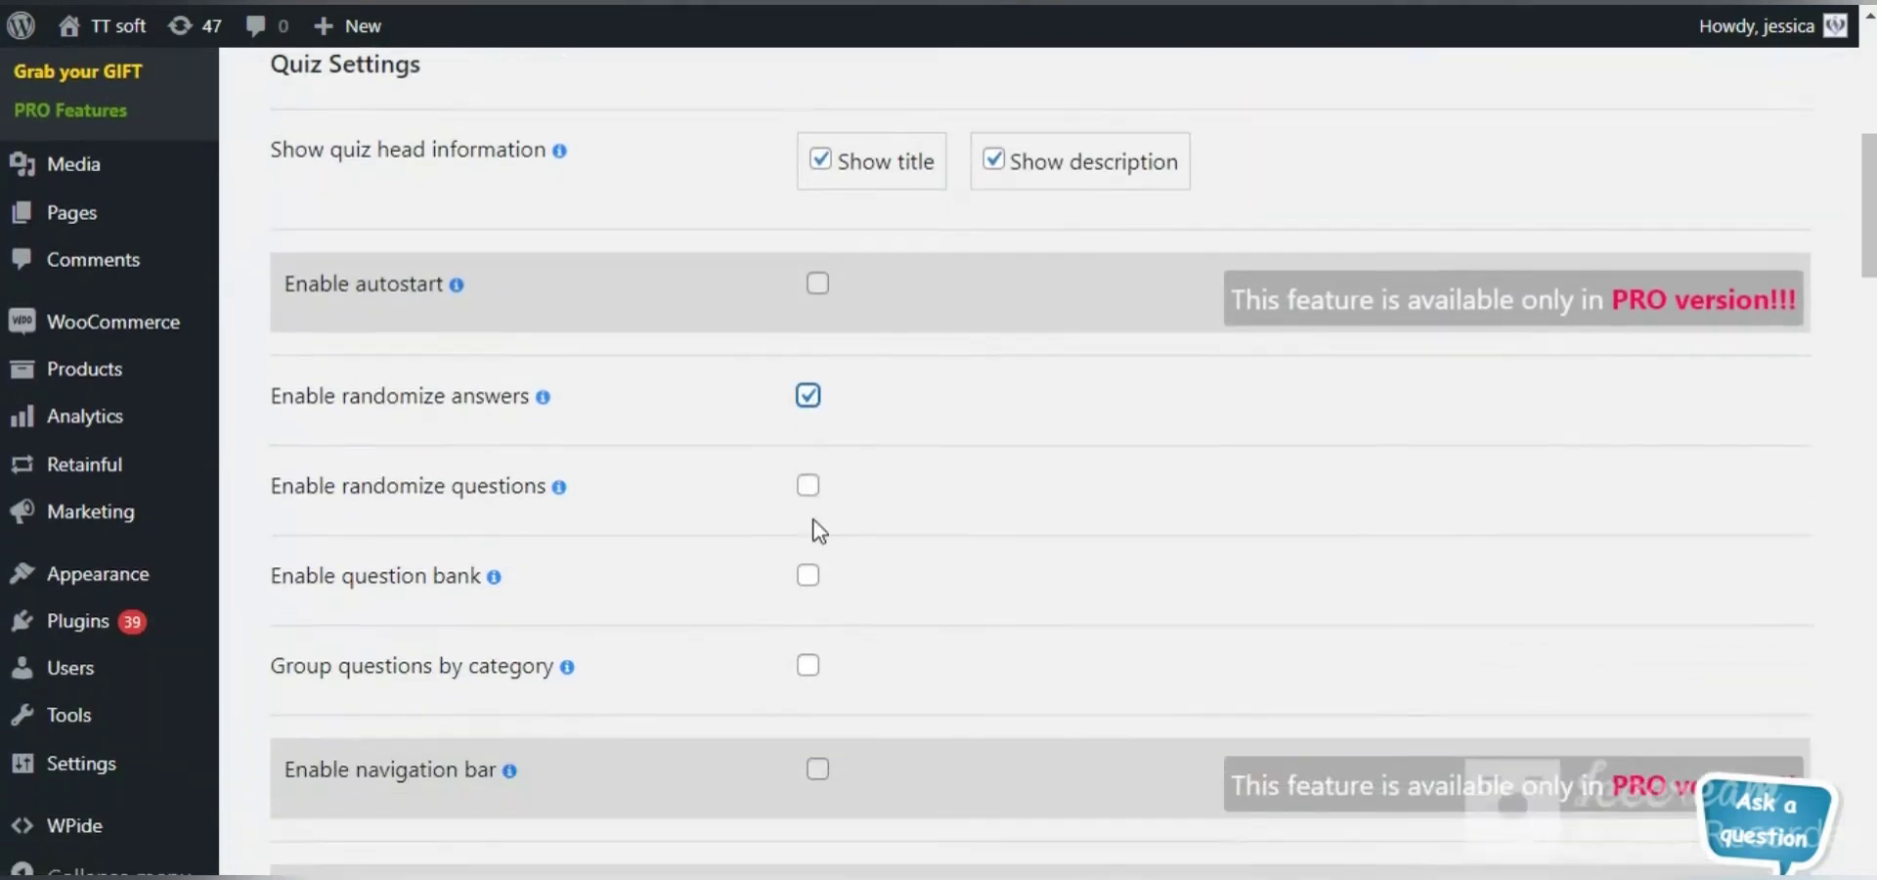
pyautogui.scroll(-1, 819, 531)
pyautogui.scroll(-3, 808, 491)
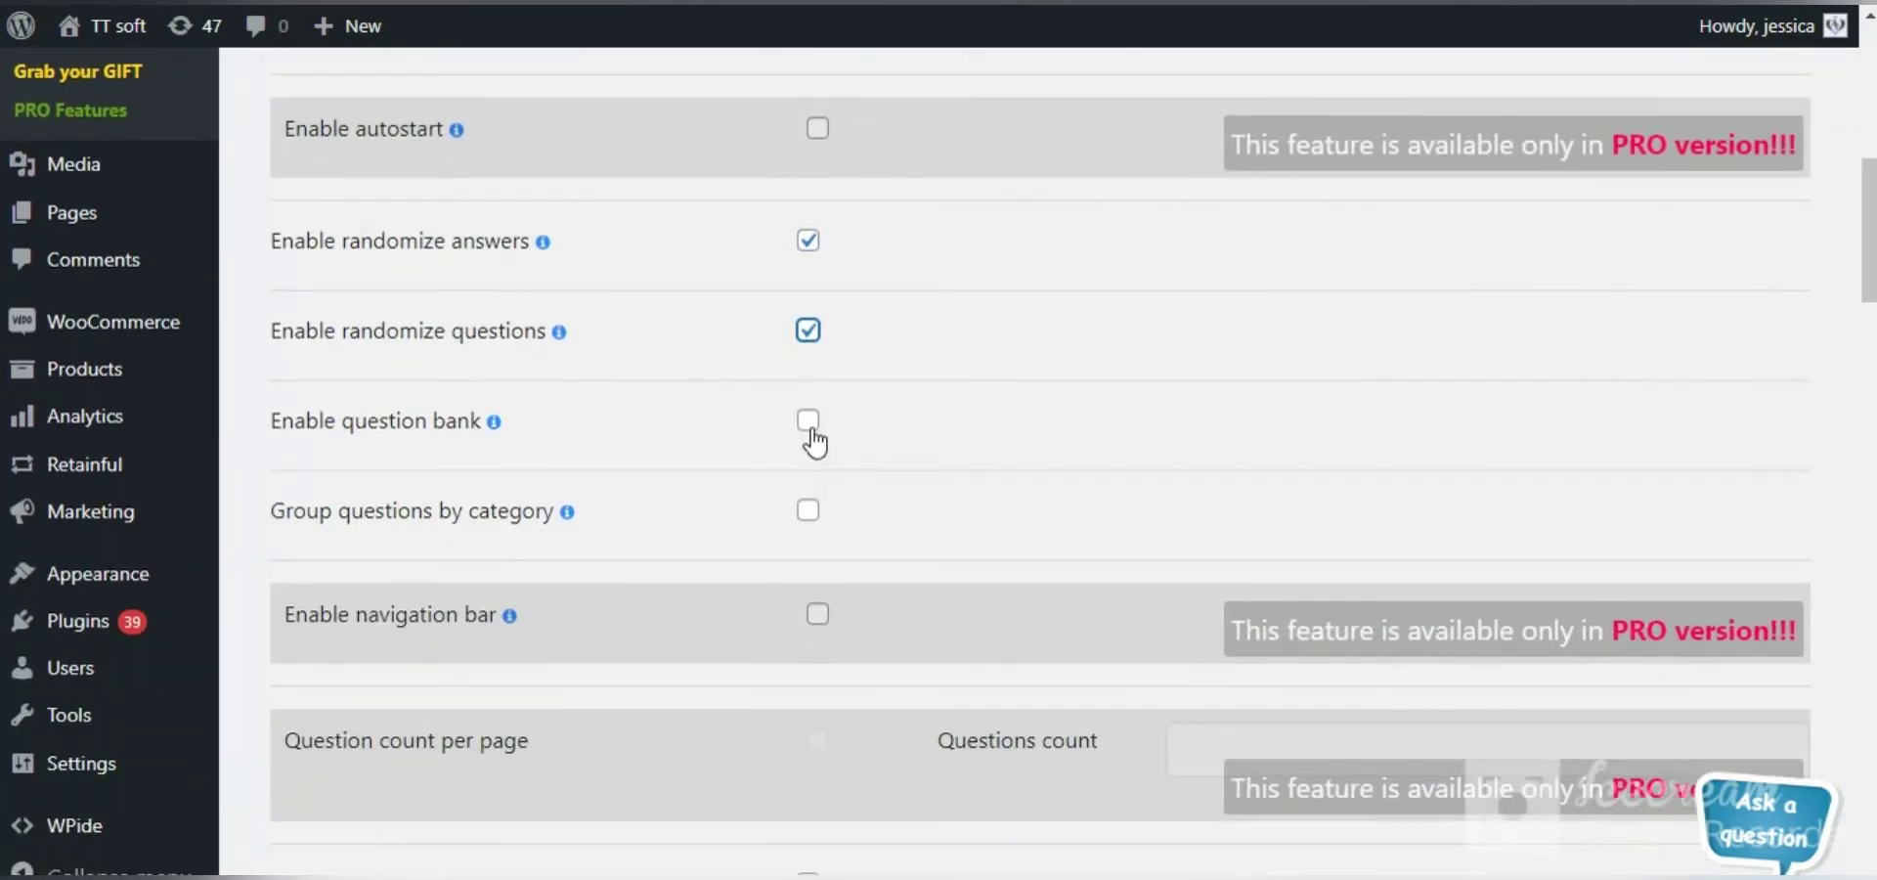
pyautogui.click(810, 528)
# - Set the answers view to Grid and turn on Show correct answers
pyautogui.scroll(-5, 810, 526)
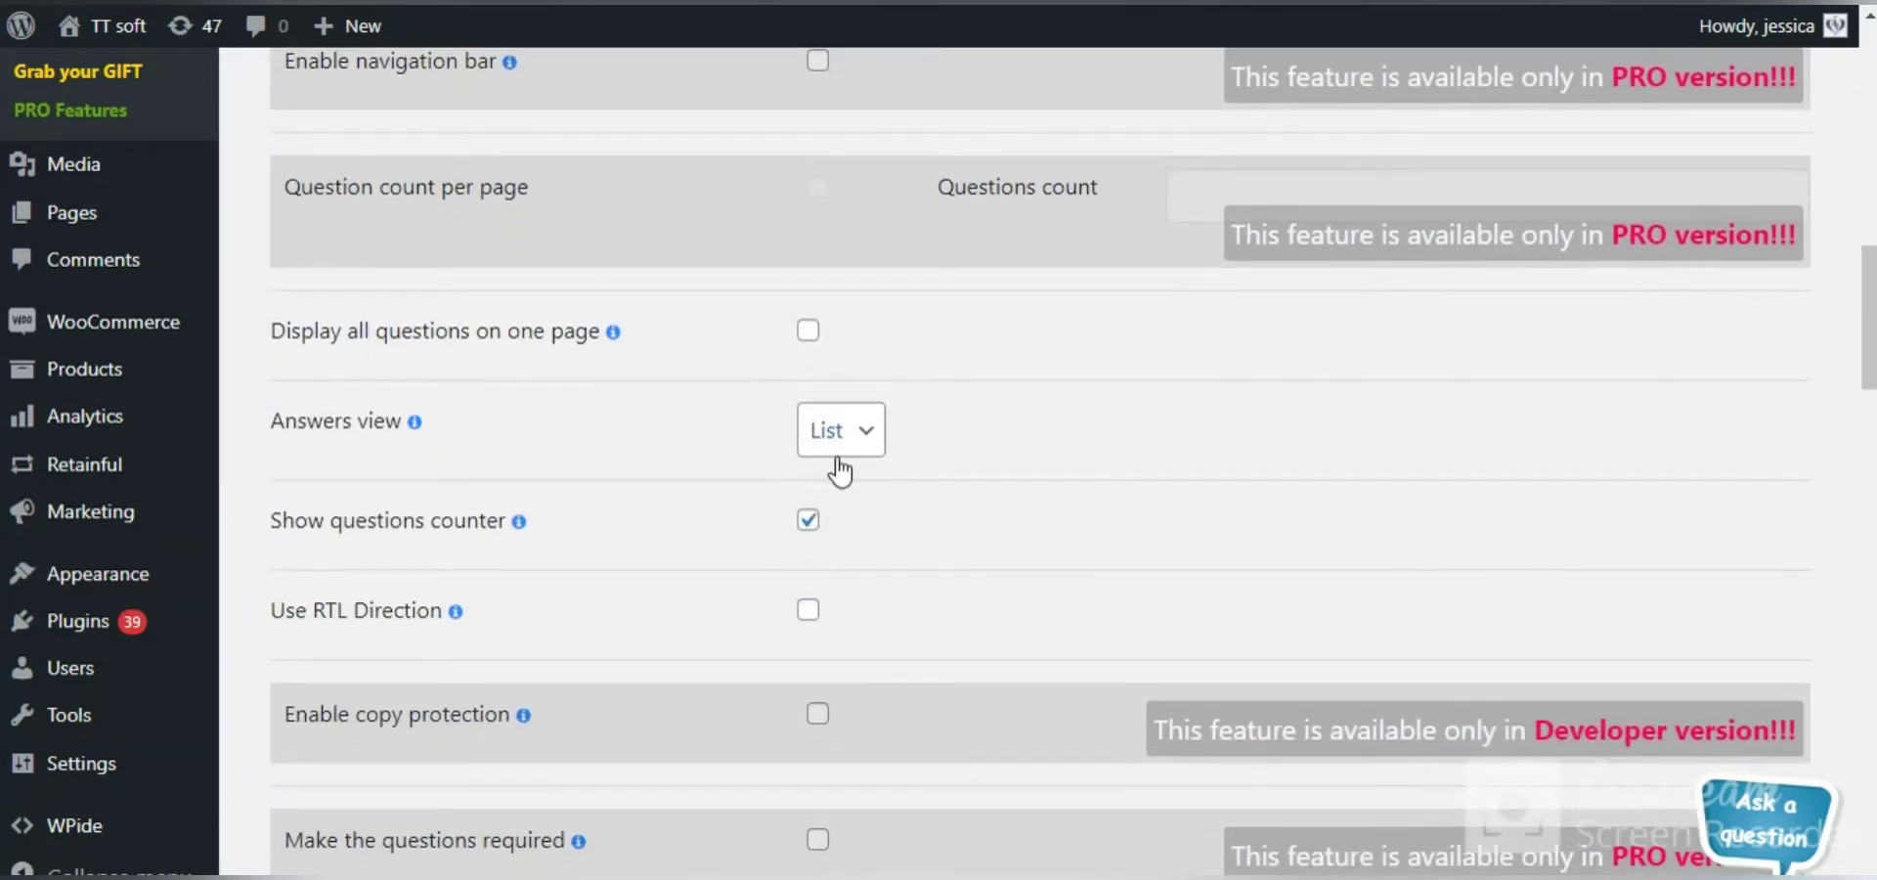
pyautogui.click(838, 460)
pyautogui.click(843, 503)
pyautogui.scroll(-3, 843, 508)
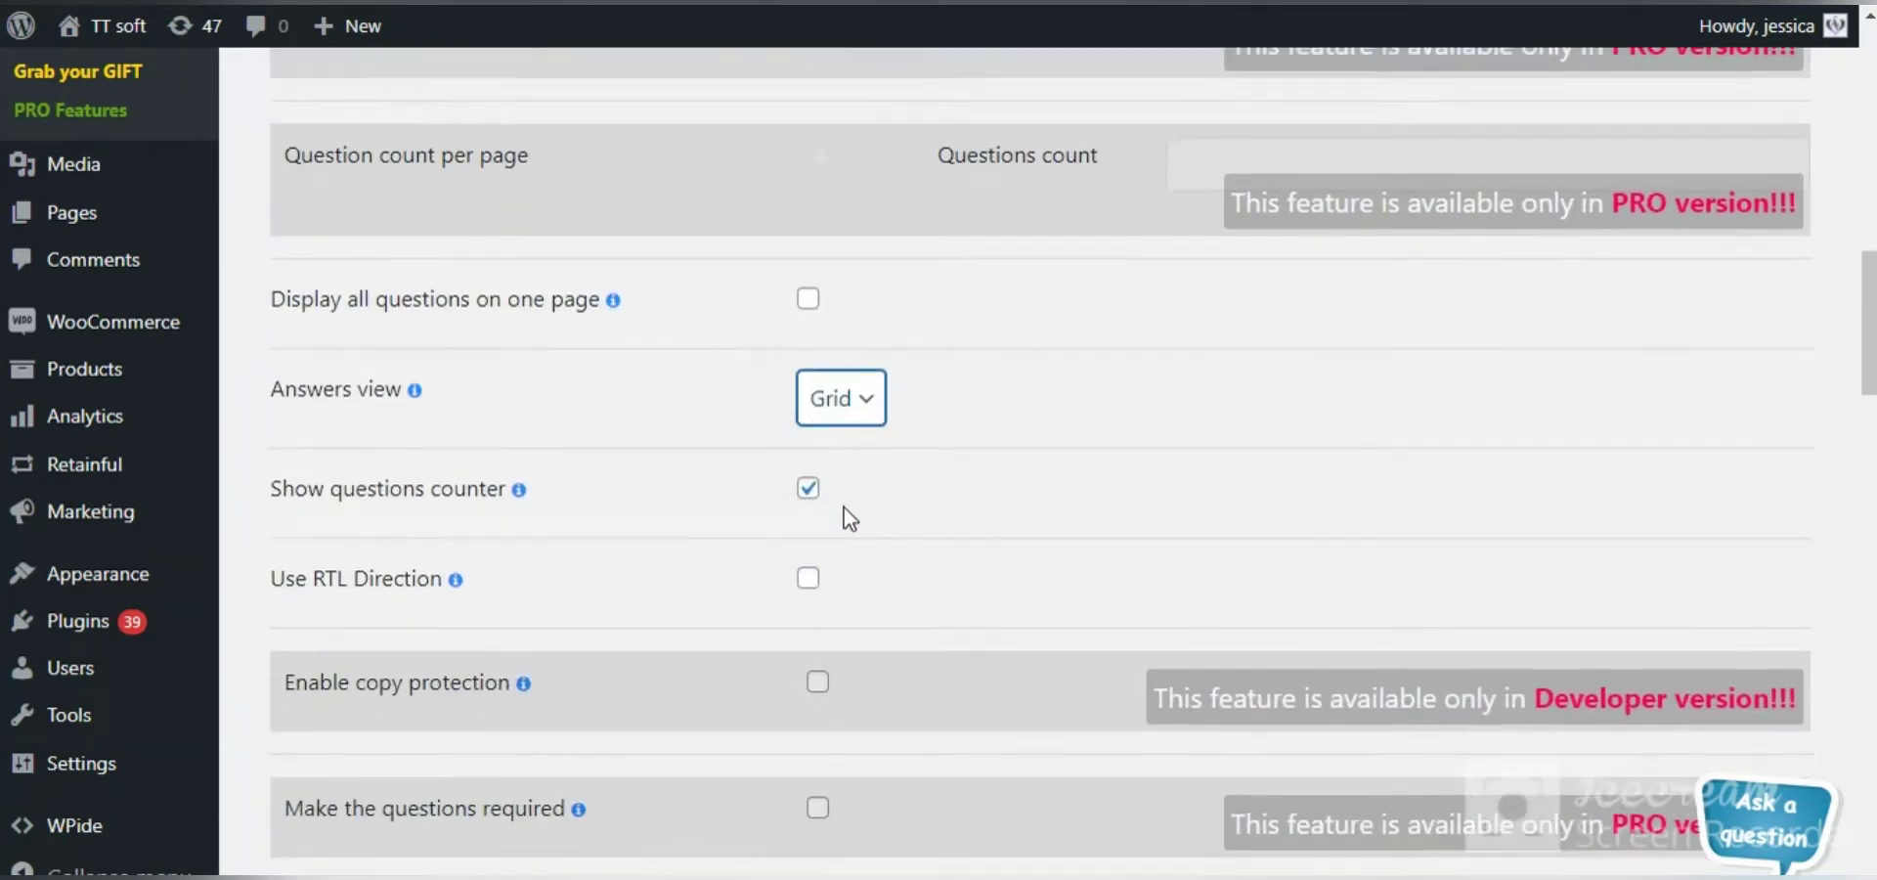
pyautogui.scroll(-9, 850, 513)
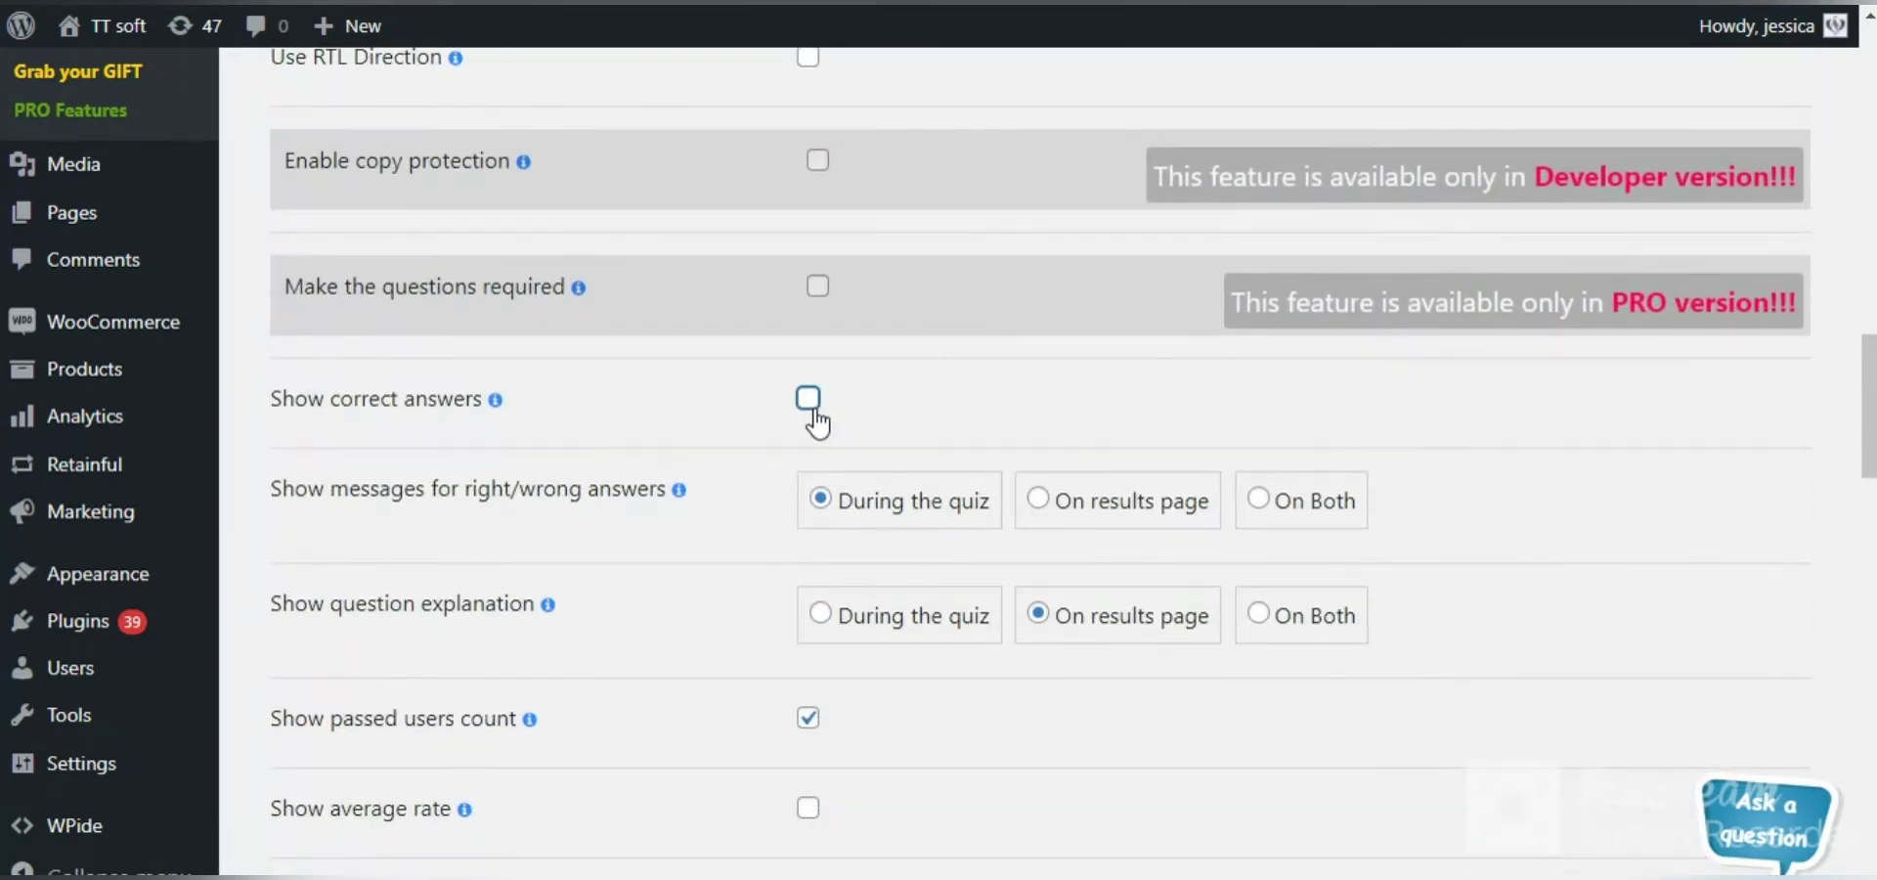
pyautogui.click(809, 399)
# - Enable the live progress bar and the quiz timer
pyautogui.scroll(-11, 1069, 524)
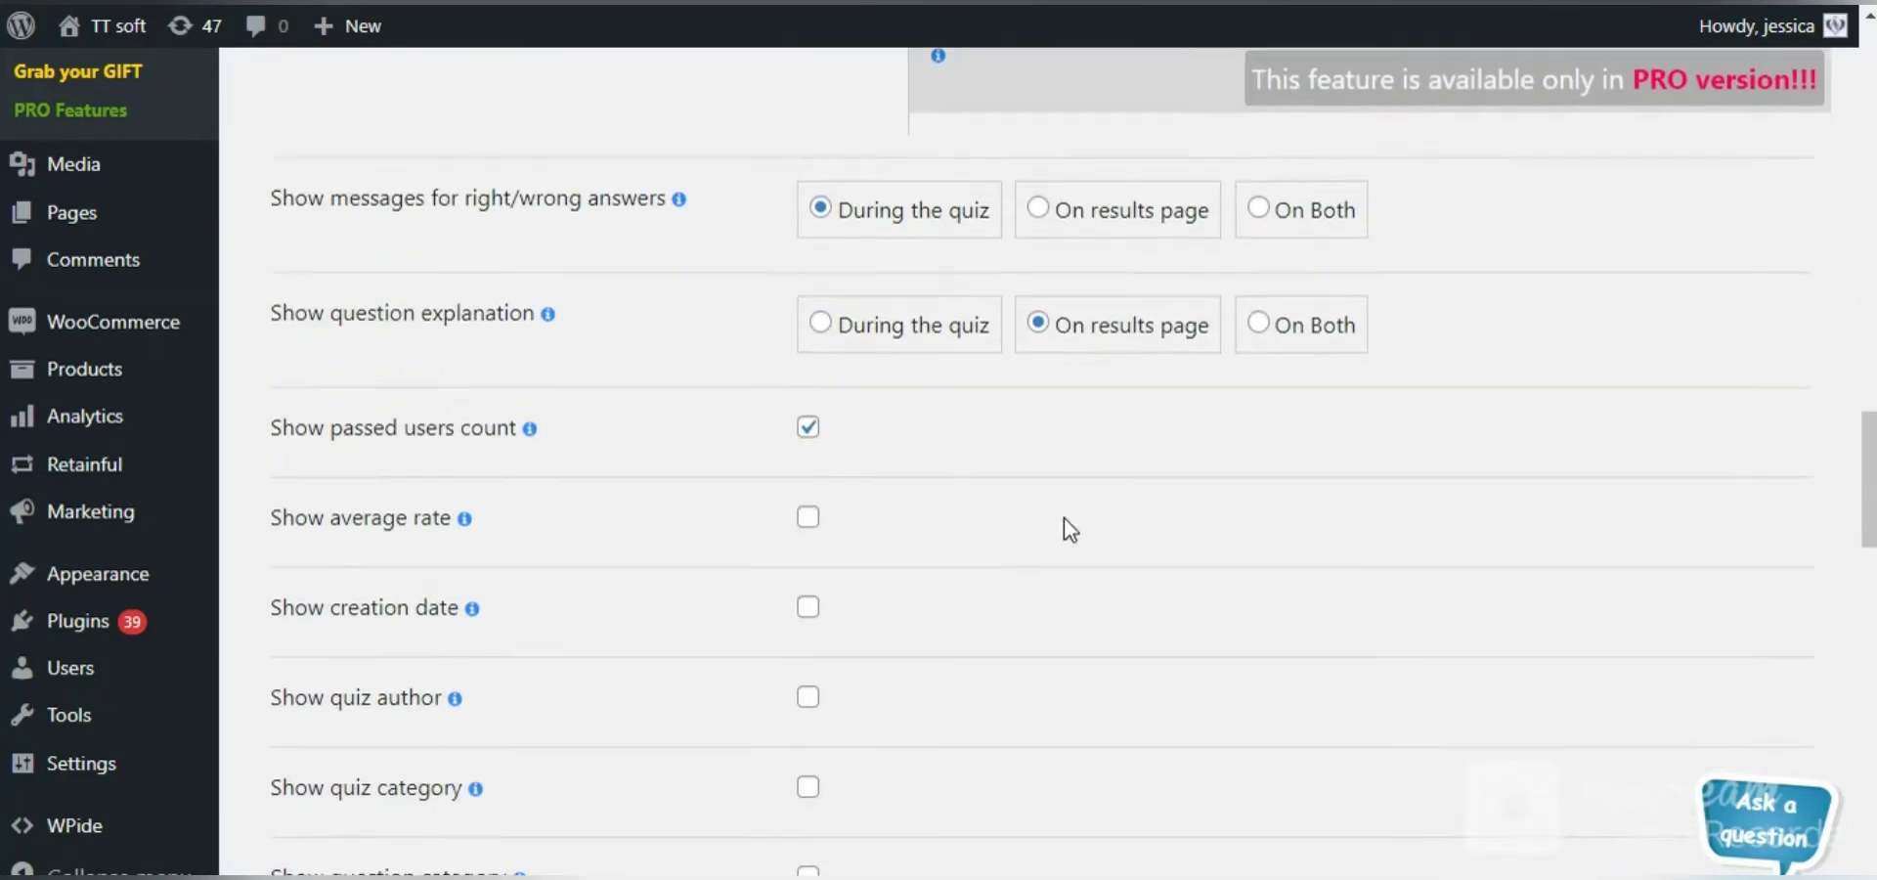
pyautogui.scroll(-3, 1066, 521)
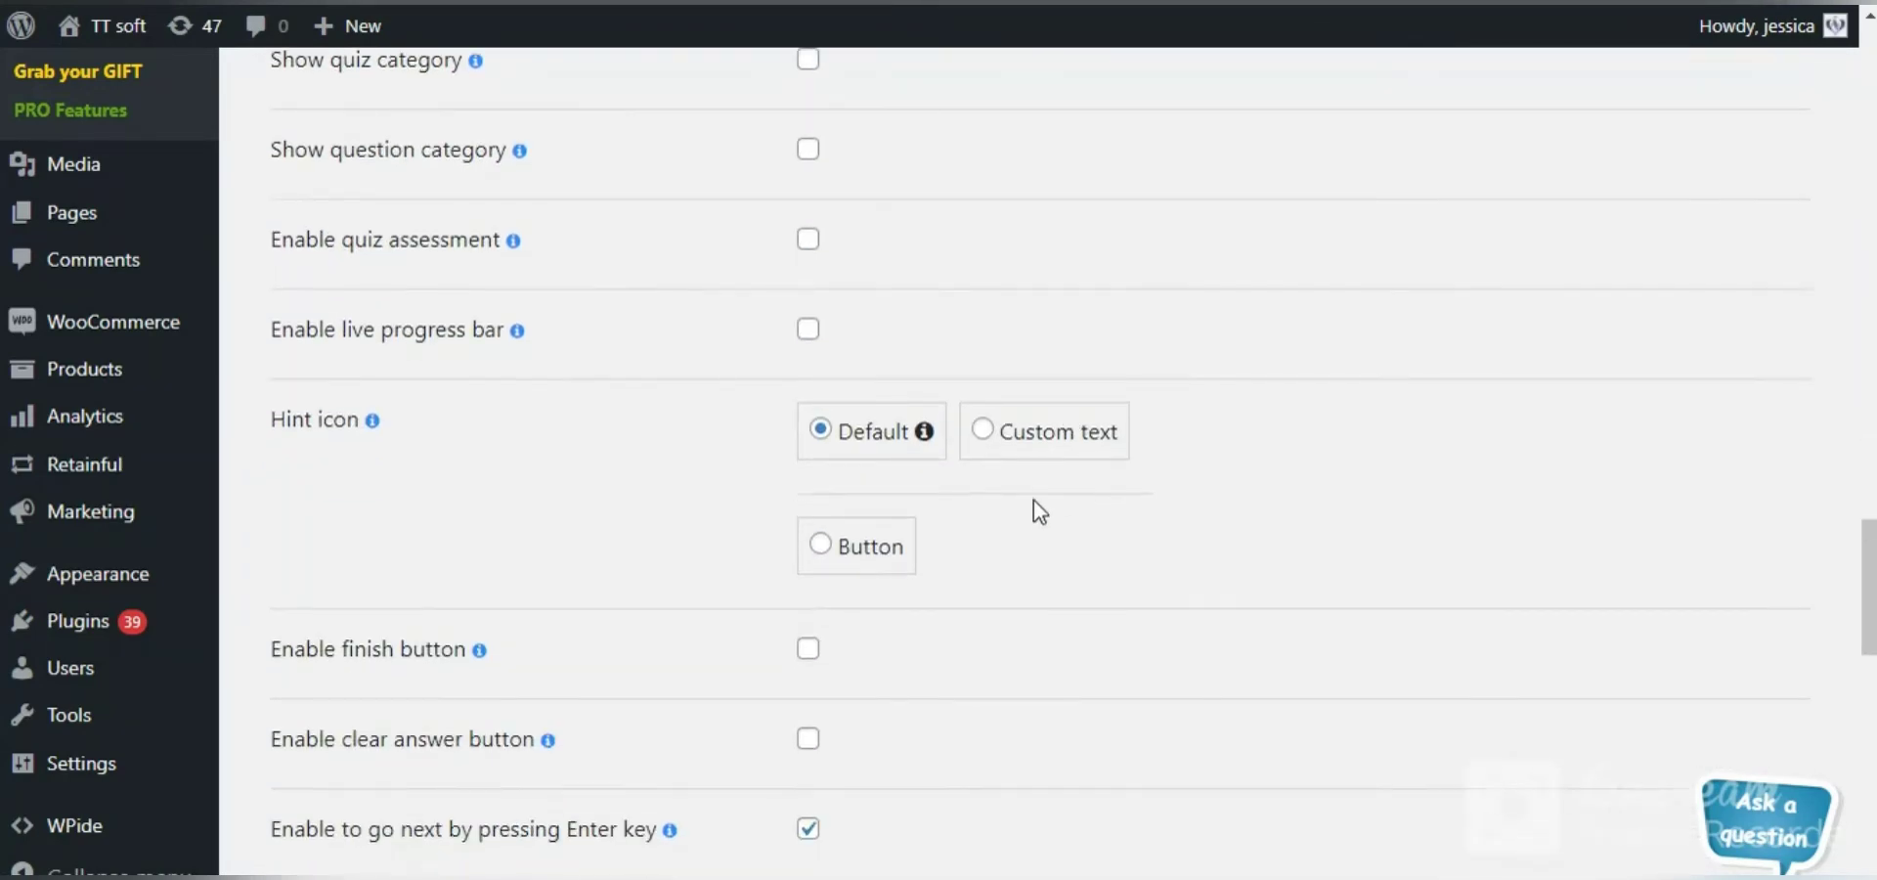
pyautogui.click(814, 337)
pyautogui.scroll(-6, 1036, 473)
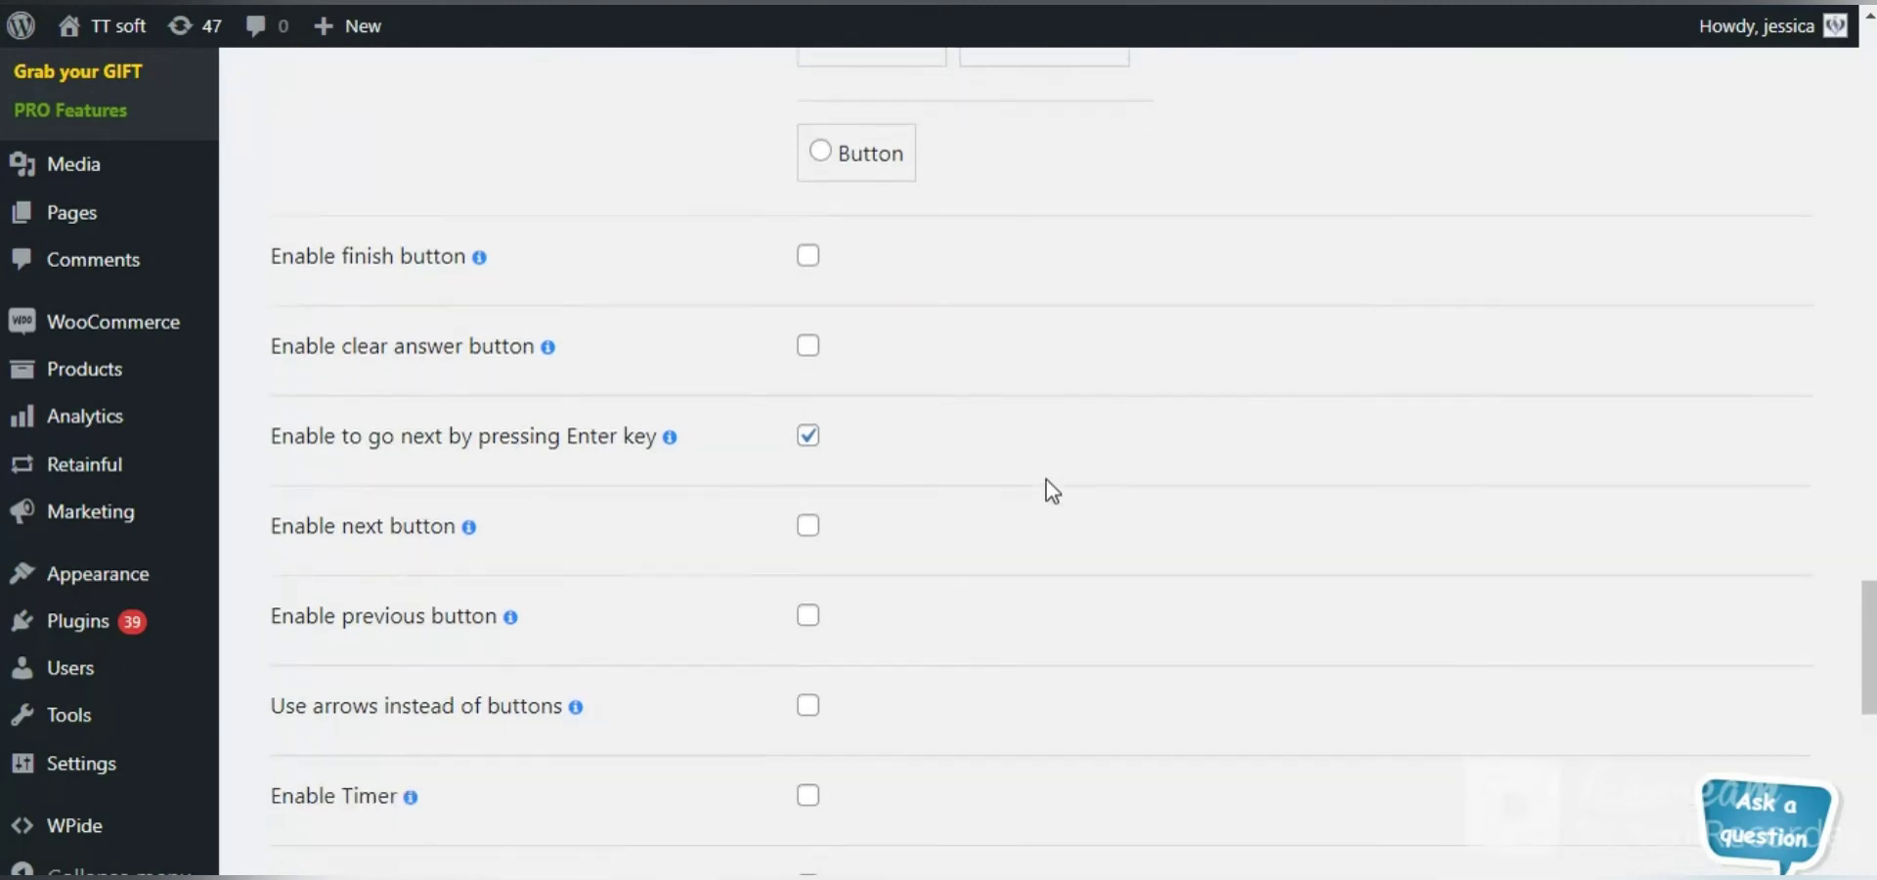
pyautogui.click(807, 526)
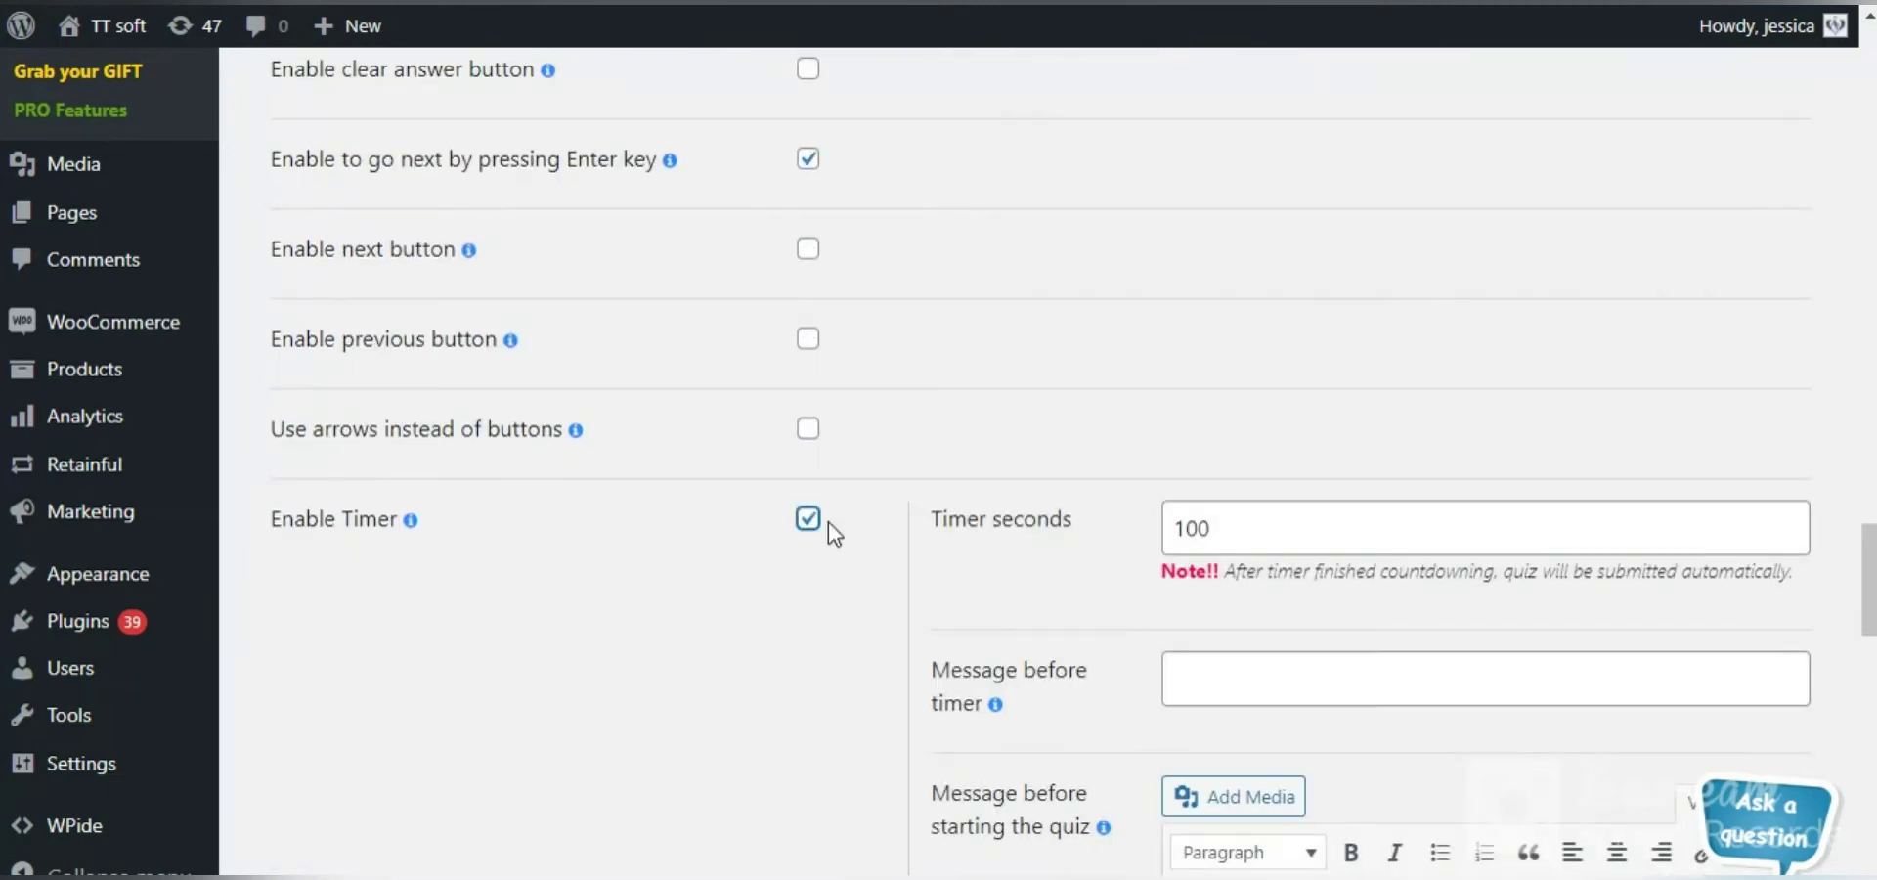
pyautogui.scroll(-3, 1315, 571)
# - Enable full-screen mode at the end of the quiz settings
pyautogui.scroll(13, 1300, 587)
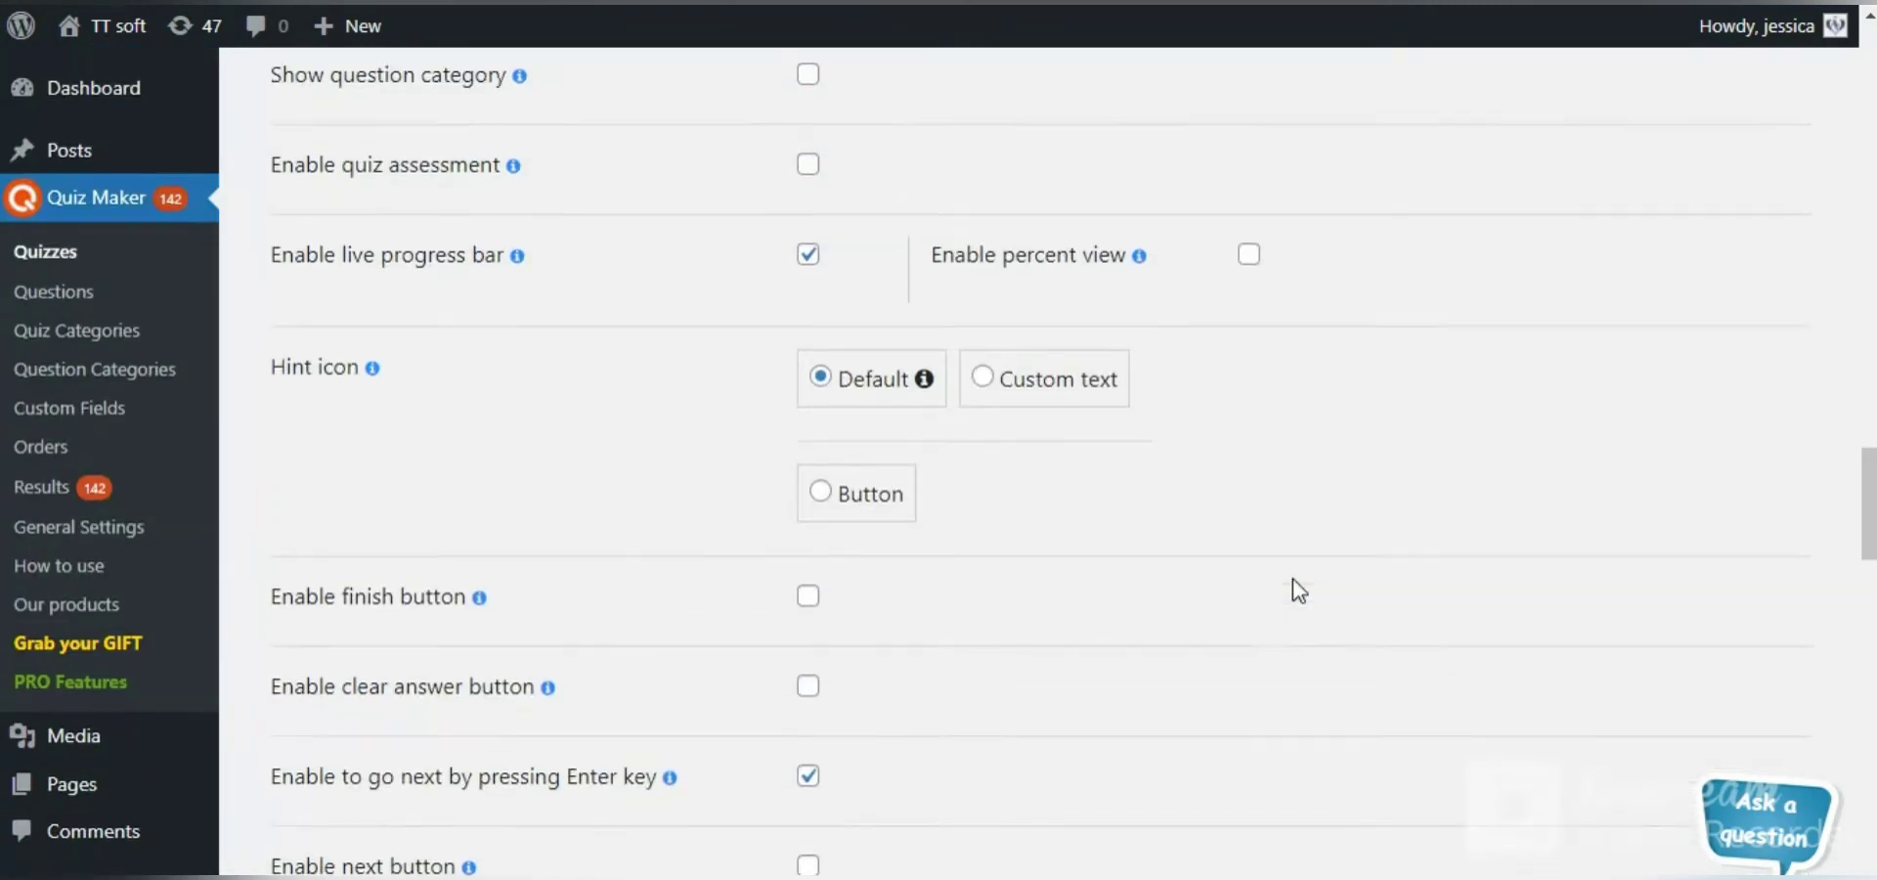
pyautogui.scroll(9, 1298, 591)
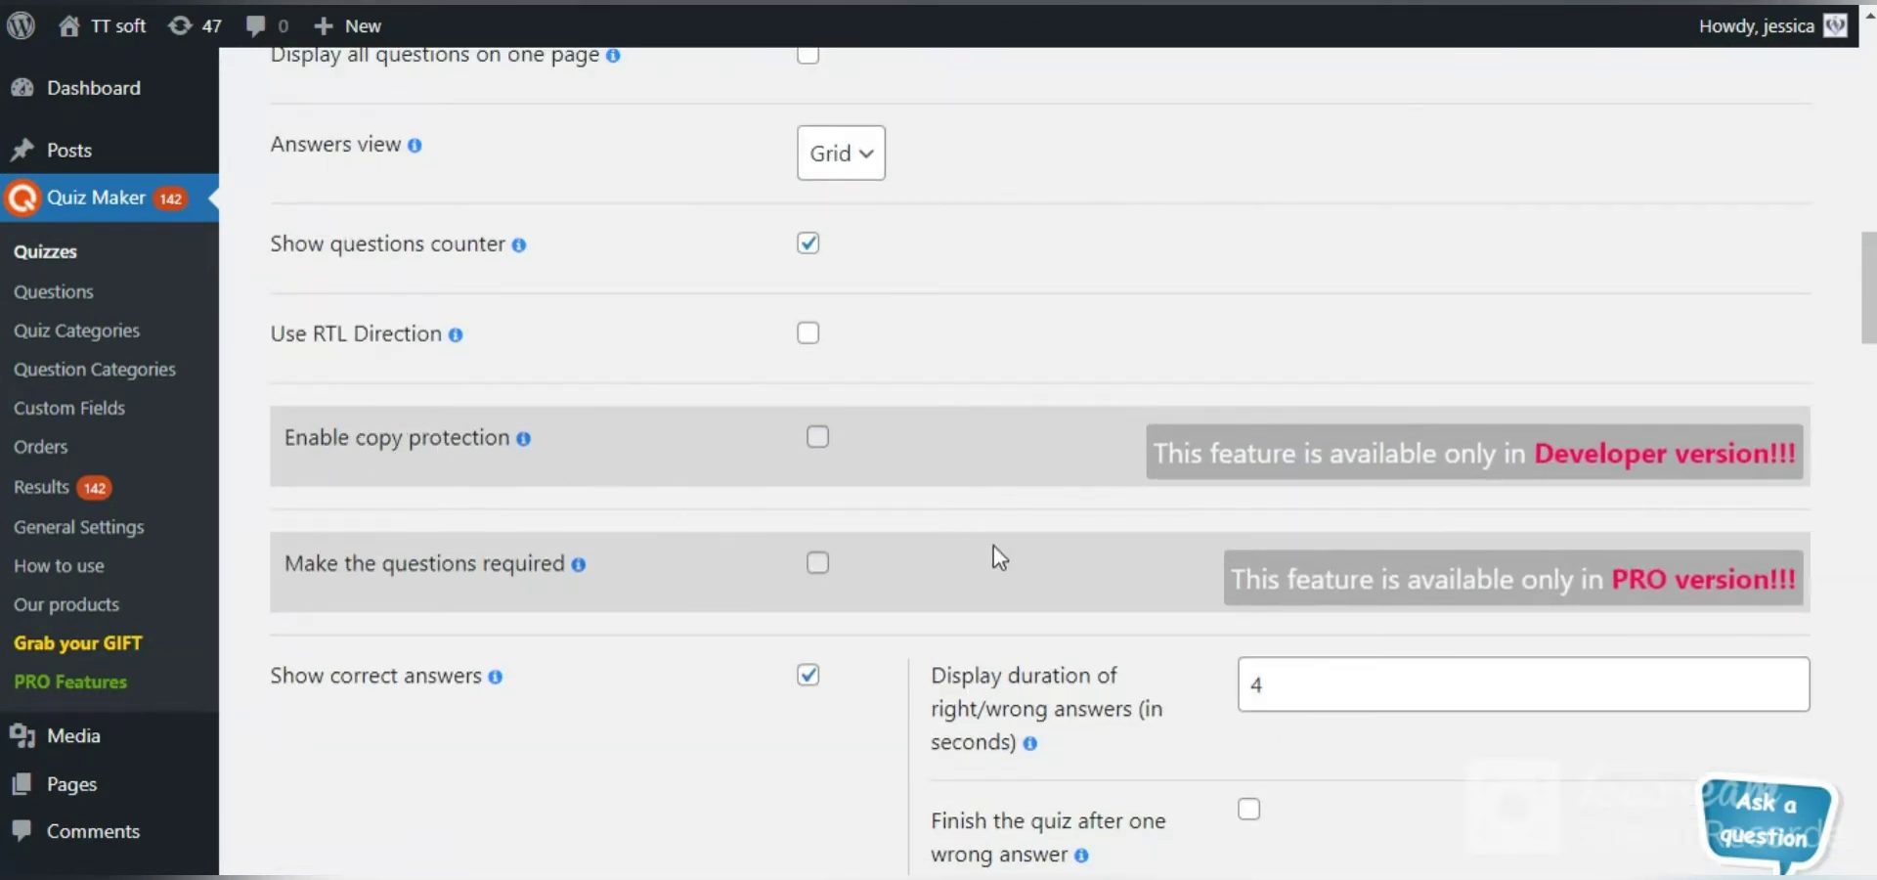
pyautogui.scroll(-20, 997, 557)
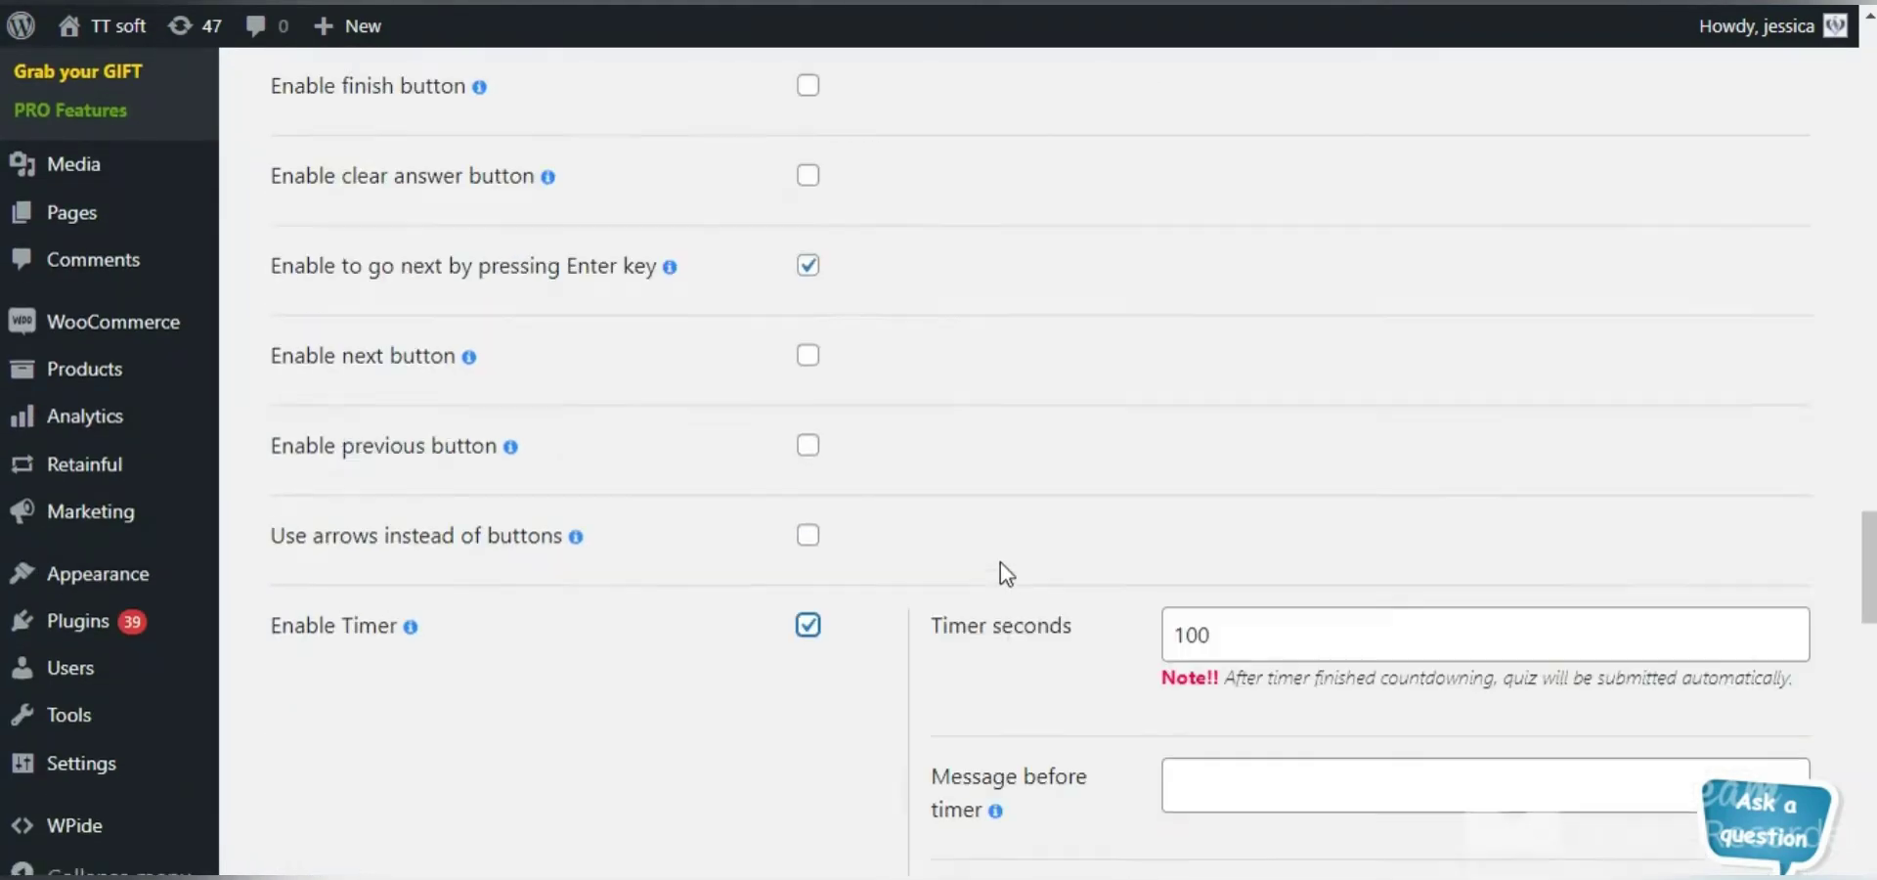
pyautogui.scroll(-15, 1000, 563)
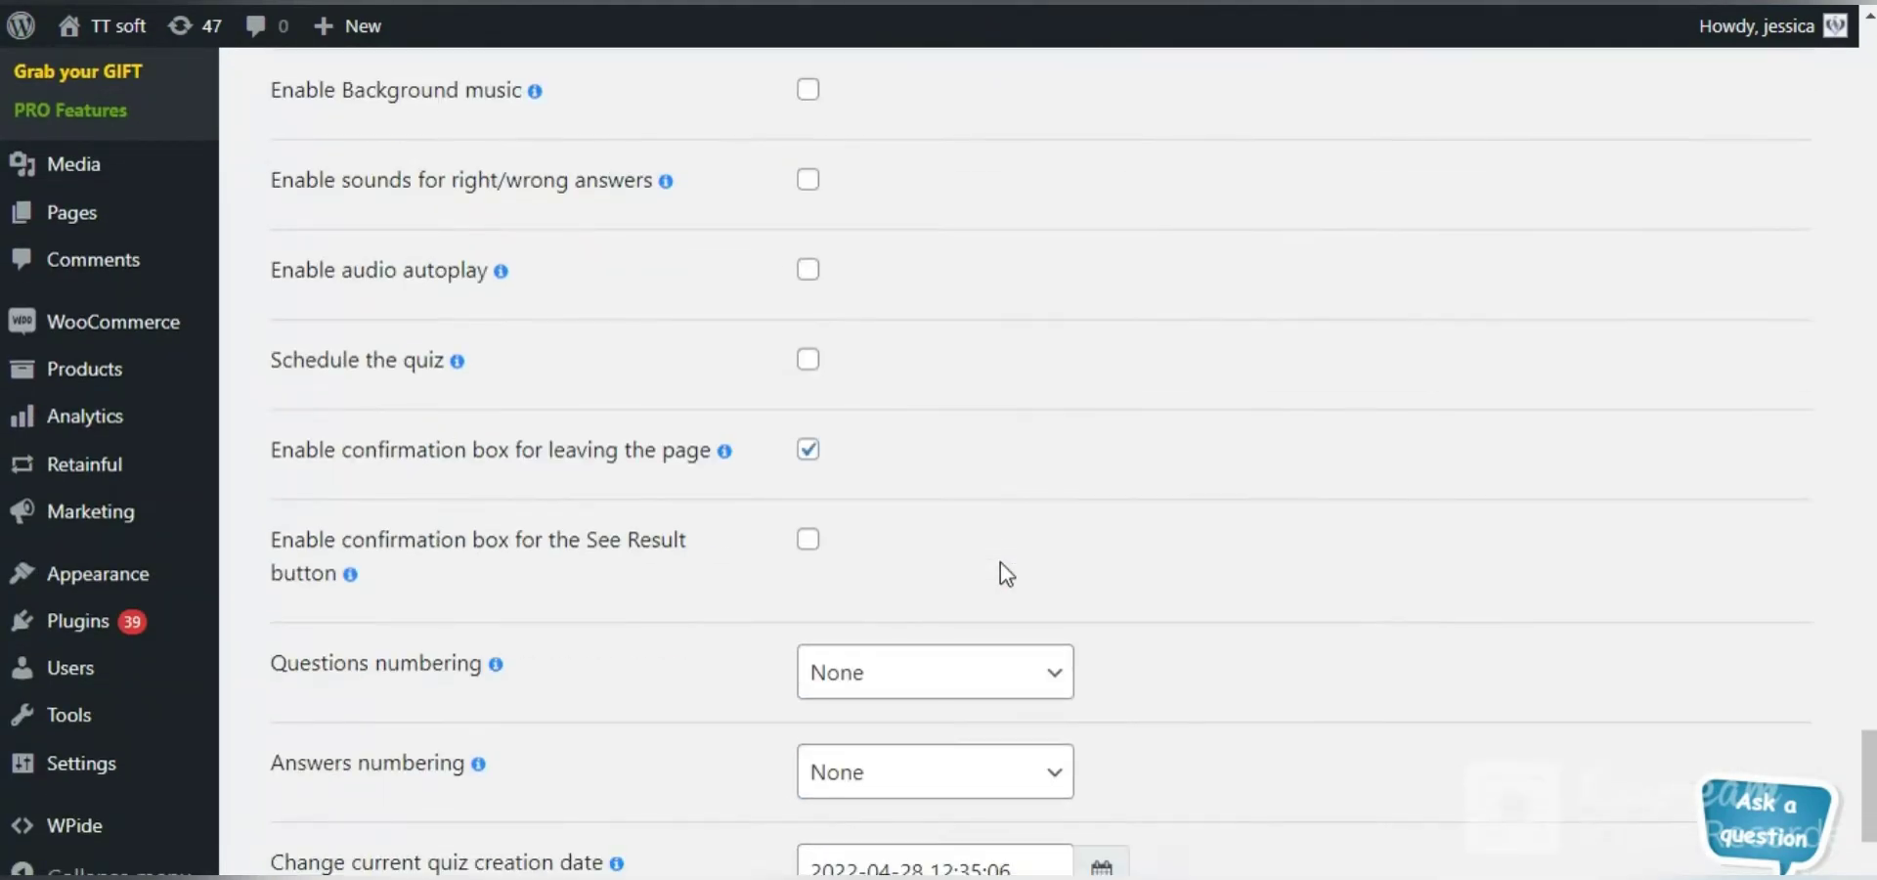
pyautogui.scroll(-4, 1000, 563)
pyautogui.click(807, 708)
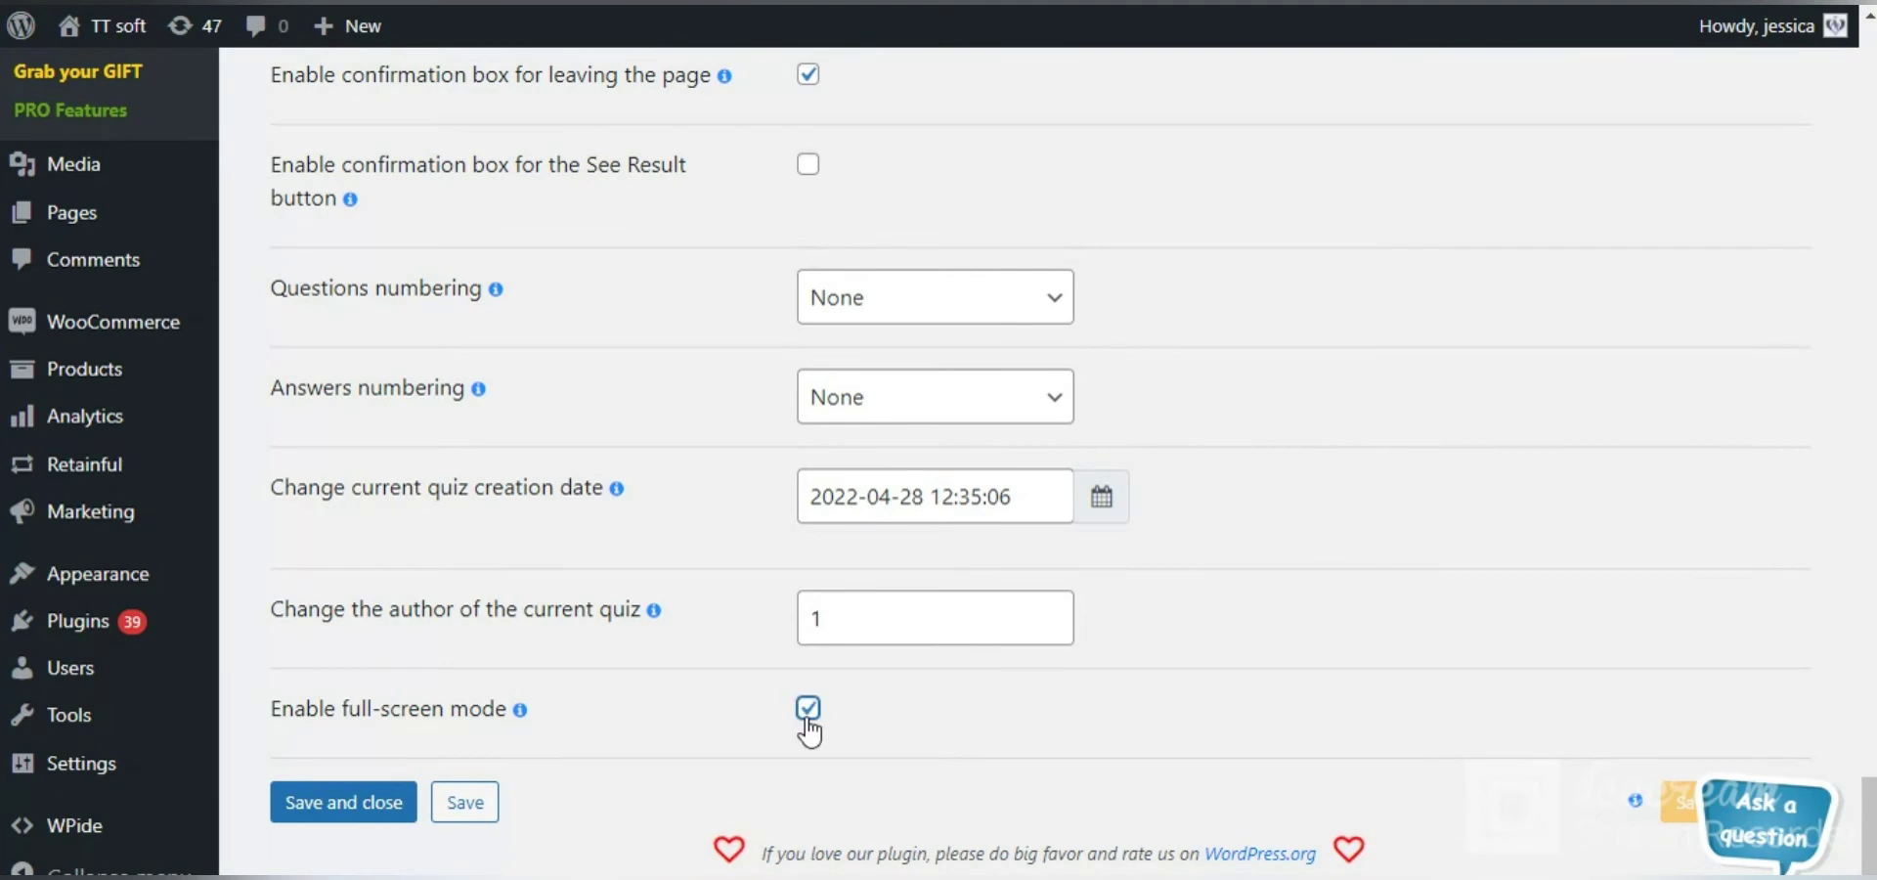
# - Open the quiz's results settings and enable Redirect after submission
pyautogui.scroll(18, 1101, 691)
pyautogui.scroll(20, 1101, 691)
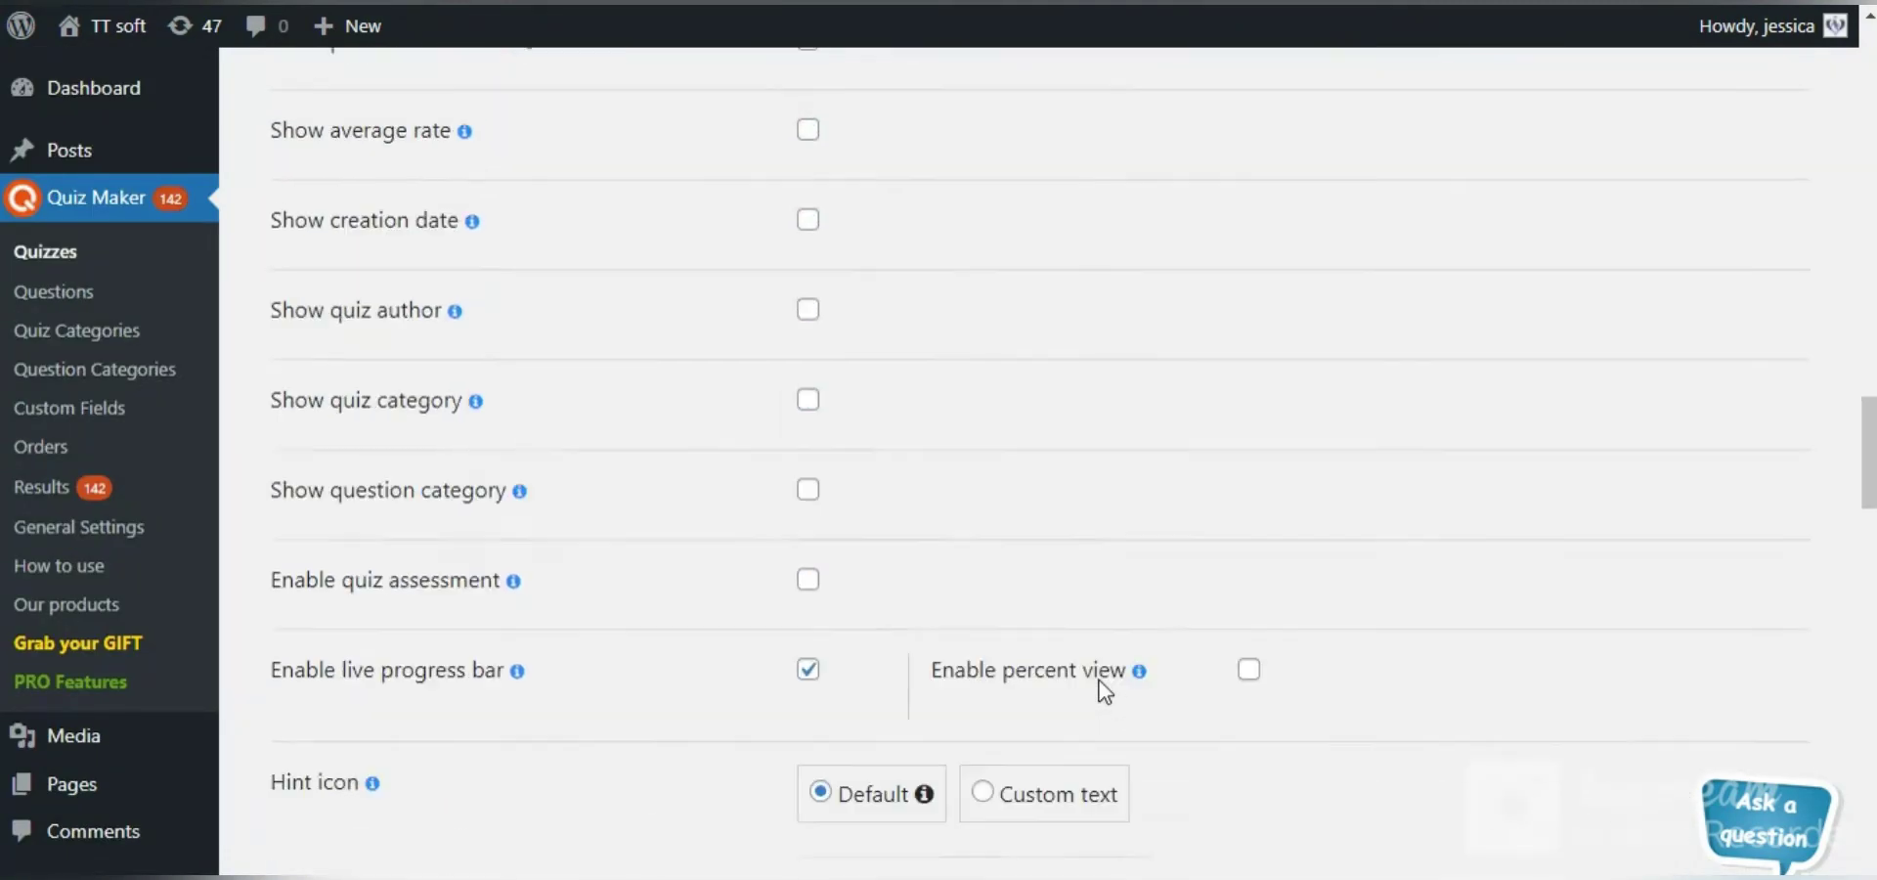
pyautogui.scroll(2, 1104, 691)
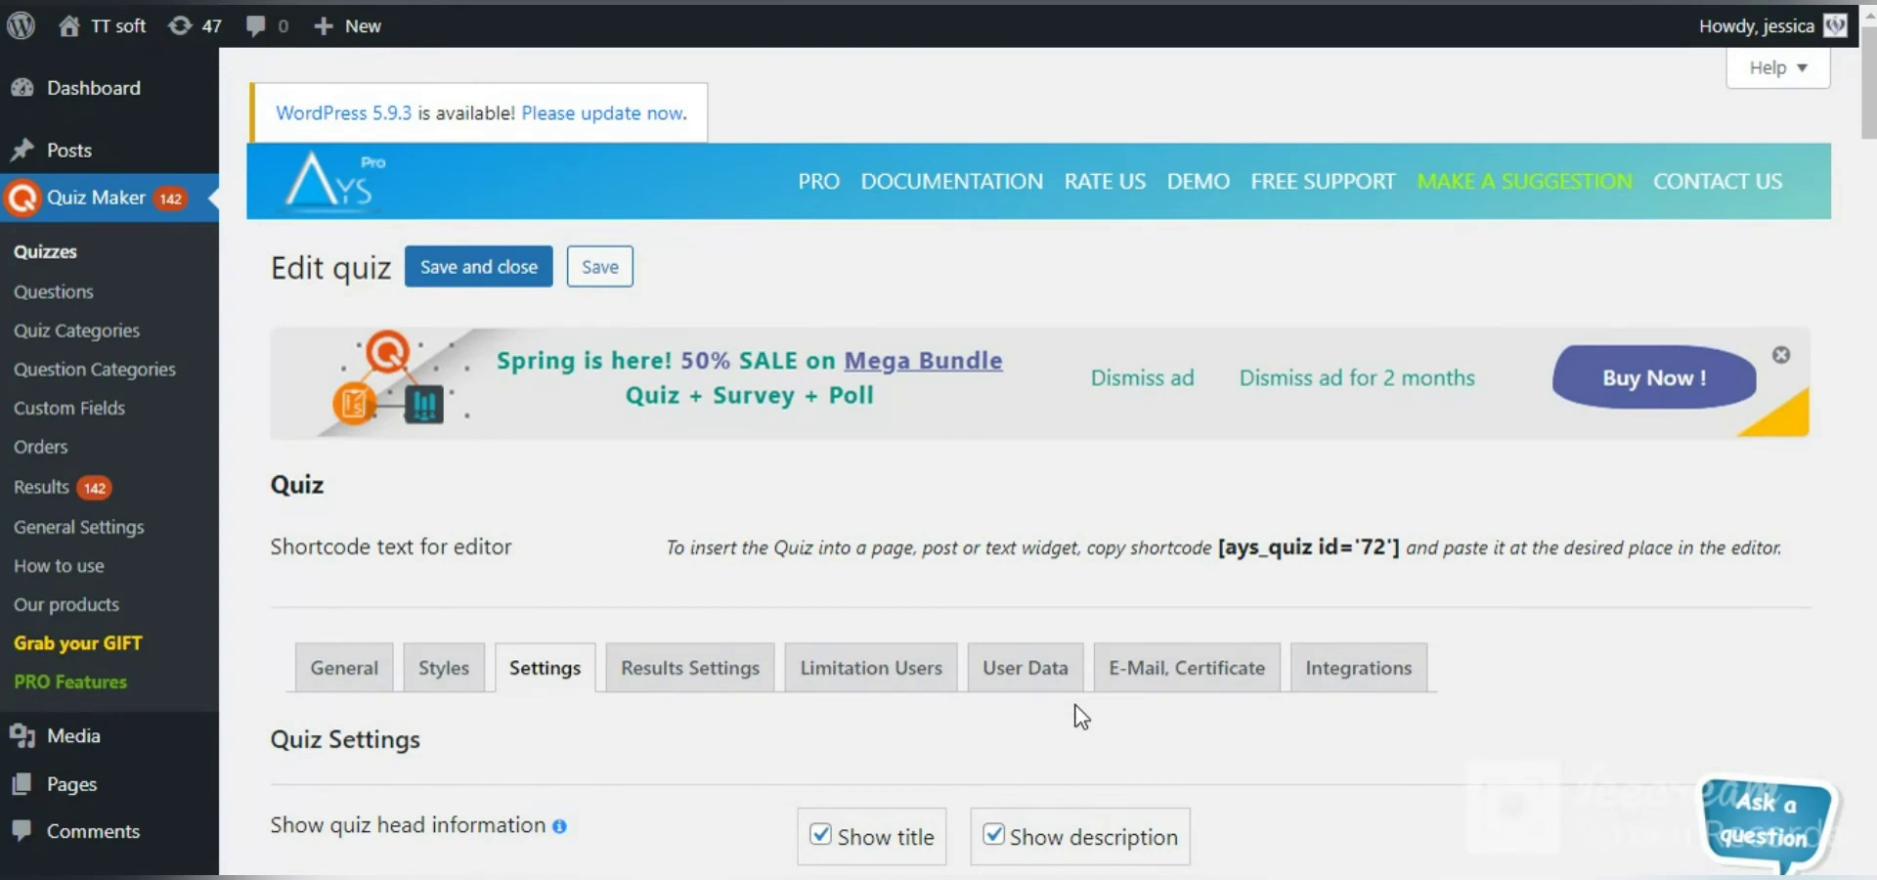
pyautogui.click(645, 665)
pyautogui.scroll(-5, 826, 687)
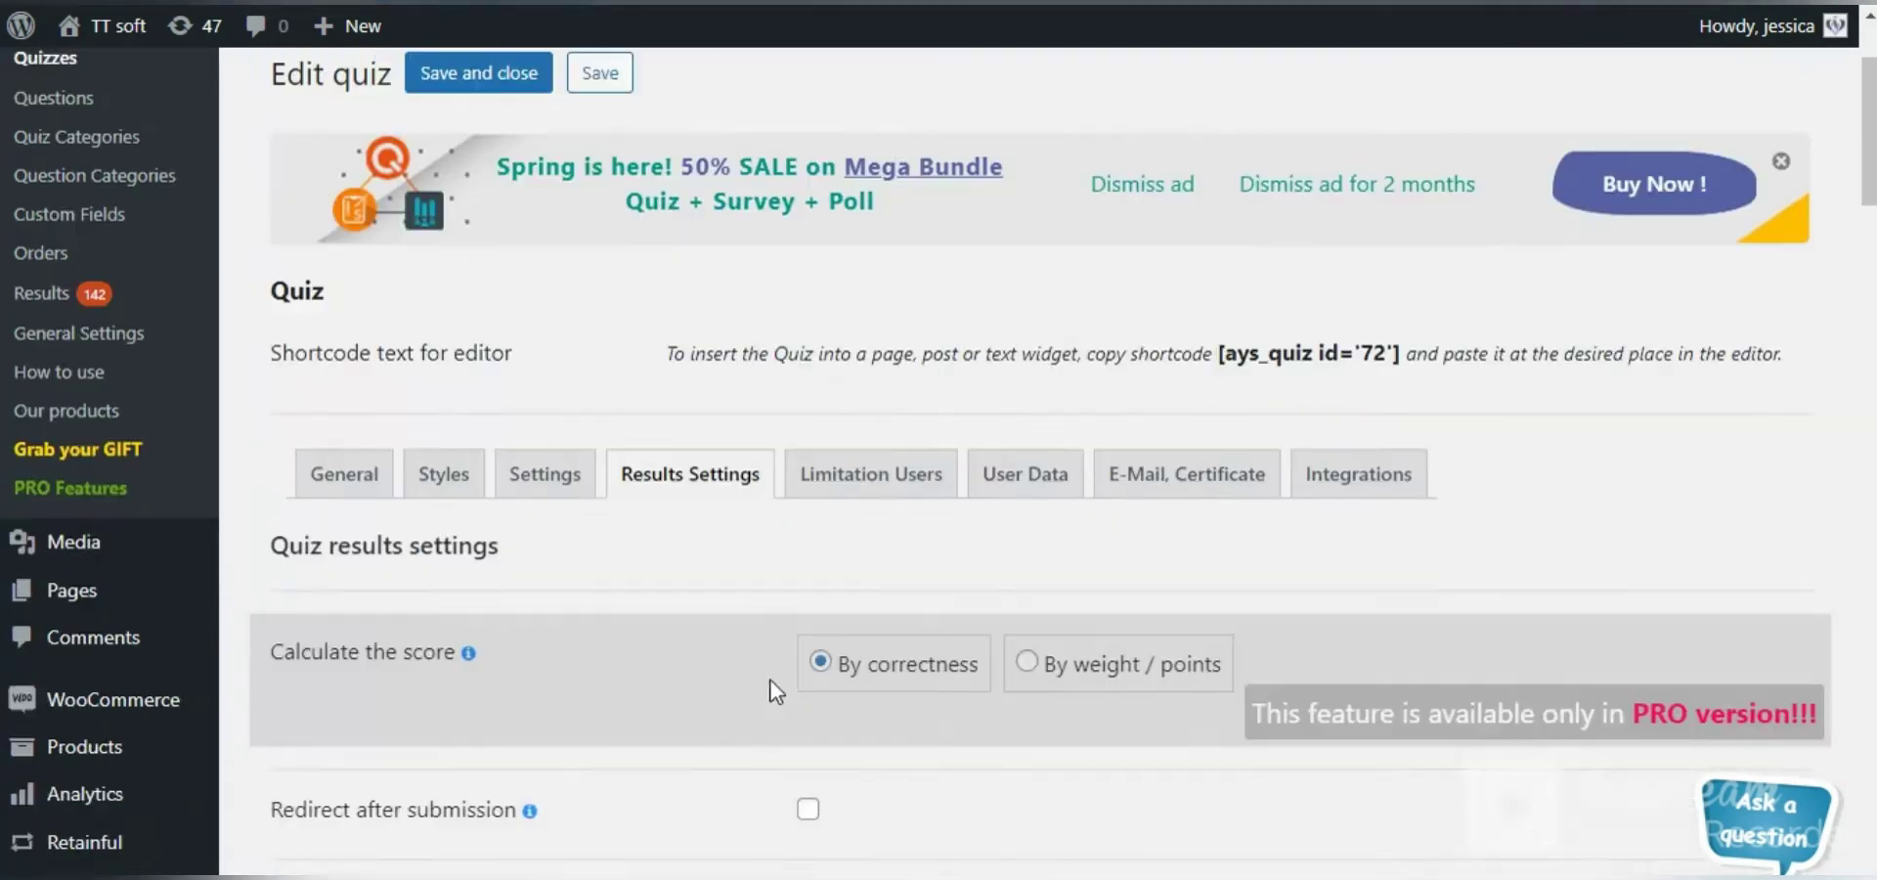
pyautogui.click(807, 588)
pyautogui.scroll(-8, 851, 636)
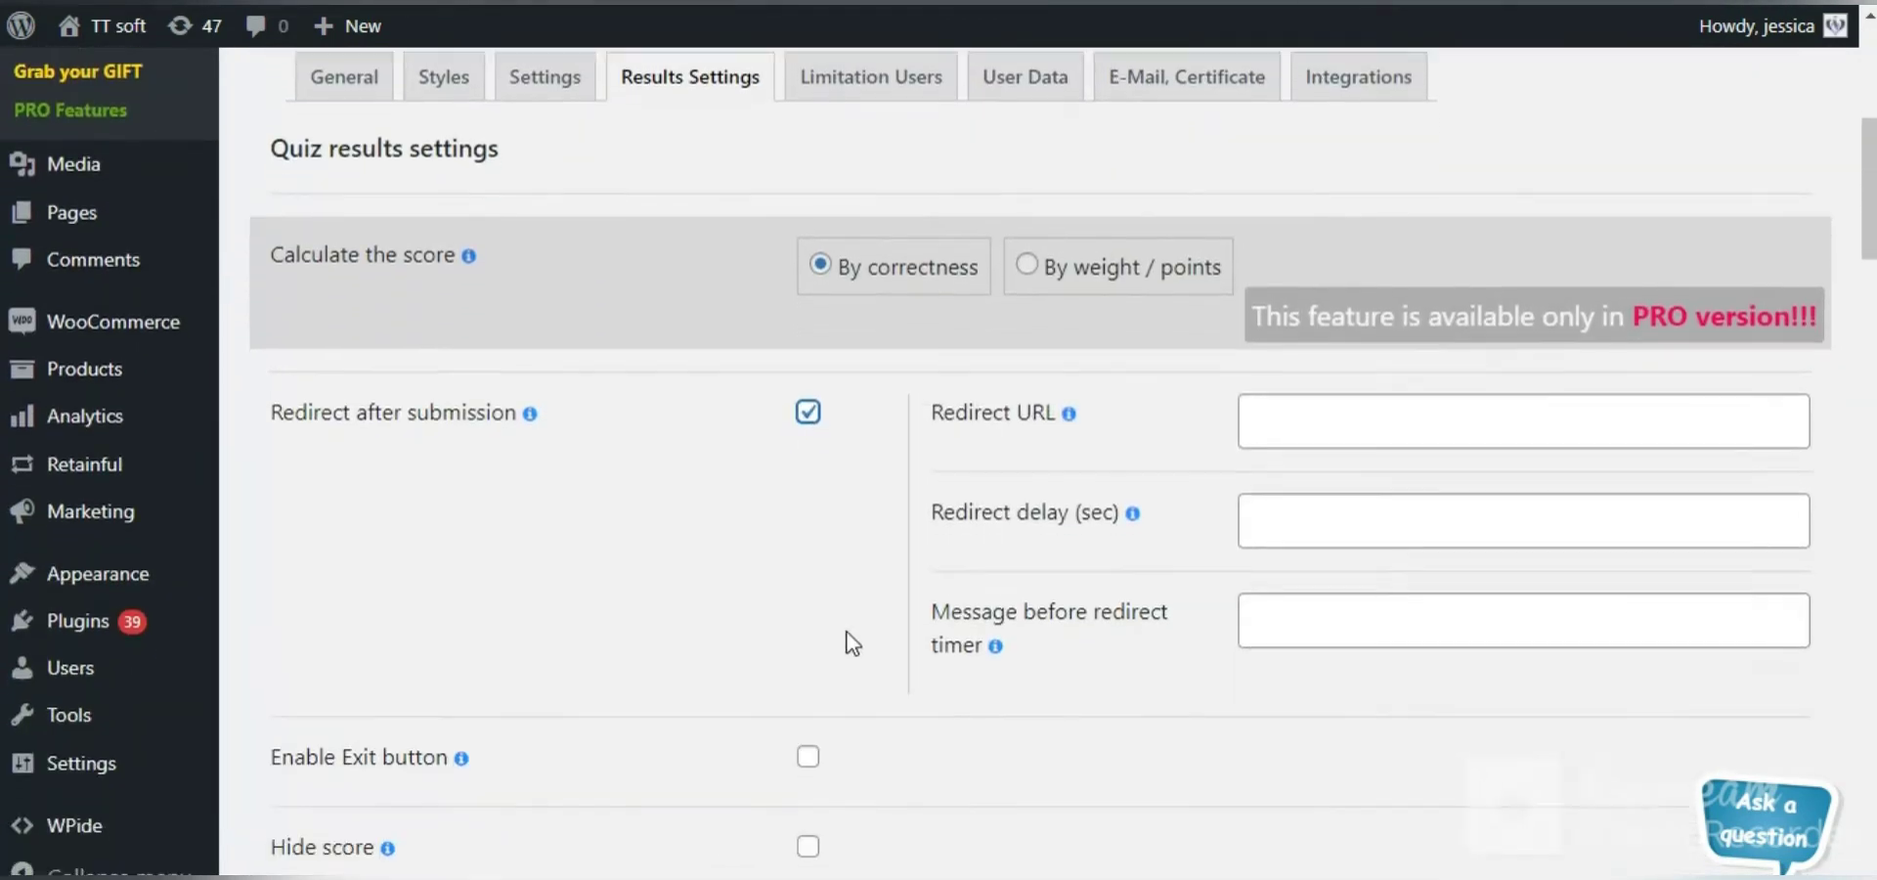
# - Enable Social Media links in the quiz results settings
pyautogui.scroll(-5, 1021, 591)
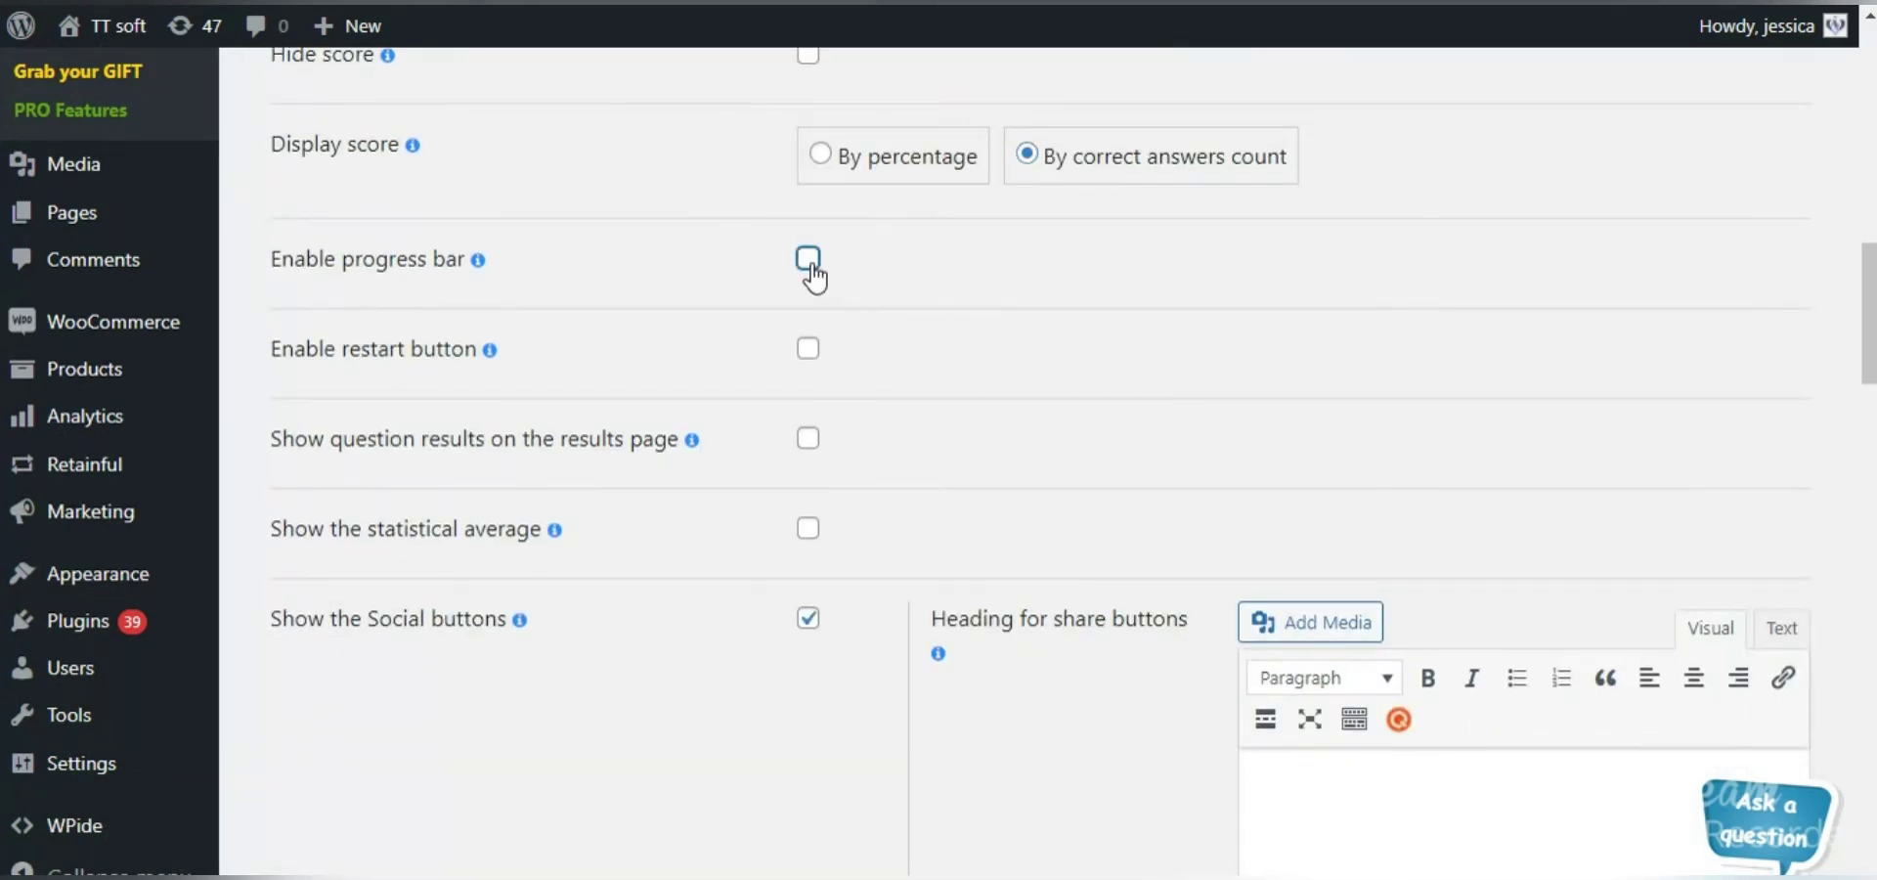
pyautogui.scroll(-7, 880, 352)
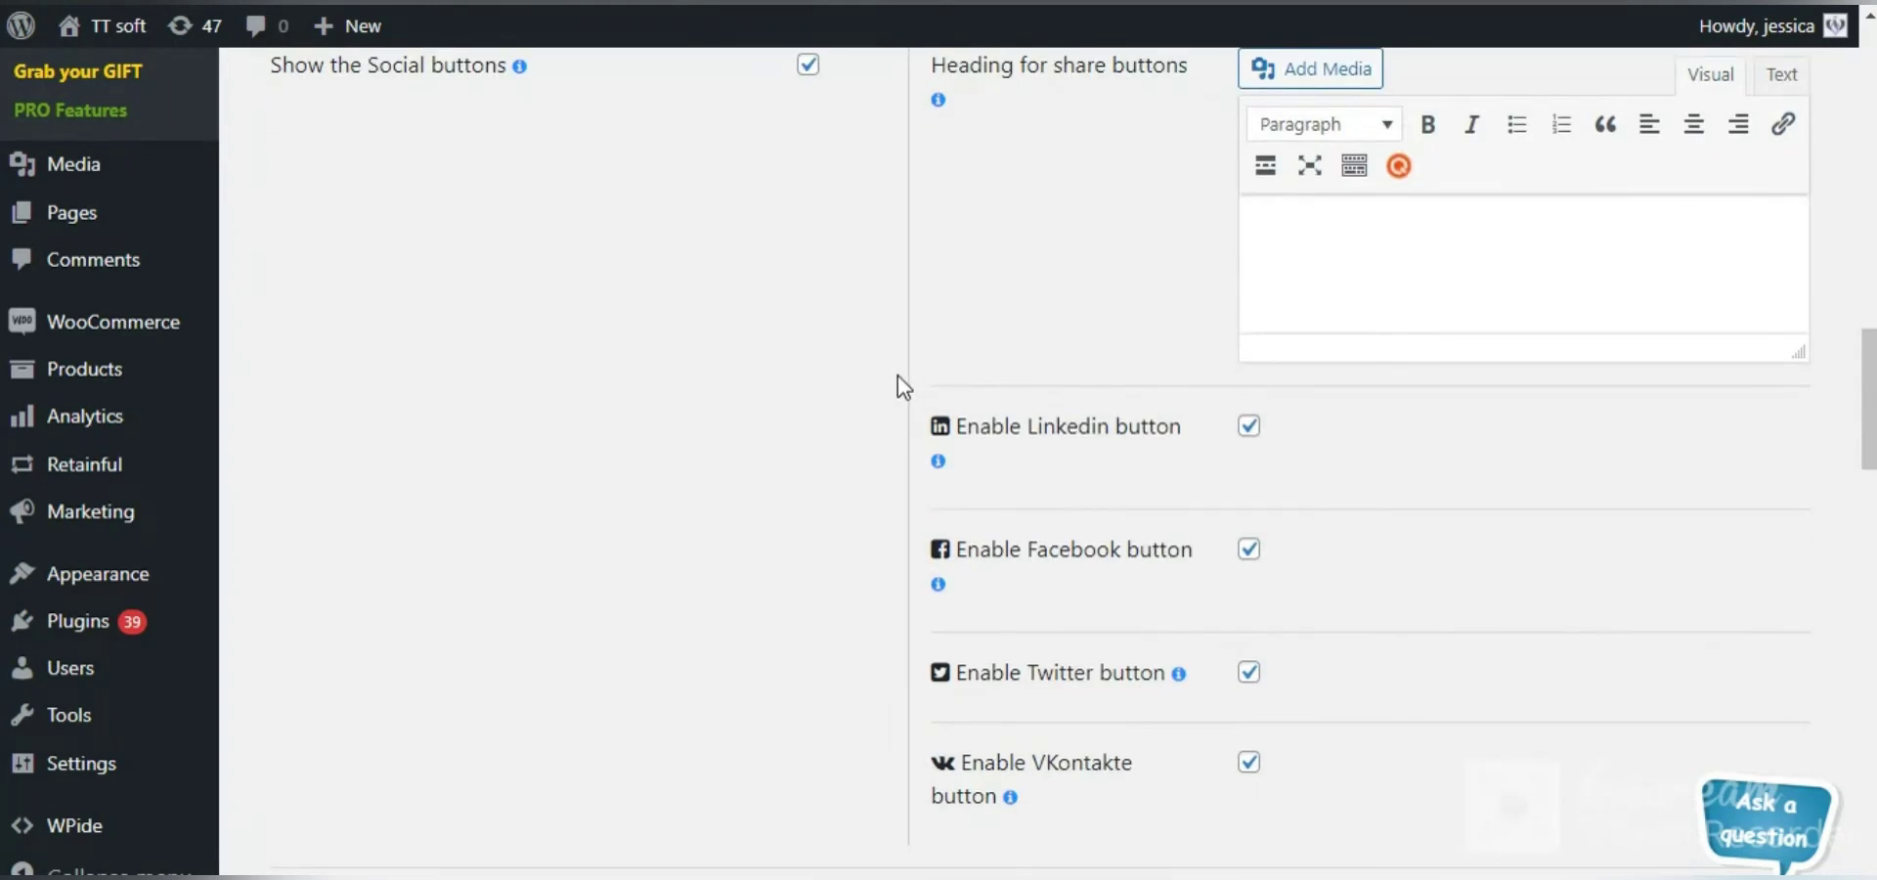
pyautogui.scroll(-3, 899, 391)
pyautogui.click(807, 630)
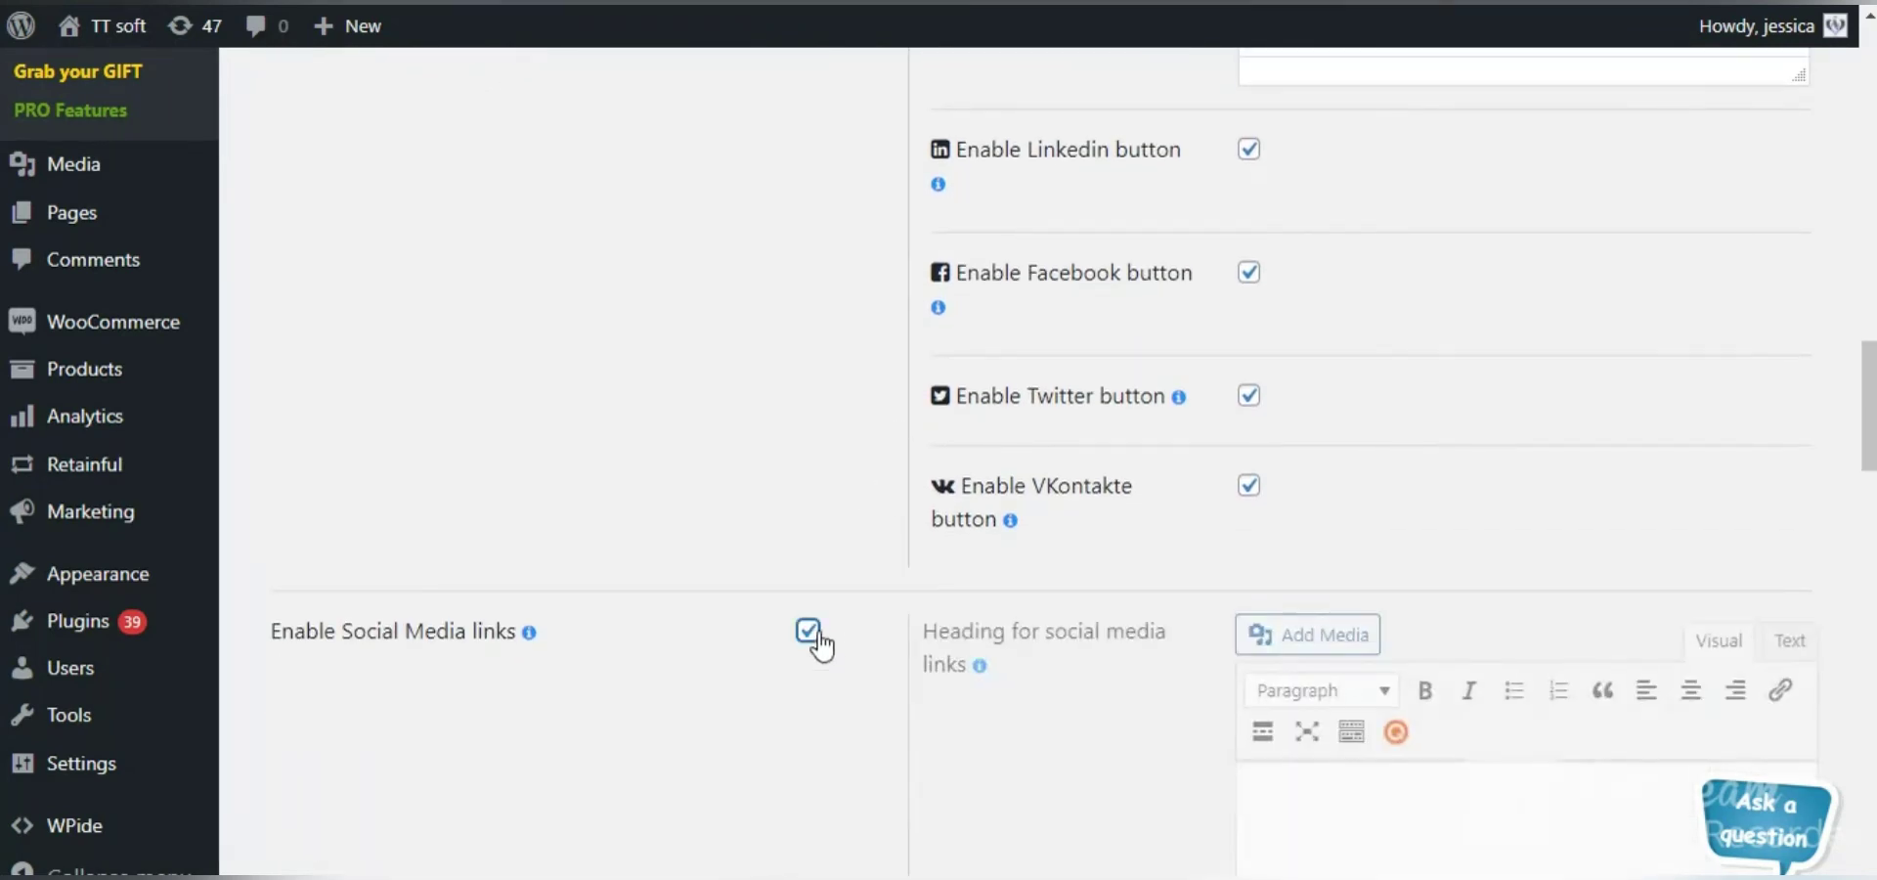
# - Choose the three vertical bars as the quiz loader icon
pyautogui.scroll(-4, 831, 606)
pyautogui.scroll(-8, 841, 587)
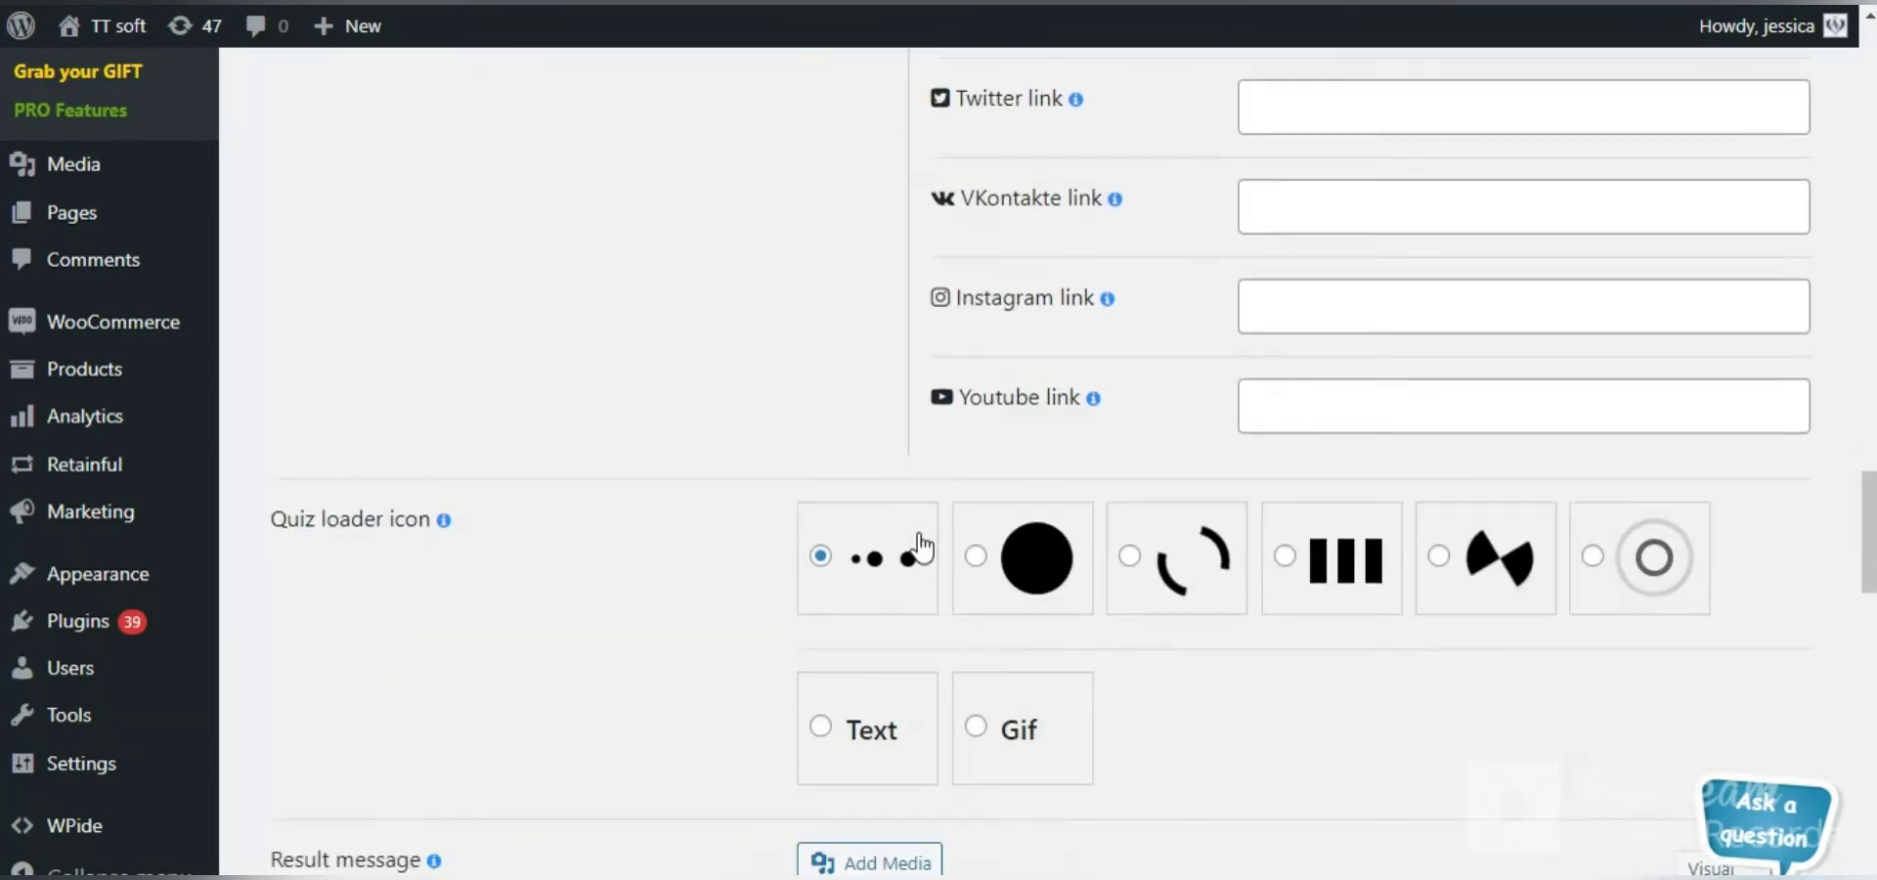
pyautogui.scroll(-1, 919, 547)
pyautogui.click(1120, 406)
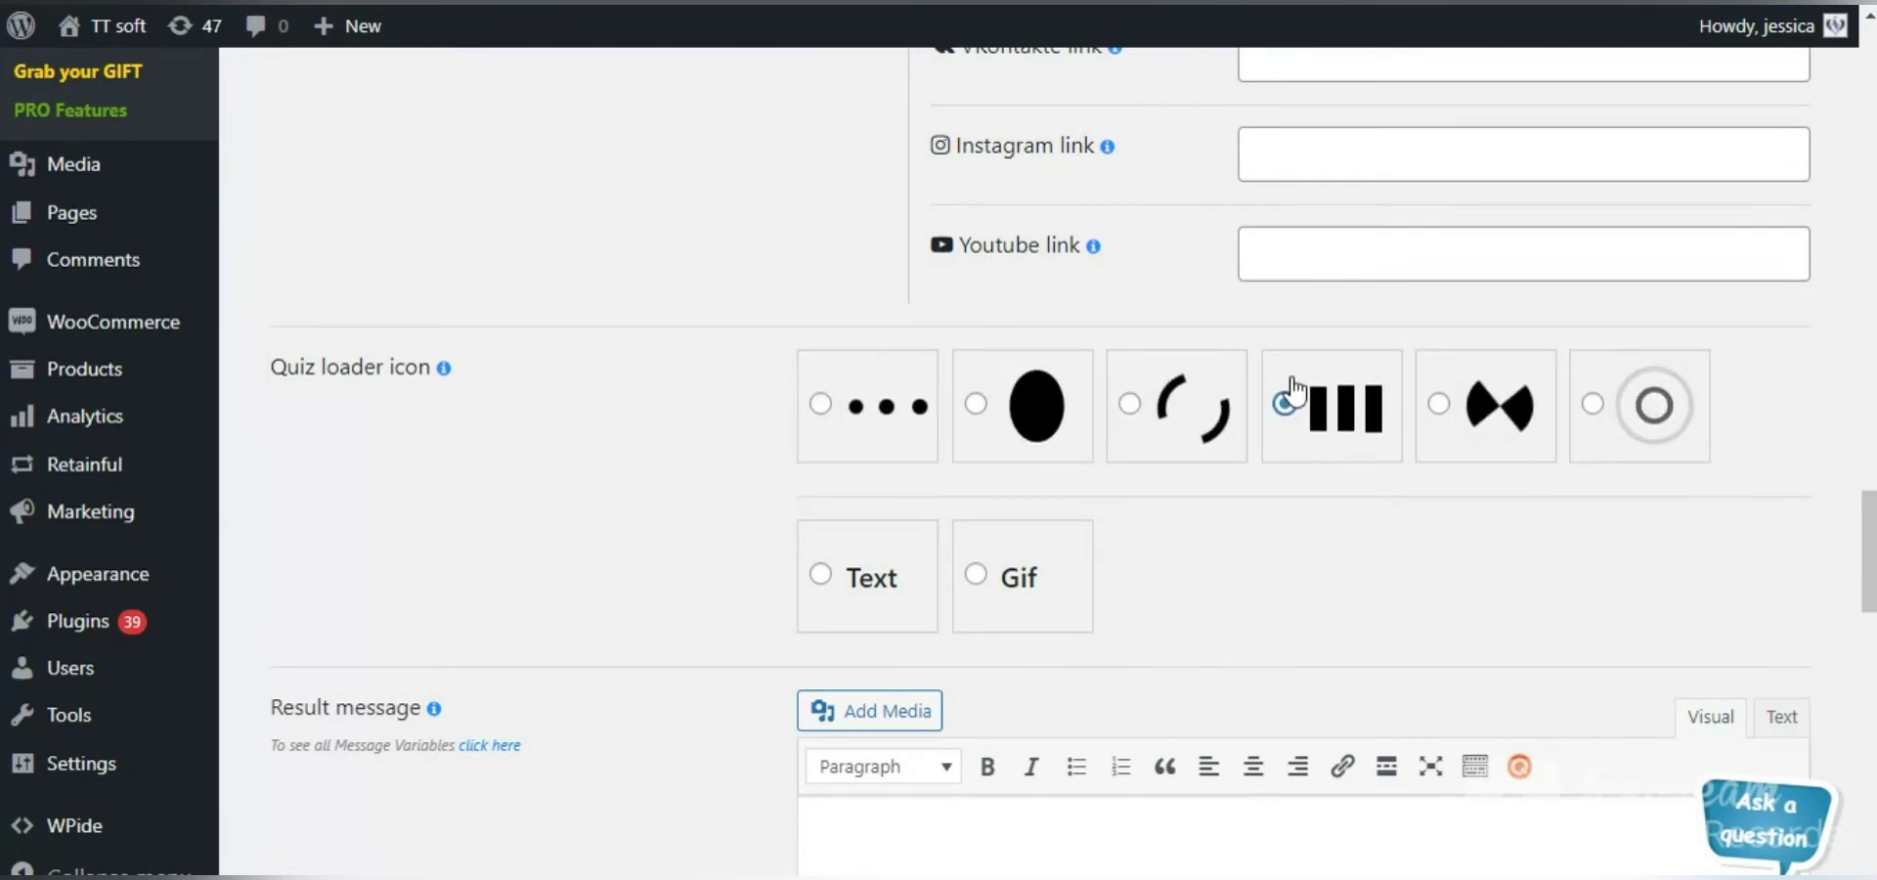
# - Review the result, pass and fail message fields, the data storing option and the intervals table
pyautogui.scroll(-5, 1151, 538)
pyautogui.scroll(-3, 1152, 540)
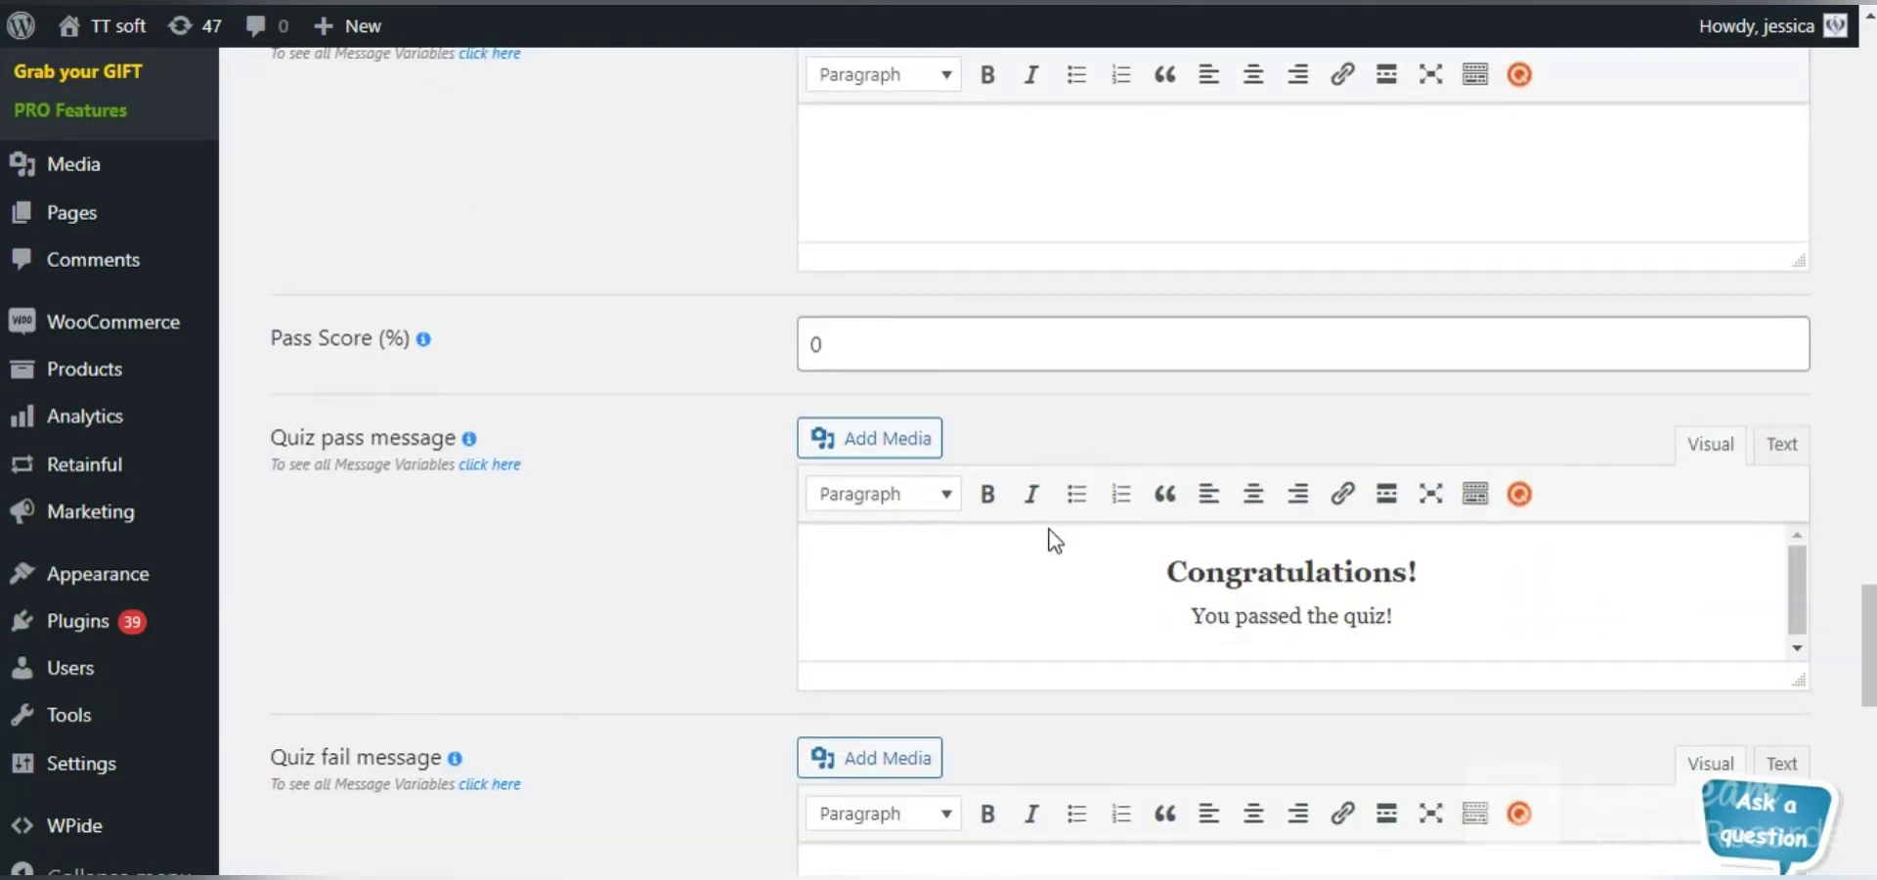
pyautogui.scroll(-7, 1050, 532)
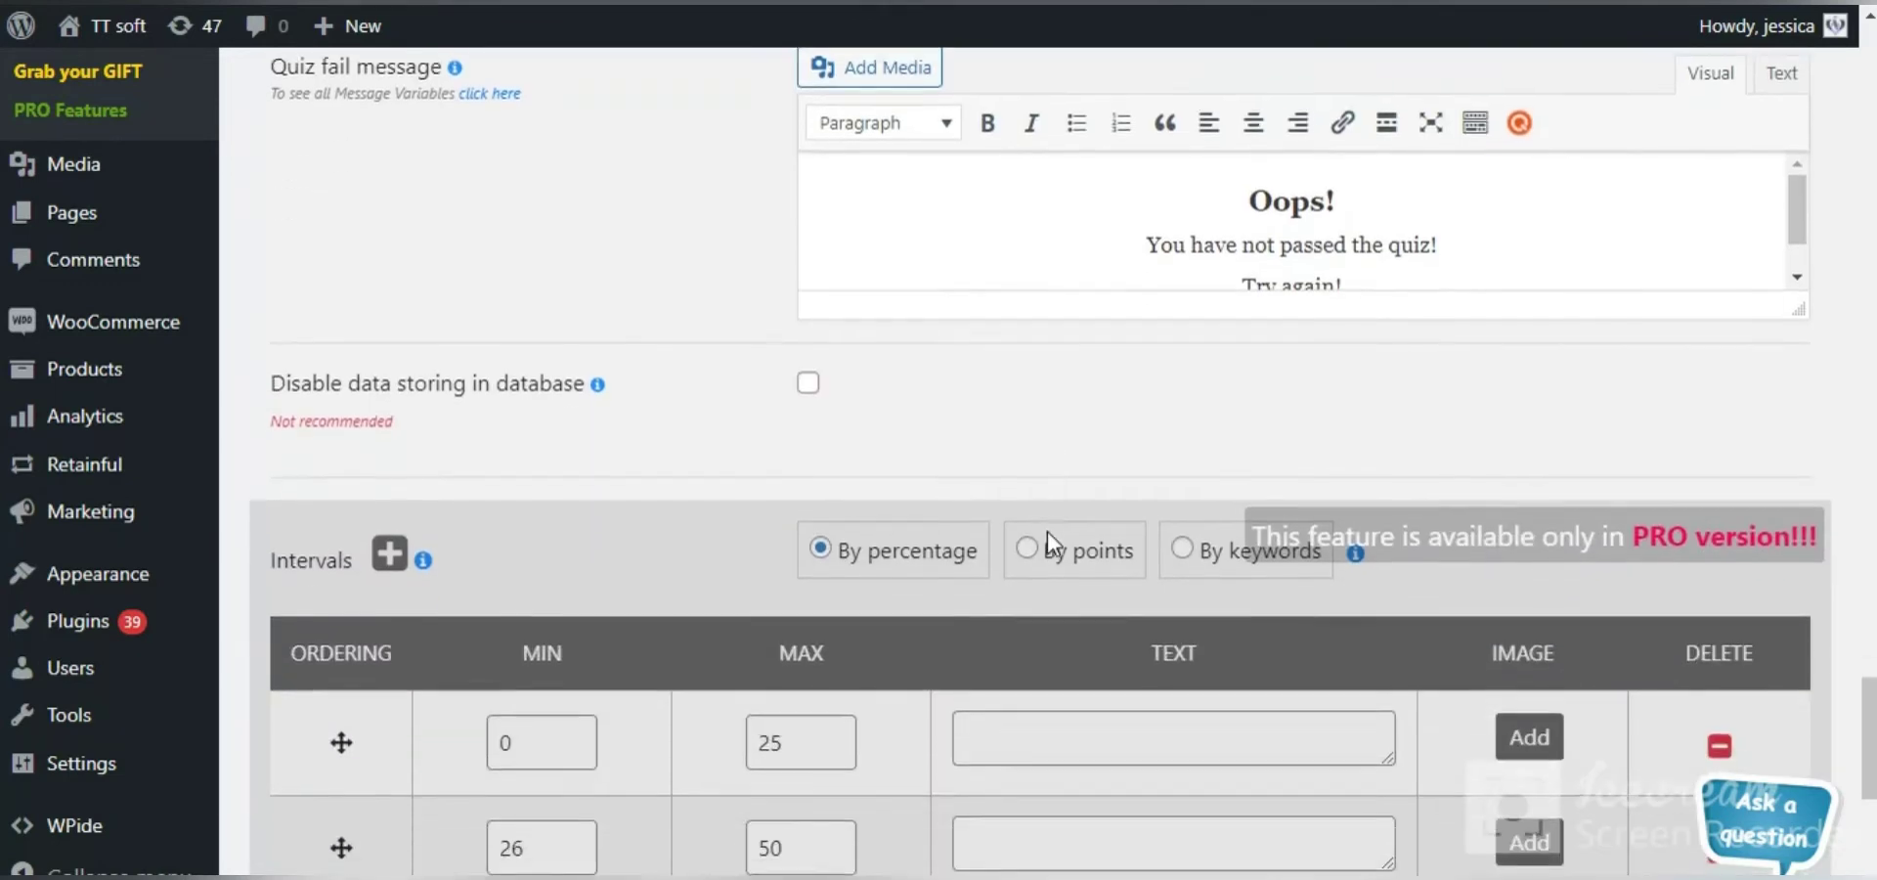
pyautogui.scroll(-3, 1047, 530)
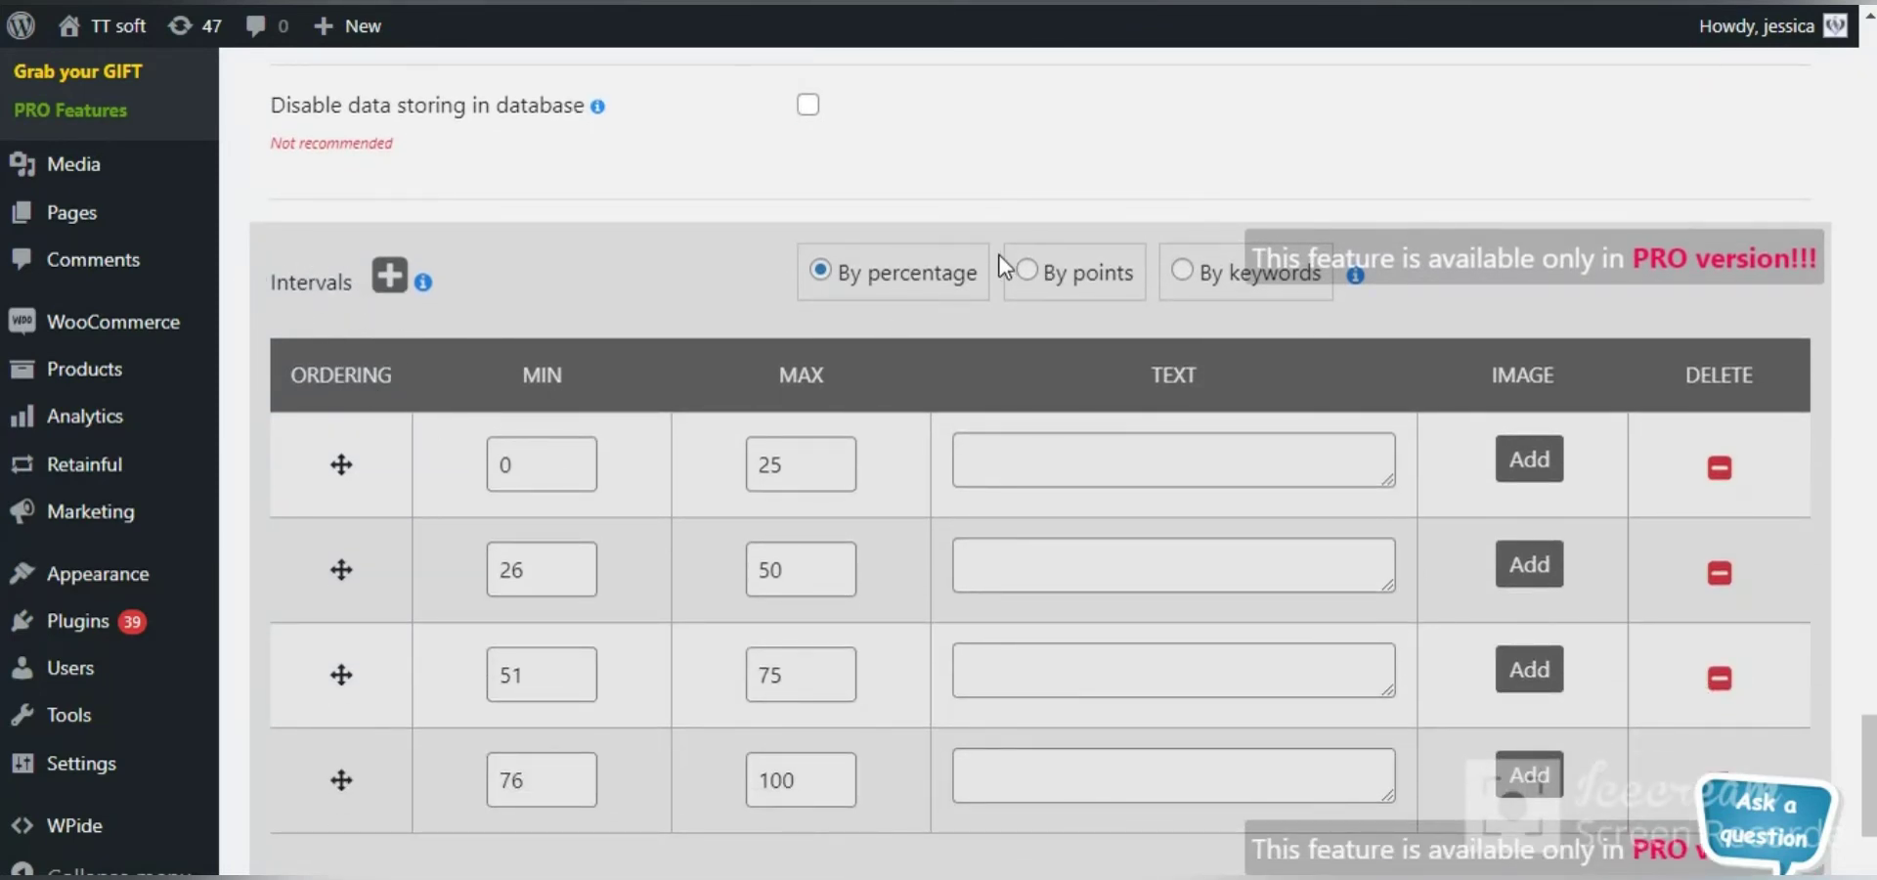
# - Open the quiz's user limitation settings and enable Limit Users, limiting them by IP and Cookie
pyautogui.scroll(-4, 1210, 266)
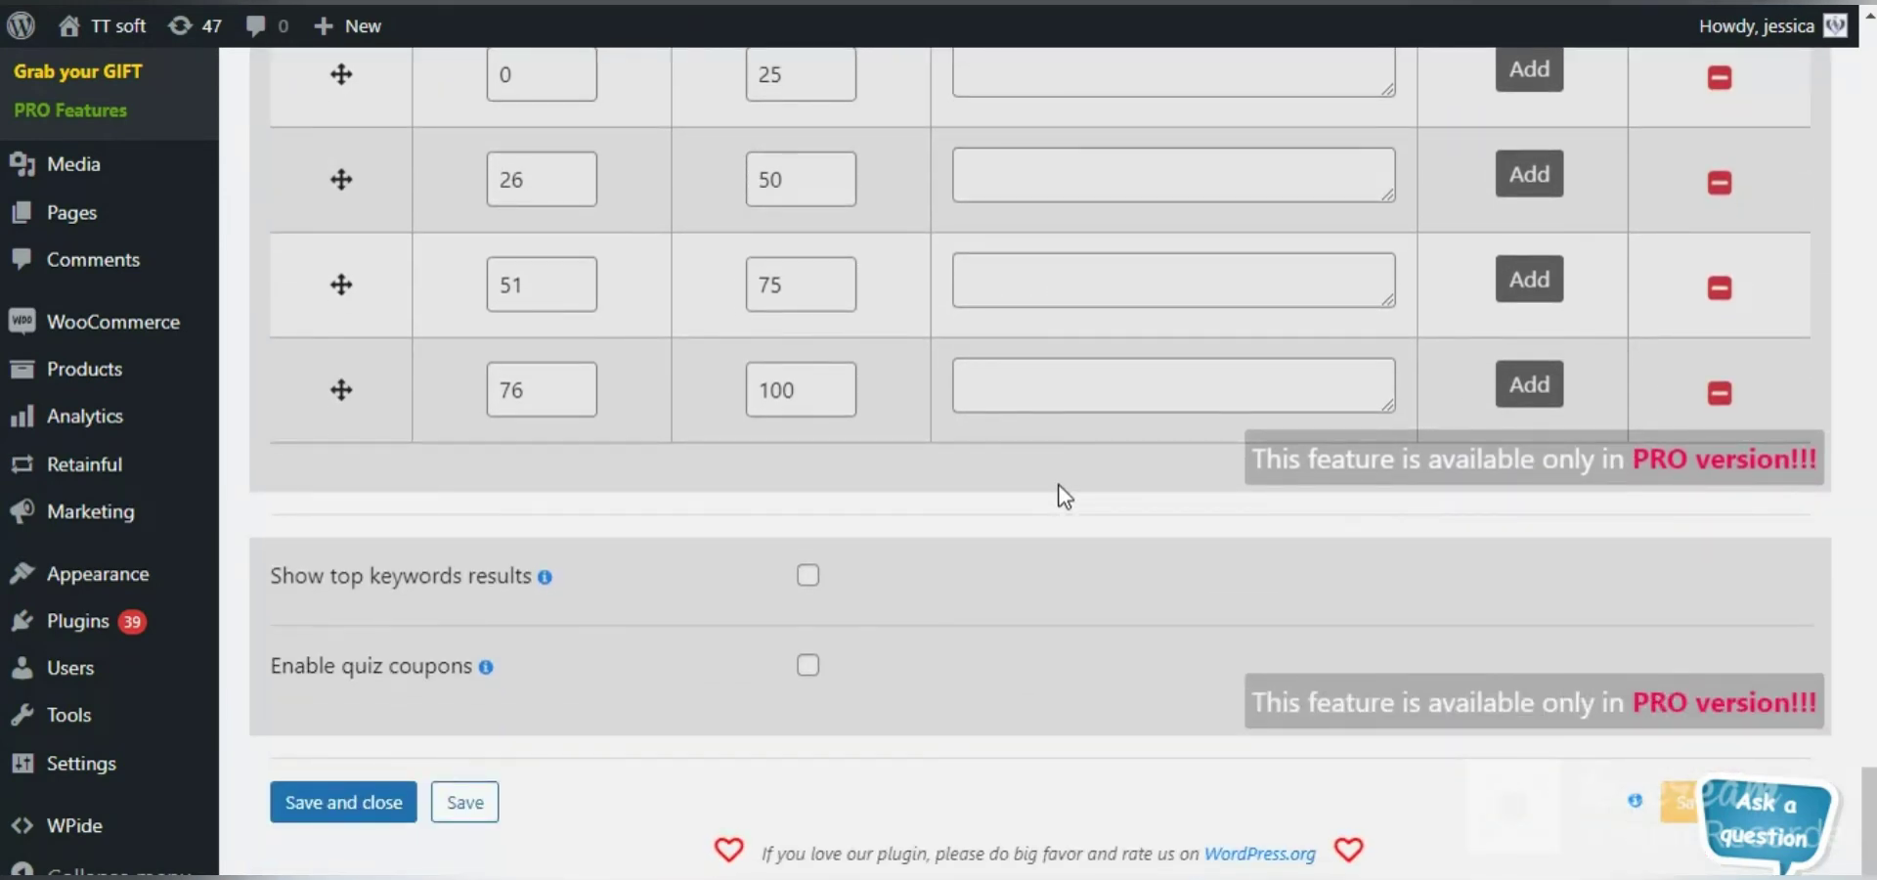
pyautogui.scroll(10, 997, 457)
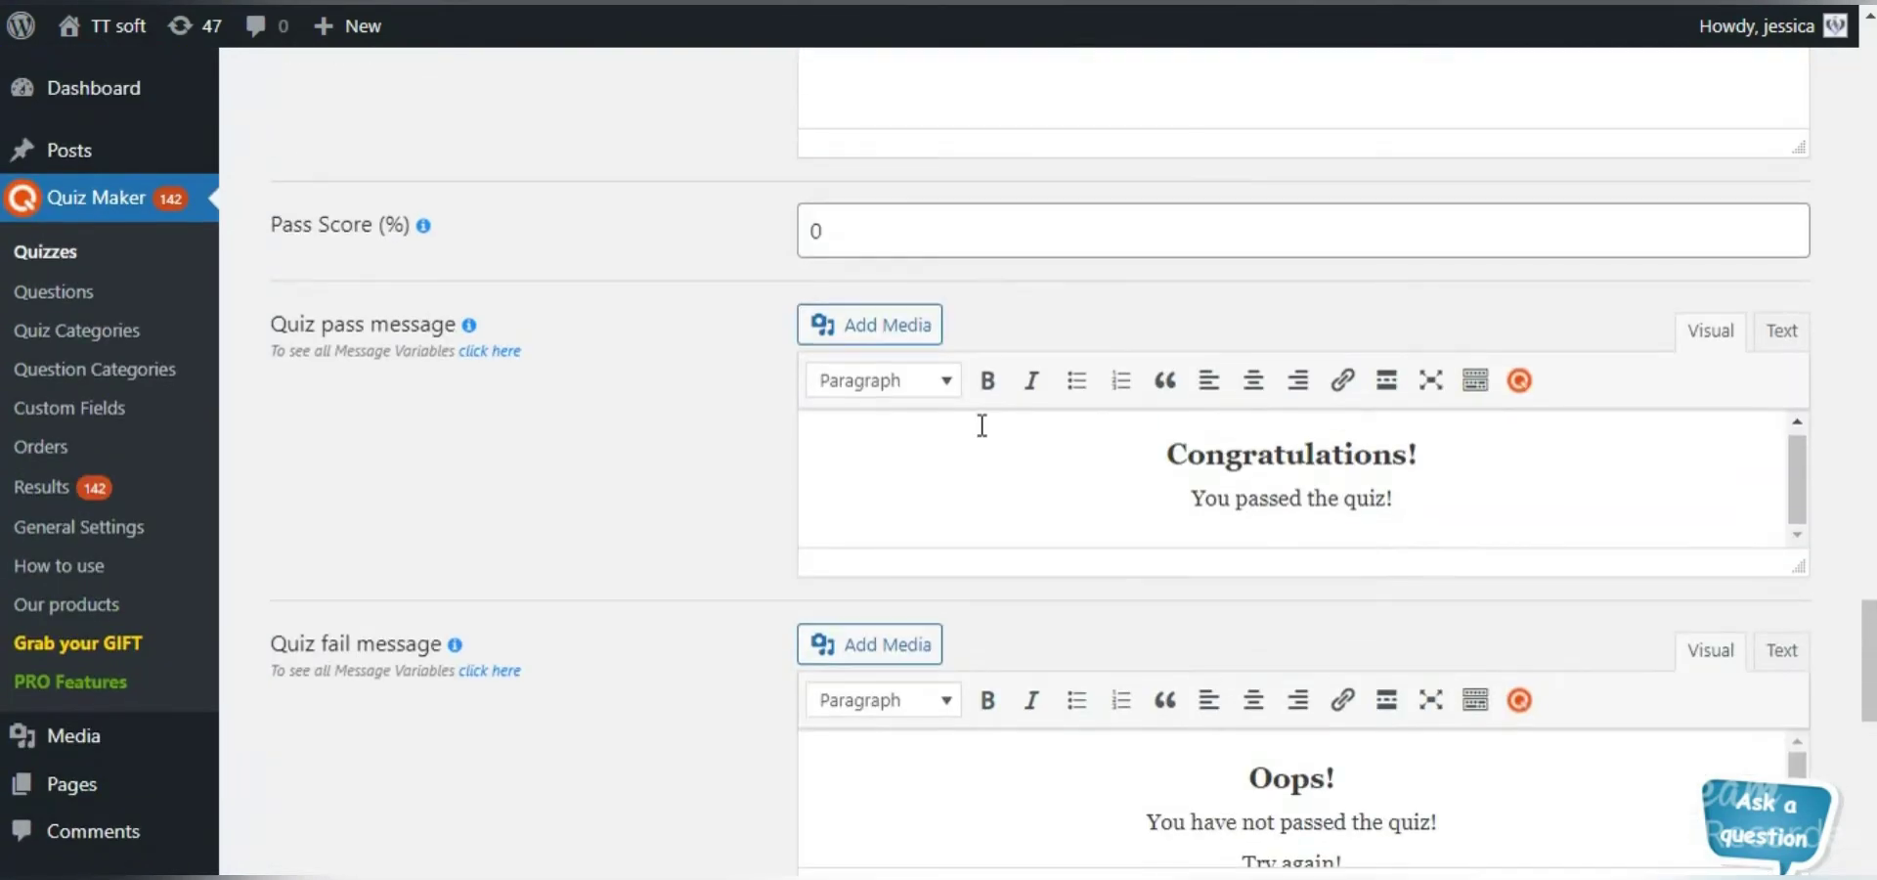
pyautogui.scroll(15, 970, 423)
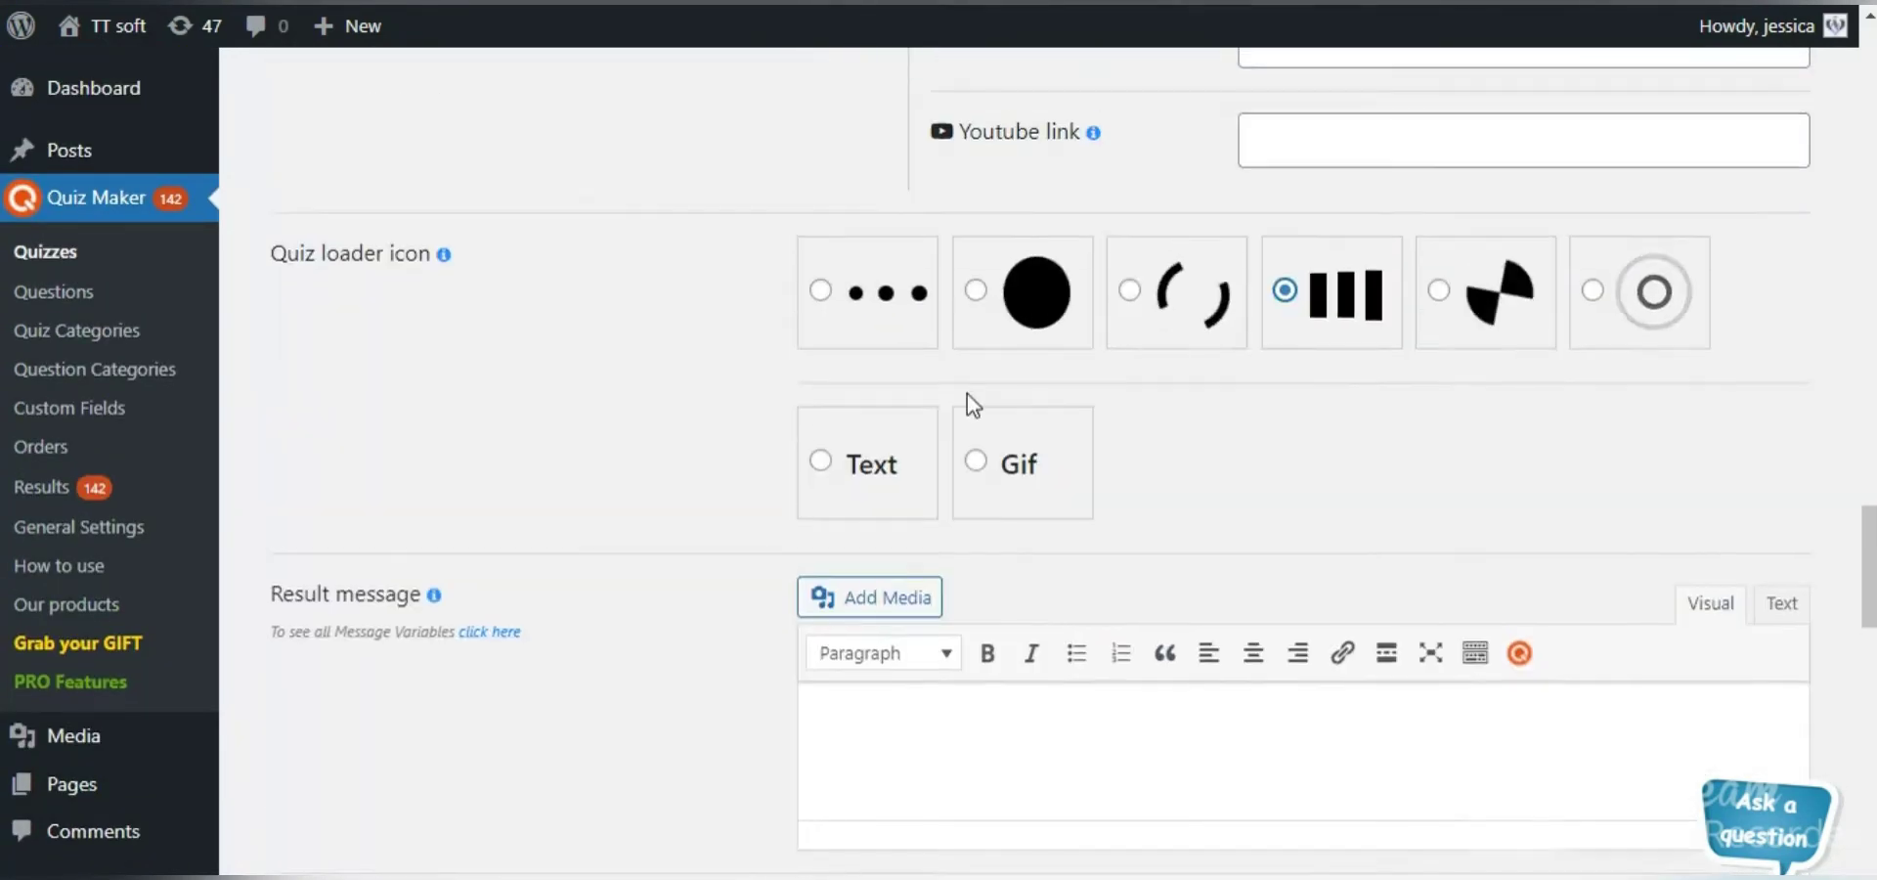
pyautogui.scroll(20, 968, 402)
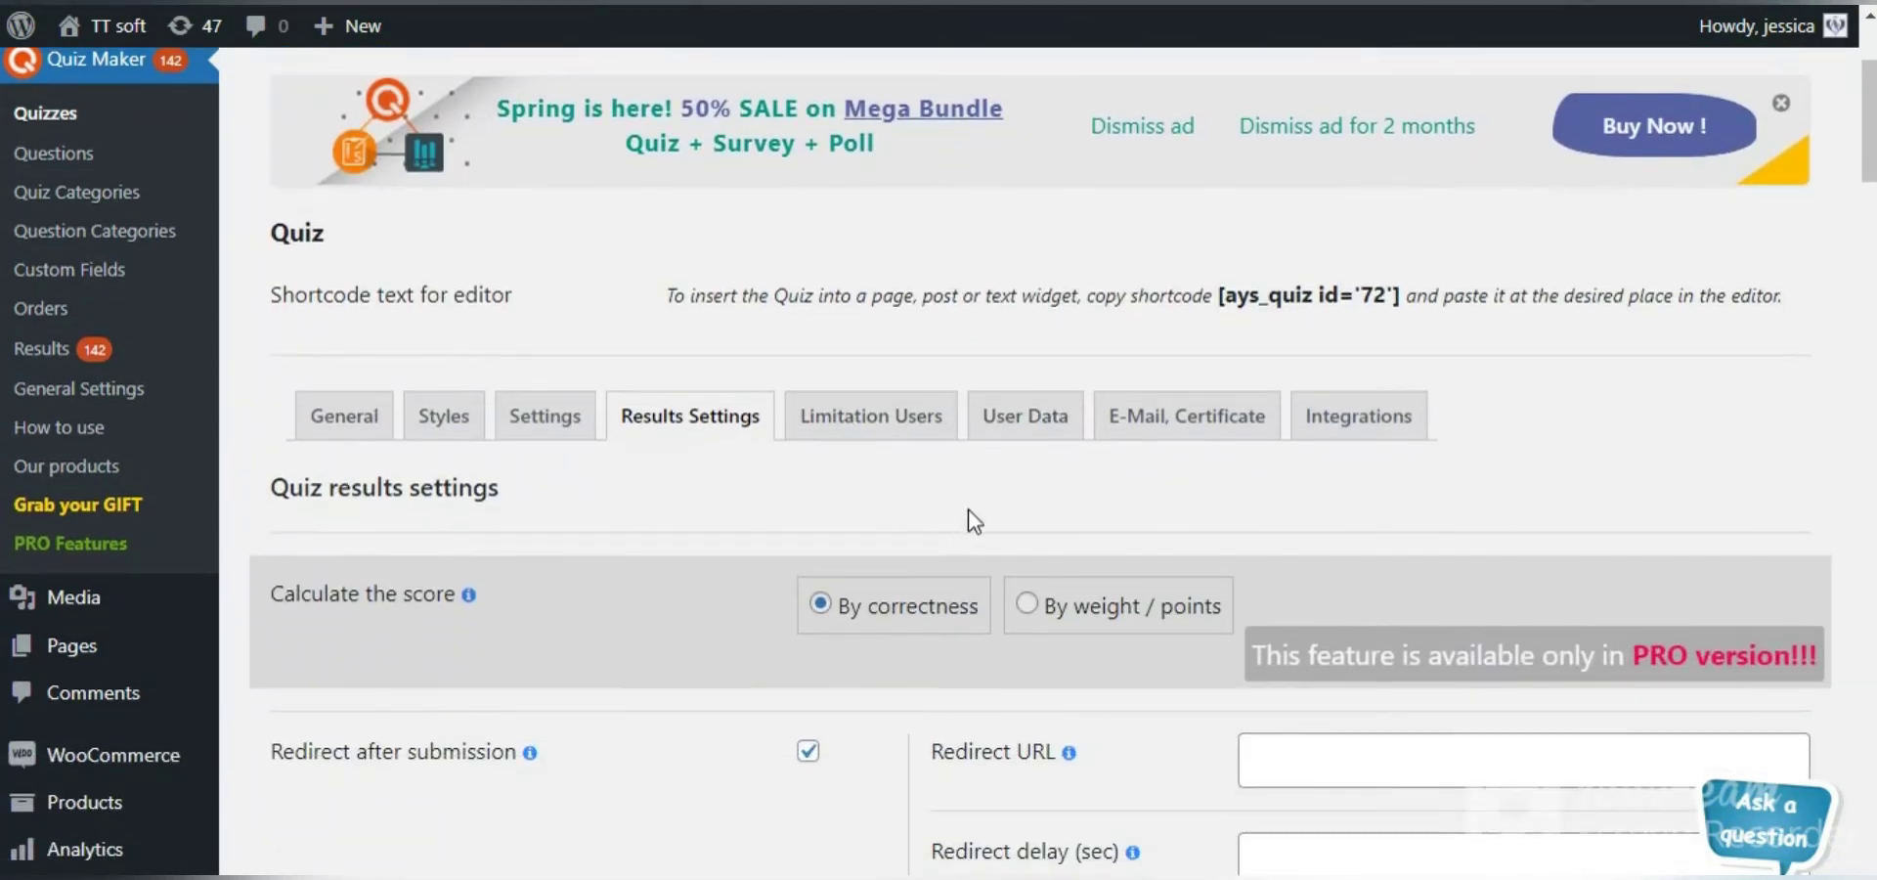
pyautogui.click(884, 430)
pyautogui.scroll(-3, 787, 352)
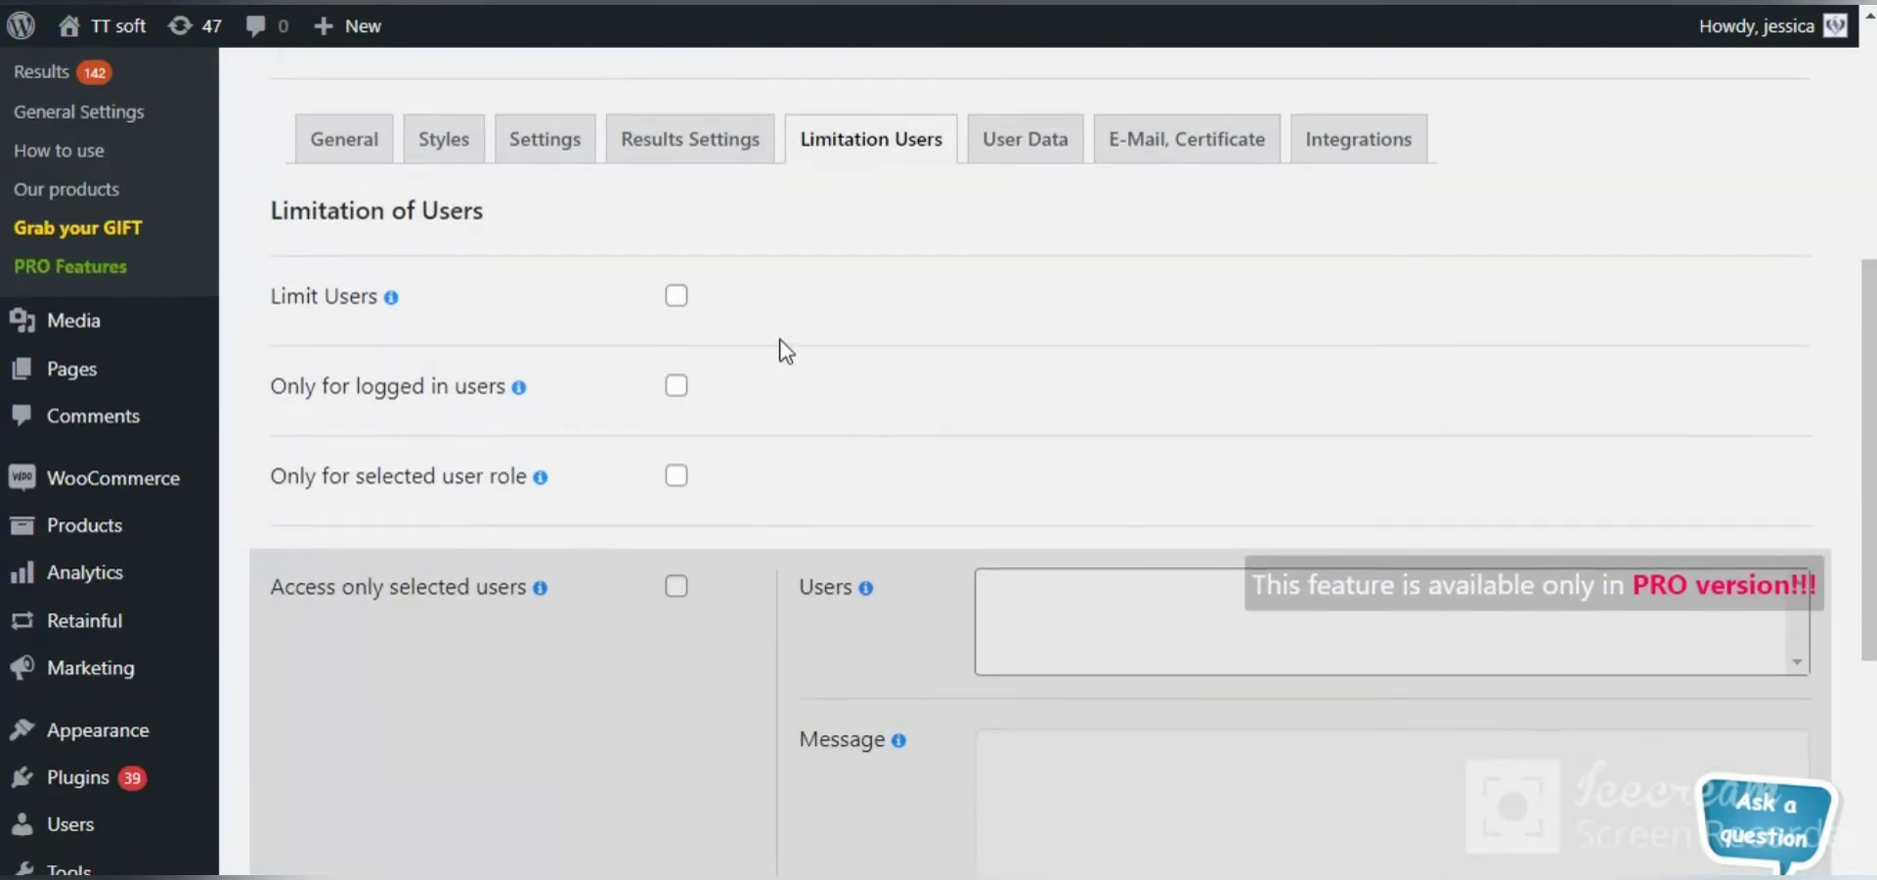
pyautogui.click(674, 299)
pyautogui.scroll(-2, 1142, 176)
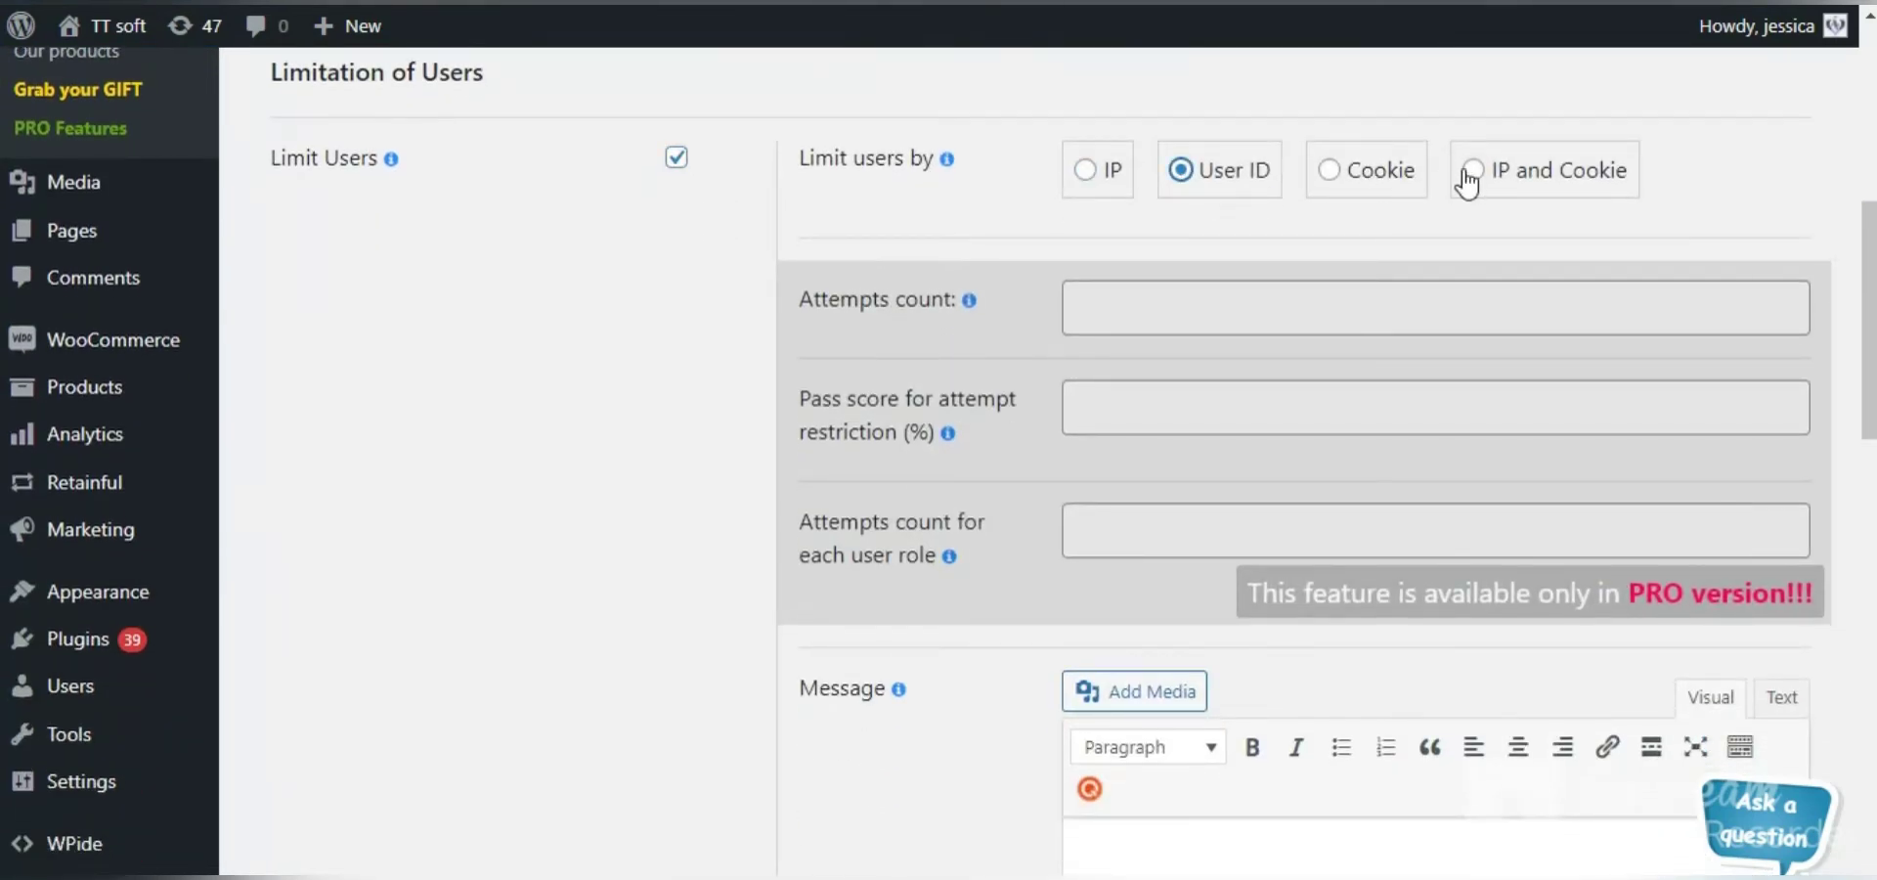
# - Restrict the quiz to logged-in users with the login form shown, and enable the restriction to selected user roles
pyautogui.scroll(-11, 929, 360)
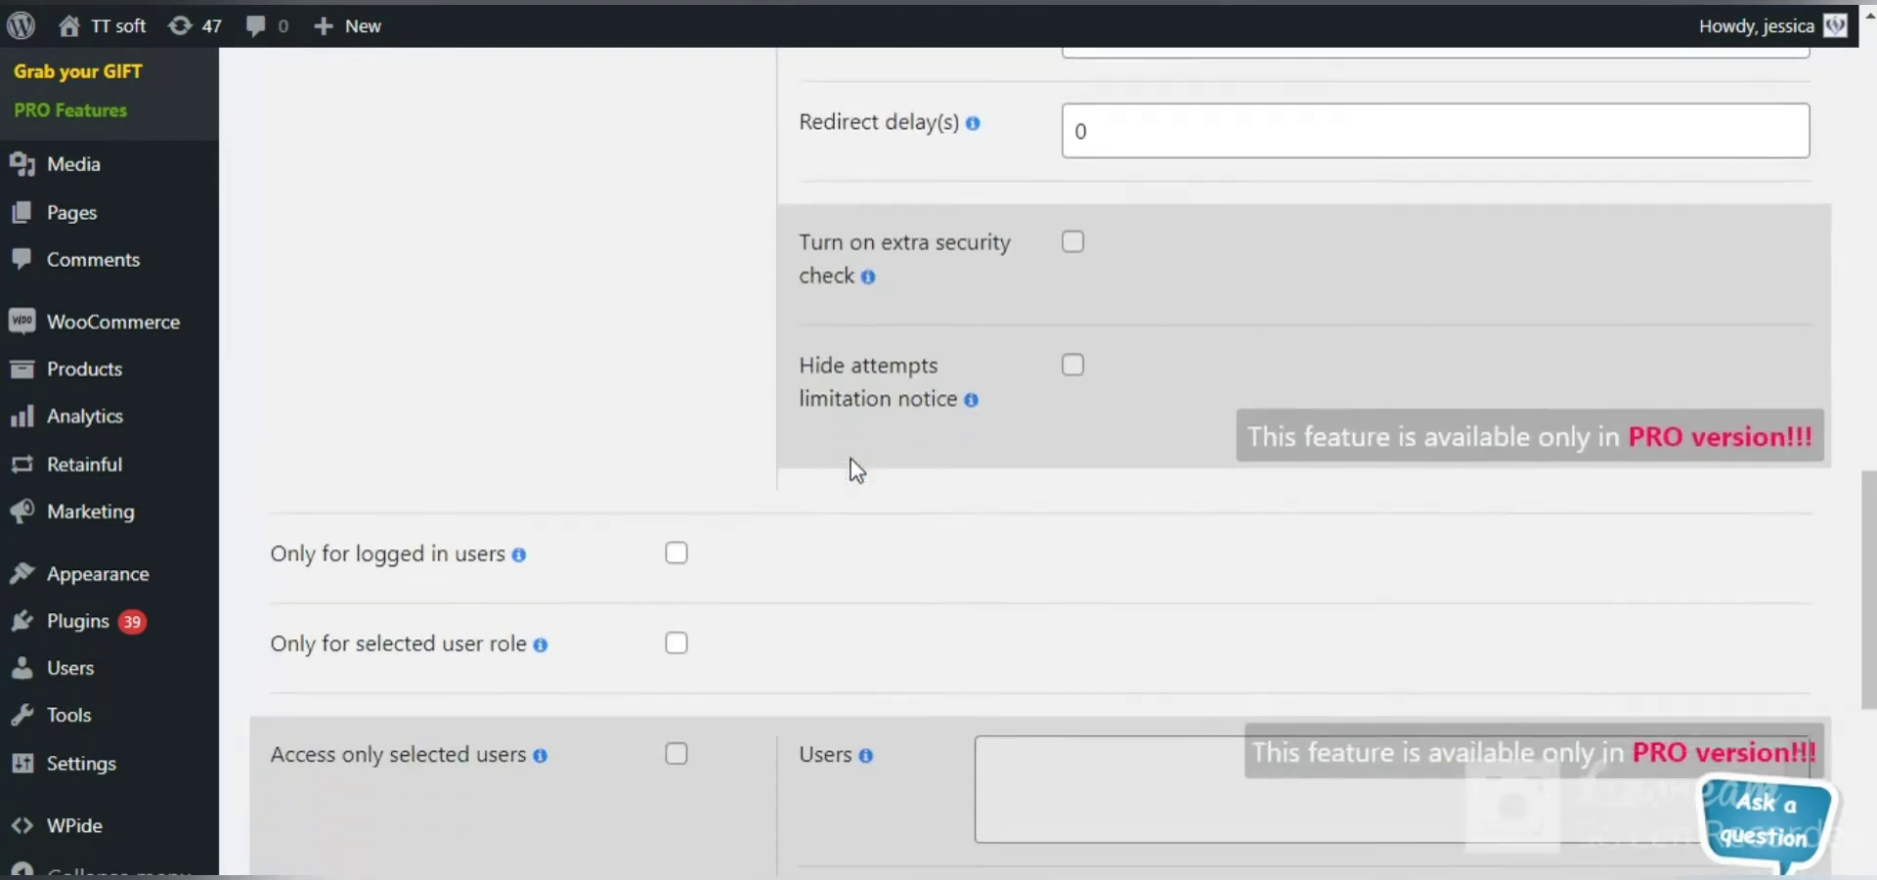
pyautogui.click(675, 473)
pyautogui.scroll(-4, 821, 556)
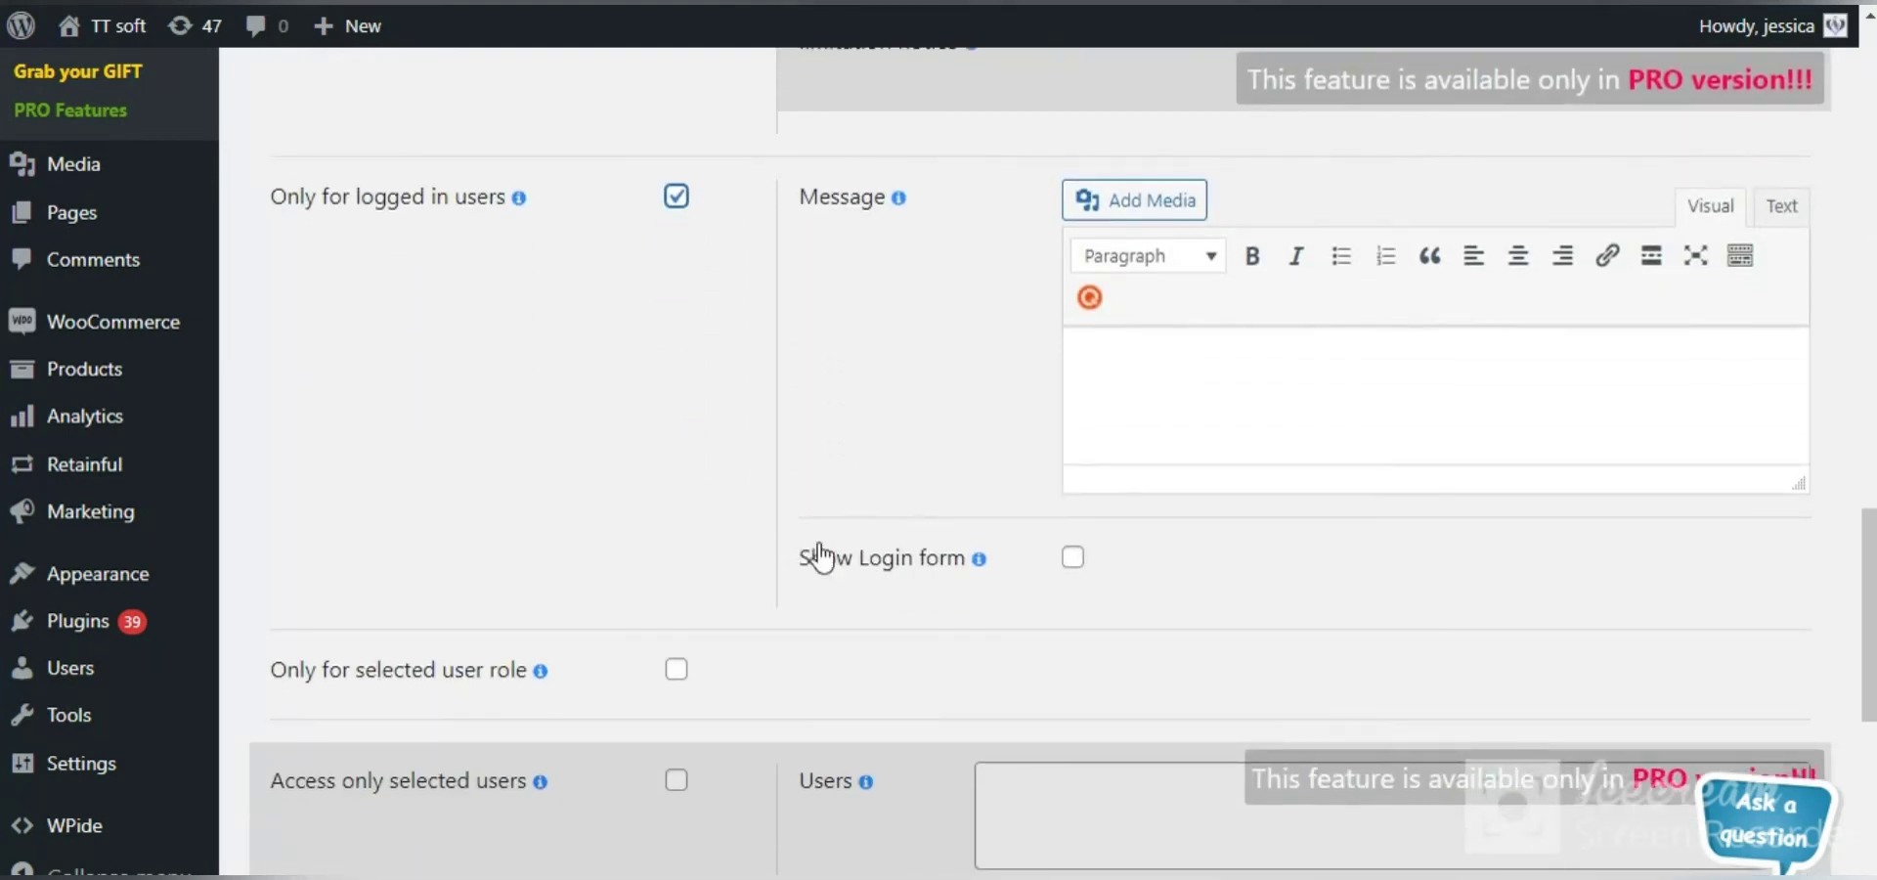
pyautogui.scroll(-3, 695, 532)
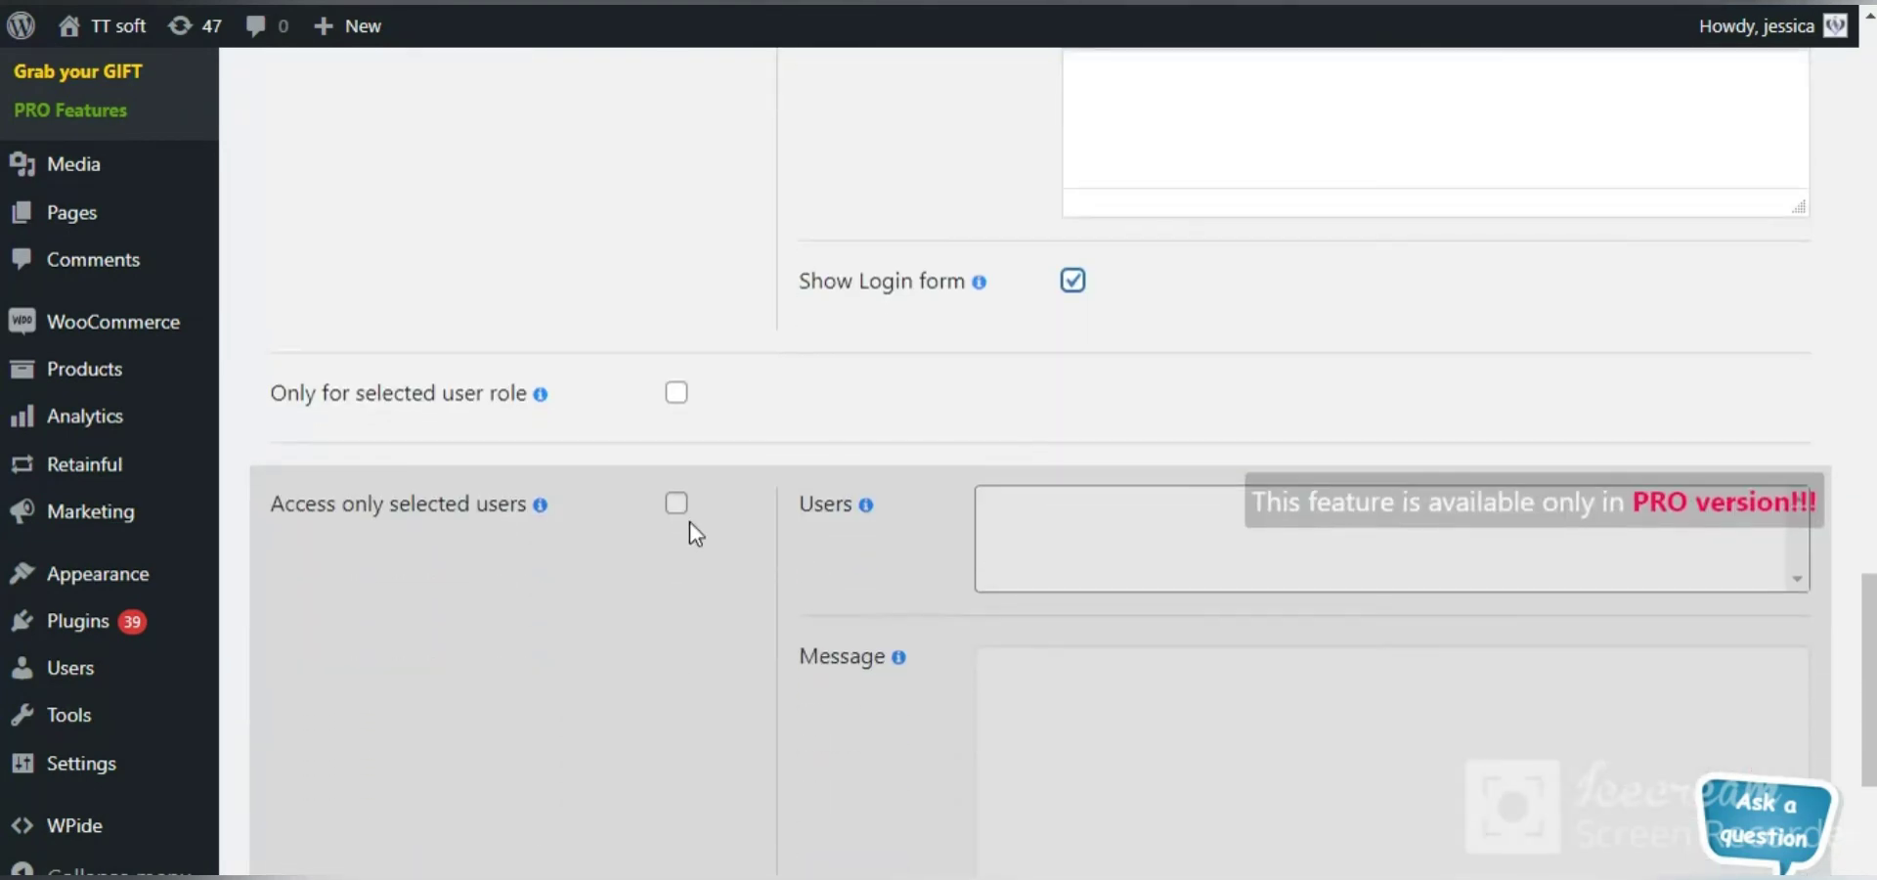
pyautogui.click(676, 392)
# - Enable the limitation count of takers and set the count to 5
pyautogui.scroll(-9, 854, 433)
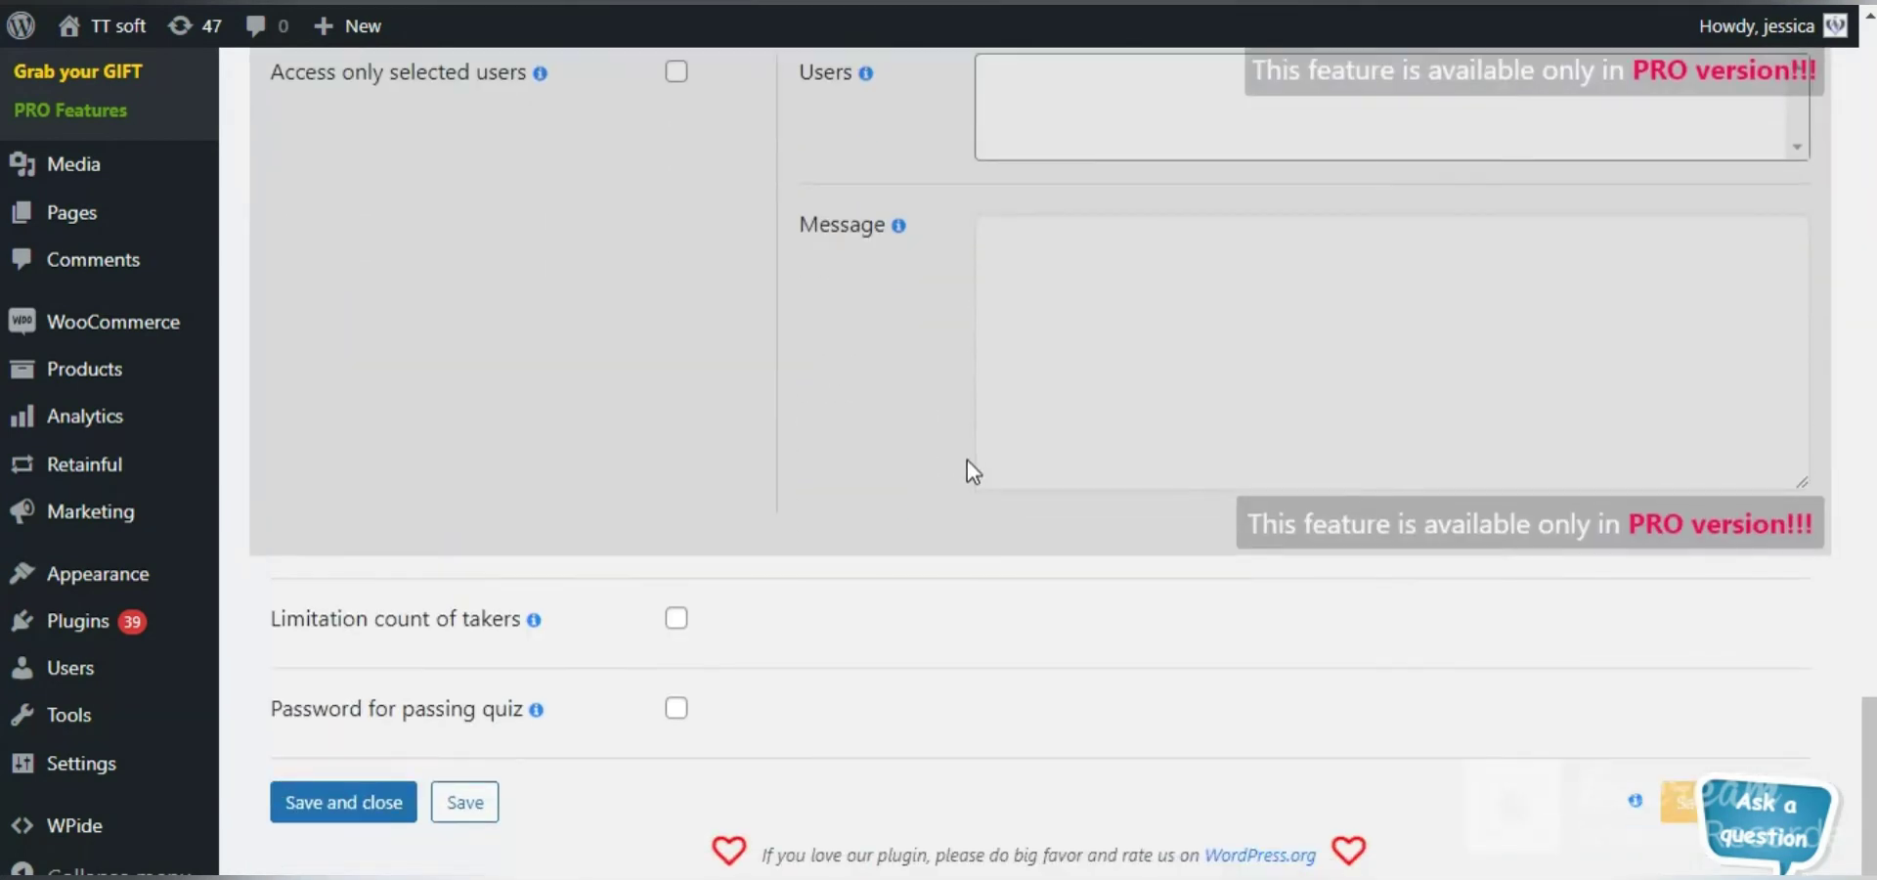
pyautogui.click(675, 618)
pyautogui.scroll(-3, 689, 630)
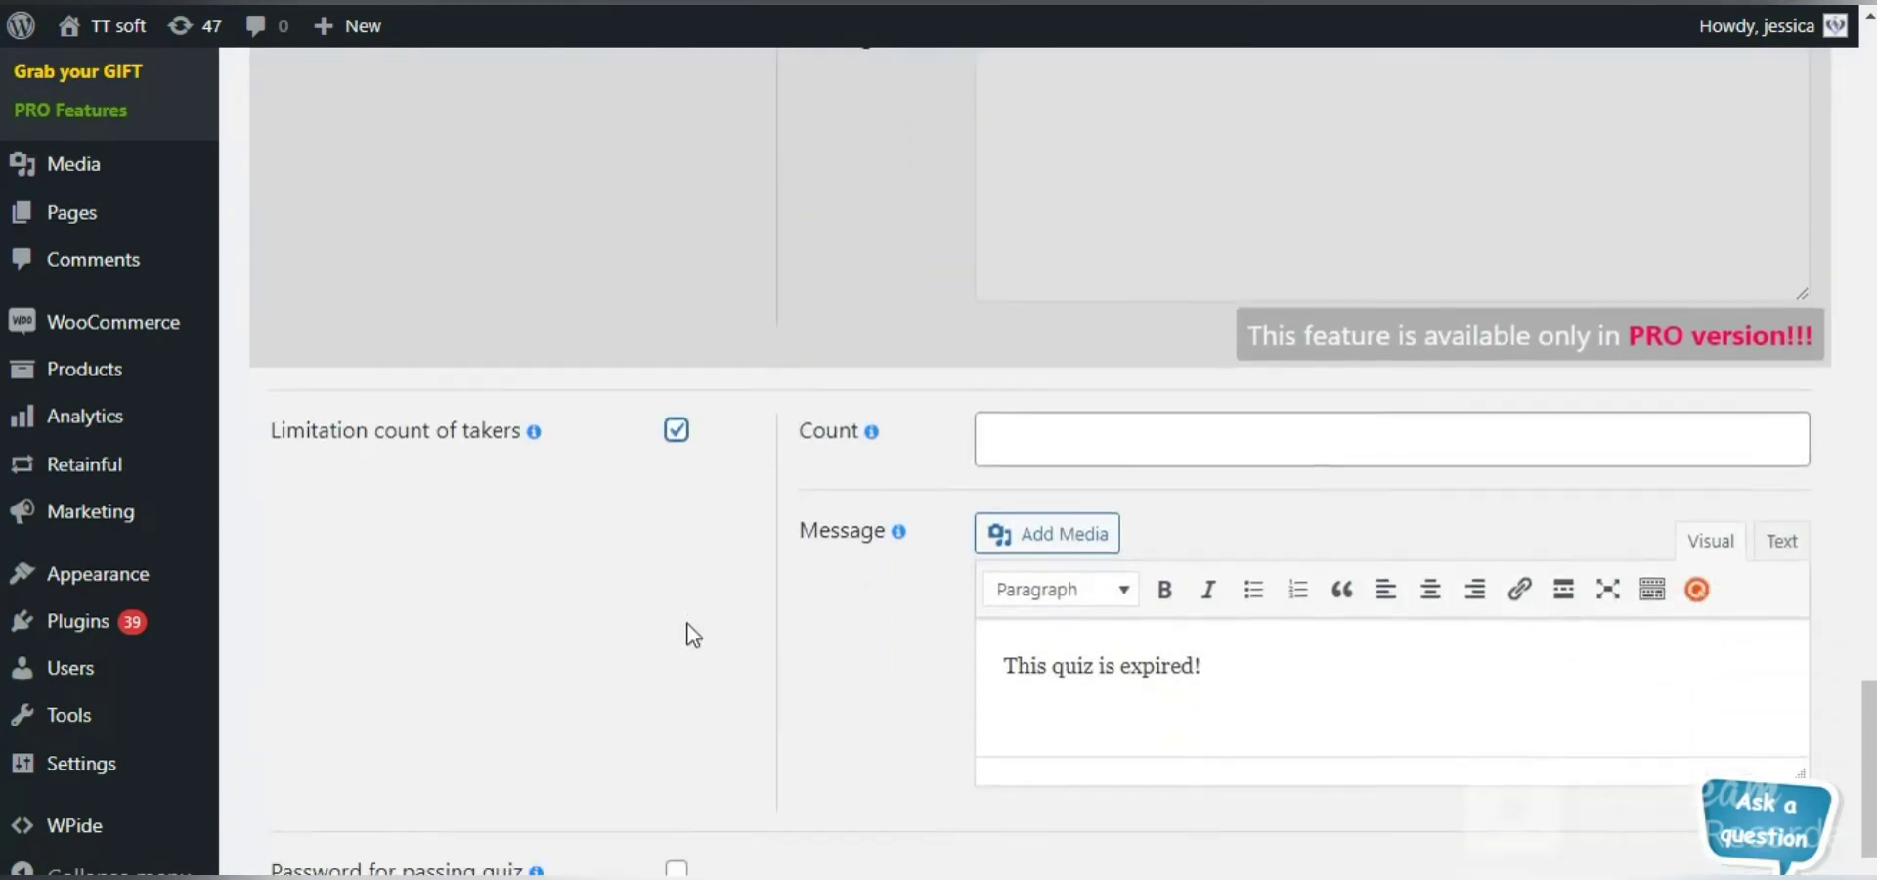
pyautogui.click(1031, 368)
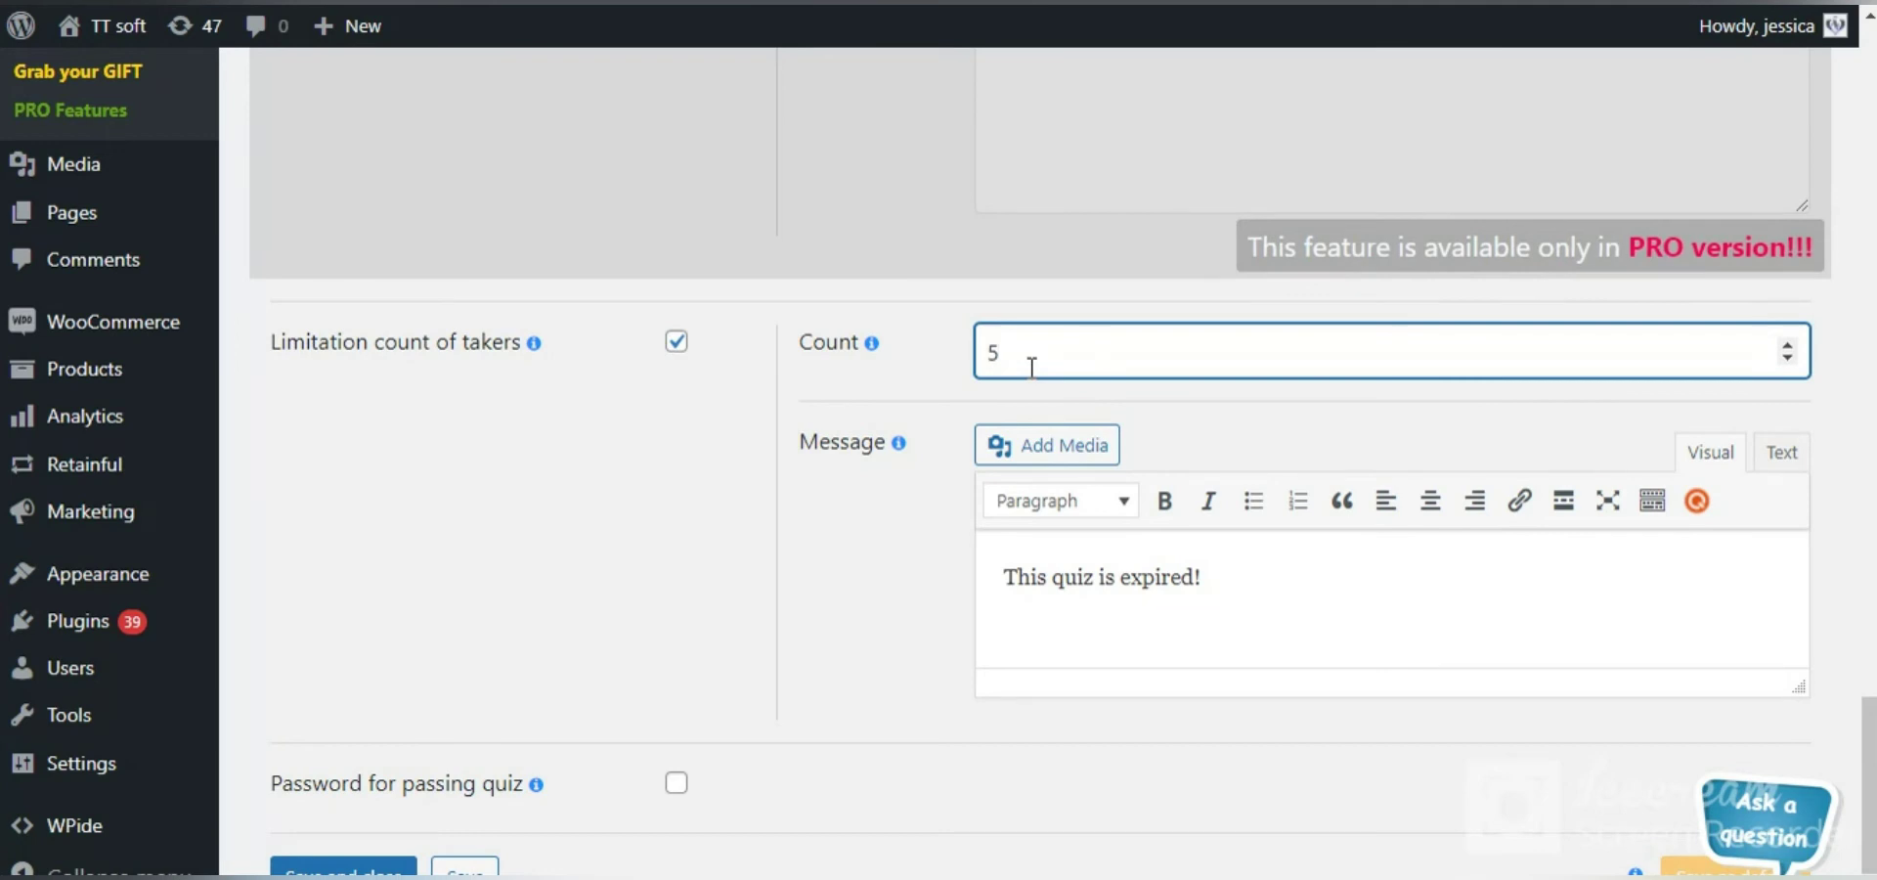
pyautogui.click(927, 600)
# - Enable Password for passing quiz and look over its password, input width, visibility and message options
pyautogui.scroll(-1, 885, 623)
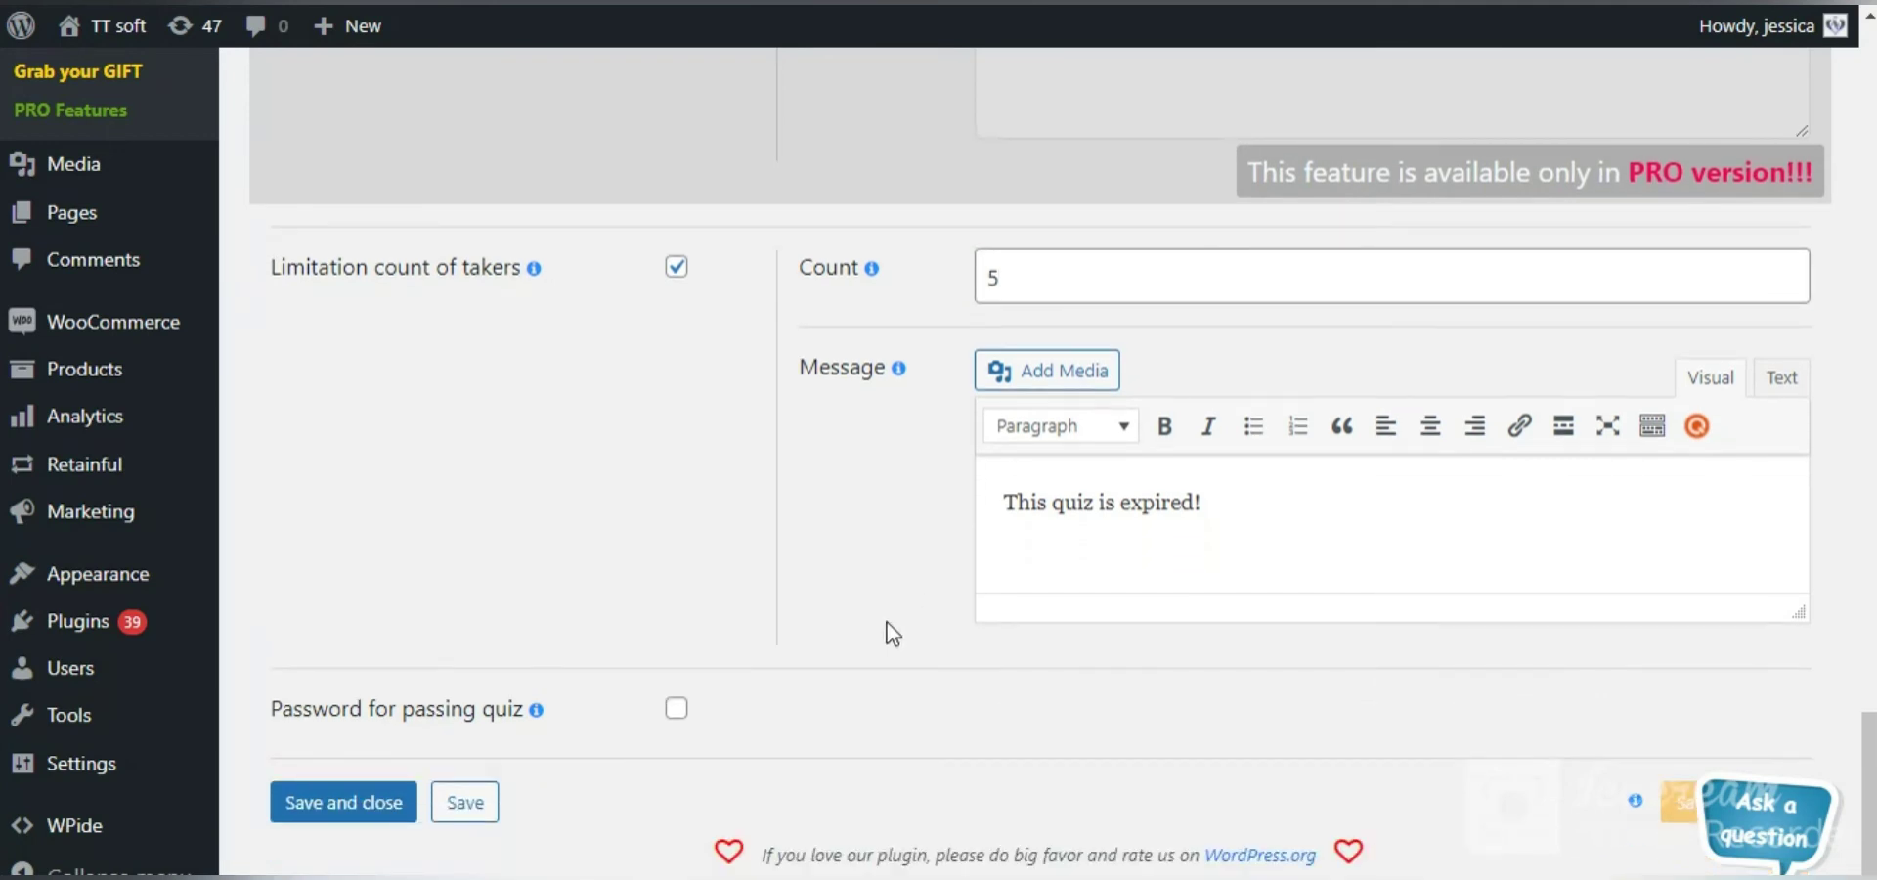
pyautogui.click(675, 707)
pyautogui.scroll(-7, 901, 678)
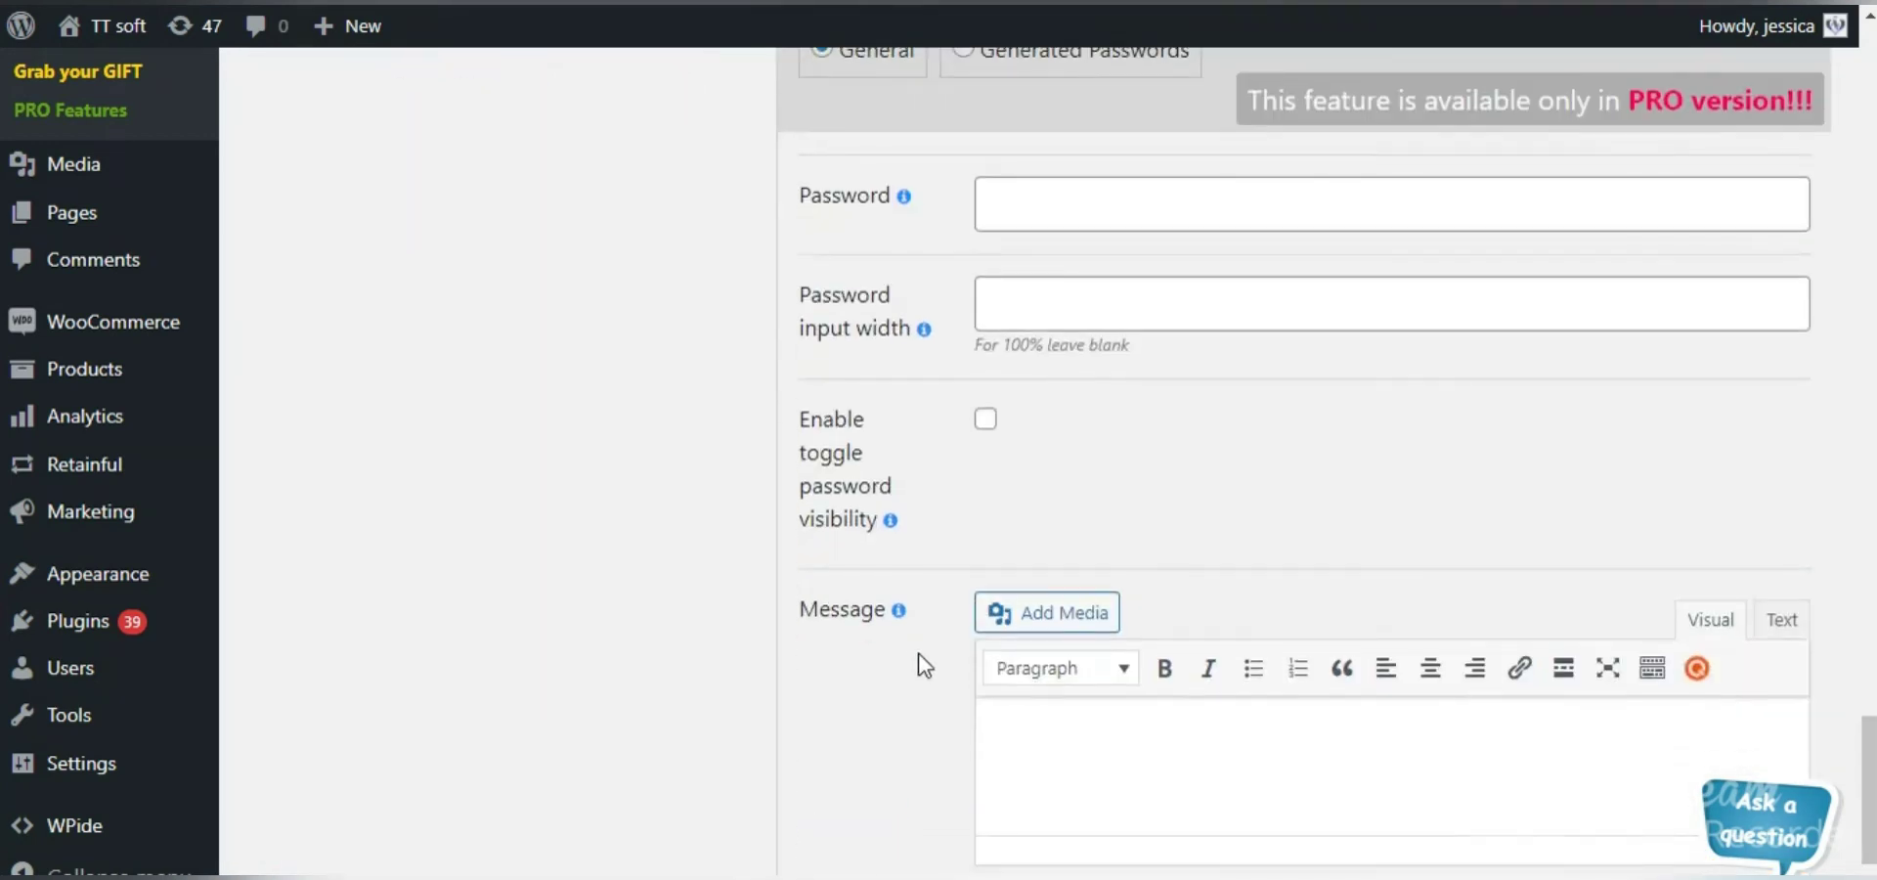
pyautogui.scroll(-2, 1020, 673)
# - Open the quiz's user data settings and set the information form to appear After Quiz
pyautogui.scroll(15, 1016, 606)
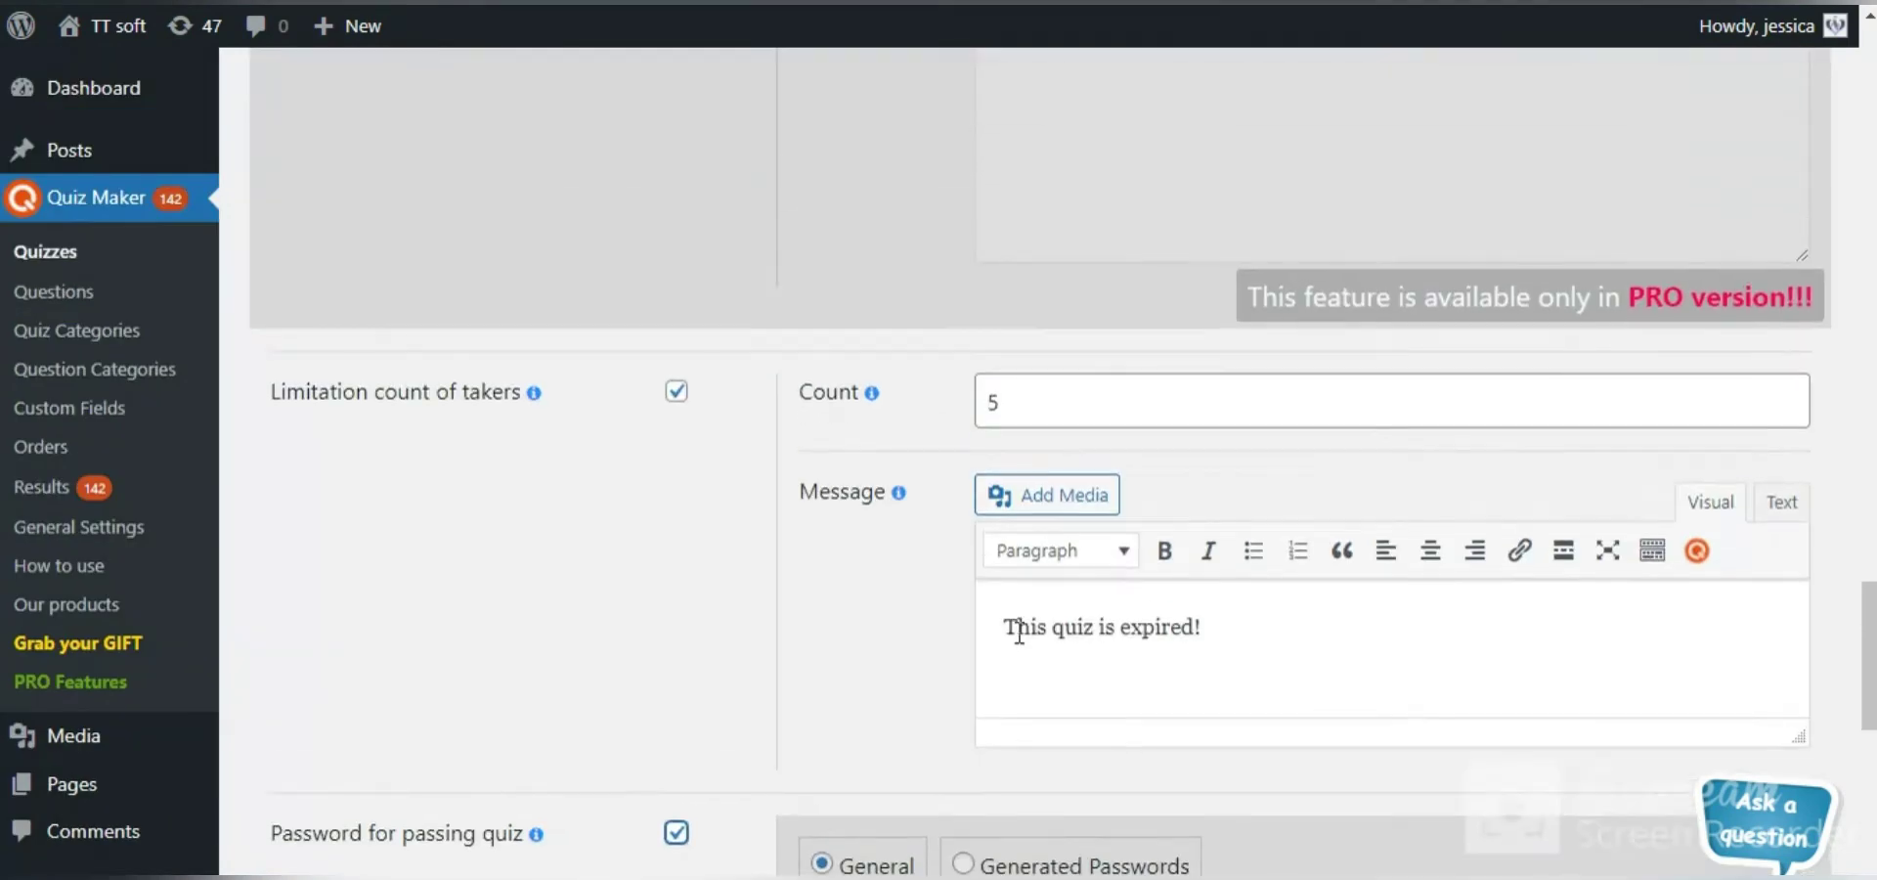
pyautogui.scroll(5, 1007, 592)
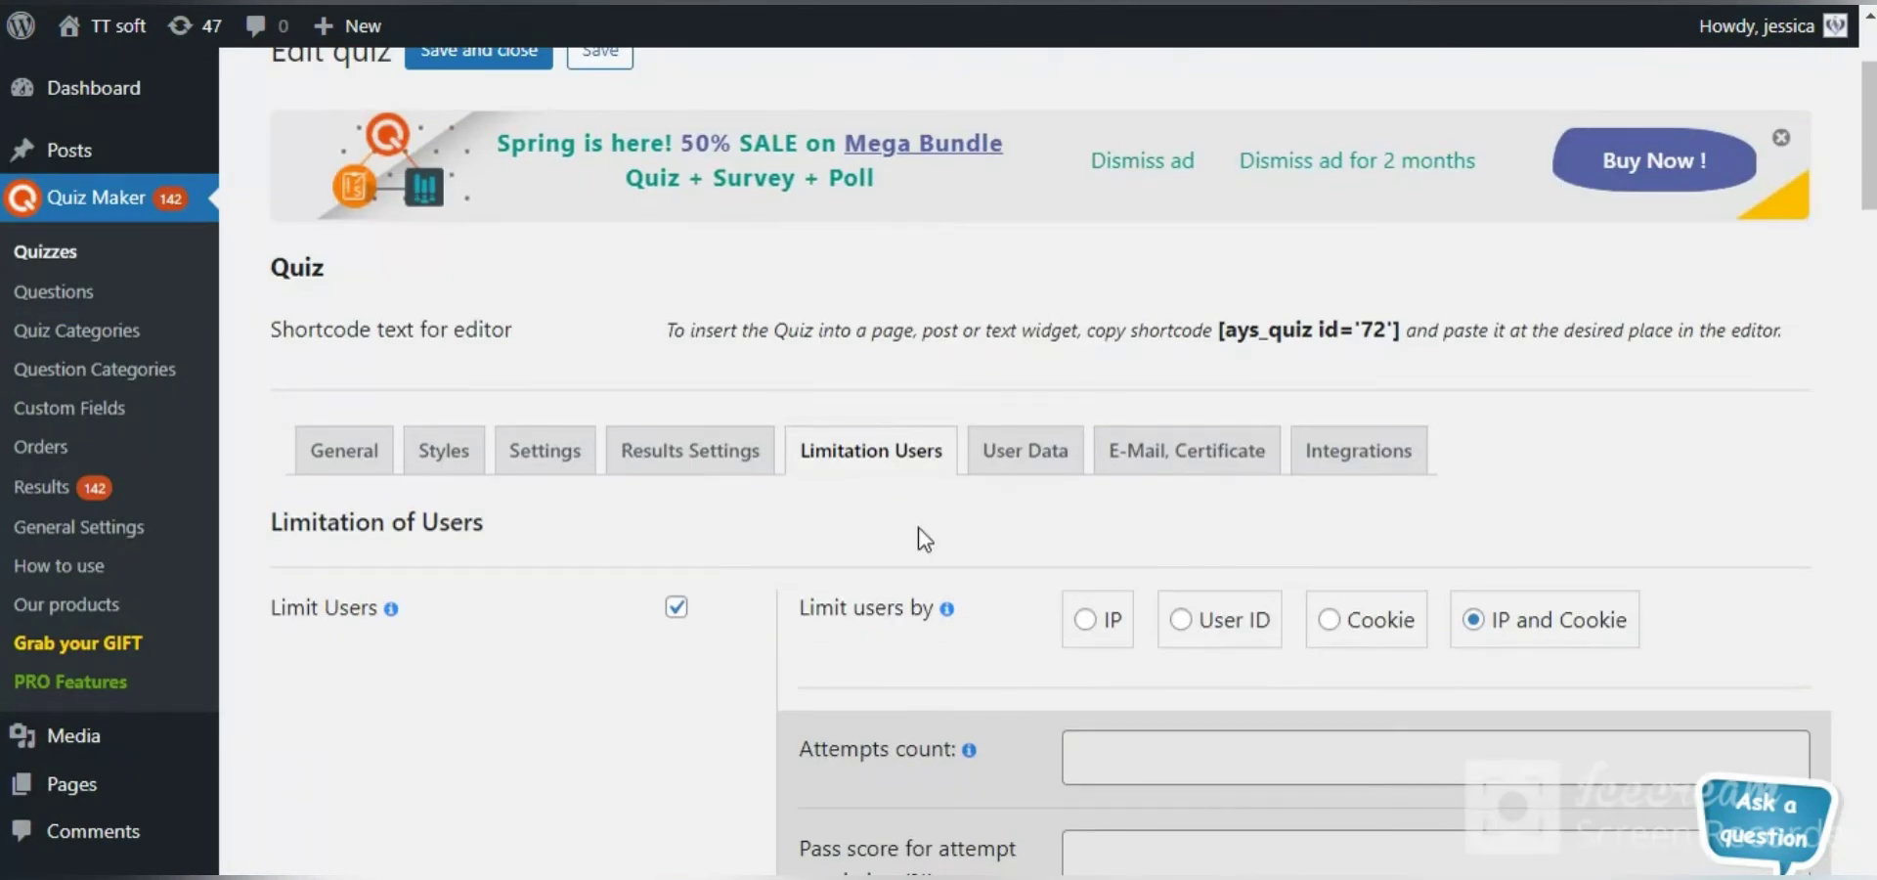
pyautogui.click(1005, 474)
pyautogui.scroll(-4, 675, 515)
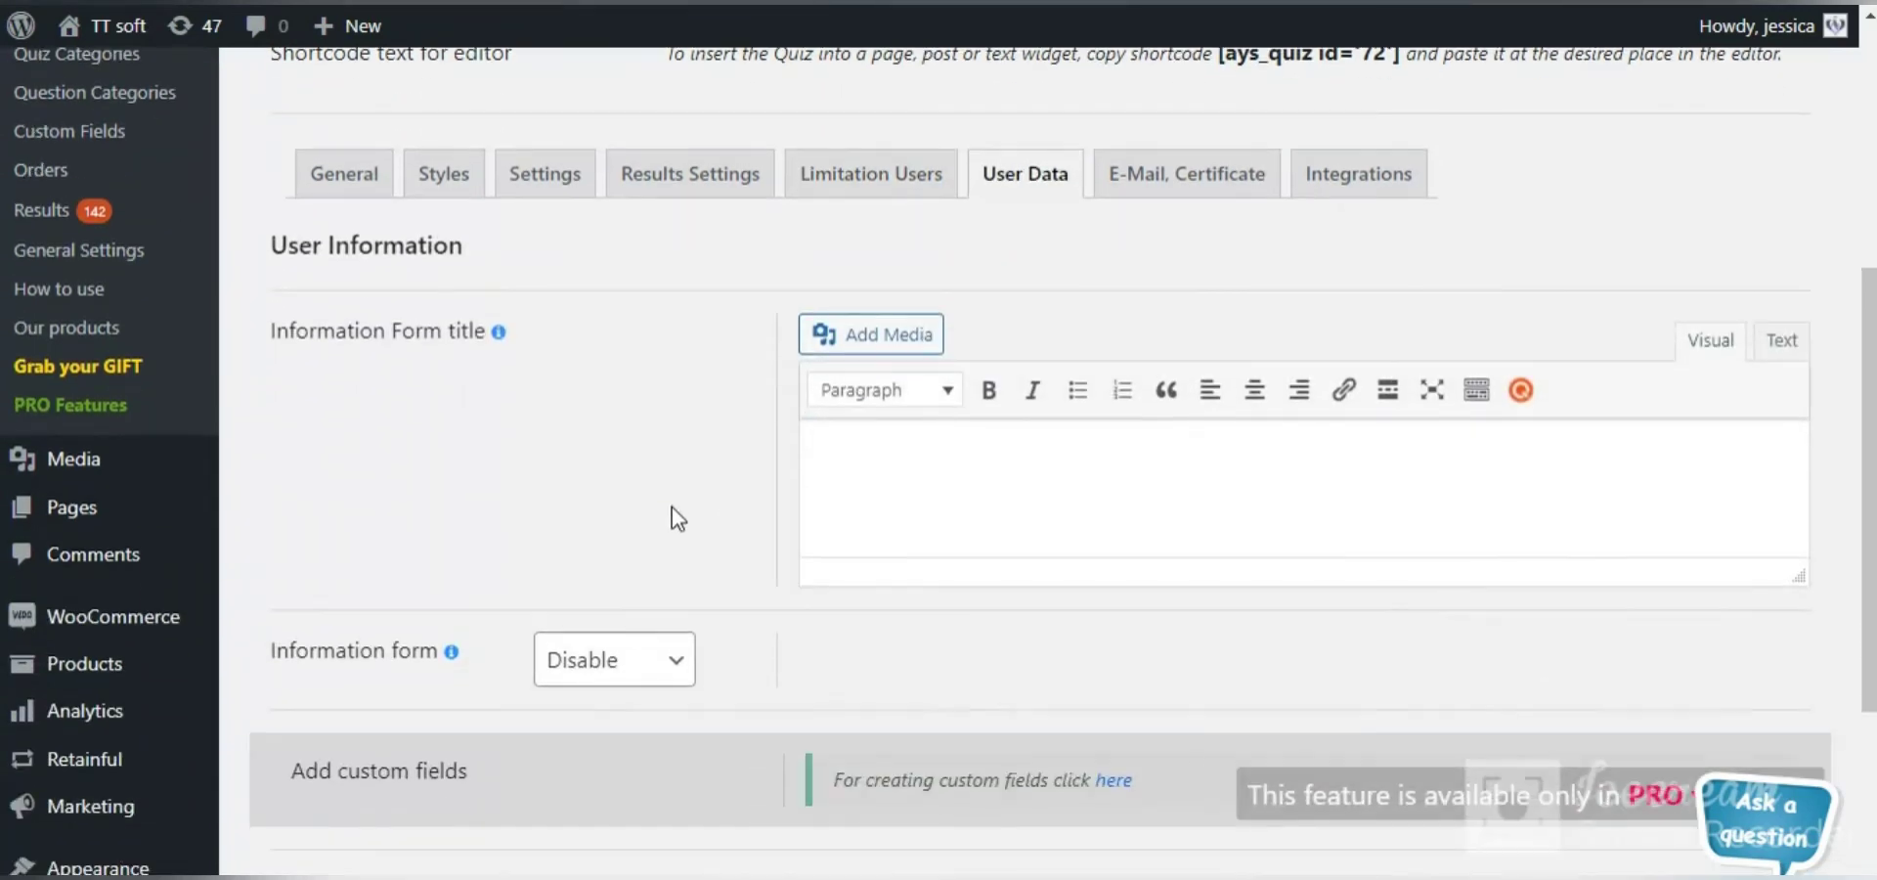
pyautogui.scroll(-1, 664, 521)
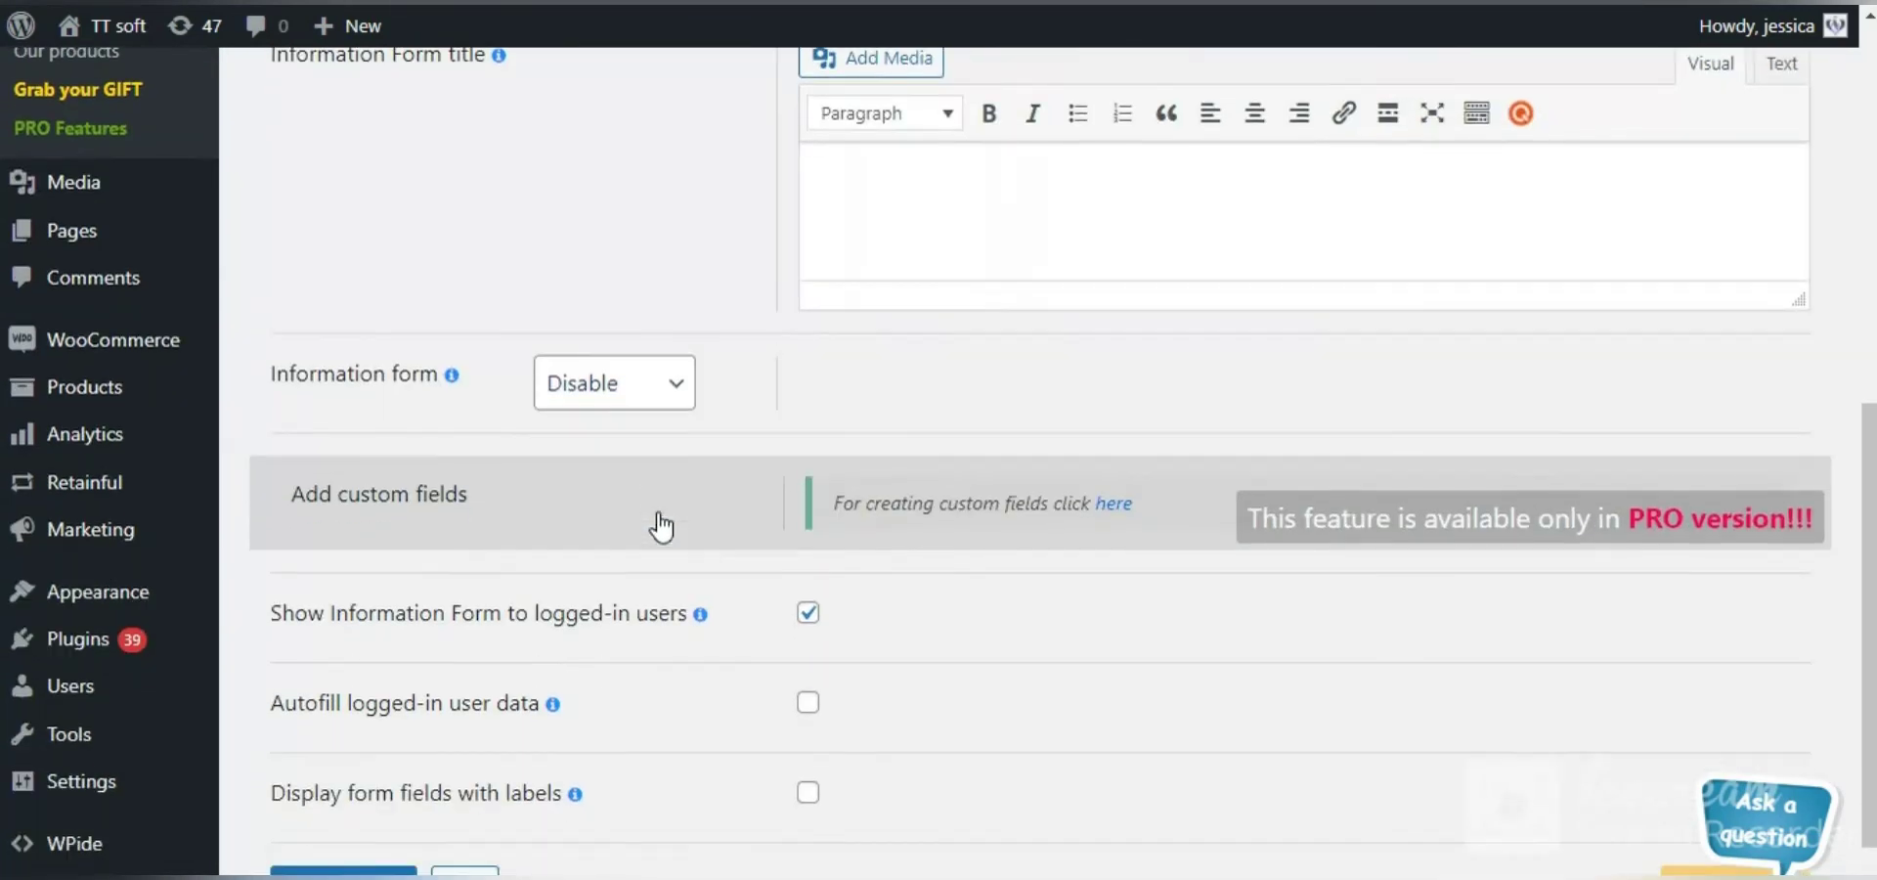
pyautogui.click(651, 387)
pyautogui.click(636, 426)
# - Make Name, Email and Phone required fields, and enable autofilling logged-in user data and displaying form fields with labels
pyautogui.scroll(-1, 666, 460)
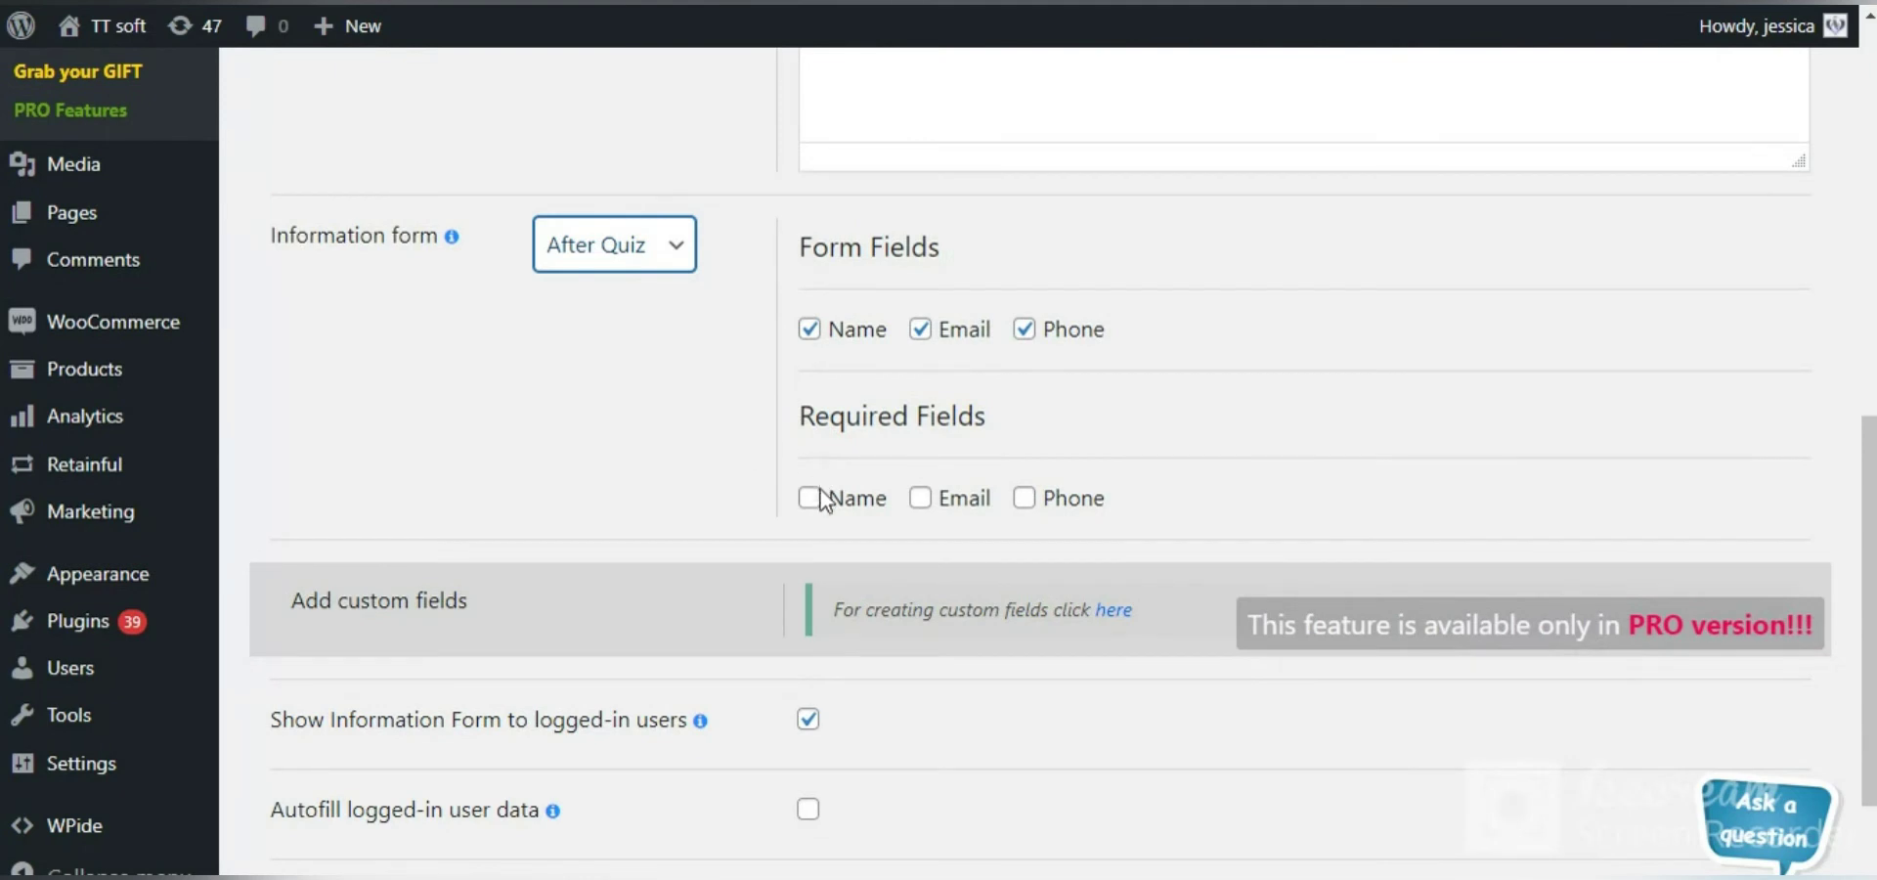
pyautogui.click(809, 498)
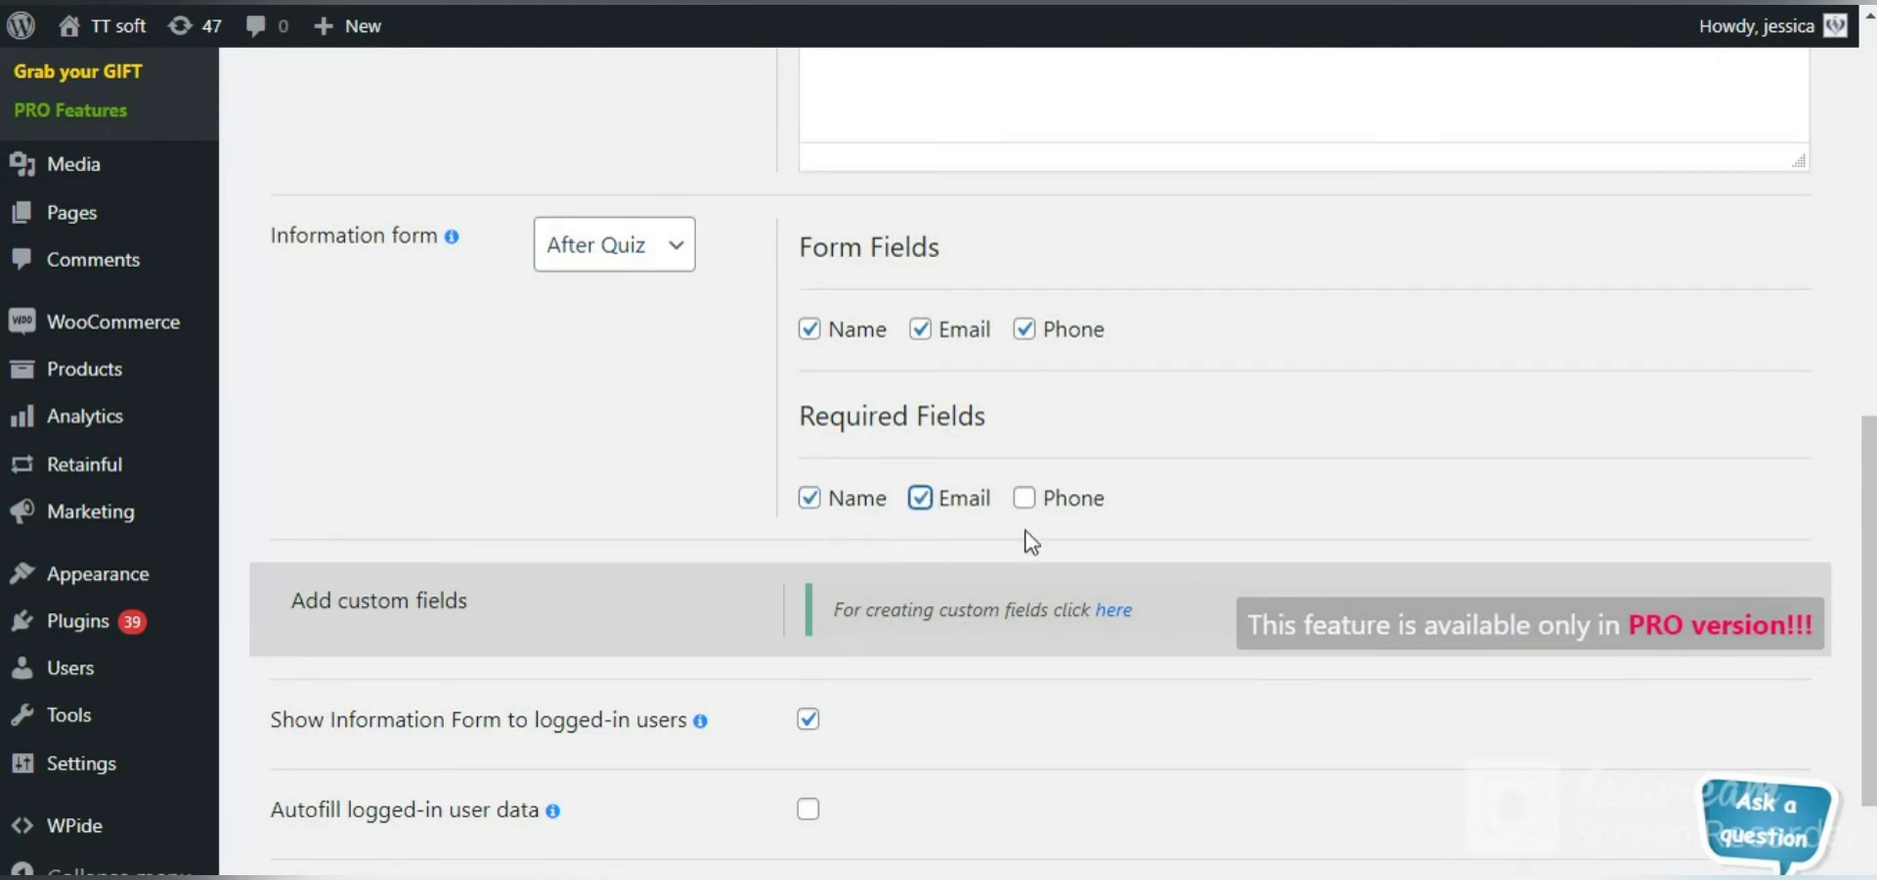
pyautogui.click(1058, 503)
pyautogui.scroll(-2, 1018, 587)
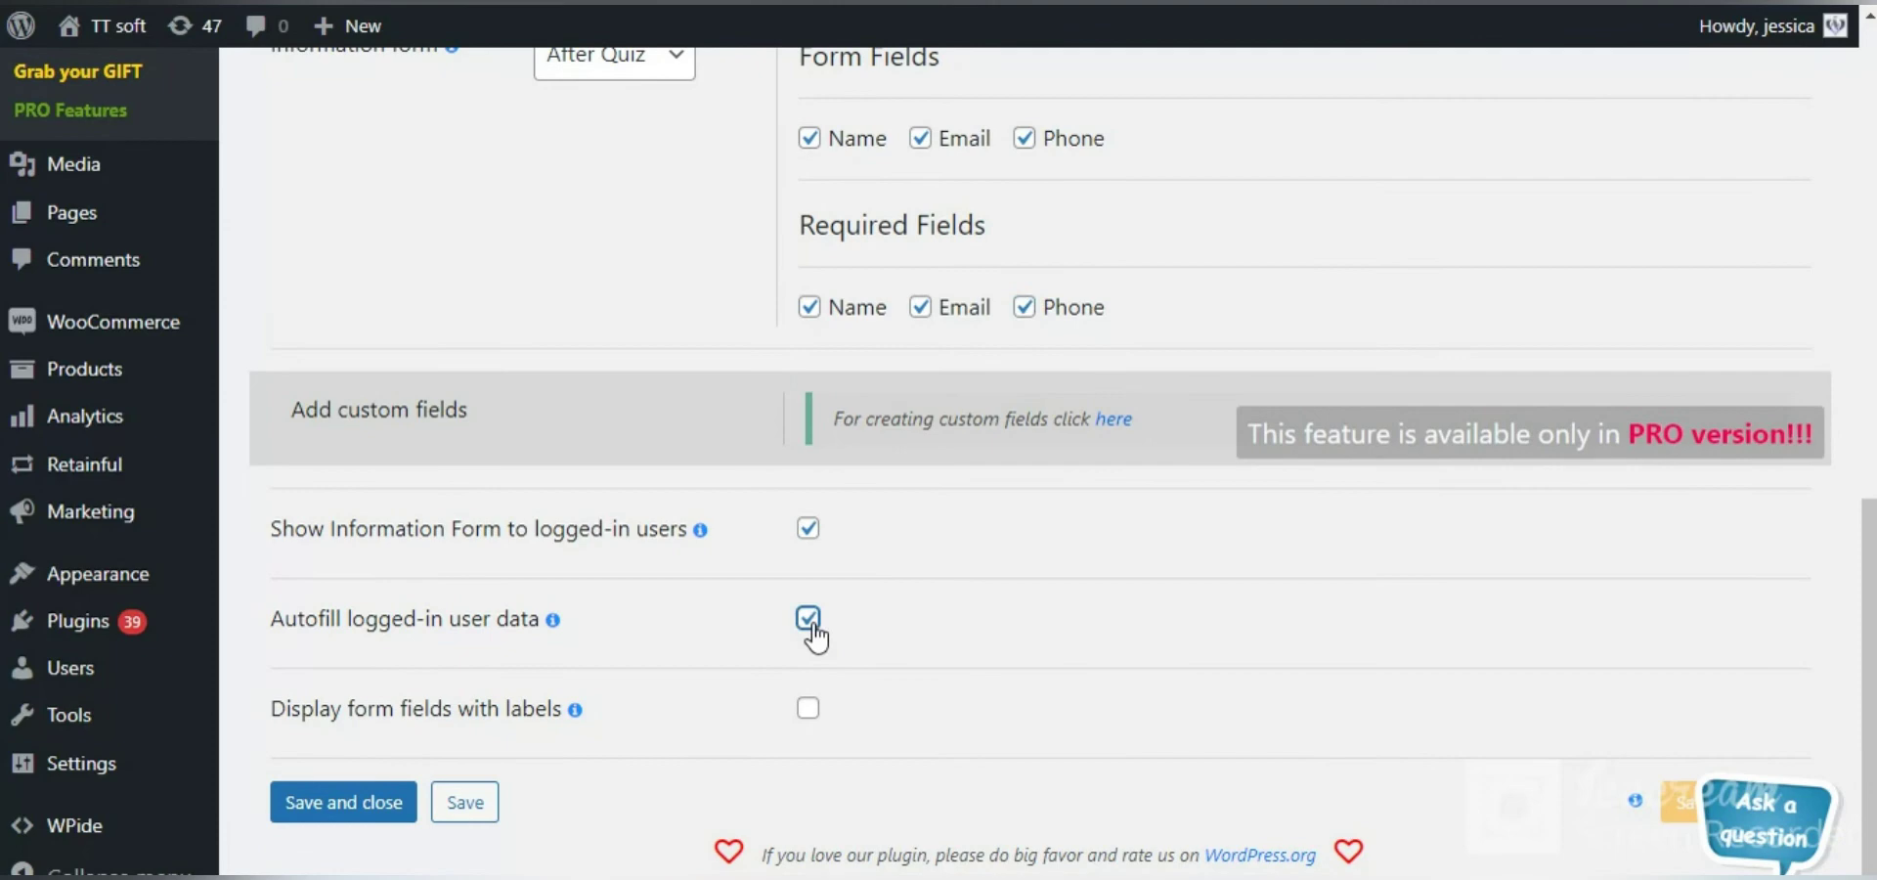
pyautogui.click(809, 711)
# - Open the quiz's e-mail and certificate settings and review the mail, certificate and email configuration options
pyautogui.scroll(10, 968, 696)
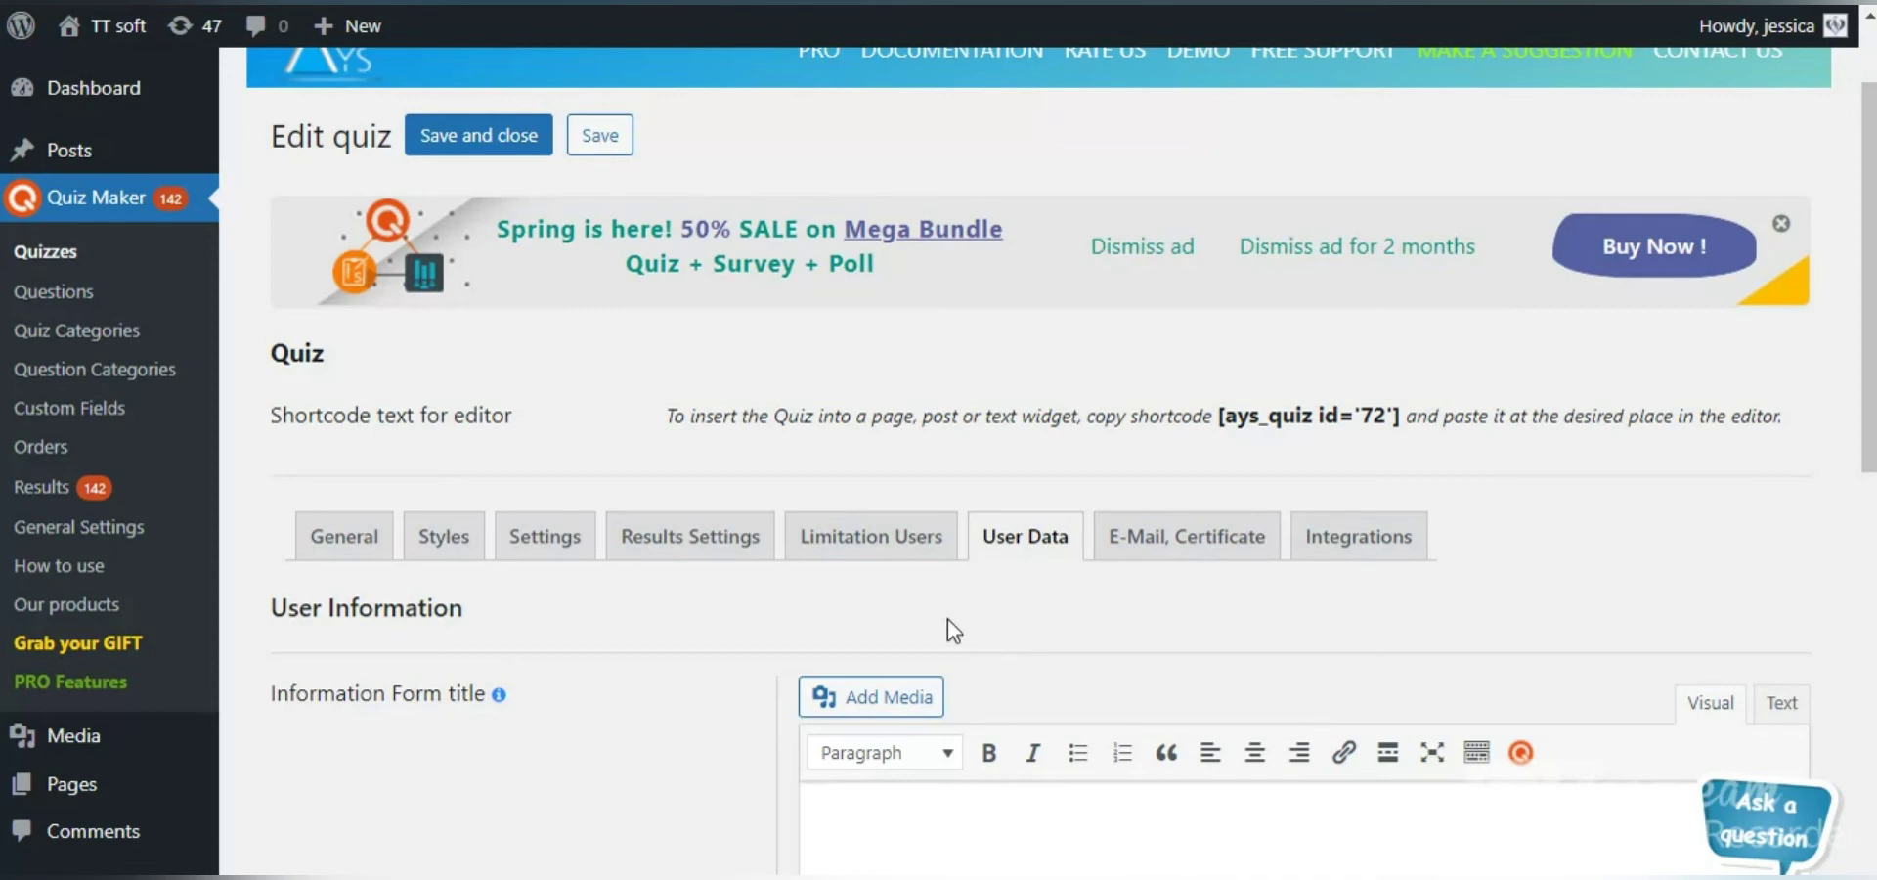
pyautogui.click(1159, 544)
pyautogui.scroll(-6, 1105, 526)
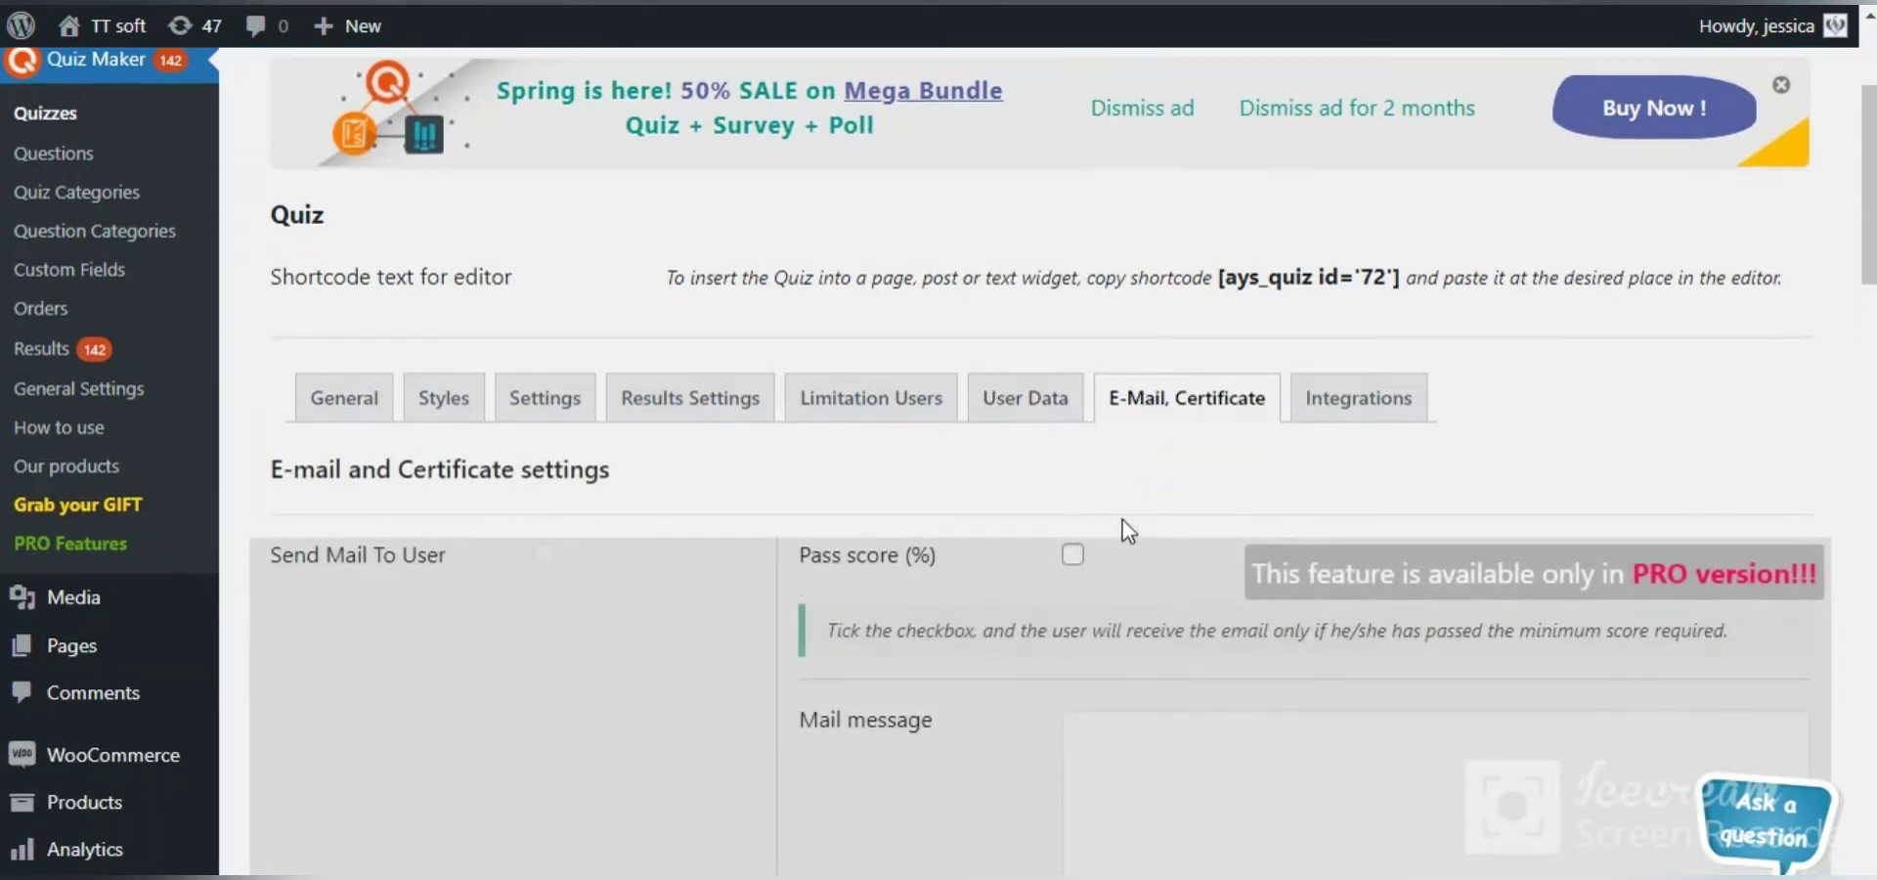
pyautogui.scroll(-10, 905, 548)
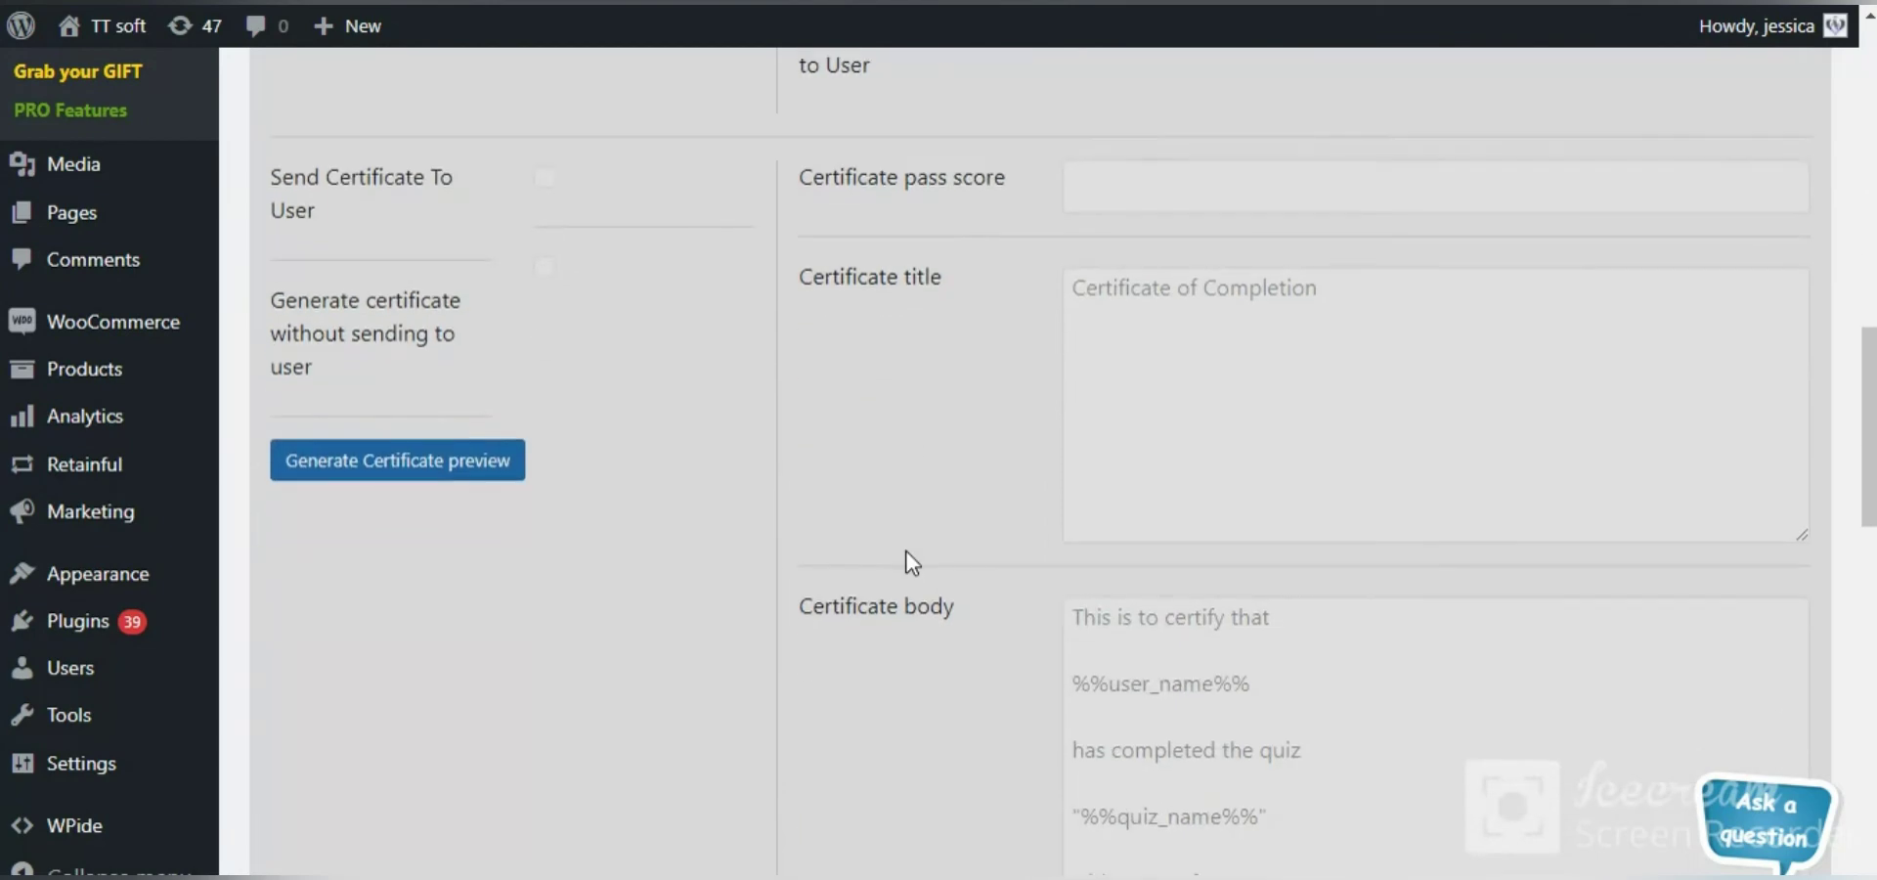
pyautogui.scroll(-10, 906, 581)
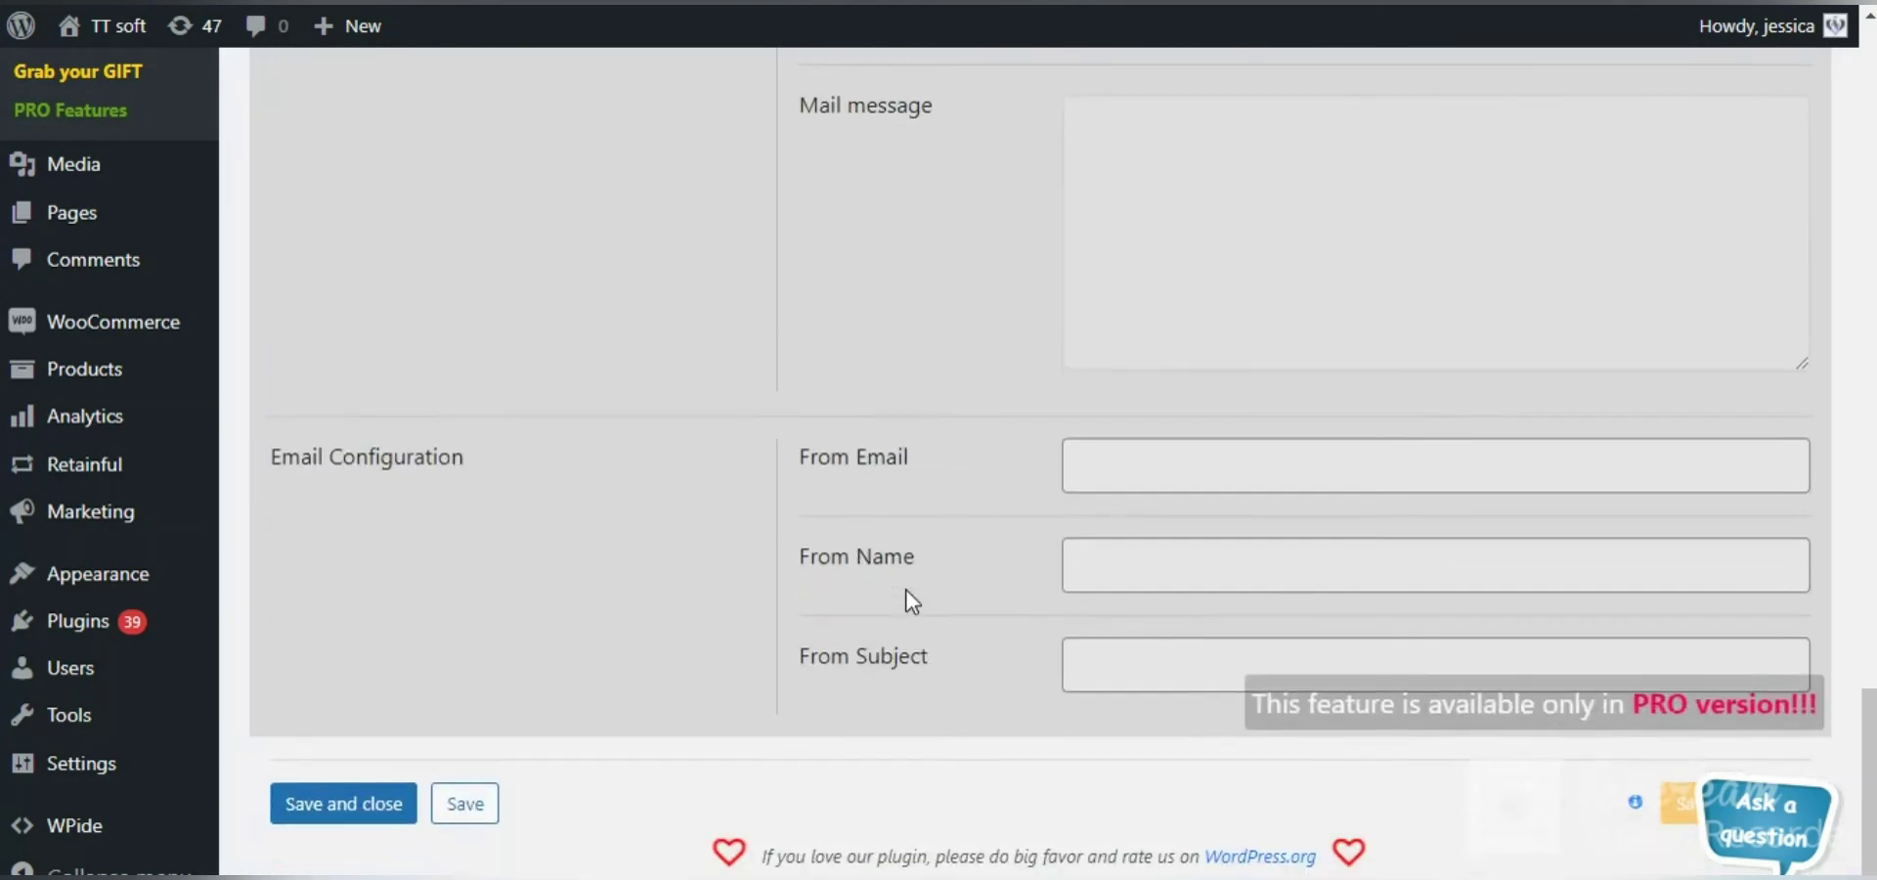
# - Open the quiz's integrations settings and review the available services, from MailChimp and Stripe to Google Sheet and Mad Mimi
pyautogui.scroll(20, 905, 589)
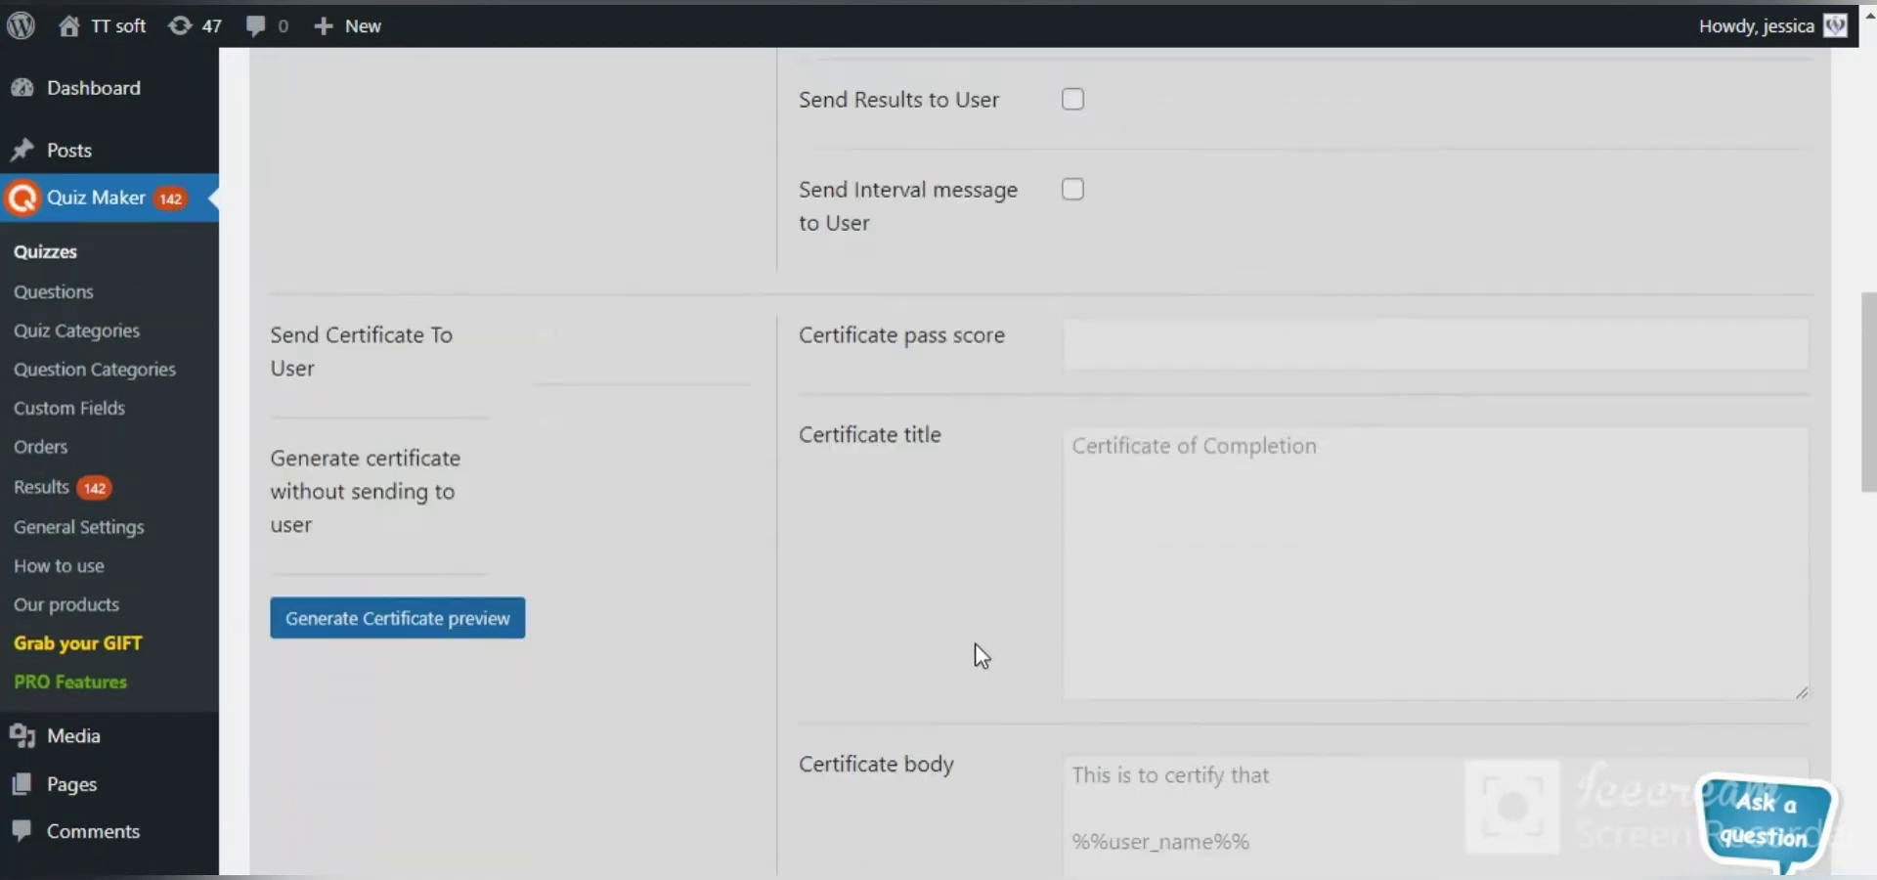
pyautogui.scroll(5, 982, 653)
pyautogui.click(1341, 690)
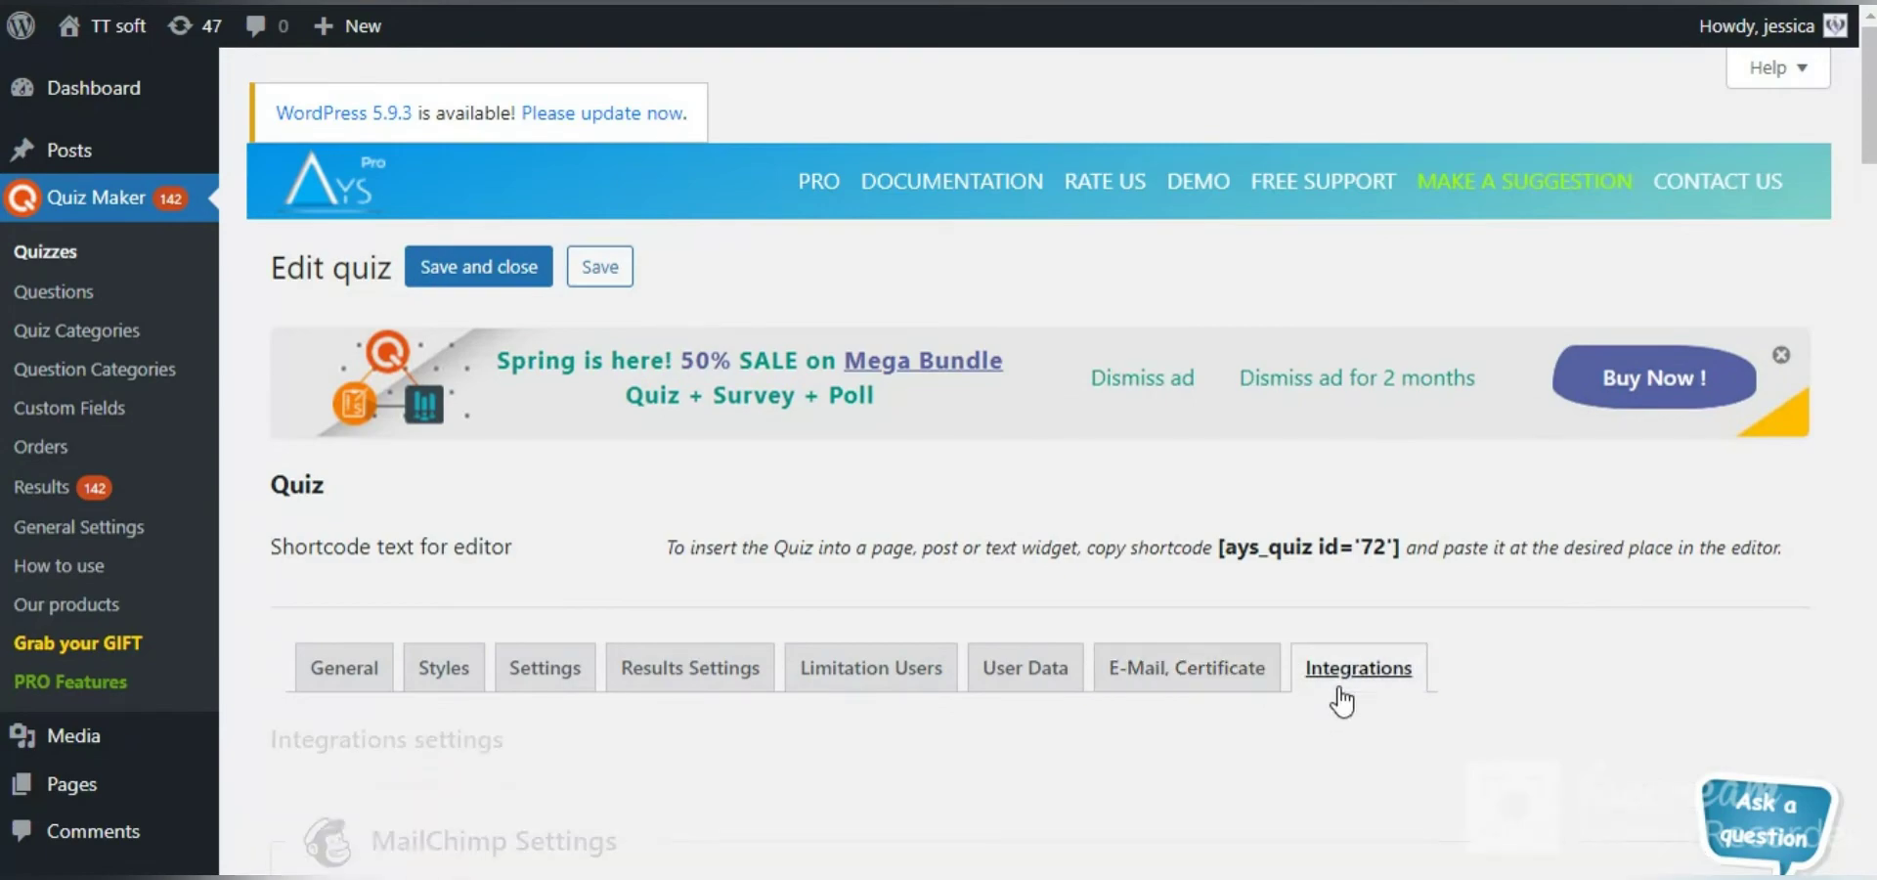
pyautogui.scroll(-14, 953, 723)
pyautogui.scroll(-20, 947, 718)
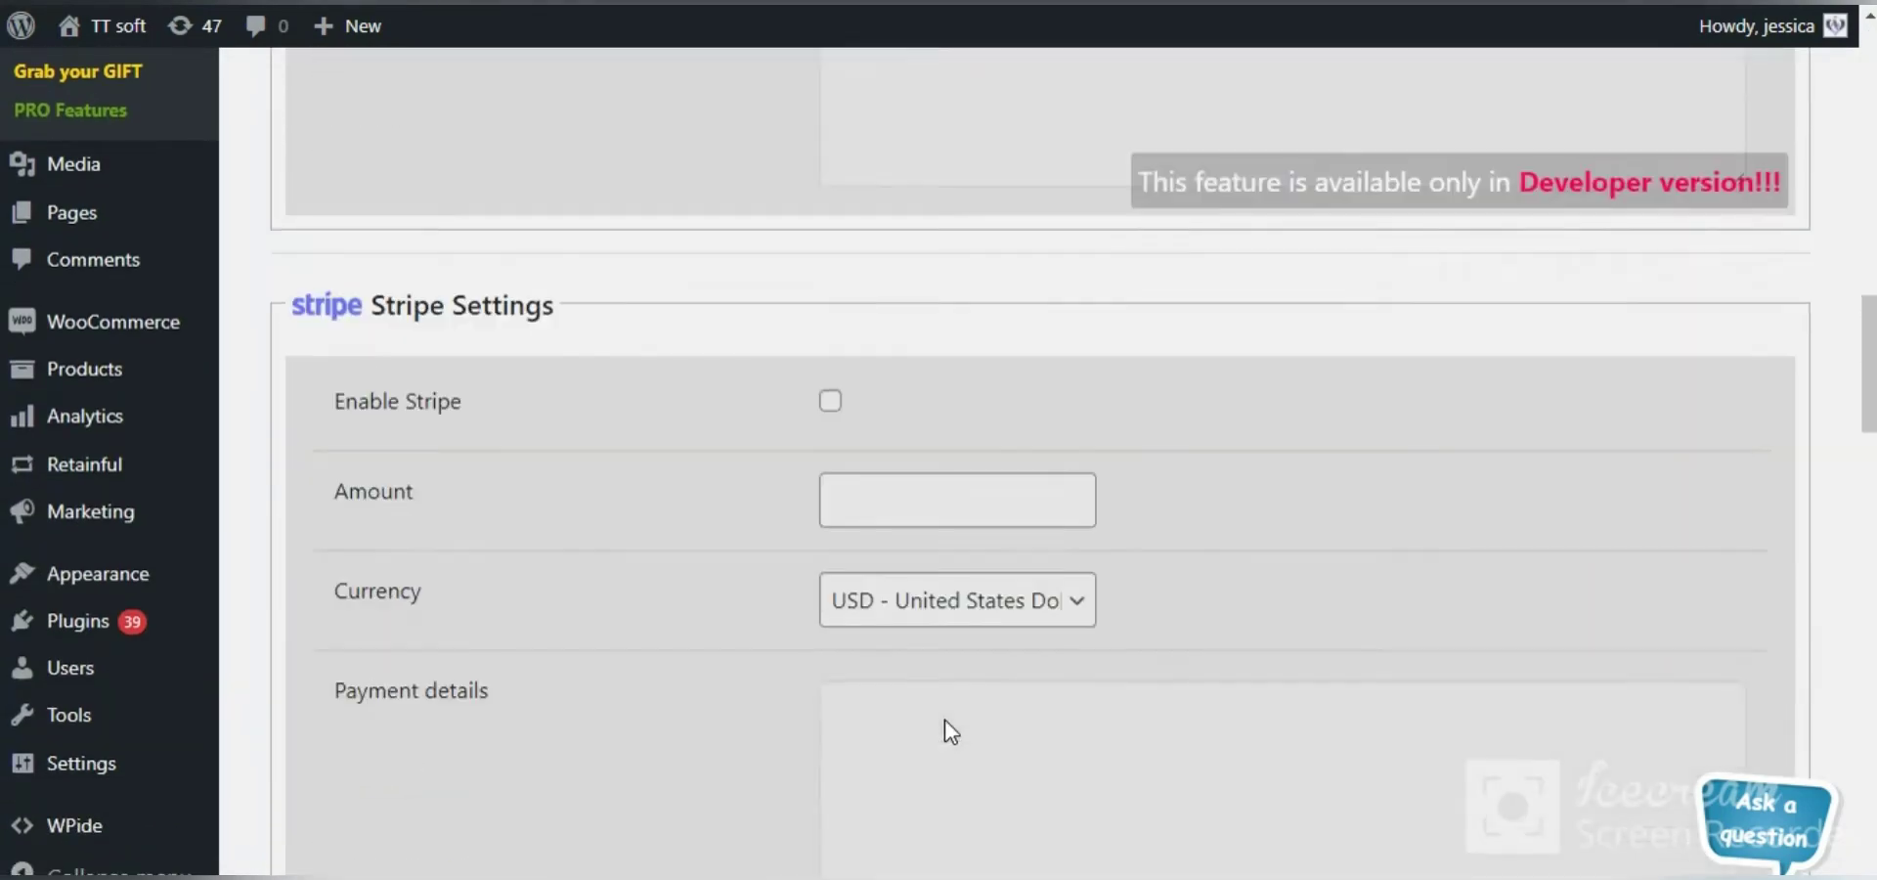
pyautogui.scroll(-12, 944, 735)
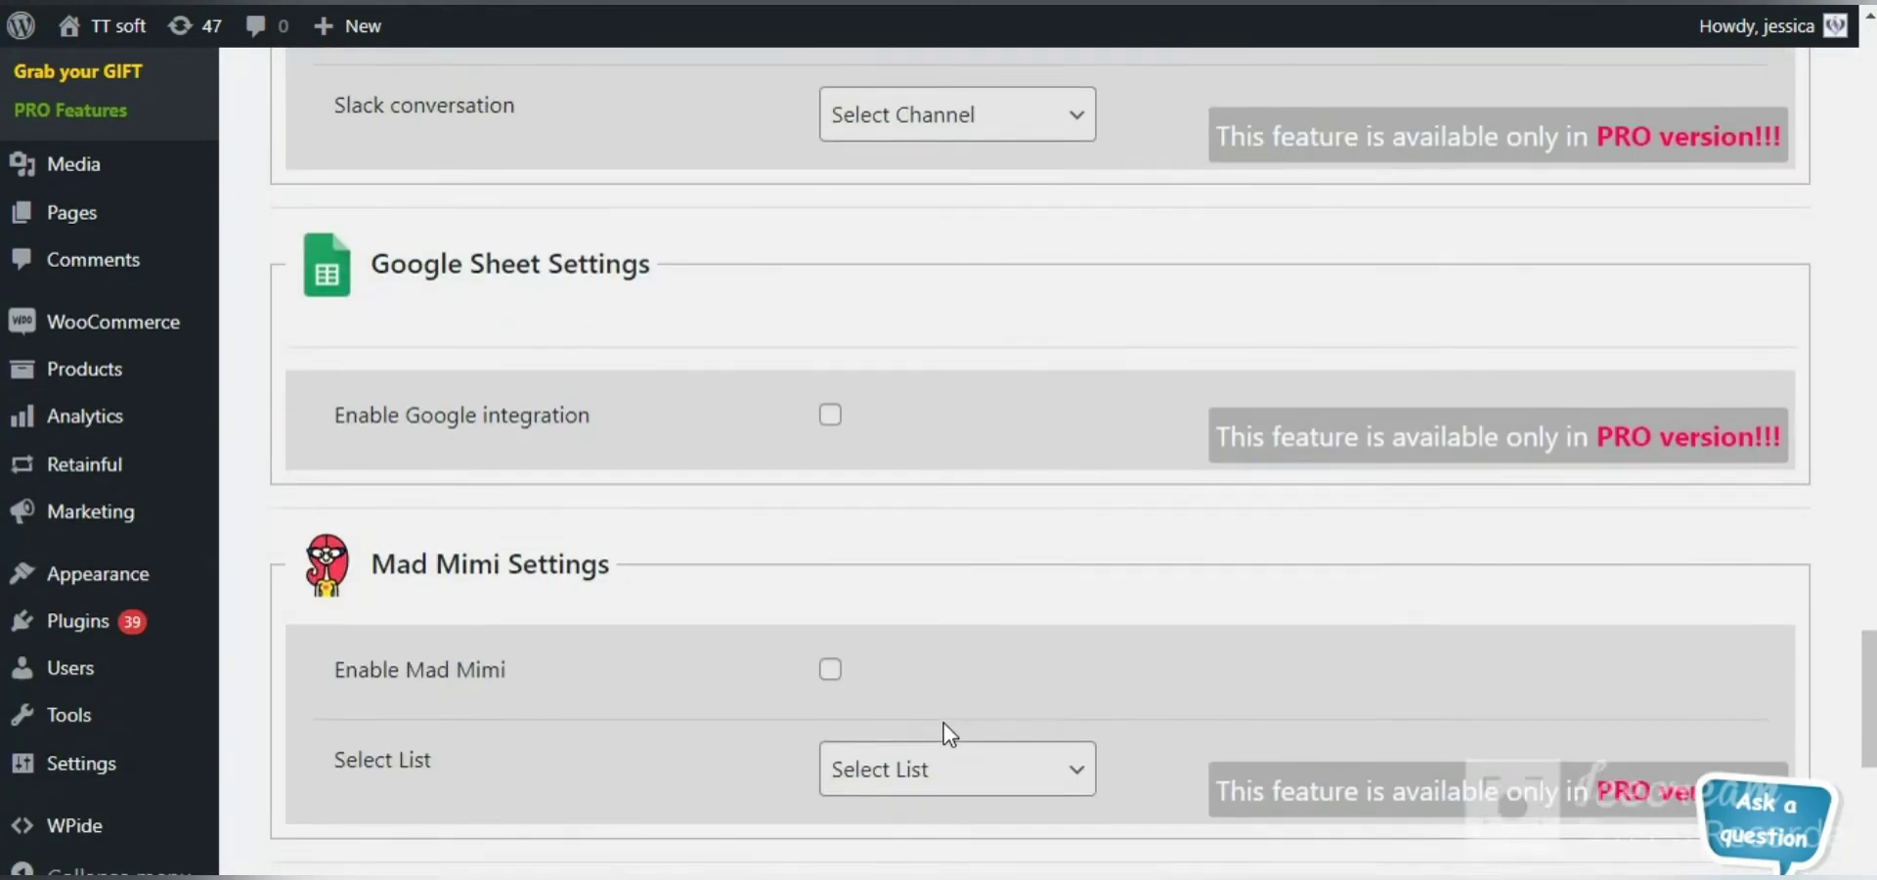
pyautogui.scroll(8, 944, 735)
pyautogui.scroll(20, 946, 737)
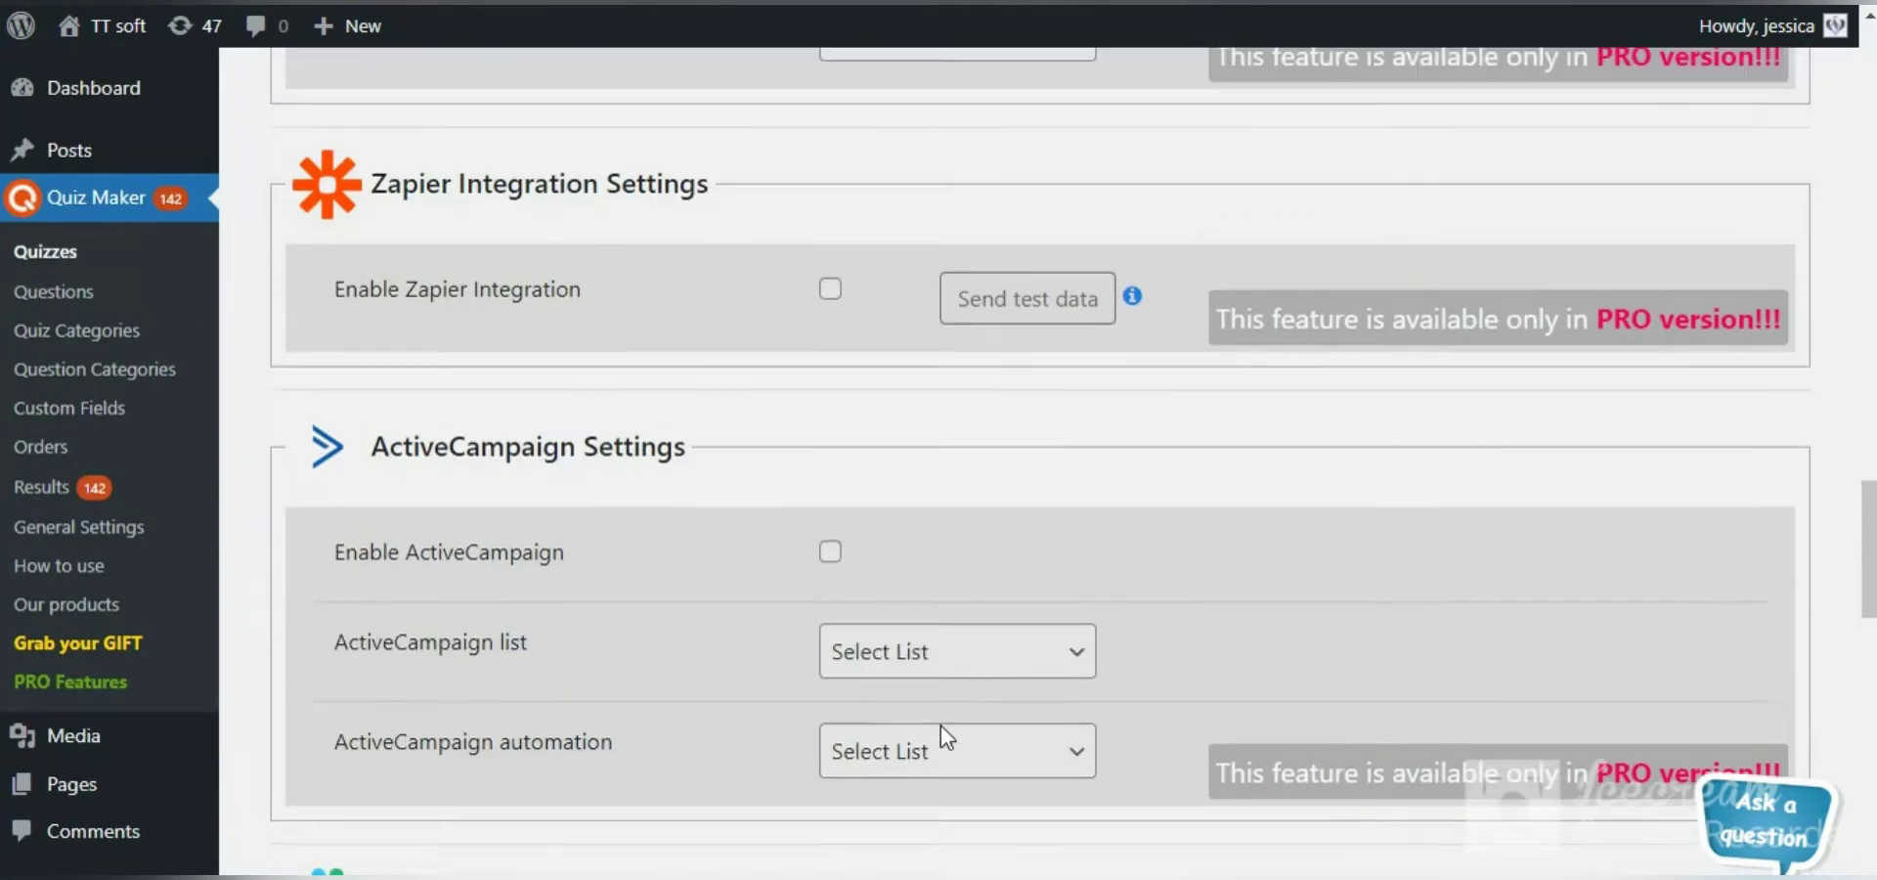
pyautogui.scroll(10, 947, 737)
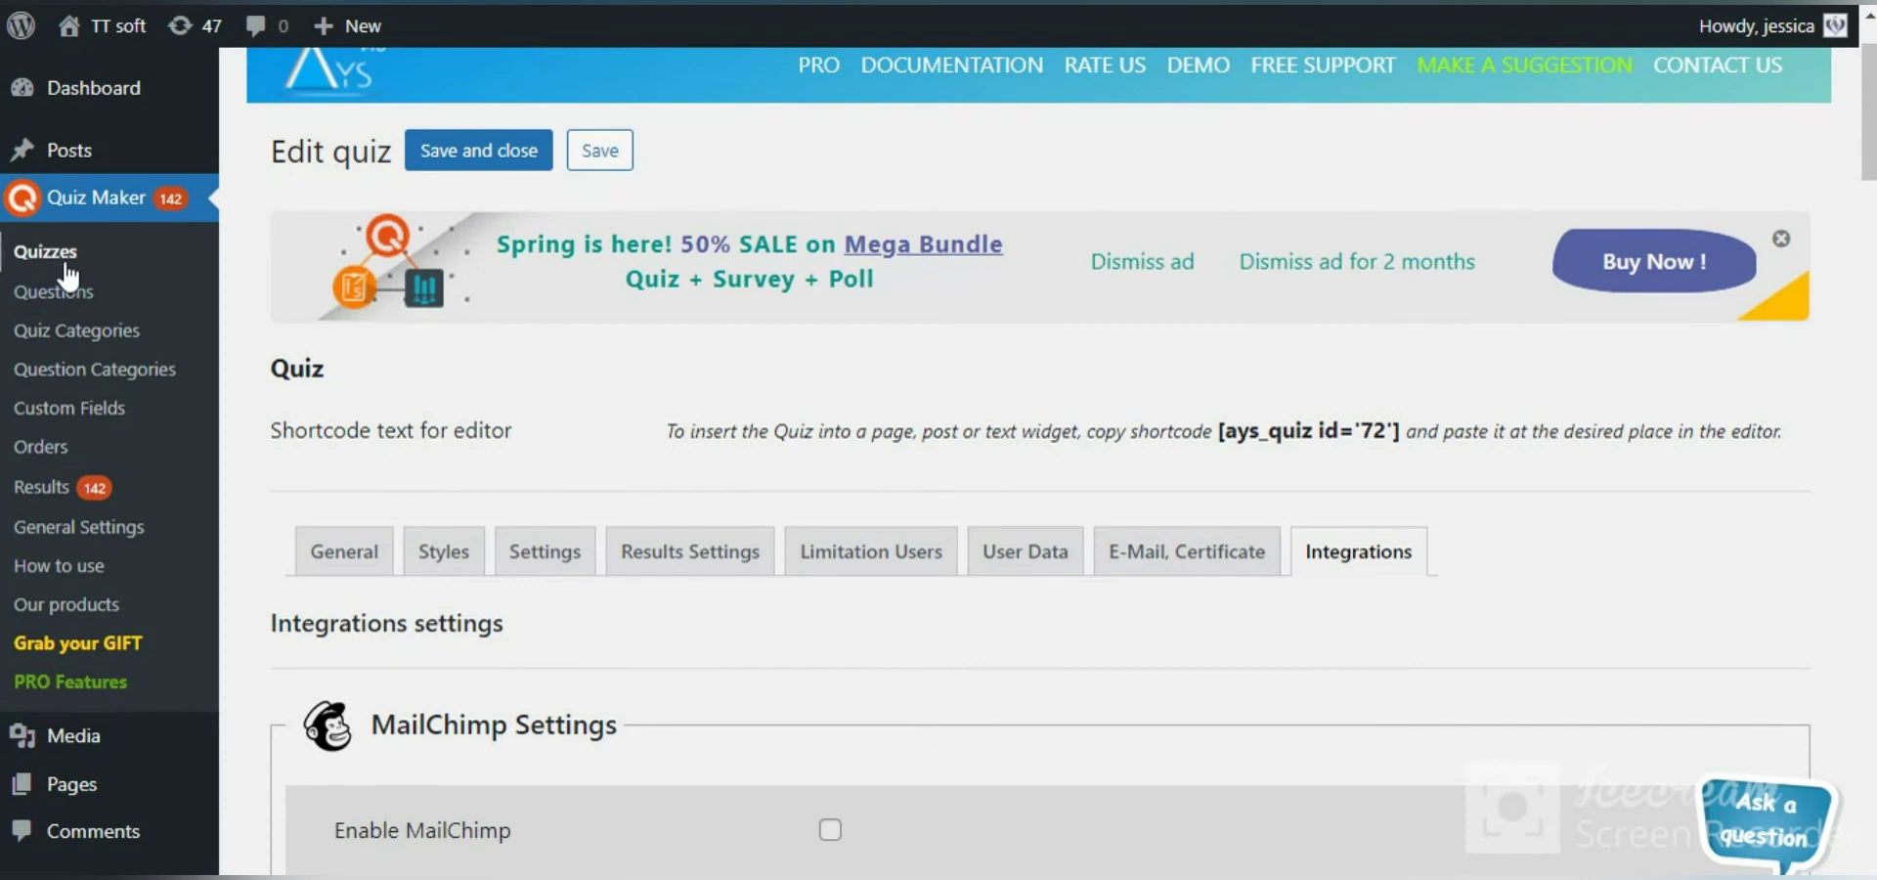
# - Return to the list of quizzes and select the shortcode [ays_quiz id='72'] of the first quiz
pyautogui.click(61, 255)
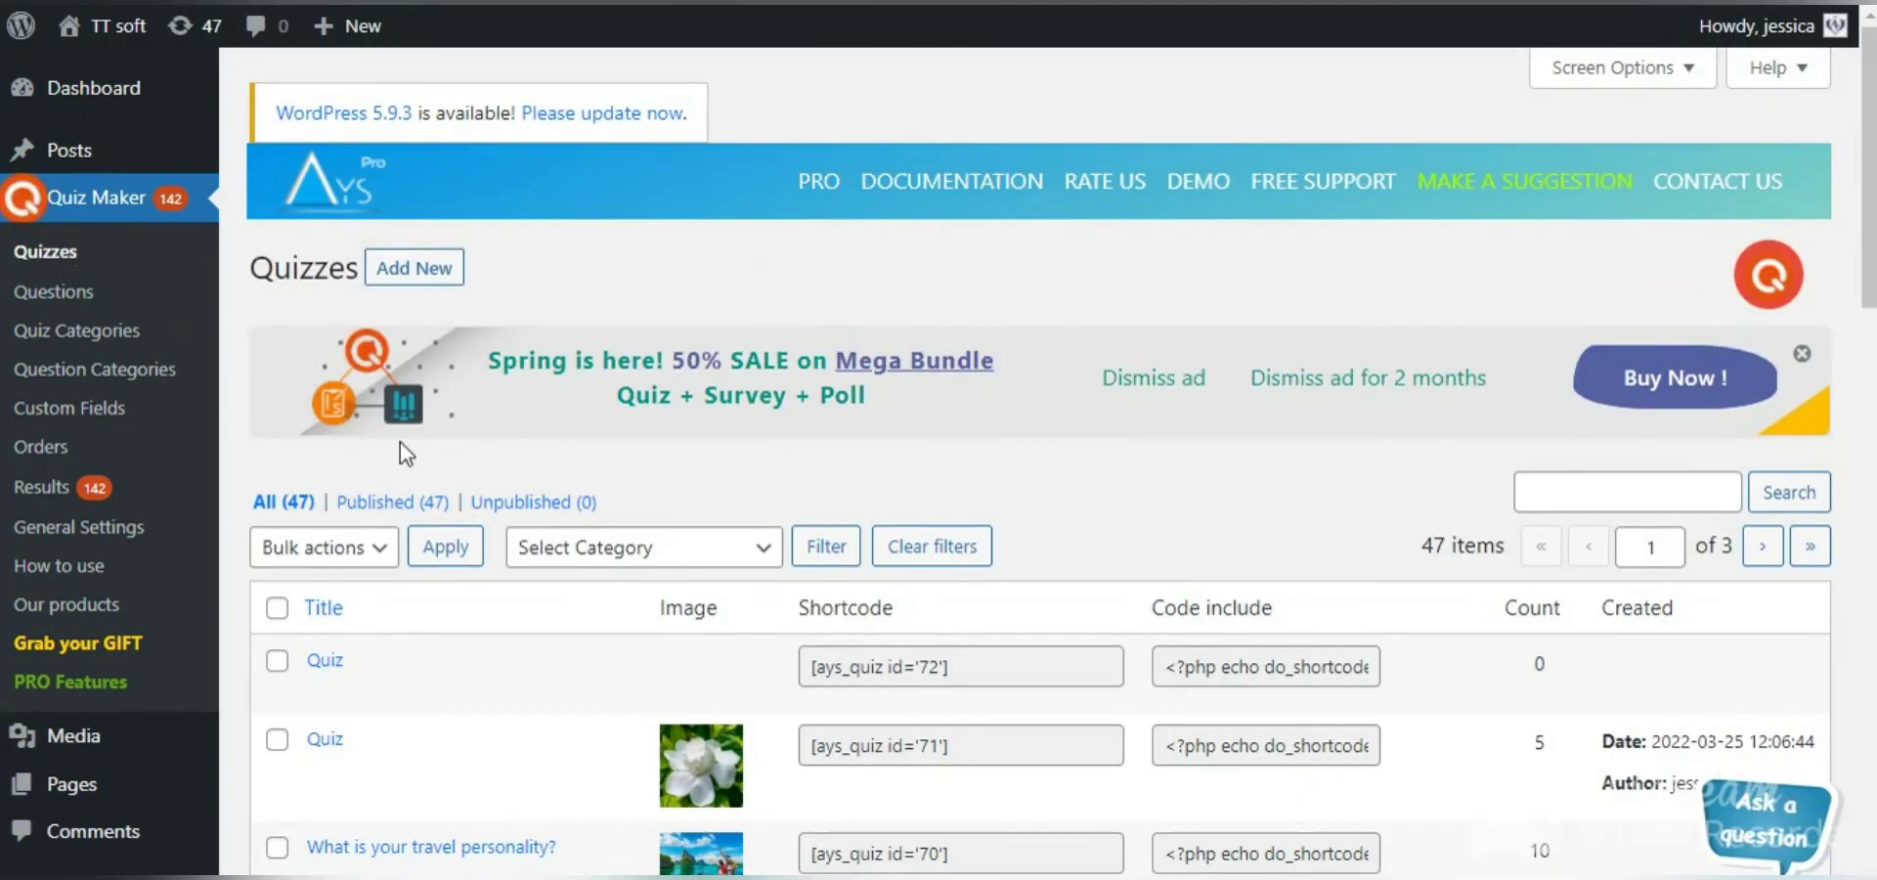
pyautogui.scroll(-3, 401, 442)
pyautogui.click(860, 391)
pyautogui.click(859, 400)
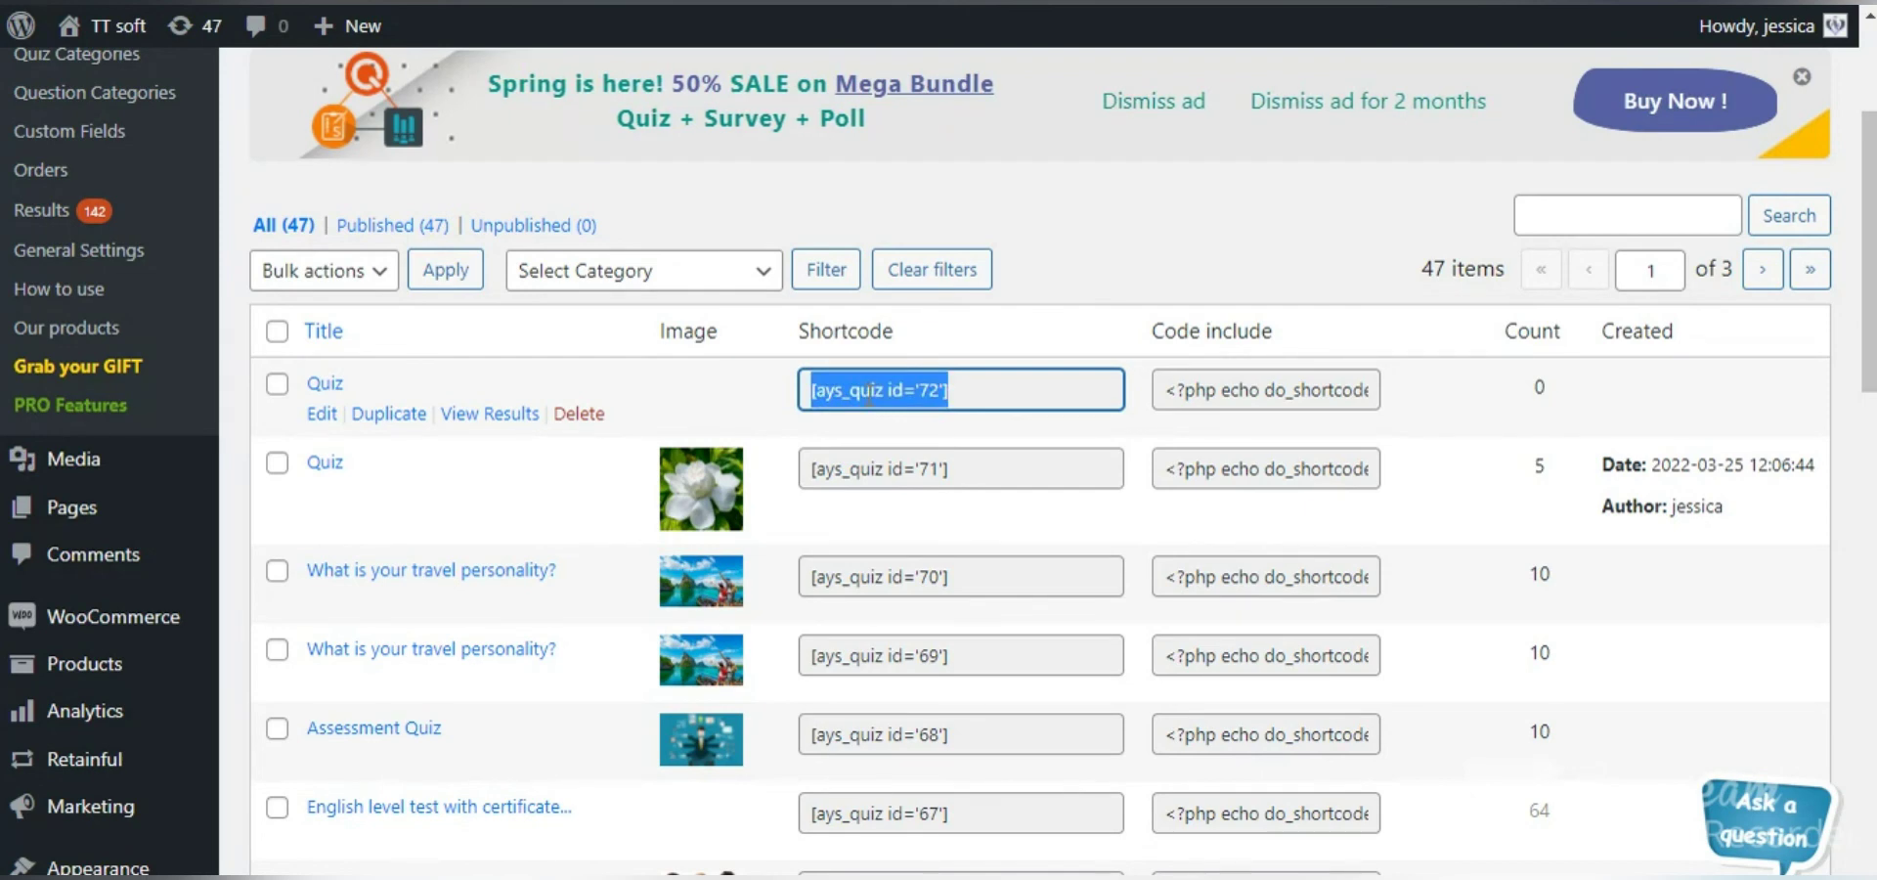
pyautogui.scroll(3, 869, 399)
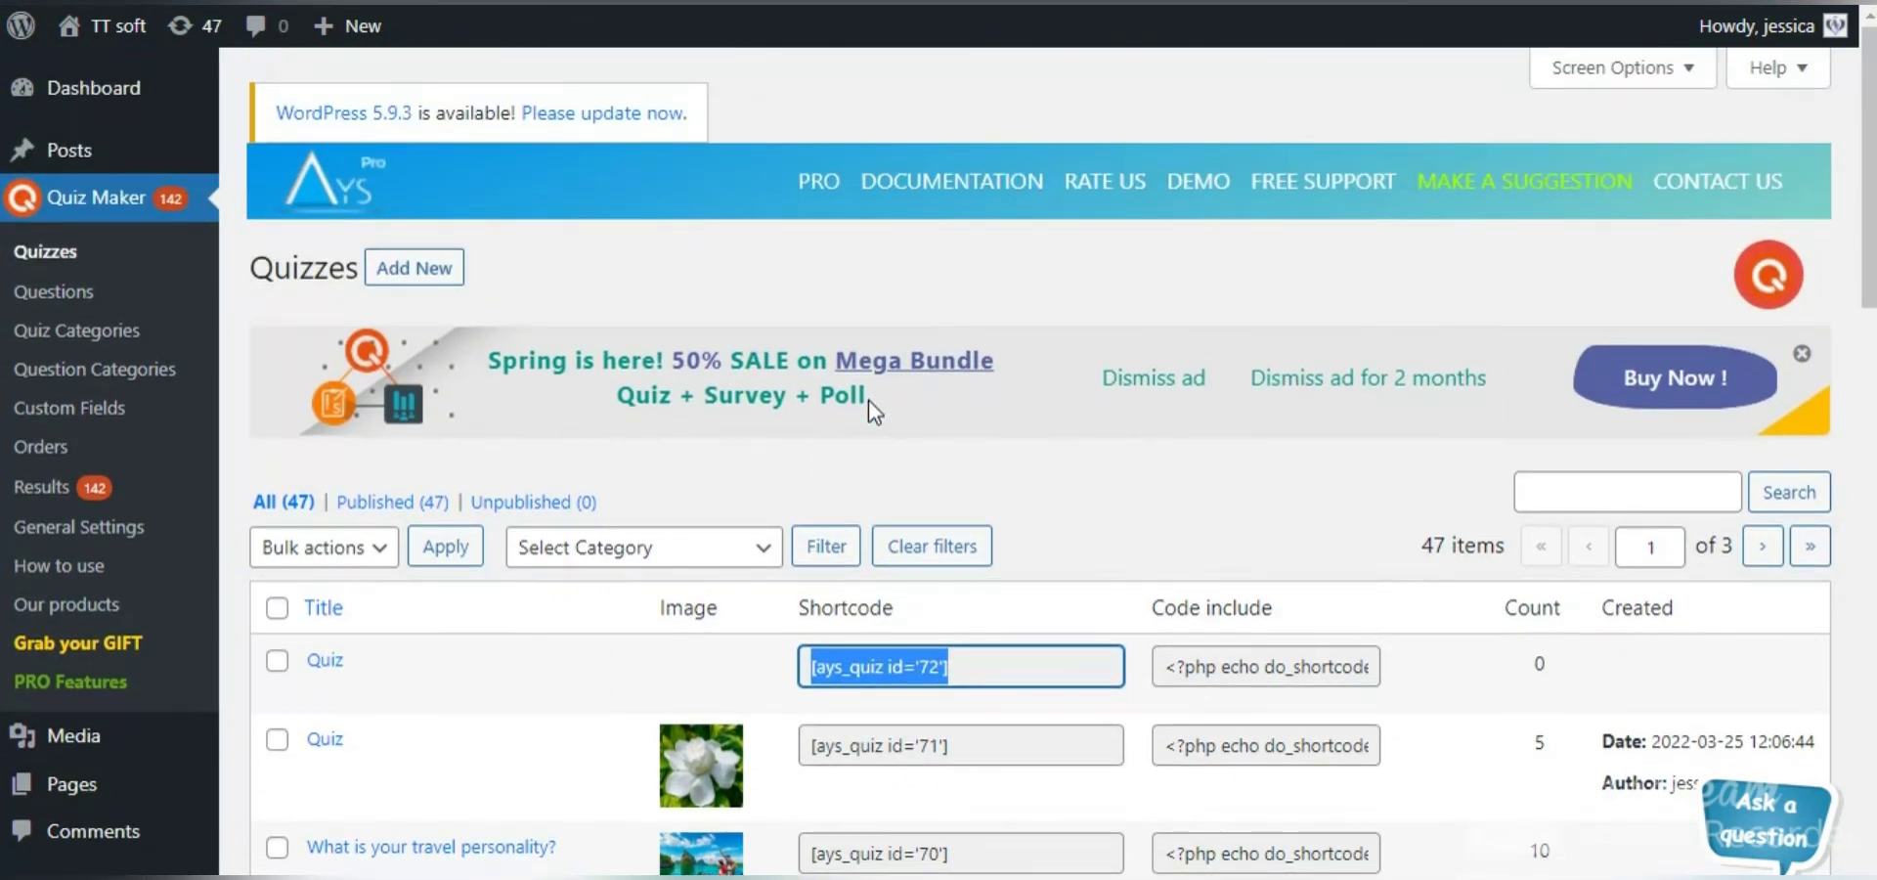